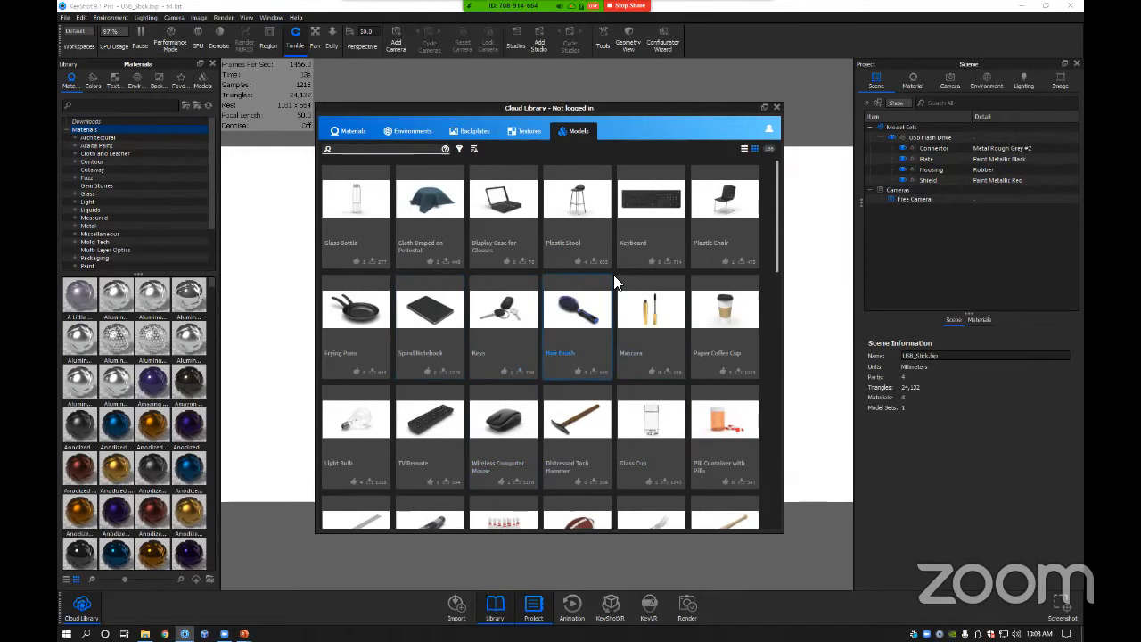
Inspect the Hair Brush model's details in the Cloud Library and close the library.
{"action": "left_click", "coordinate": [579, 319]}
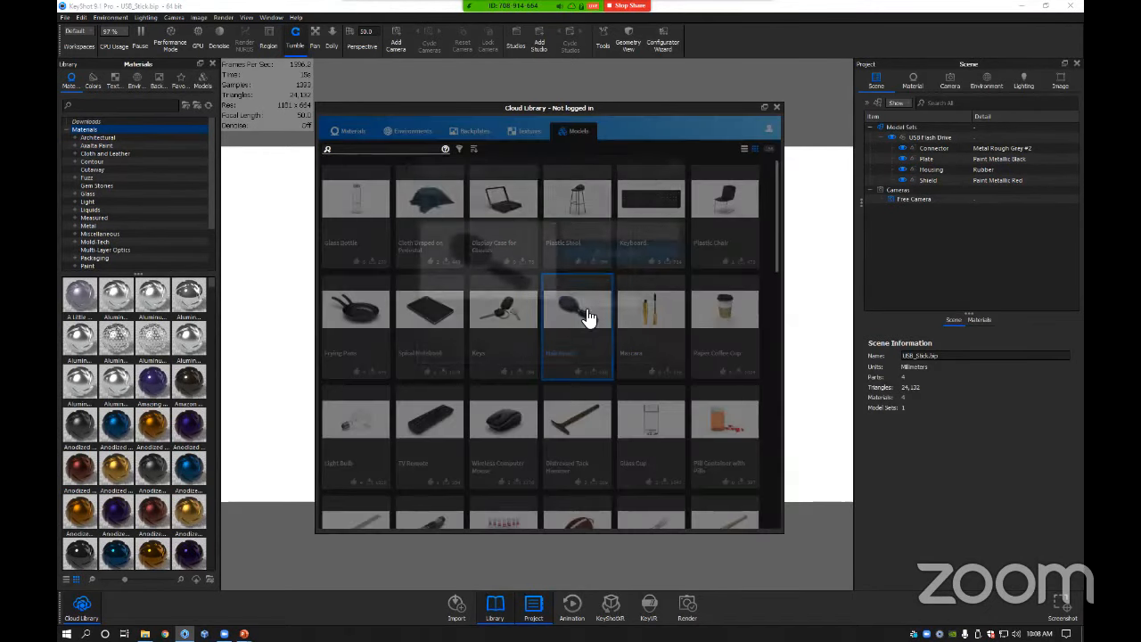
{"action": "left_click", "coordinate": [674, 163]}
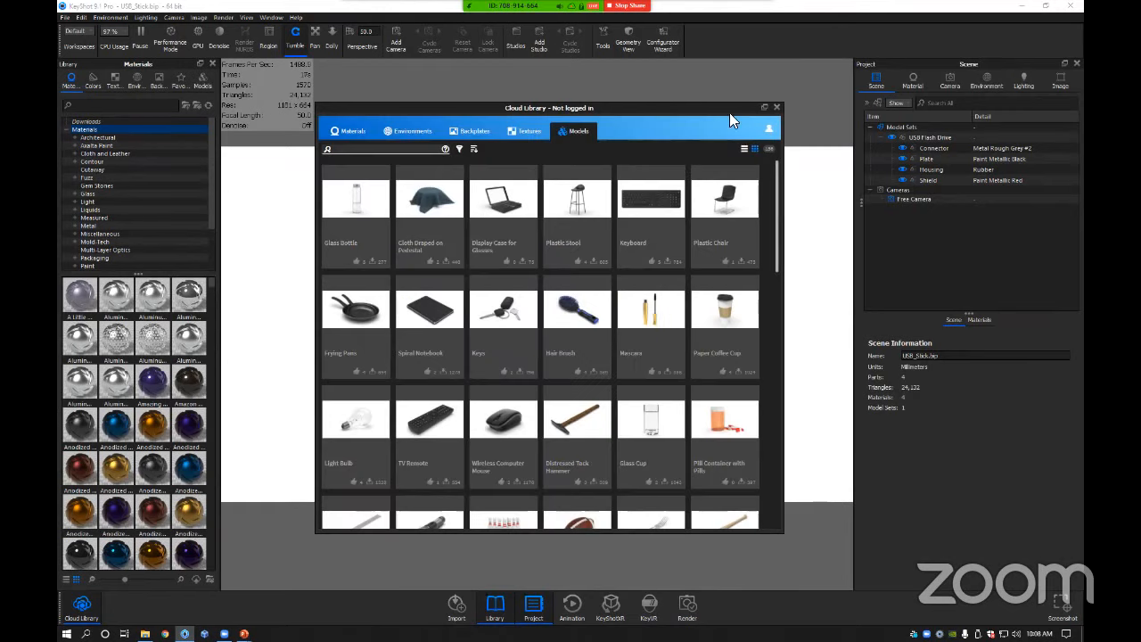
{"action": "left_click", "coordinate": [776, 107]}
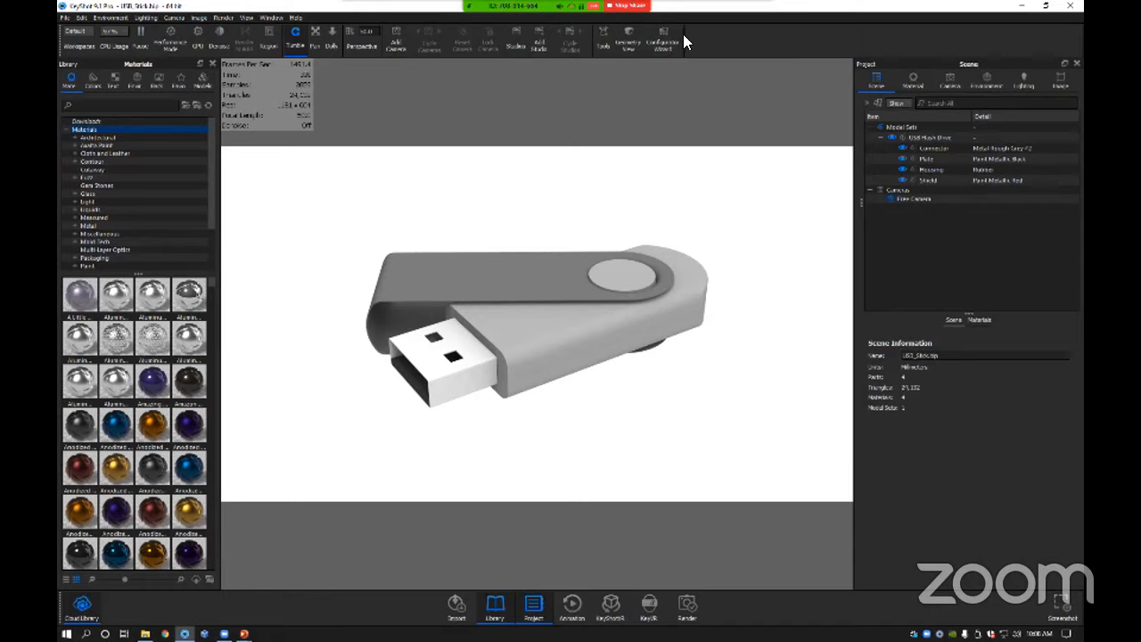
Examine the available geometry, material and camera tools and the context options of the USB stick's shield.
{"action": "left_click", "coordinate": [600, 37]}
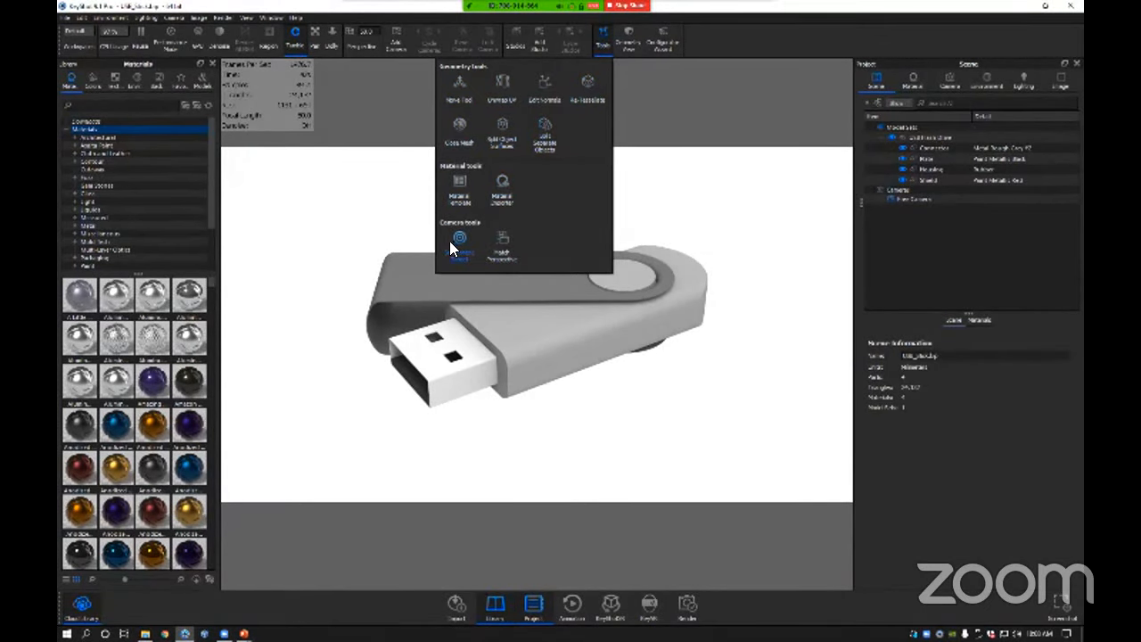
{"action": "left_click", "coordinate": [634, 273]}
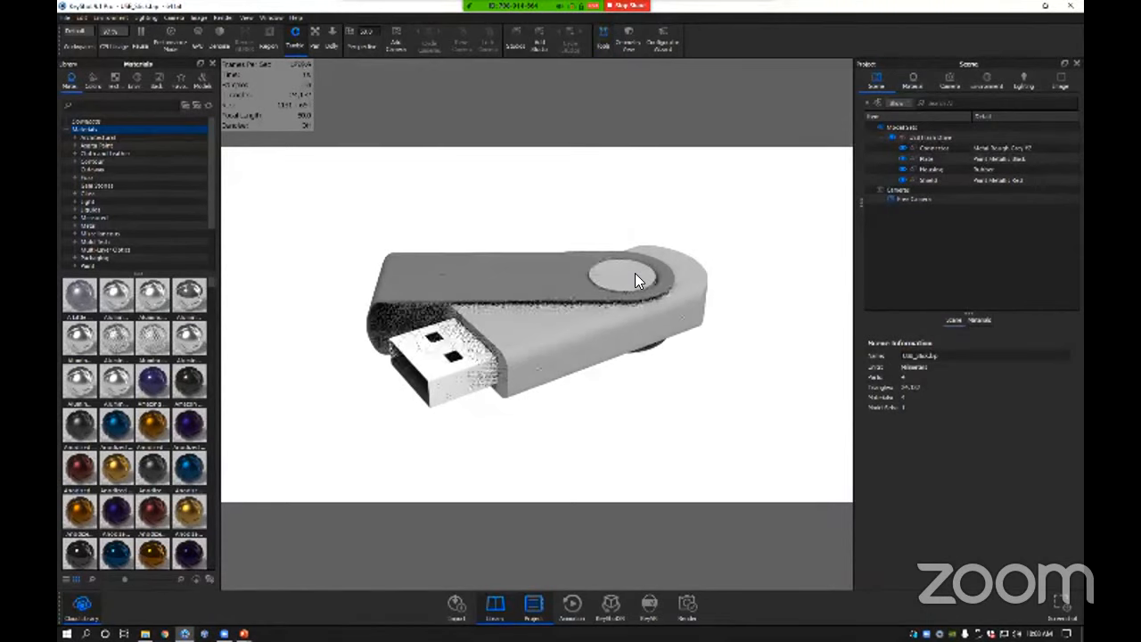
{"action": "right_click", "coordinate": [531, 281]}
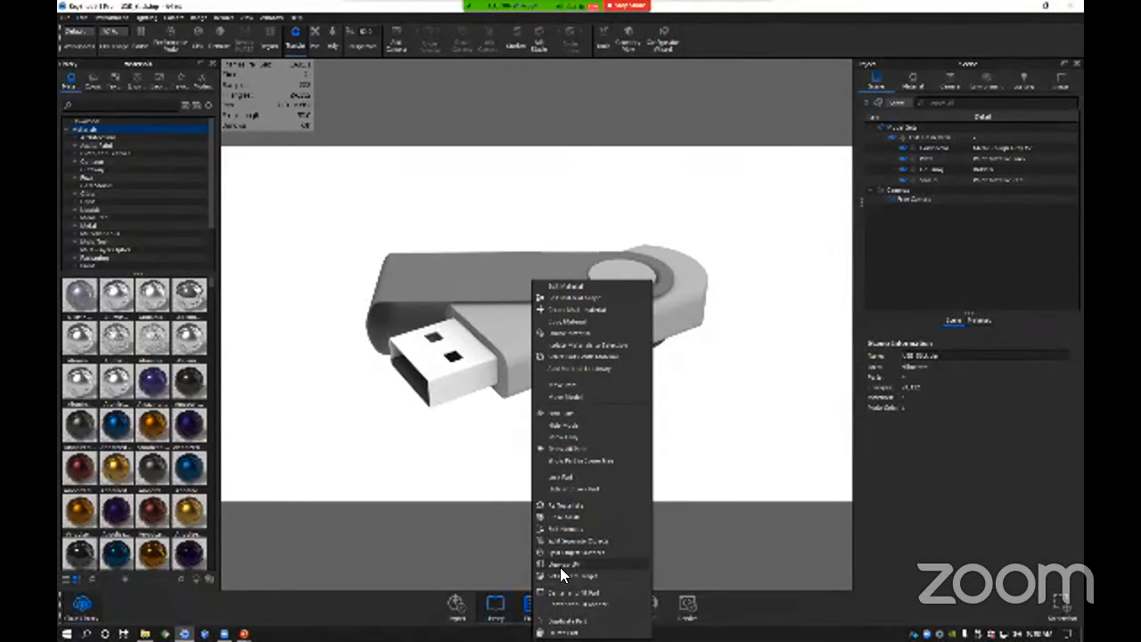
{"action": "left_click", "coordinate": [511, 282]}
{"action": "left_click", "coordinate": [601, 36]}
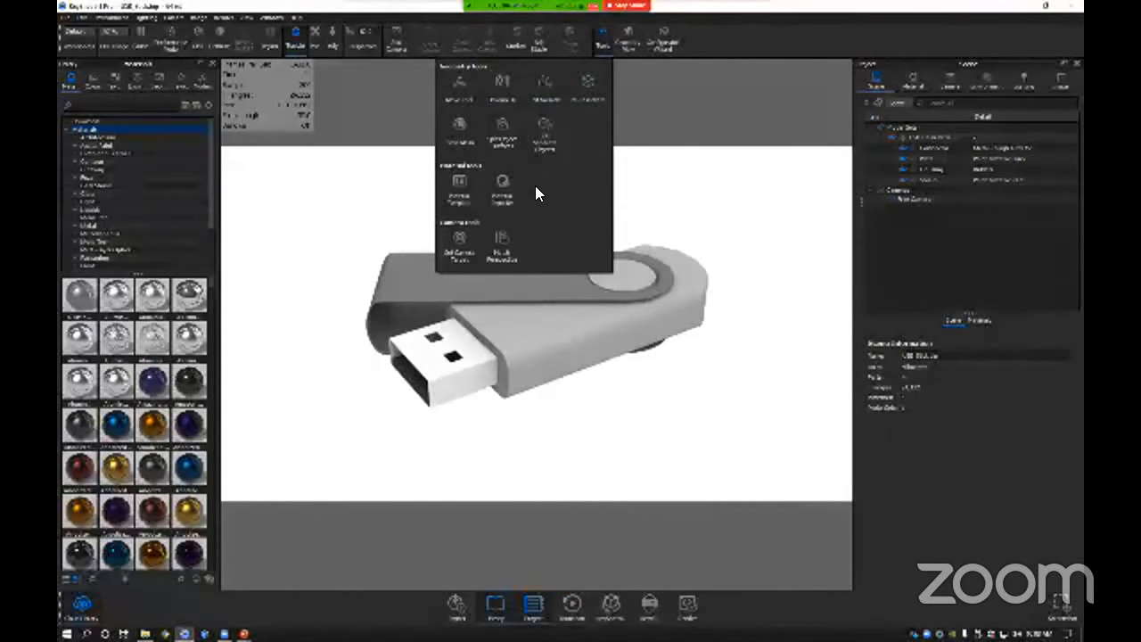
{"action": "left_click", "coordinate": [707, 47]}
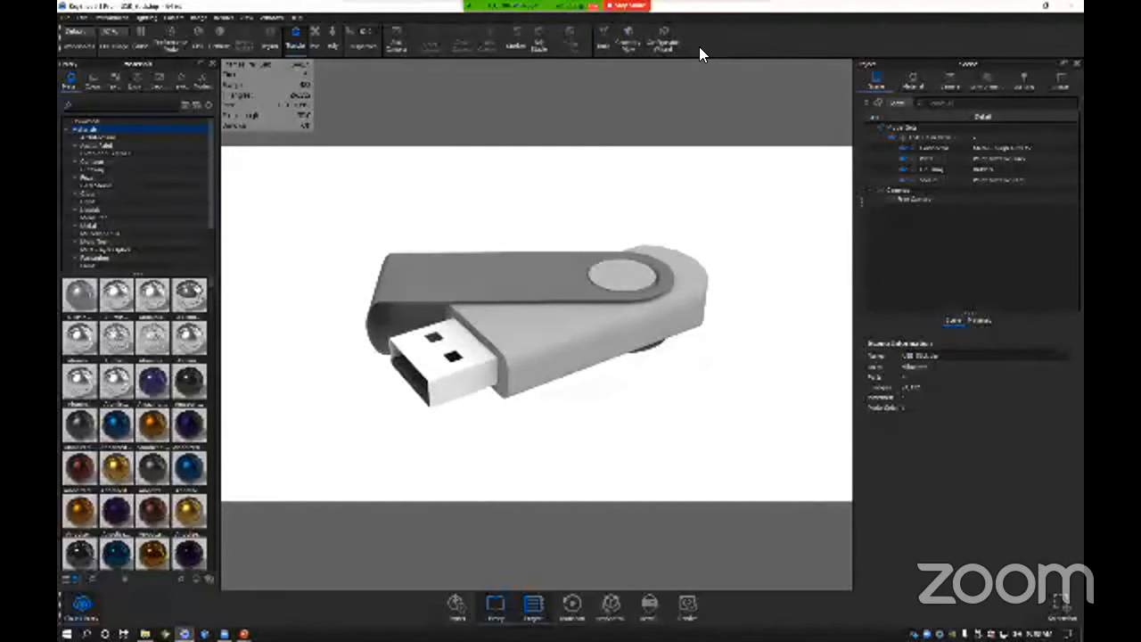
Enable GPU mode for the real-time render.
{"action": "left_click", "coordinate": [194, 32]}
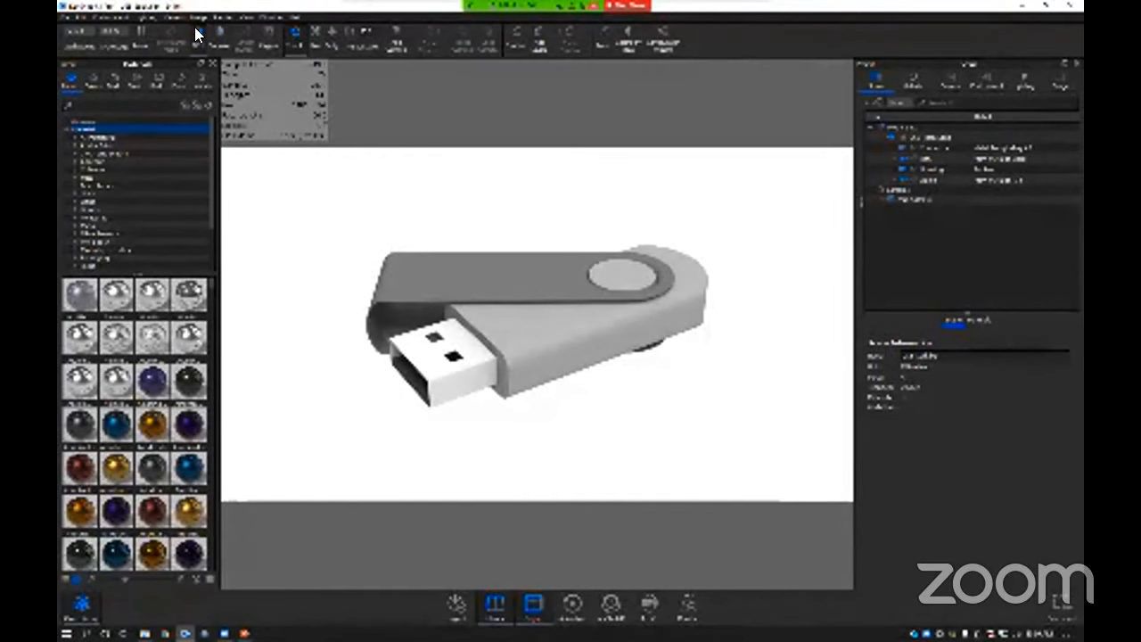
{"action": "left_click", "coordinate": [85, 31]}
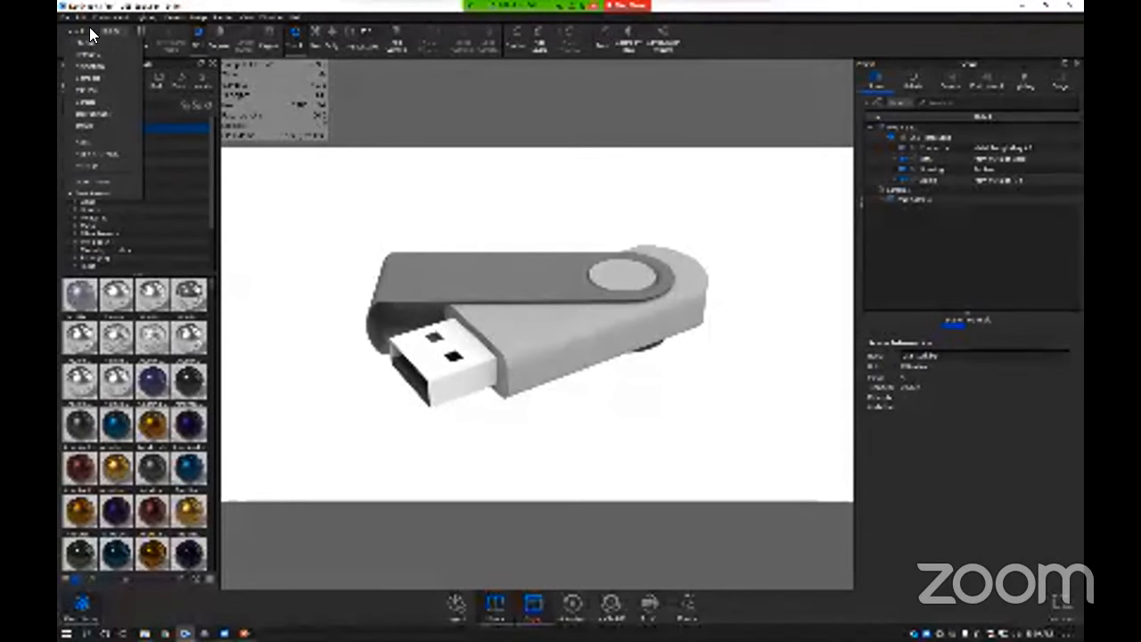
{"action": "left_click", "coordinate": [81, 31]}
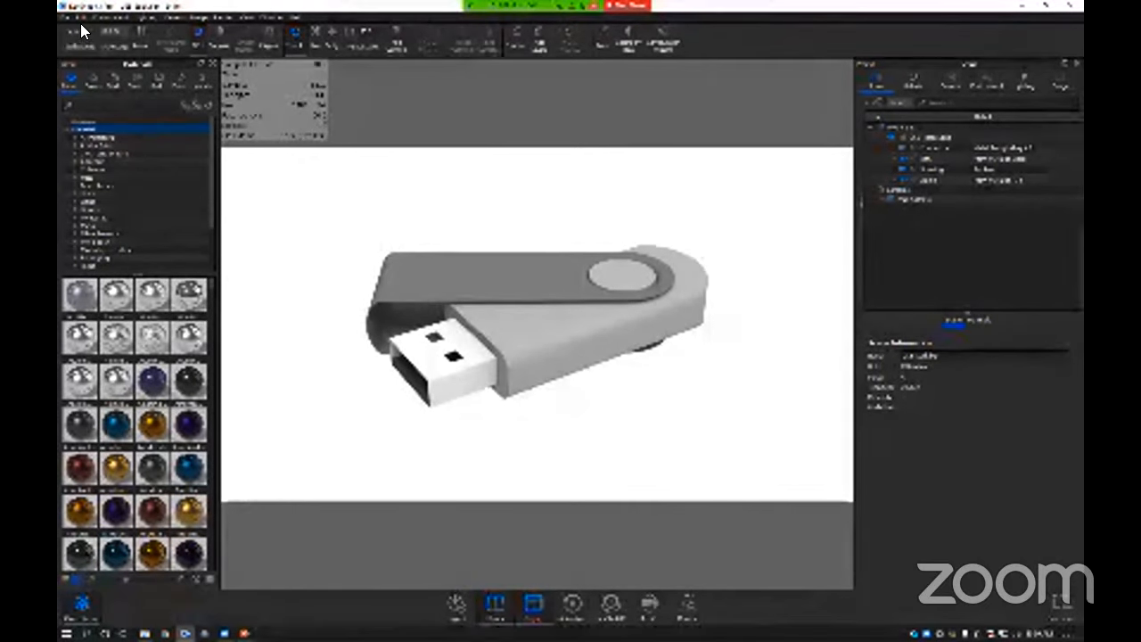
Save the current interface layout as a new workspace named after its owner and check it in the workspace list.
{"action": "left_click", "coordinate": [81, 34]}
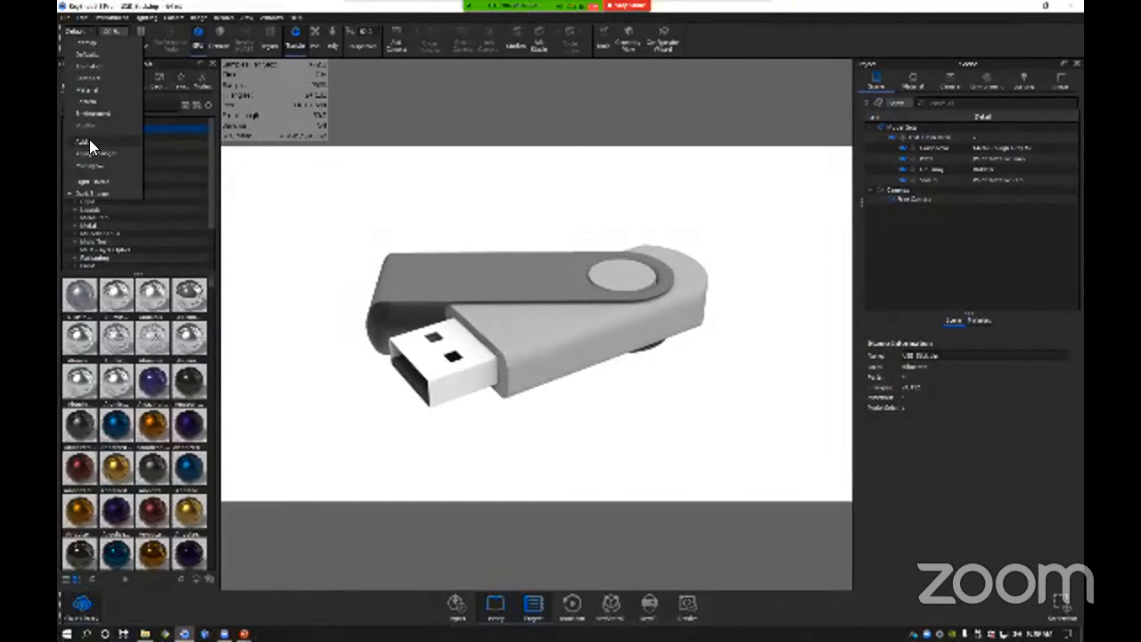
{"action": "left_click", "coordinate": [89, 139]}
{"action": "left_click", "coordinate": [104, 40]}
{"action": "left_click_drag", "start_coordinate": [246, 146], "coordinate": [257, 139]}
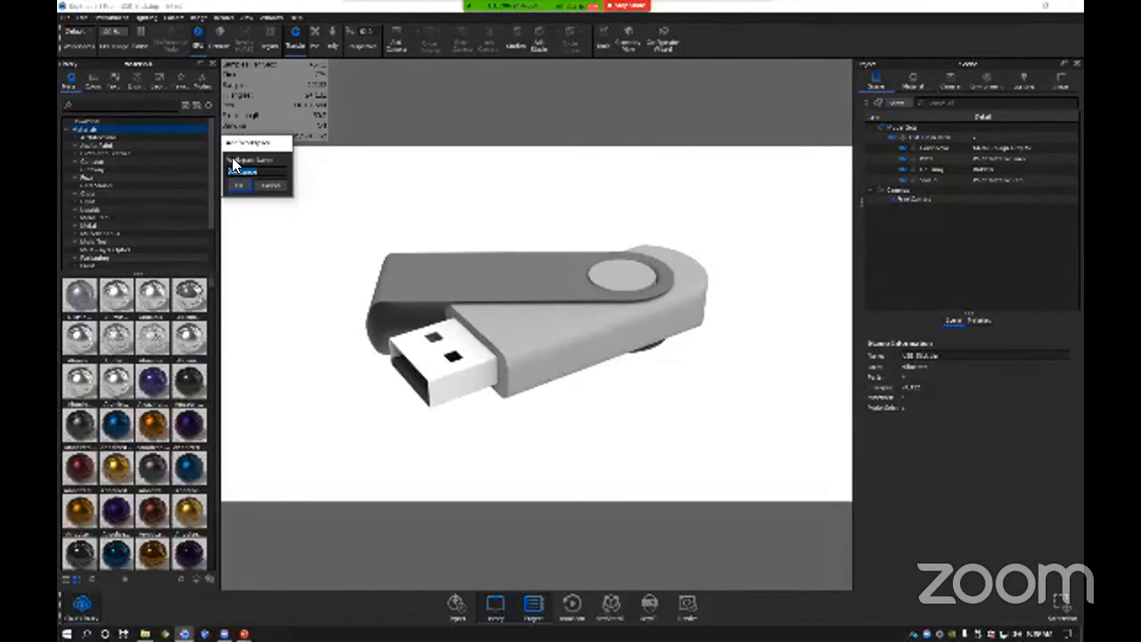
{"action": "type", "text": "Kren's workspace"}
{"action": "left_click", "coordinate": [239, 185]}
{"action": "left_click", "coordinate": [110, 34]}
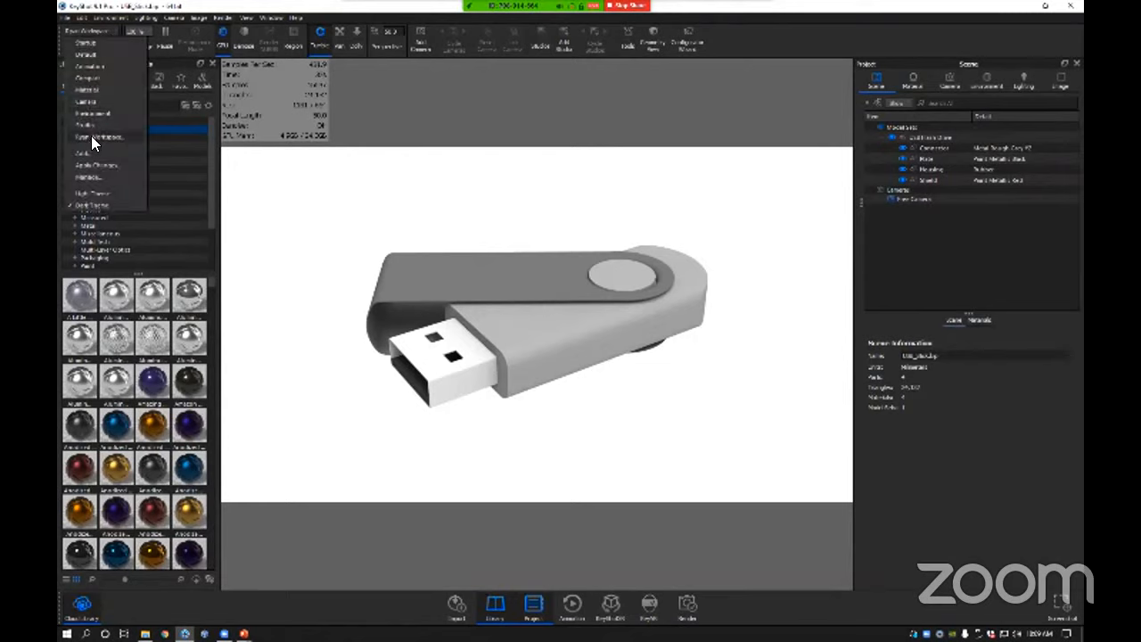
{"action": "left_click", "coordinate": [213, 6]}
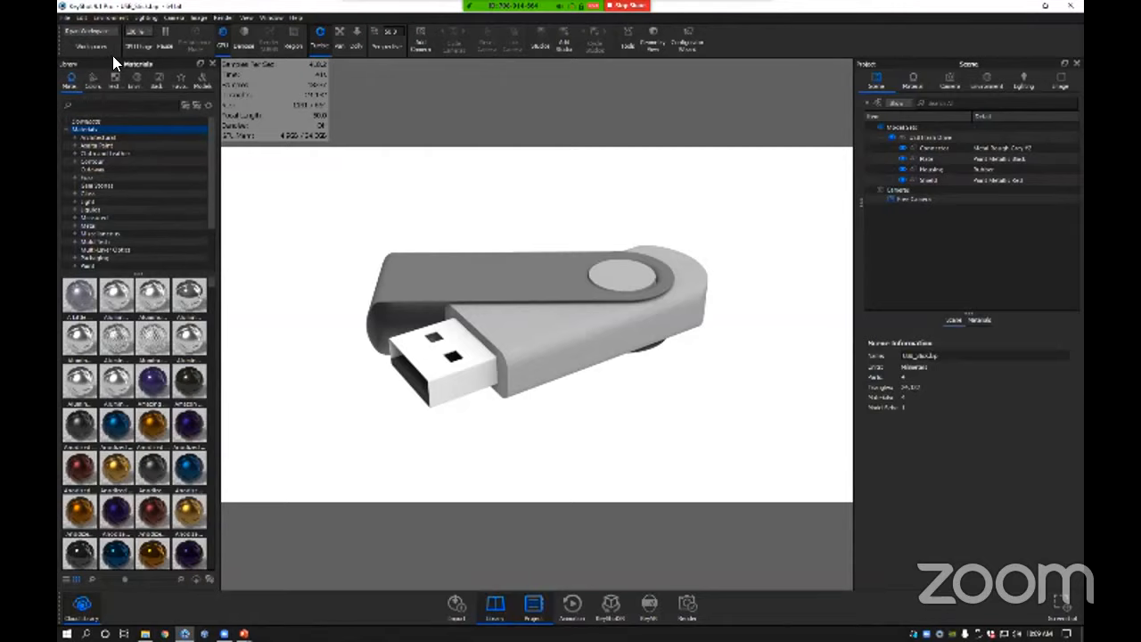
{"action": "left_click_drag", "start_coordinate": [116, 55], "coordinate": [79, 196]}
{"action": "left_click_drag", "start_coordinate": [111, 71], "coordinate": [922, 106]}
{"action": "left_click_drag", "start_coordinate": [968, 63], "coordinate": [72, 241]}
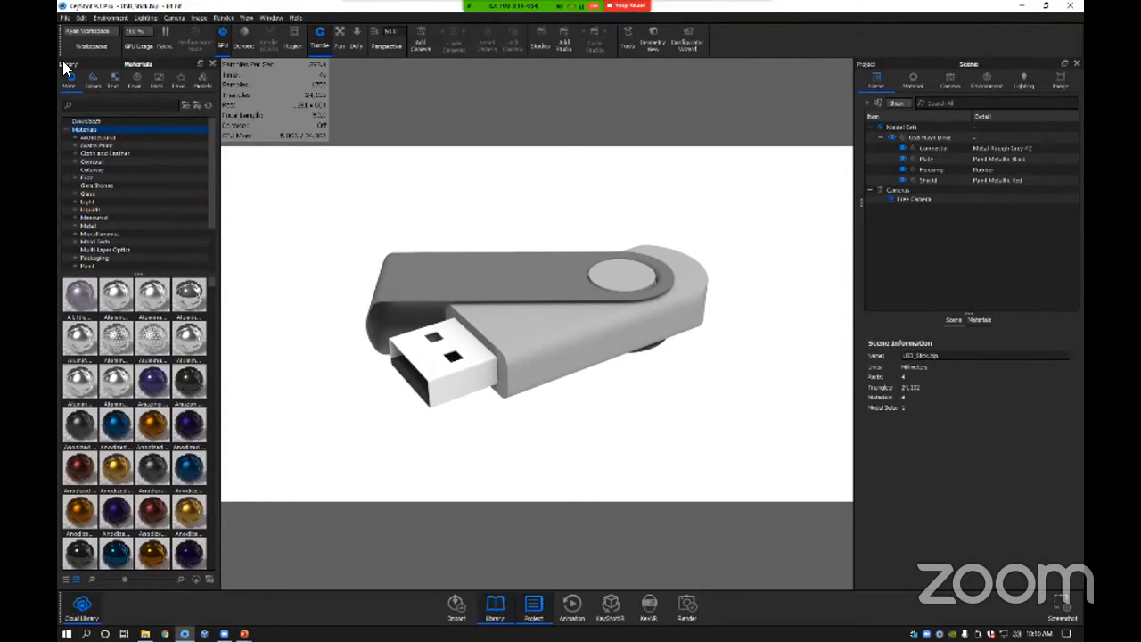
Browse the local model library's Backdrops and Geometry folders as well as the full set of models.
{"action": "left_click", "coordinate": [204, 82]}
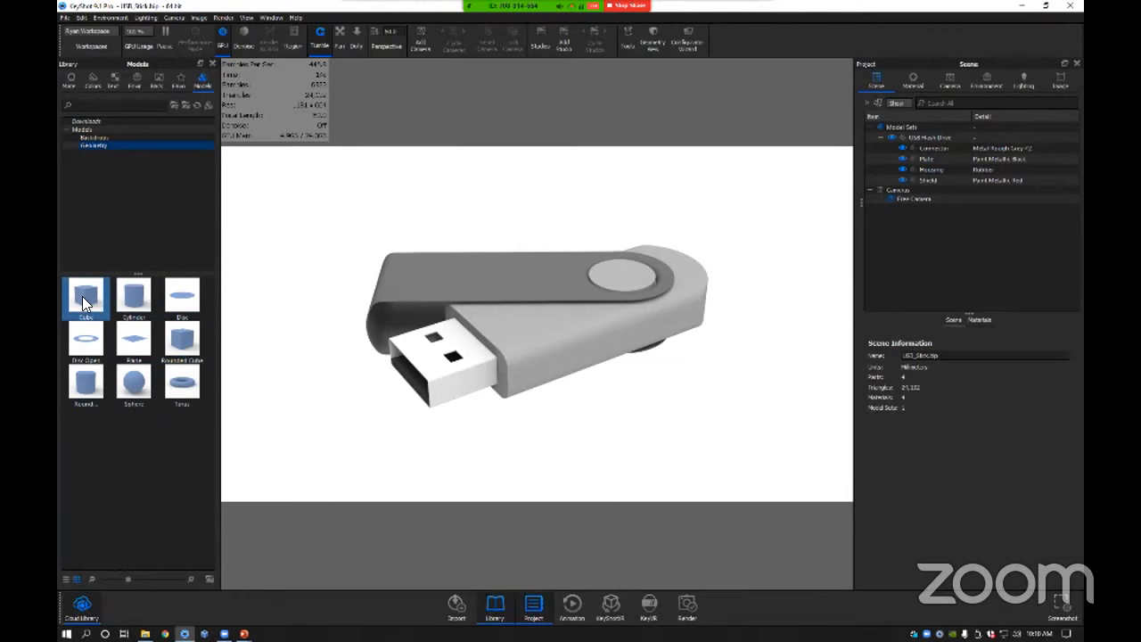
{"action": "left_click", "coordinate": [97, 133]}
{"action": "left_click", "coordinate": [97, 142]}
{"action": "left_click", "coordinate": [97, 134]}
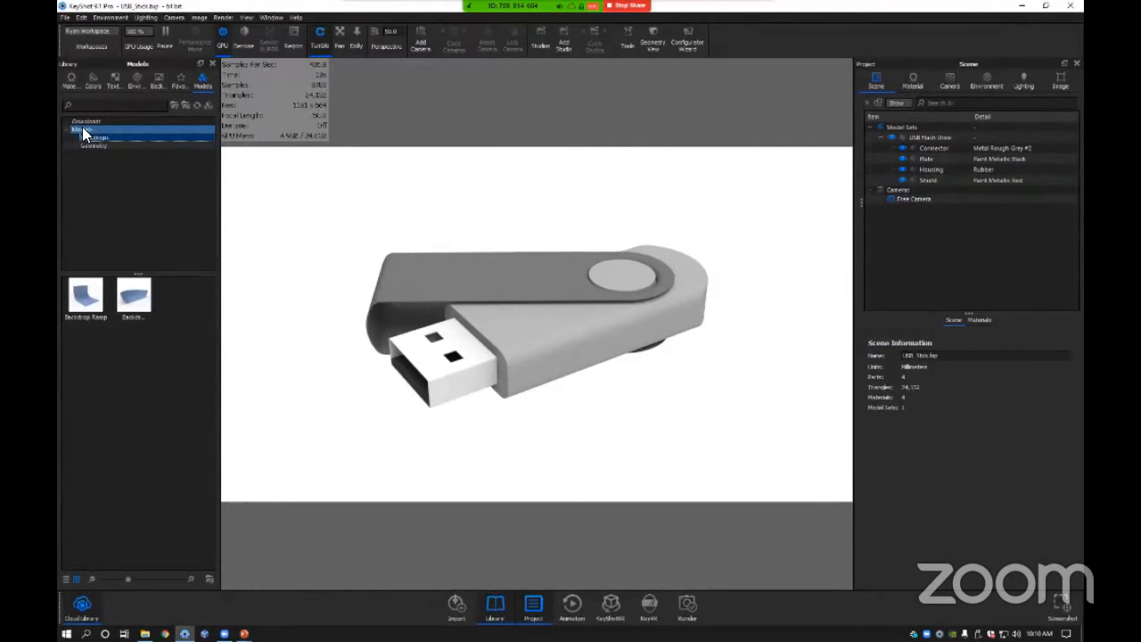
{"action": "left_click", "coordinate": [82, 129]}
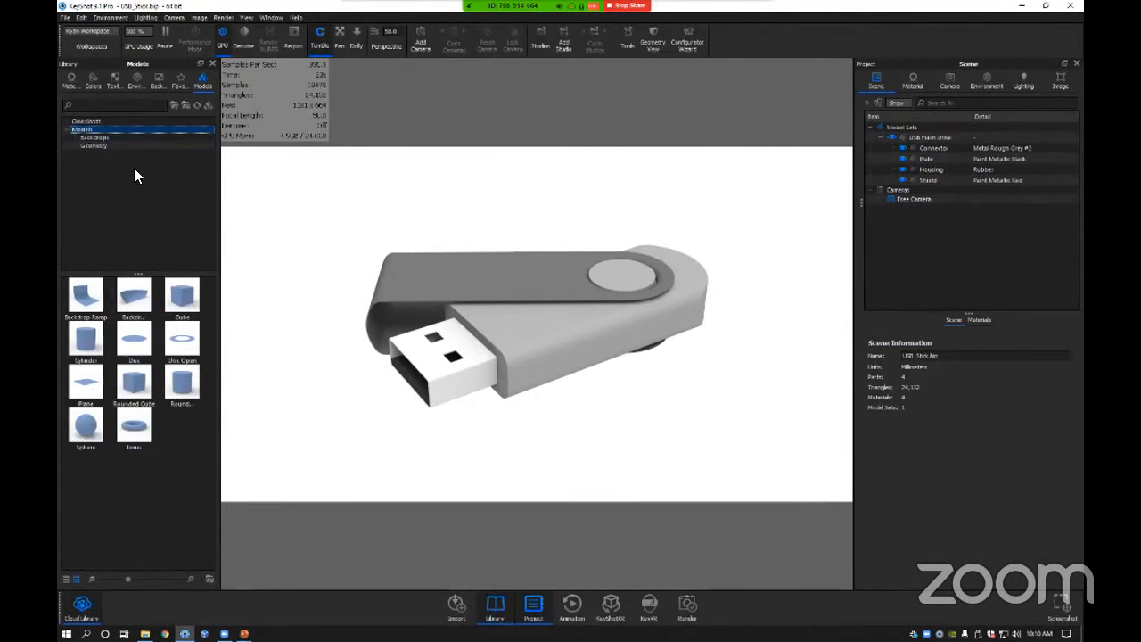
Display the materials library as a list and preview the Aluminum Brushed and Aluminum Brushed 90° materials.
{"action": "left_click", "coordinate": [72, 79]}
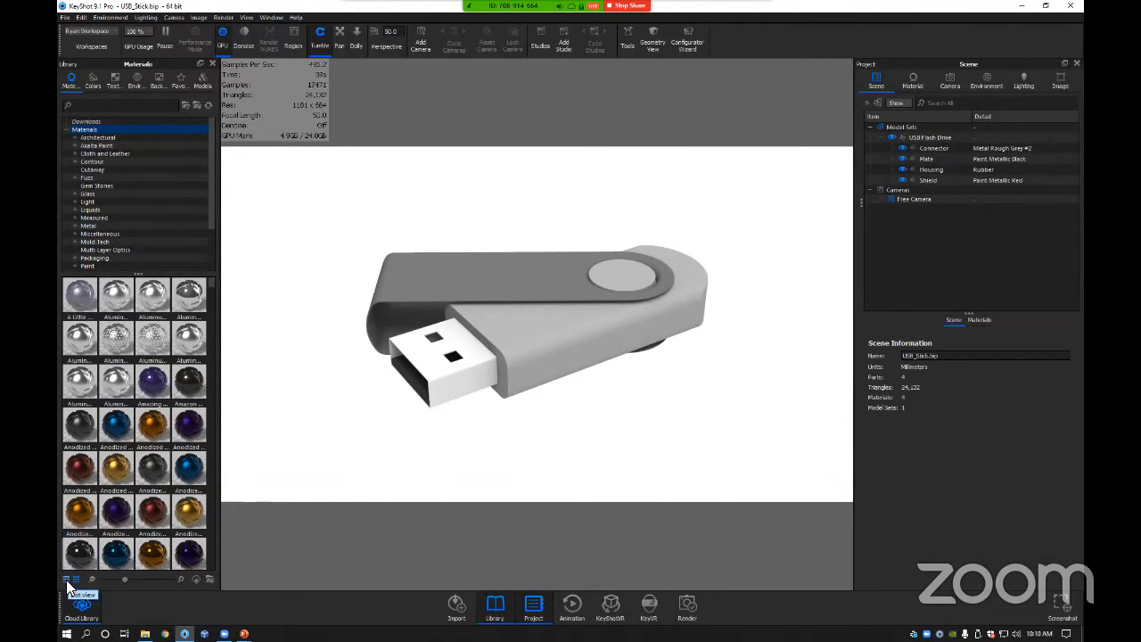
{"action": "mouse_move", "coordinate": [146, 399]}
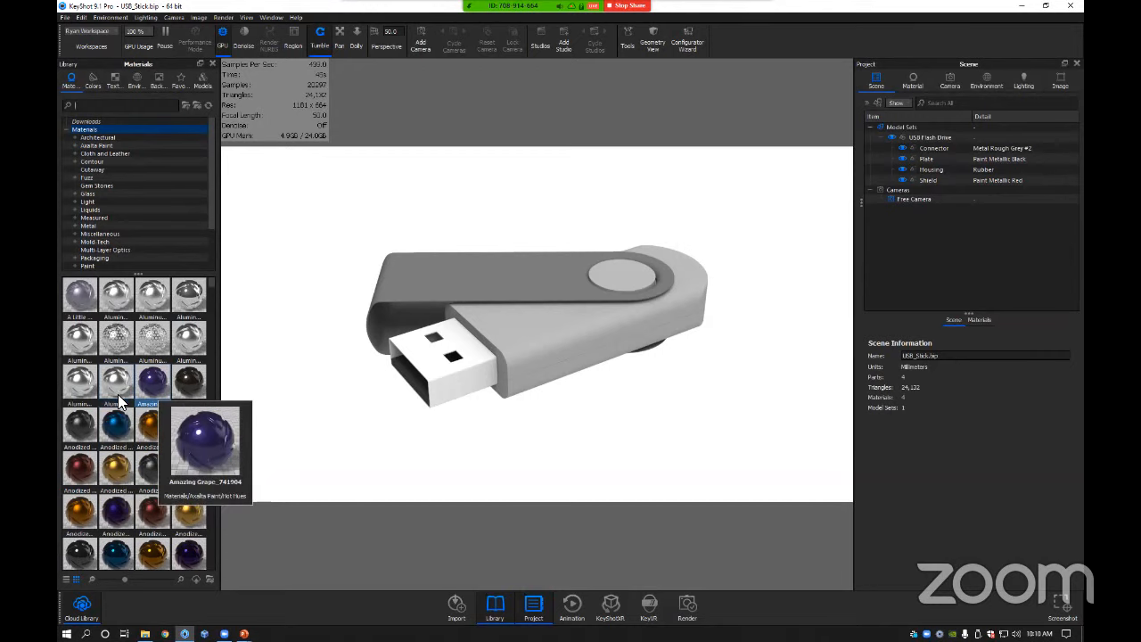
{"action": "left_click", "coordinate": [65, 577]}
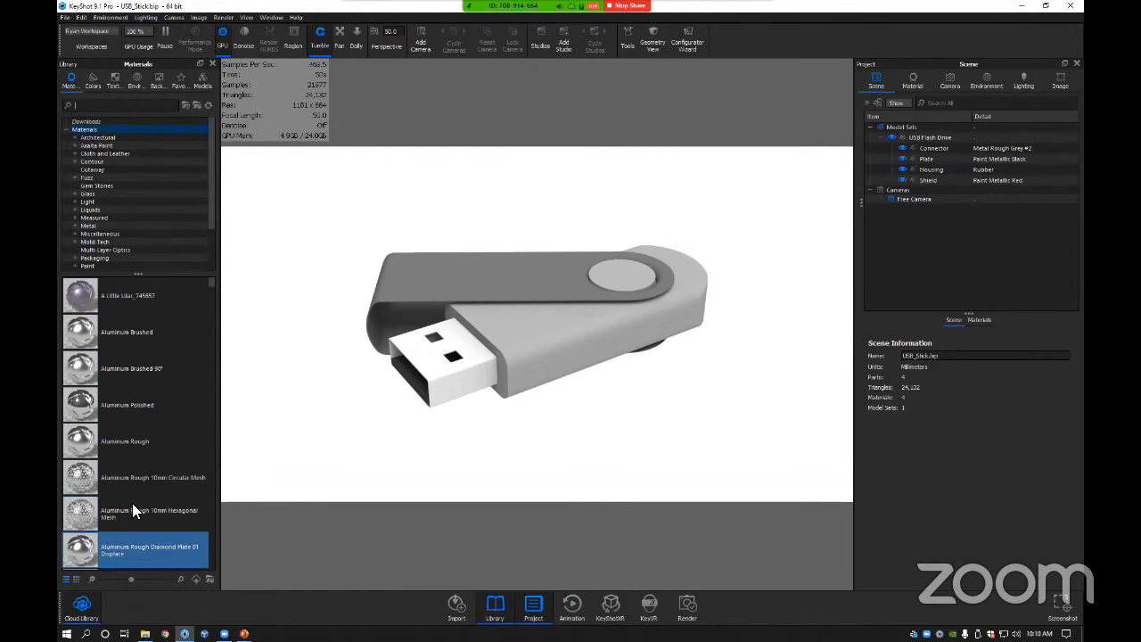
{"action": "left_click_drag", "start_coordinate": [208, 281], "coordinate": [211, 299]}
{"action": "scroll", "coordinate": [211, 292], "scroll_direction": "up", "scroll_amount": 2}
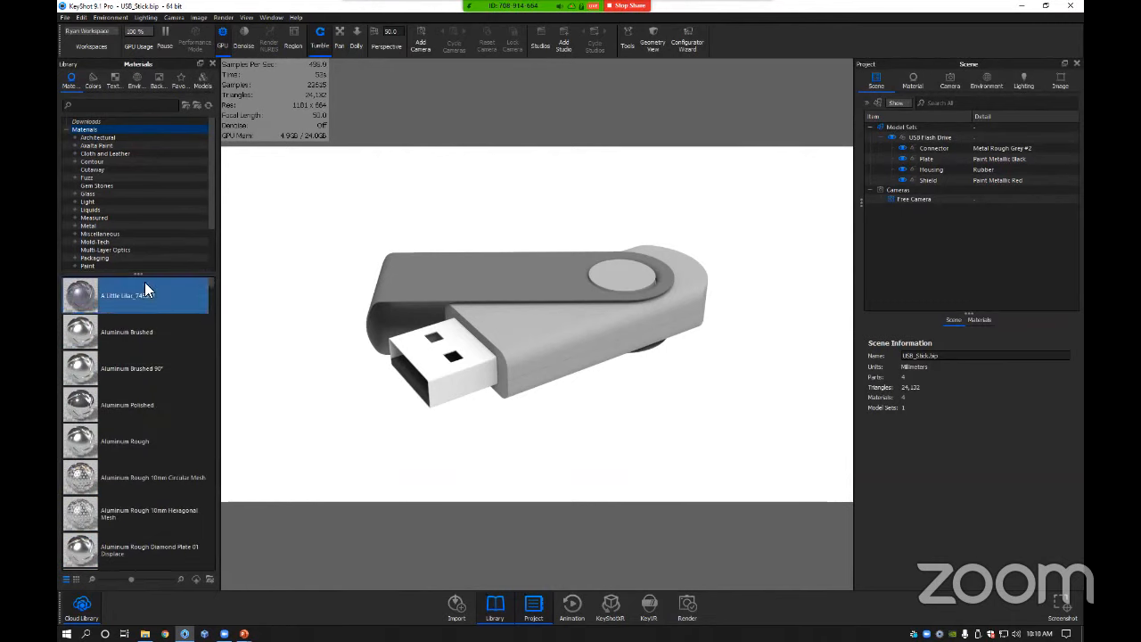
{"action": "mouse_move", "coordinate": [145, 287]}
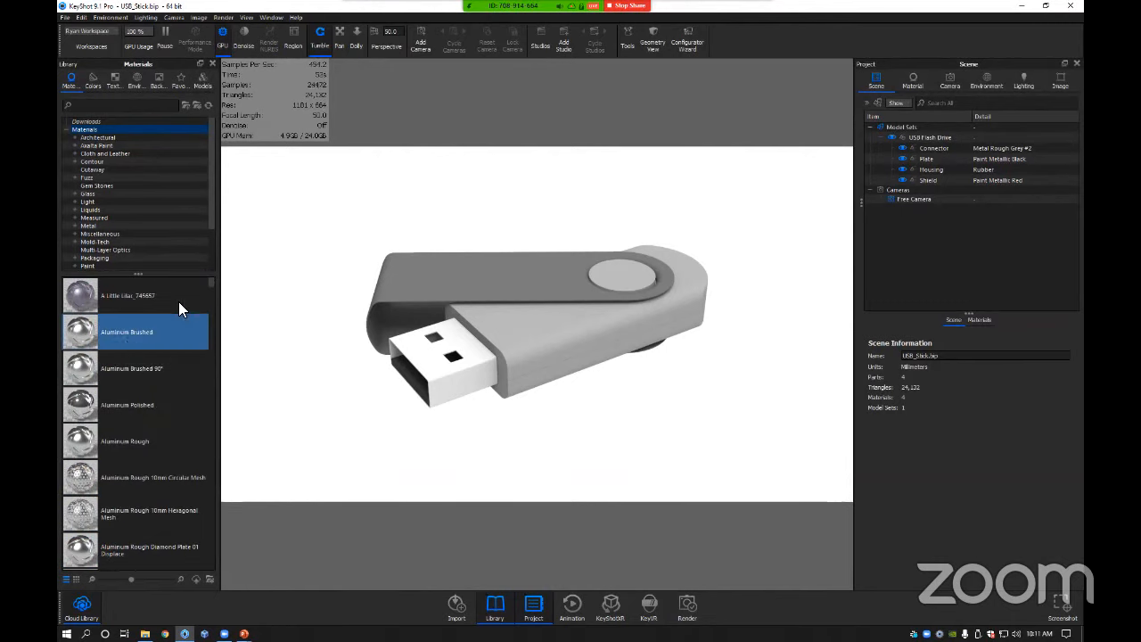
{"action": "mouse_move", "coordinate": [169, 360]}
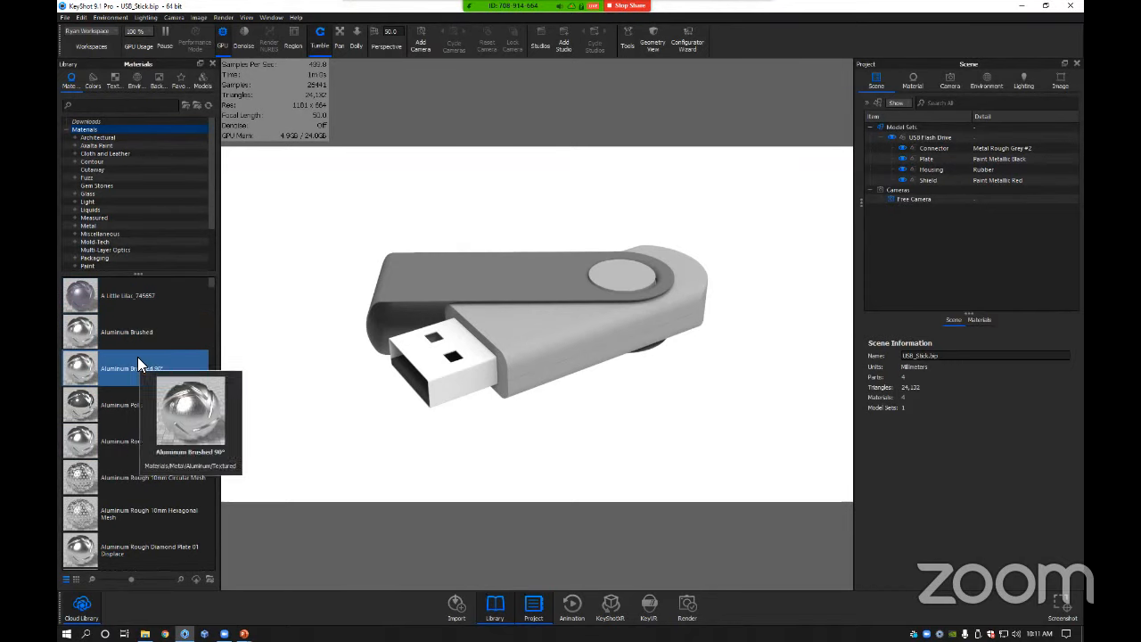
{"action": "mouse_move", "coordinate": [161, 328]}
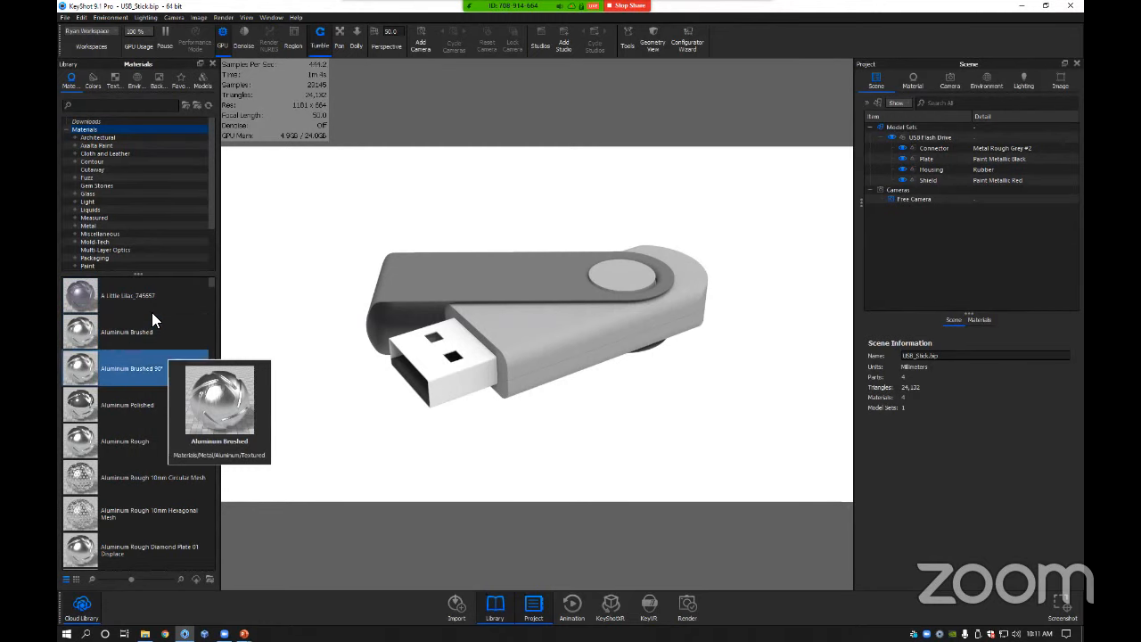
Look through the downloadable models in the Cloud Library and close the library.
{"action": "left_click", "coordinate": [82, 604]}
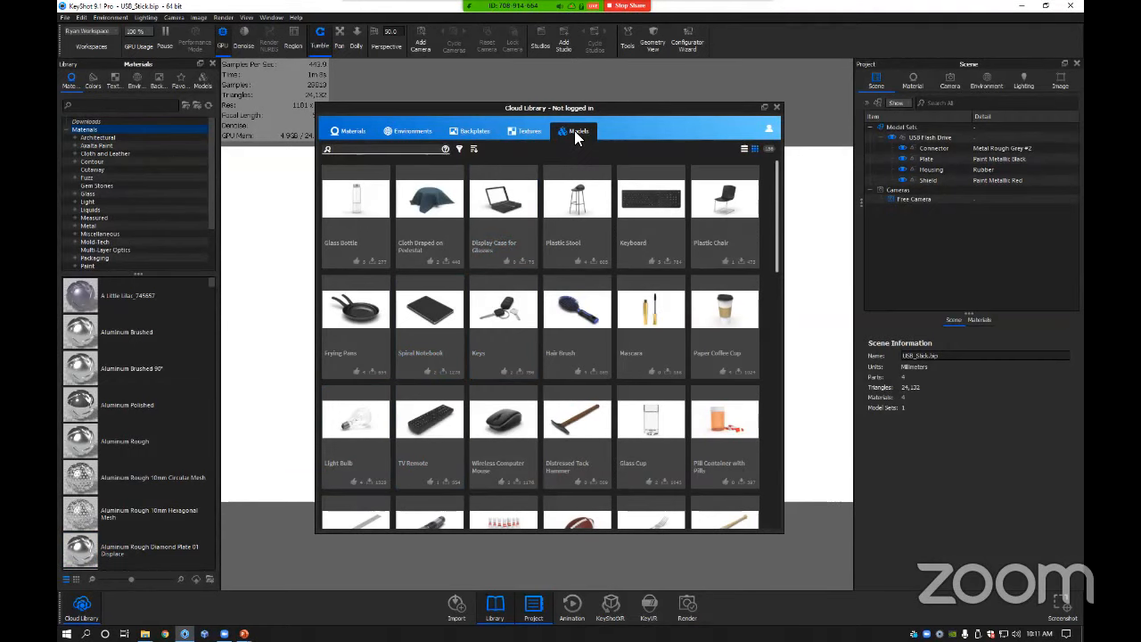
{"action": "scroll", "coordinate": [555, 226], "scroll_direction": "down", "scroll_amount": 3}
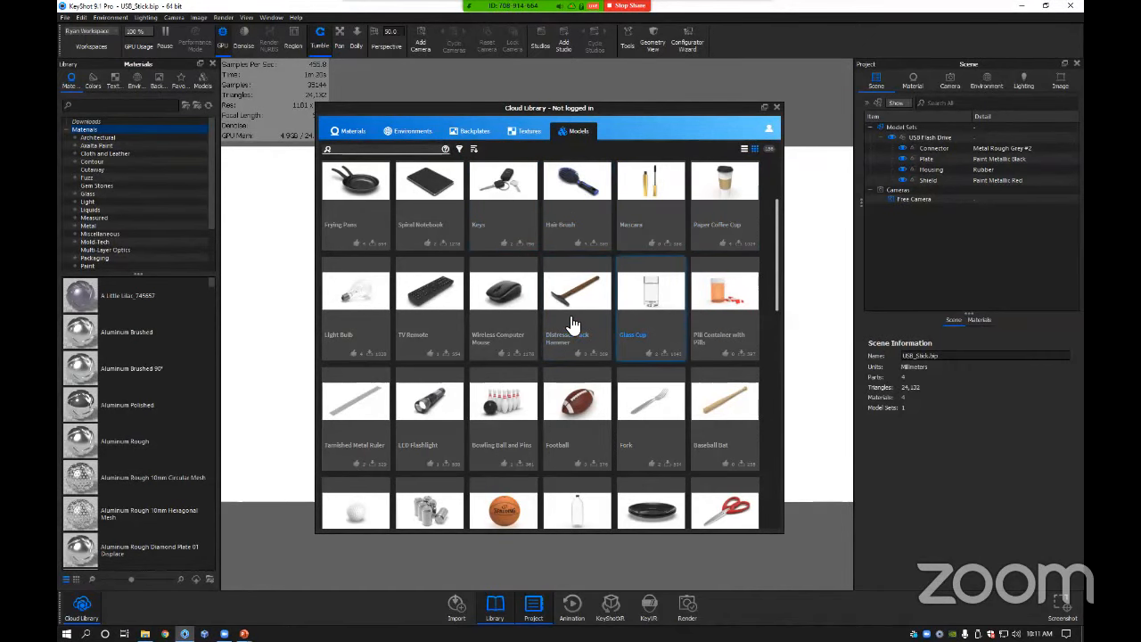
{"action": "scroll", "coordinate": [670, 325], "scroll_direction": "down", "scroll_amount": 1}
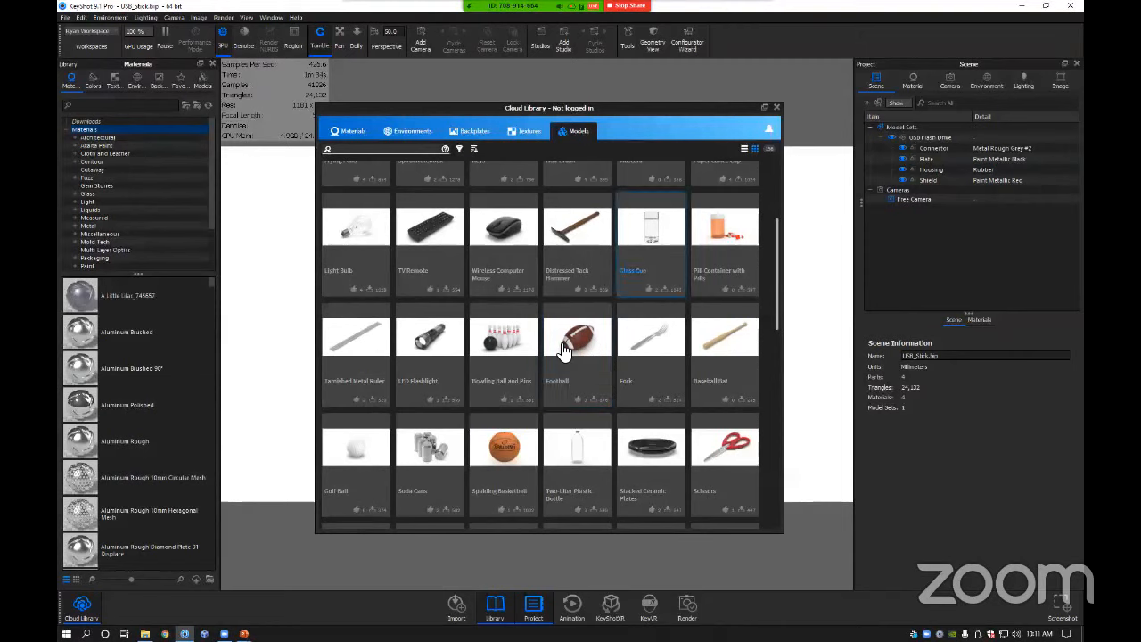
{"action": "left_click_drag", "start_coordinate": [656, 107], "coordinate": [650, 110]}
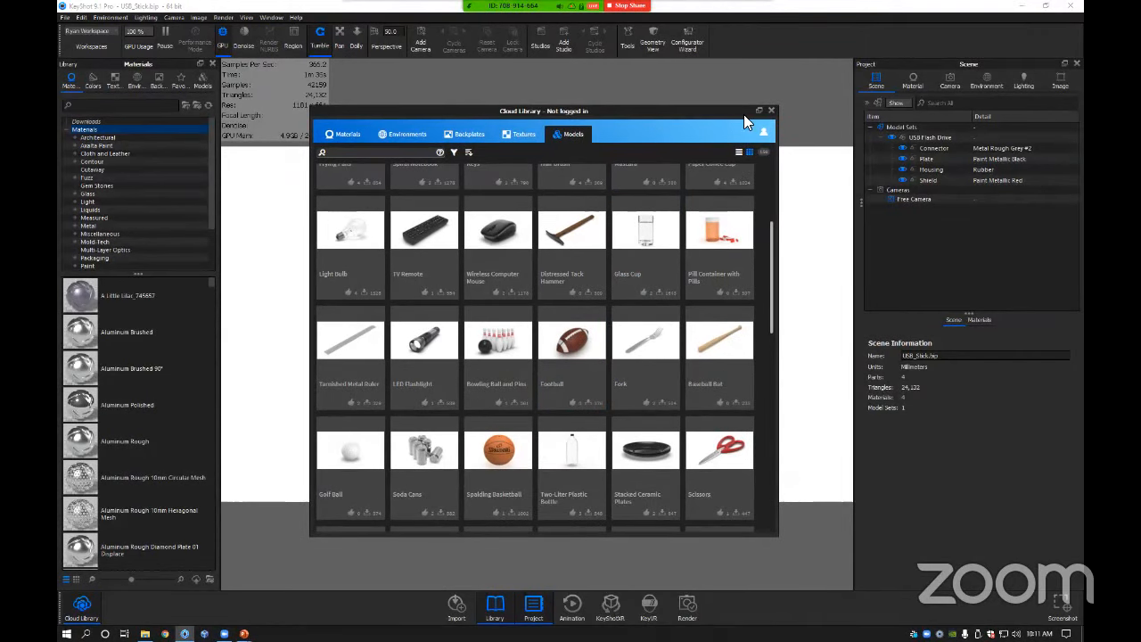
{"action": "left_click", "coordinate": [771, 111]}
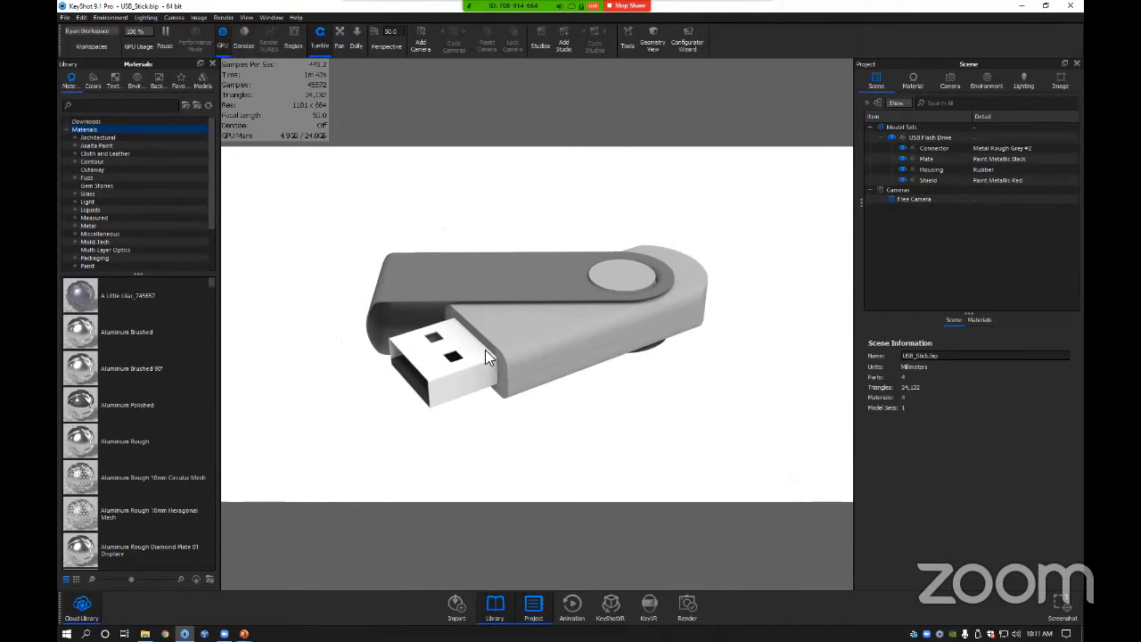
Open the preferences and review the Interface settings down through the materials and log options.
{"action": "left_click", "coordinate": [82, 19]}
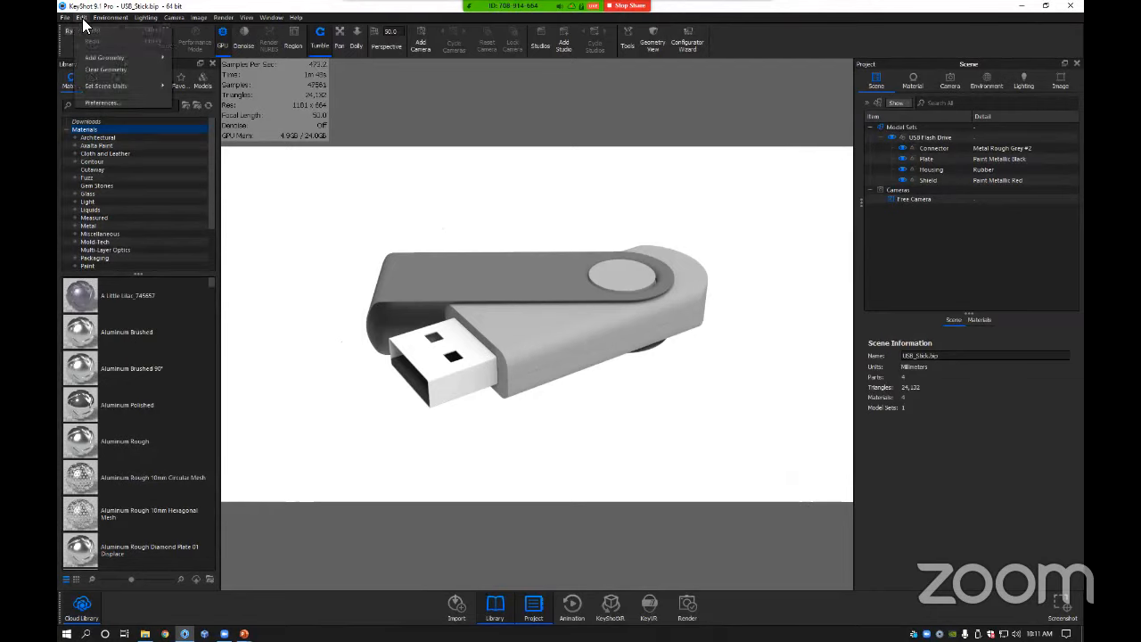
{"action": "left_click", "coordinate": [82, 21]}
{"action": "left_click", "coordinate": [69, 20]}
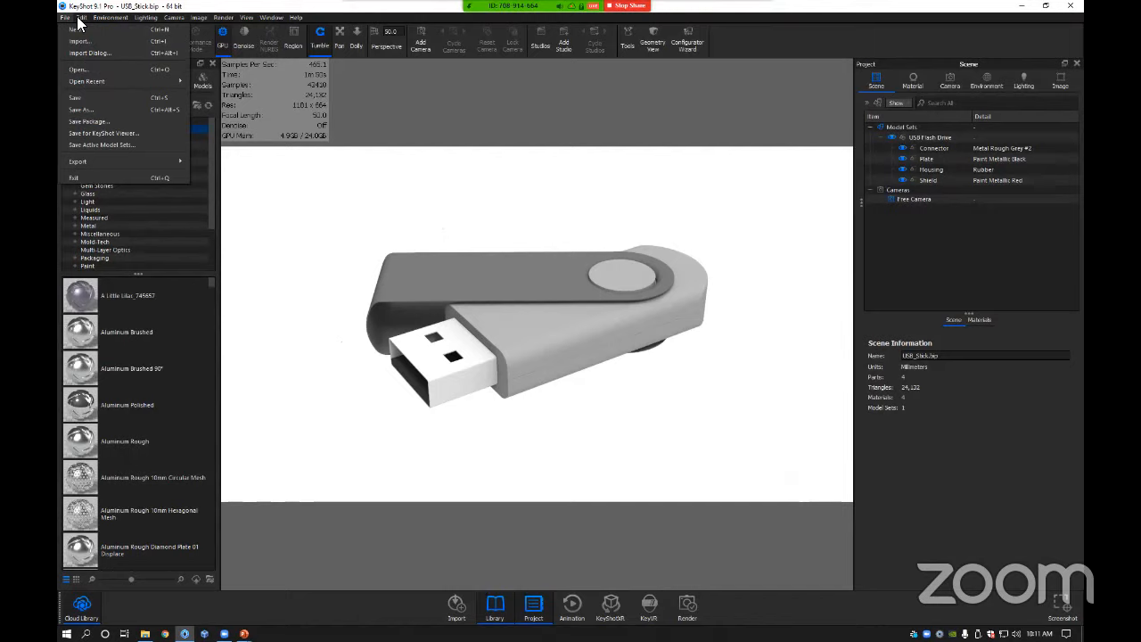
{"action": "mouse_move", "coordinate": [78, 20]}
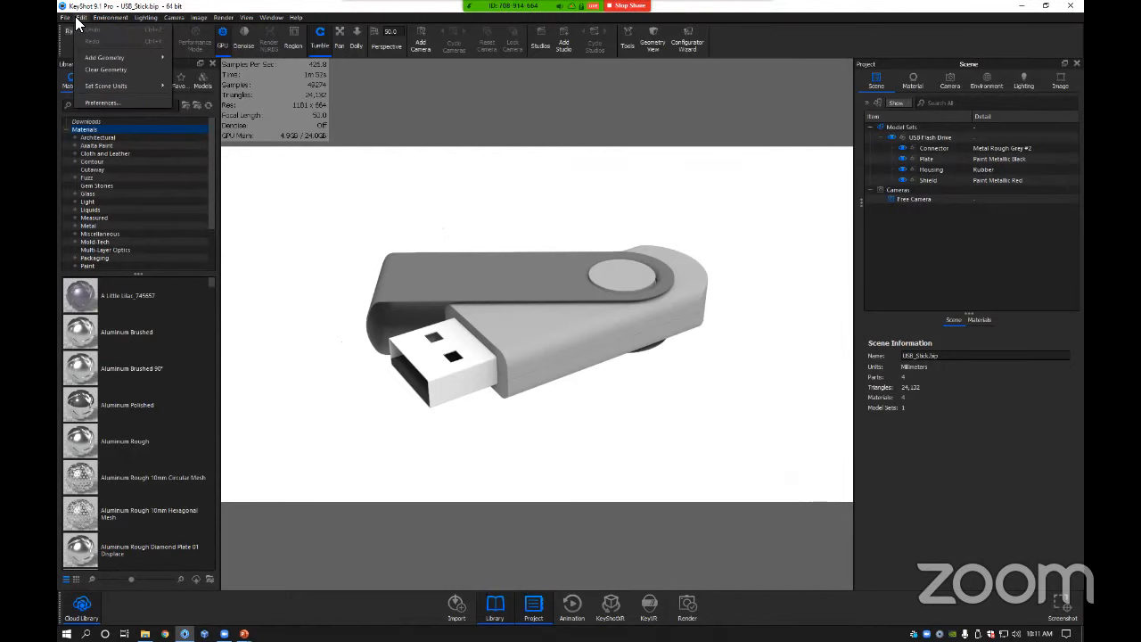
{"action": "left_click", "coordinate": [100, 103]}
{"action": "left_click_drag", "start_coordinate": [458, 140], "coordinate": [502, 148]}
{"action": "scroll", "coordinate": [576, 252], "scroll_direction": "down", "scroll_amount": 5}
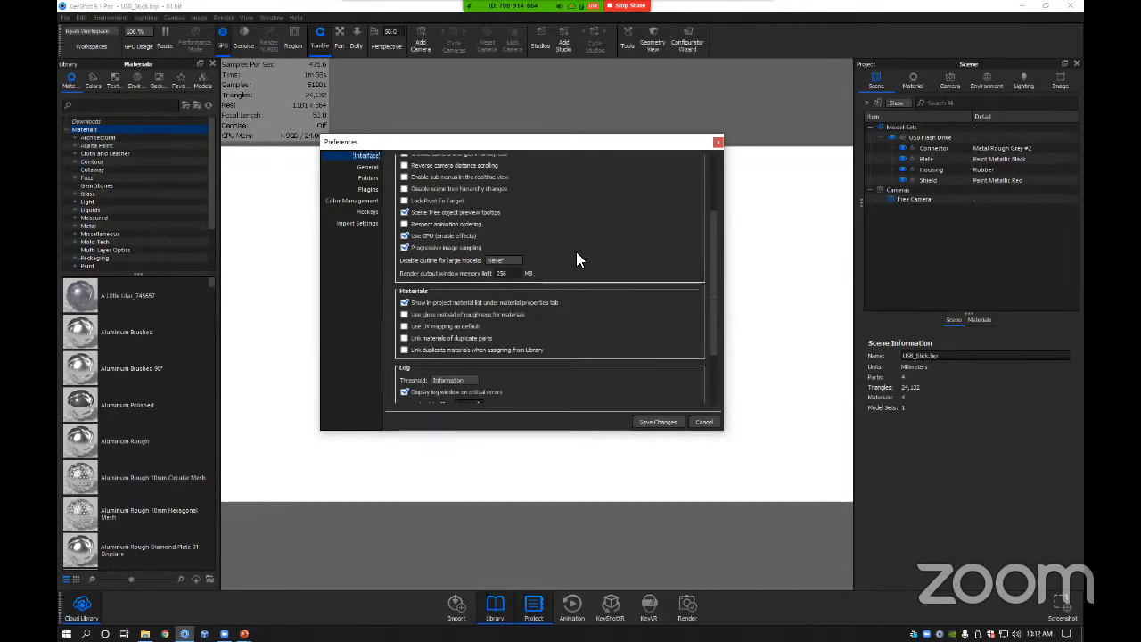
{"action": "scroll", "coordinate": [592, 294], "scroll_direction": "up", "scroll_amount": 5}
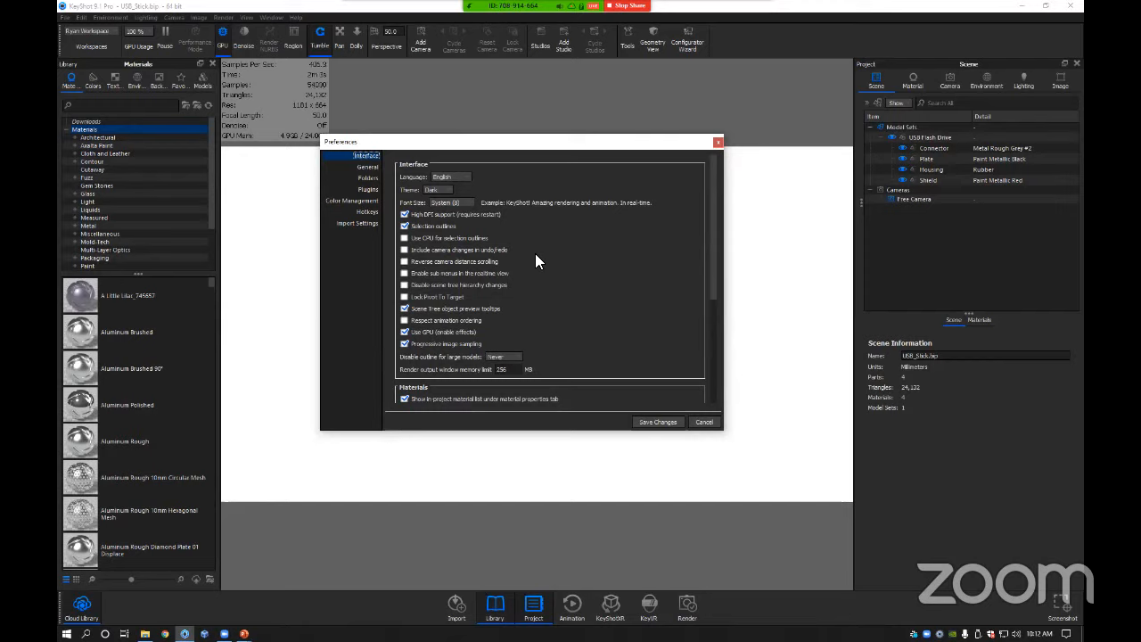
Review the General preferences, including the available screenshot formats and the default startup scene, and close the preferences without saving.
{"action": "left_click", "coordinate": [371, 168]}
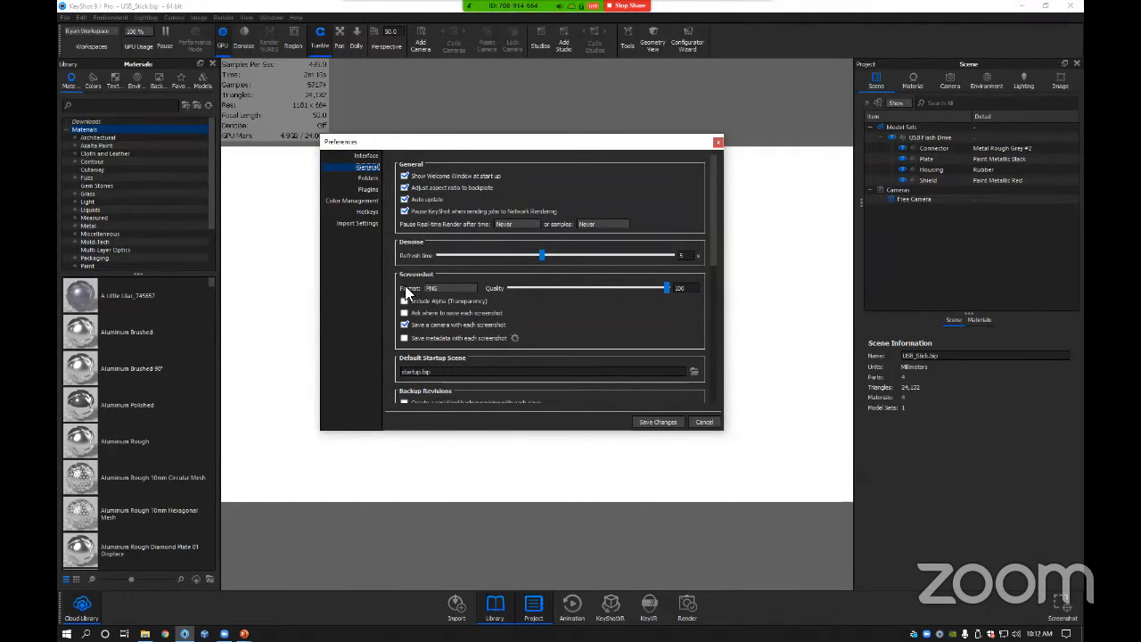
{"action": "left_click", "coordinate": [467, 289]}
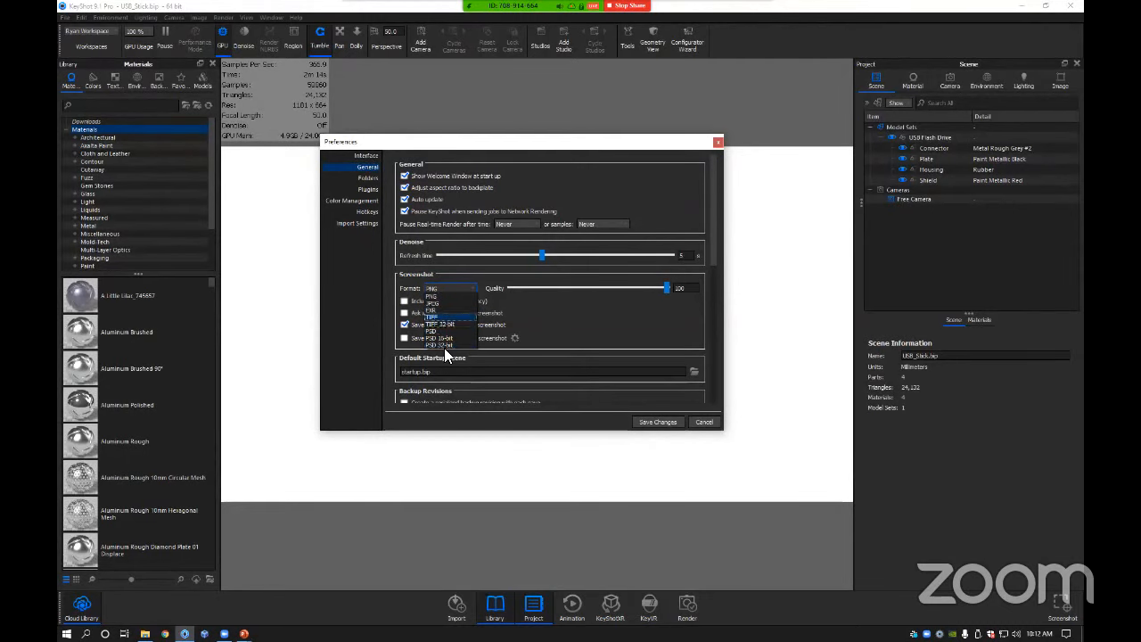
{"action": "left_click", "coordinate": [447, 295]}
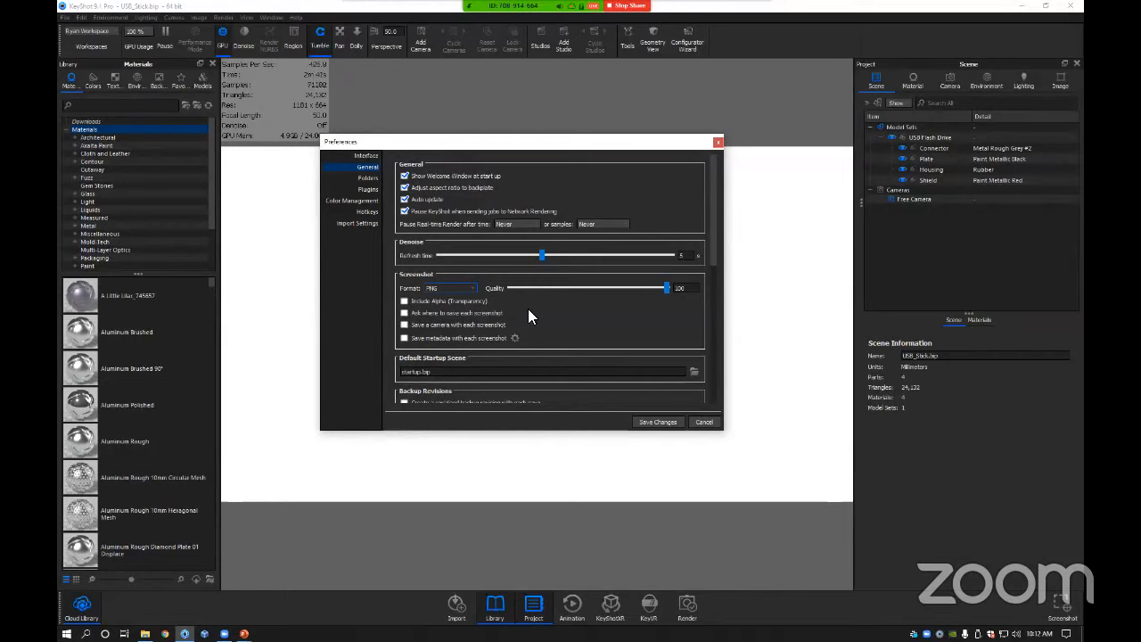
{"action": "scroll", "coordinate": [528, 312], "scroll_direction": "down", "scroll_amount": 1}
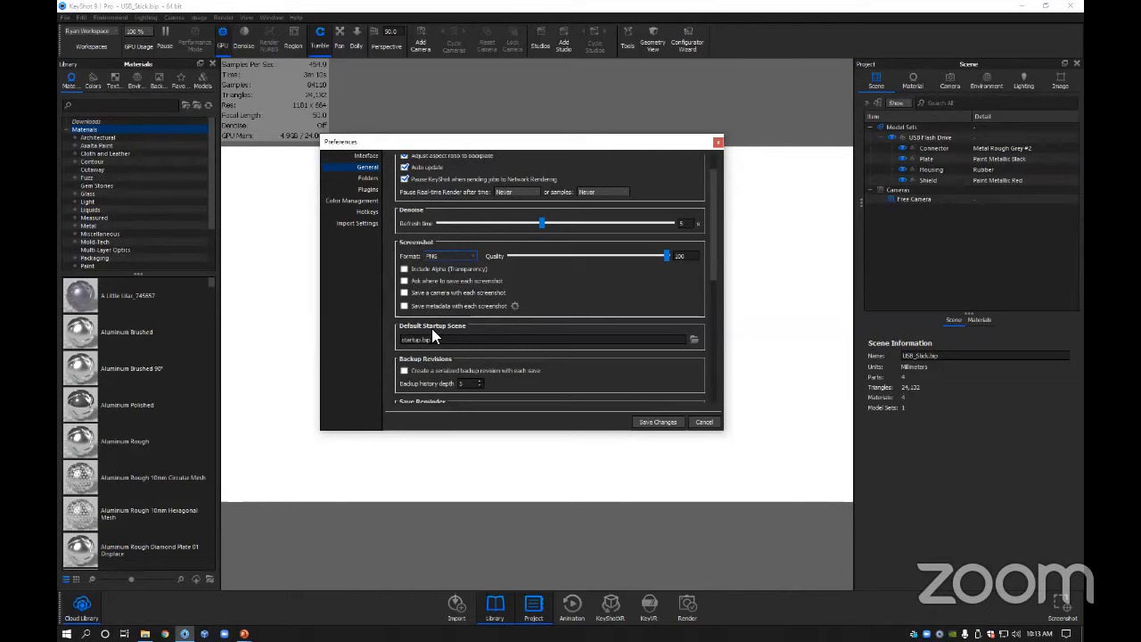
{"action": "left_click", "coordinate": [702, 423]}
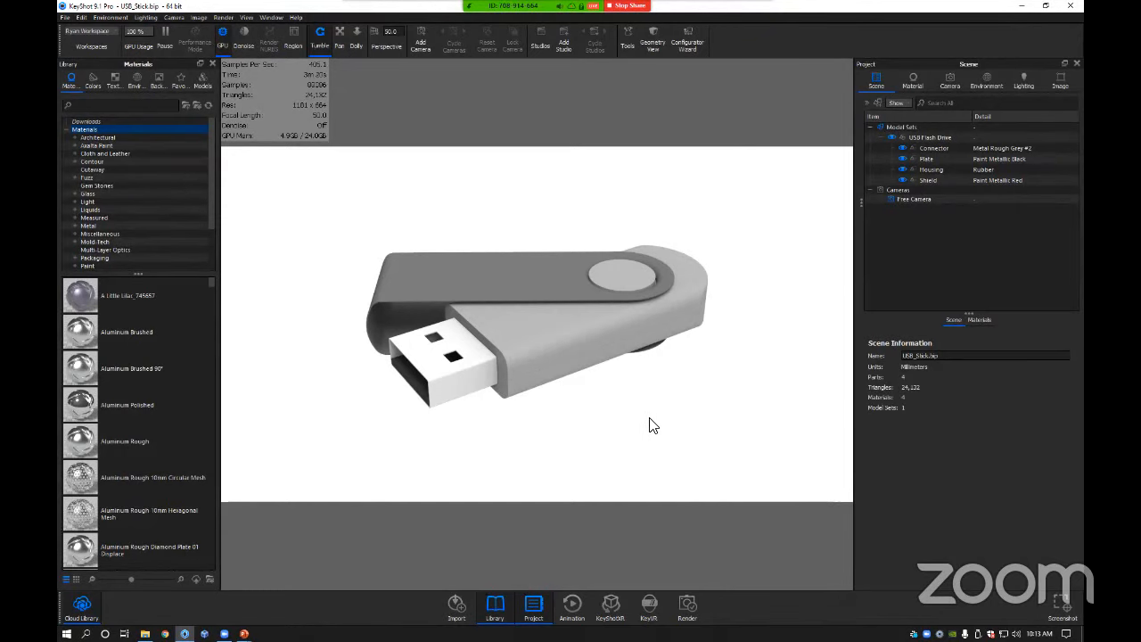
Show the hotkey overview and open the detailed hotkey setup from it.
{"action": "key", "text": "k"}
{"action": "left_click_drag", "start_coordinate": [995, 132], "coordinate": [614, 102]}
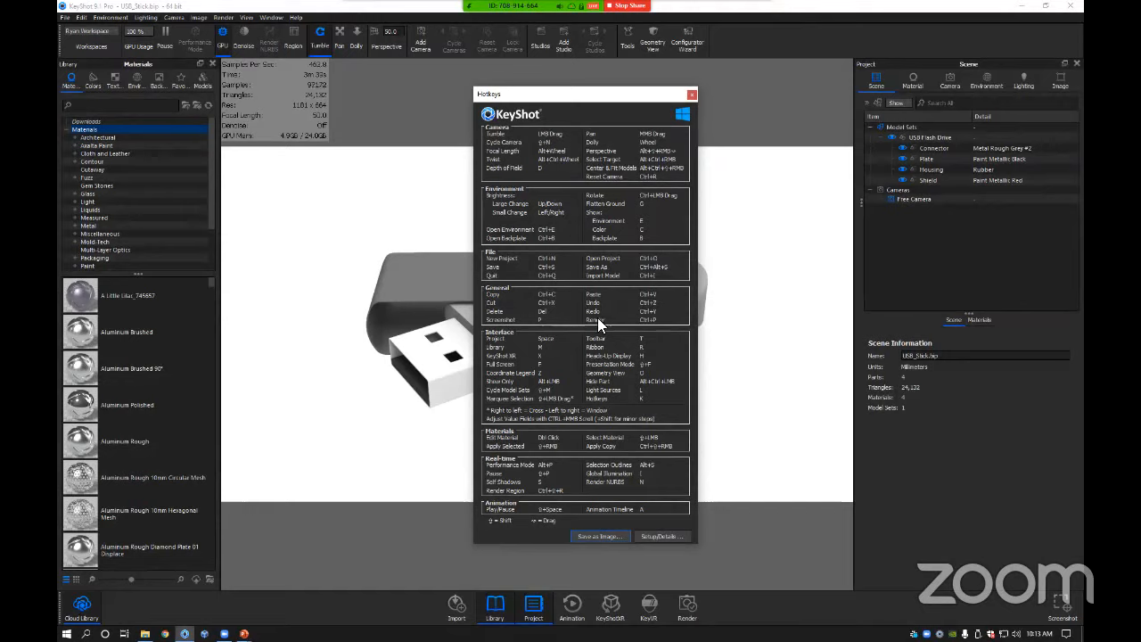
{"action": "left_click", "coordinate": [656, 537]}
{"action": "left_click_drag", "start_coordinate": [574, 148], "coordinate": [585, 158]}
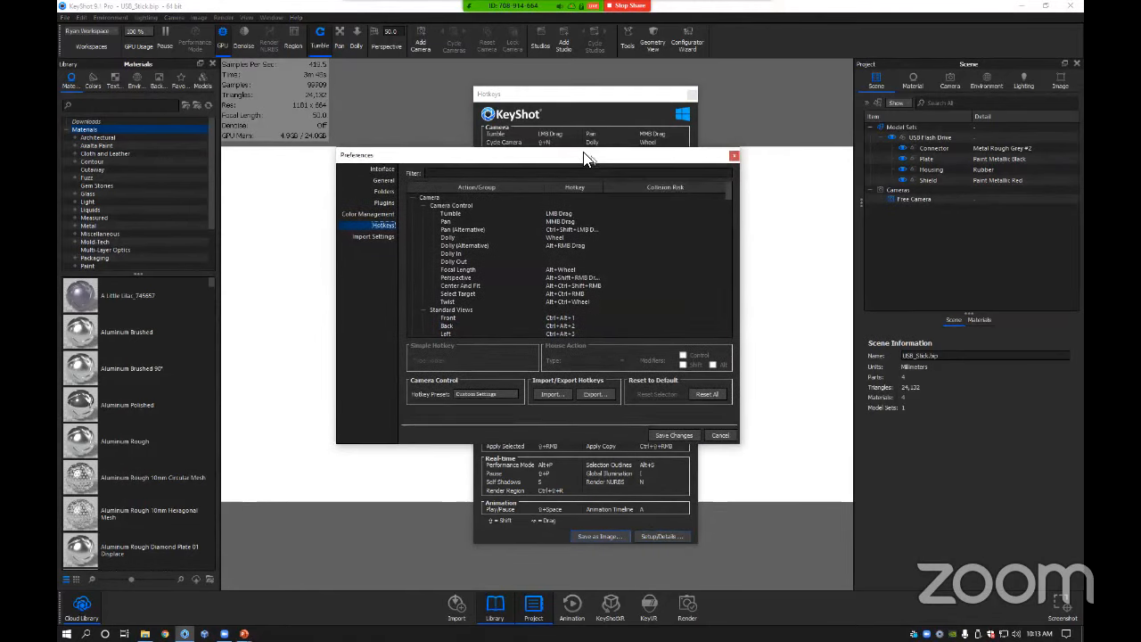
Look through the list of hotkey assignments, including the camera controls and standard views.
{"action": "left_click", "coordinate": [519, 253]}
{"action": "scroll", "coordinate": [518, 289], "scroll_direction": "down", "scroll_amount": 1}
{"action": "left_click", "coordinate": [519, 292]}
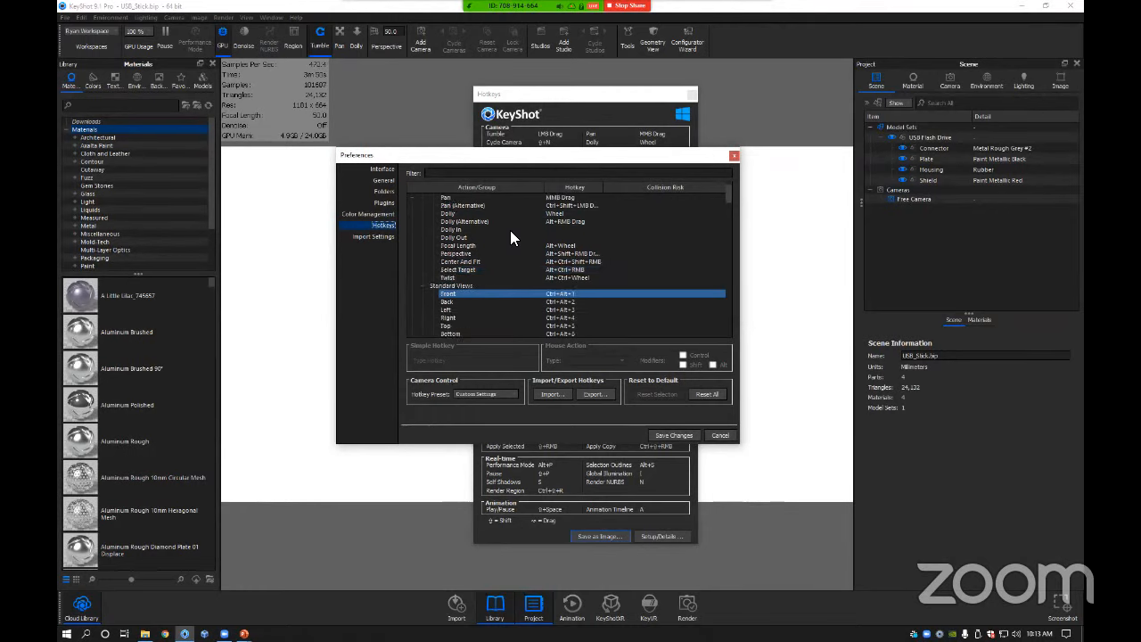
{"action": "scroll", "coordinate": [508, 292], "scroll_direction": "up", "scroll_amount": 3}
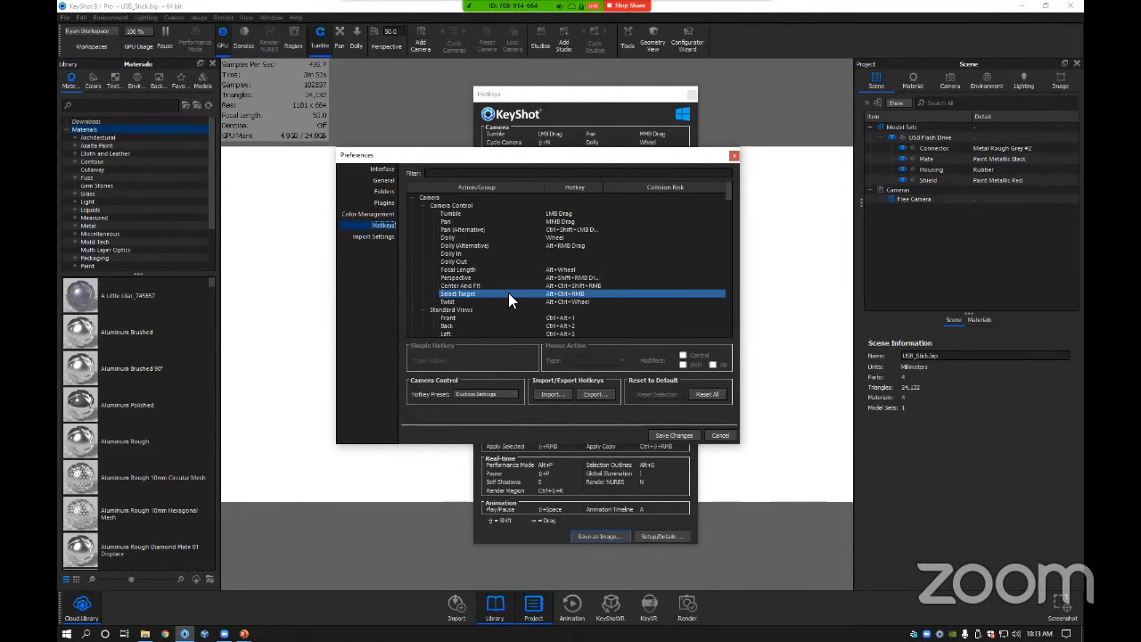
{"action": "scroll", "coordinate": [519, 290], "scroll_direction": "down", "scroll_amount": 1}
{"action": "scroll", "coordinate": [523, 300], "scroll_direction": "down", "scroll_amount": 7}
{"action": "scroll", "coordinate": [523, 301], "scroll_direction": "up", "scroll_amount": 8}
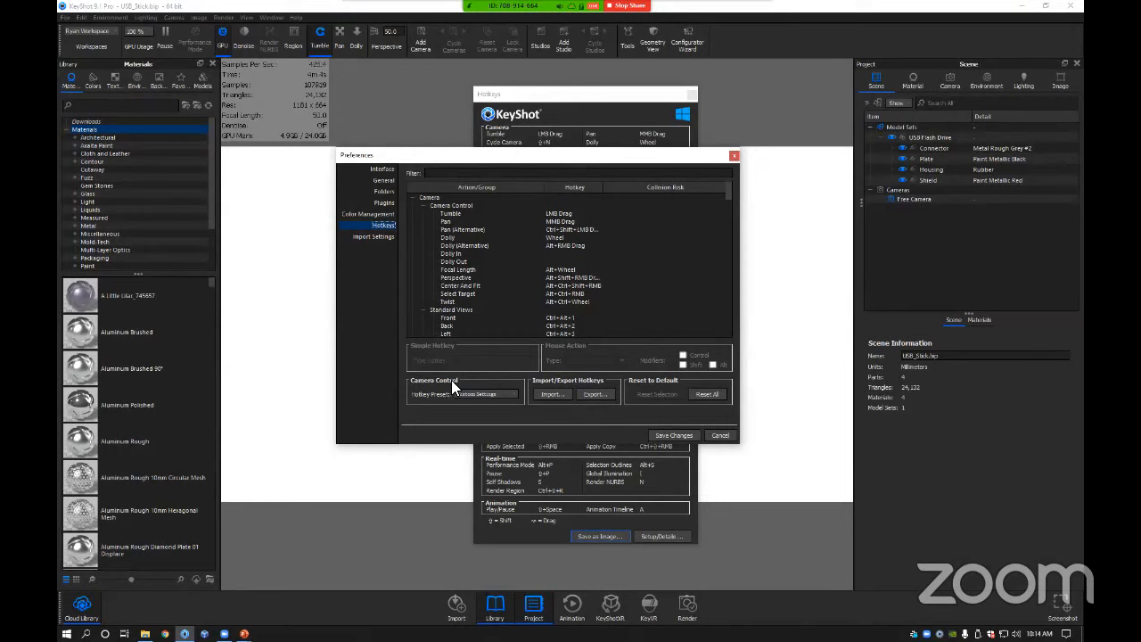
Look through the camera control hotkey presets, keep Custom Settings, and close the preferences and hotkey overview without saving.
{"action": "left_click", "coordinate": [492, 394]}
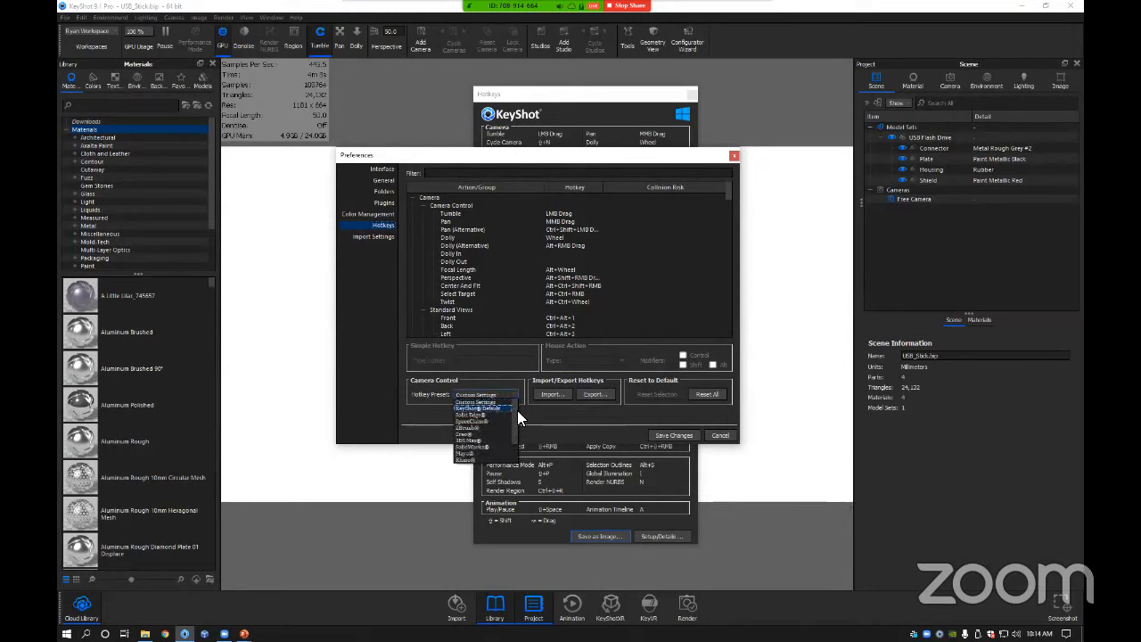
{"action": "scroll", "coordinate": [515, 419], "scroll_direction": "down", "scroll_amount": 2}
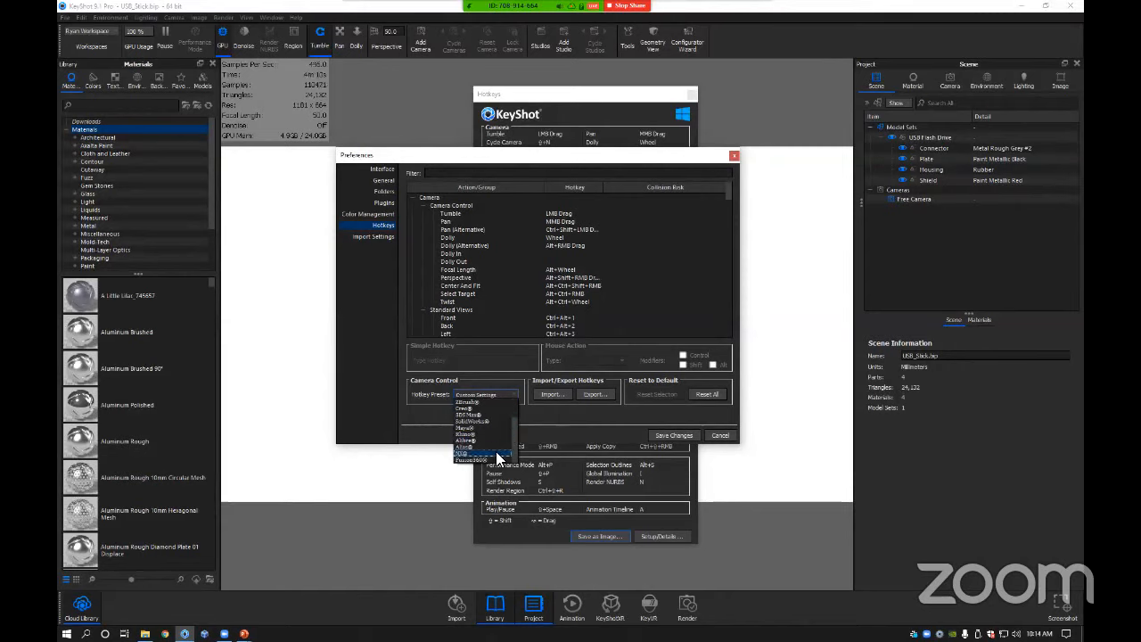
{"action": "scroll", "coordinate": [512, 435], "scroll_direction": "up", "scroll_amount": 2}
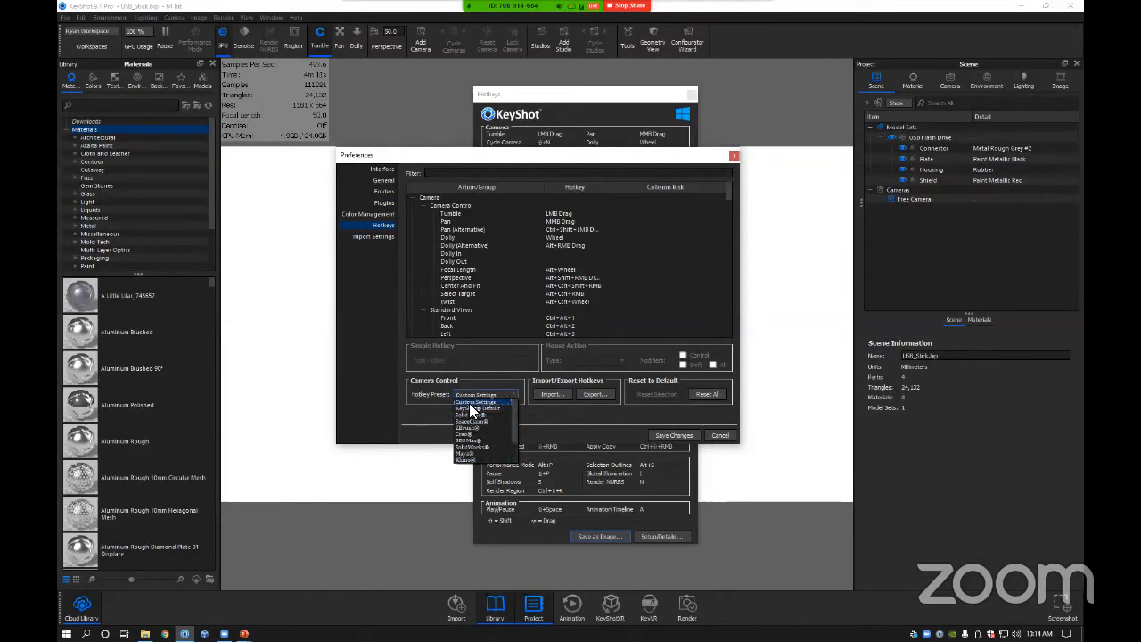
{"action": "left_click", "coordinate": [474, 399]}
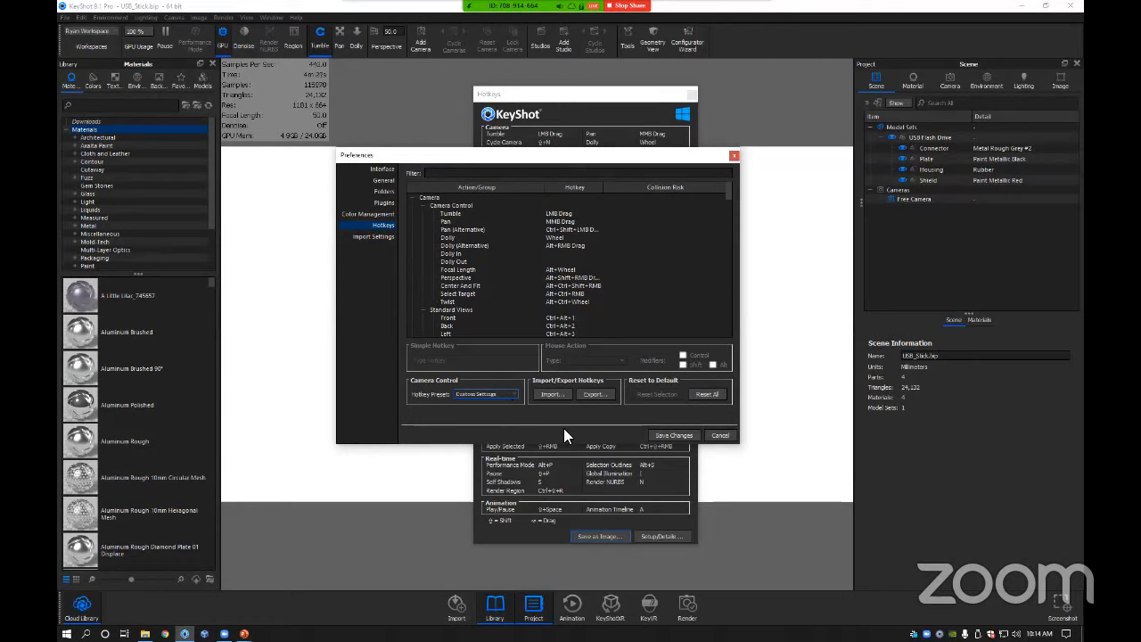
{"action": "left_click", "coordinate": [719, 436]}
{"action": "left_click", "coordinate": [690, 94]}
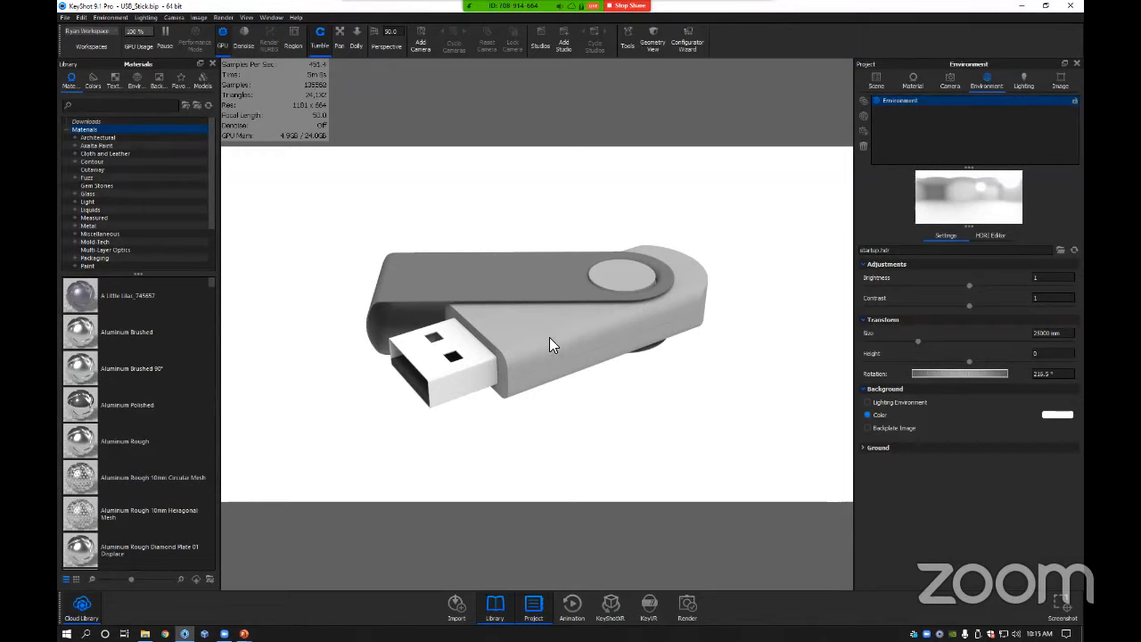
Light the USB stick scene with the 3 Panels Tilted 4K environment from the environments library.
{"action": "scroll", "coordinate": [554, 337], "scroll_direction": "up", "scroll_amount": 2}
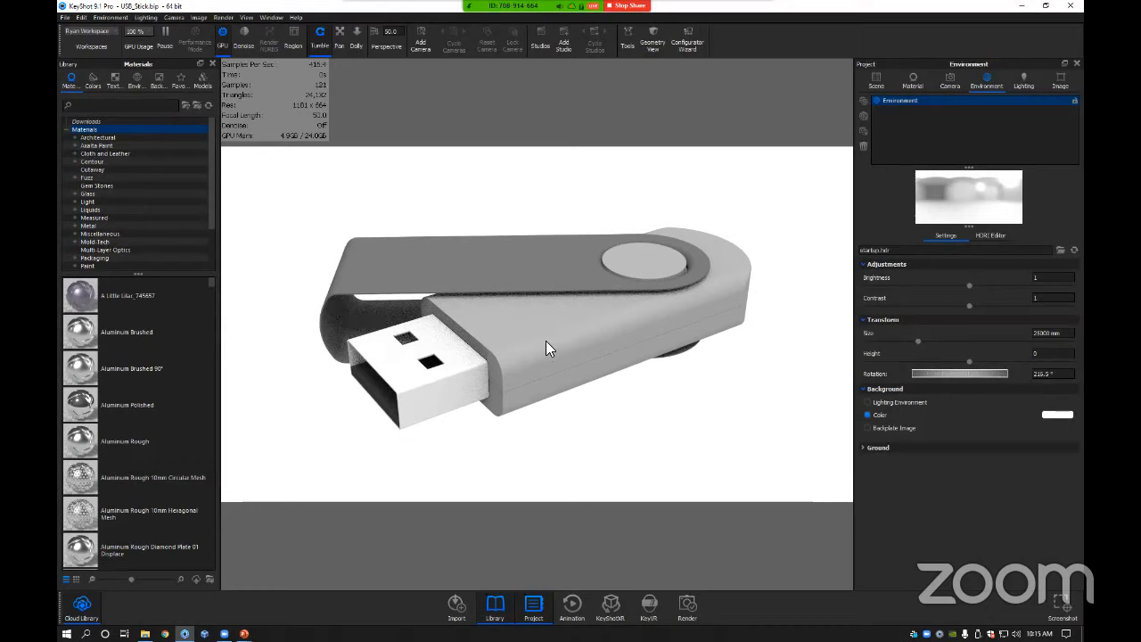
{"action": "left_click_drag", "start_coordinate": [546, 341], "coordinate": [531, 344]}
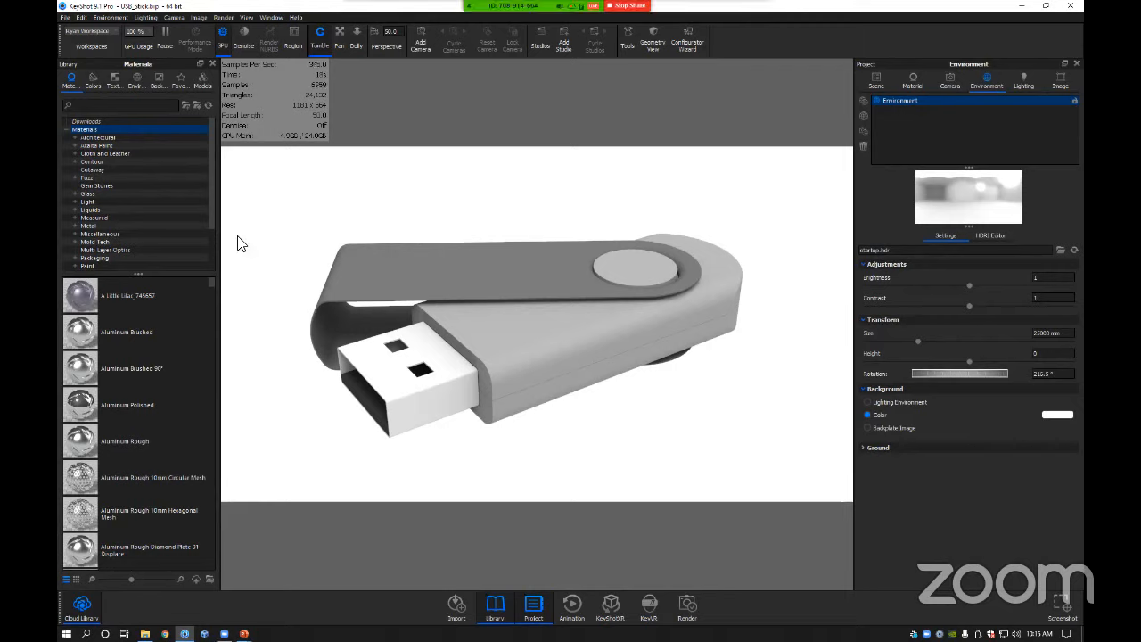
{"action": "left_click", "coordinate": [135, 81]}
{"action": "left_click", "coordinate": [157, 330]}
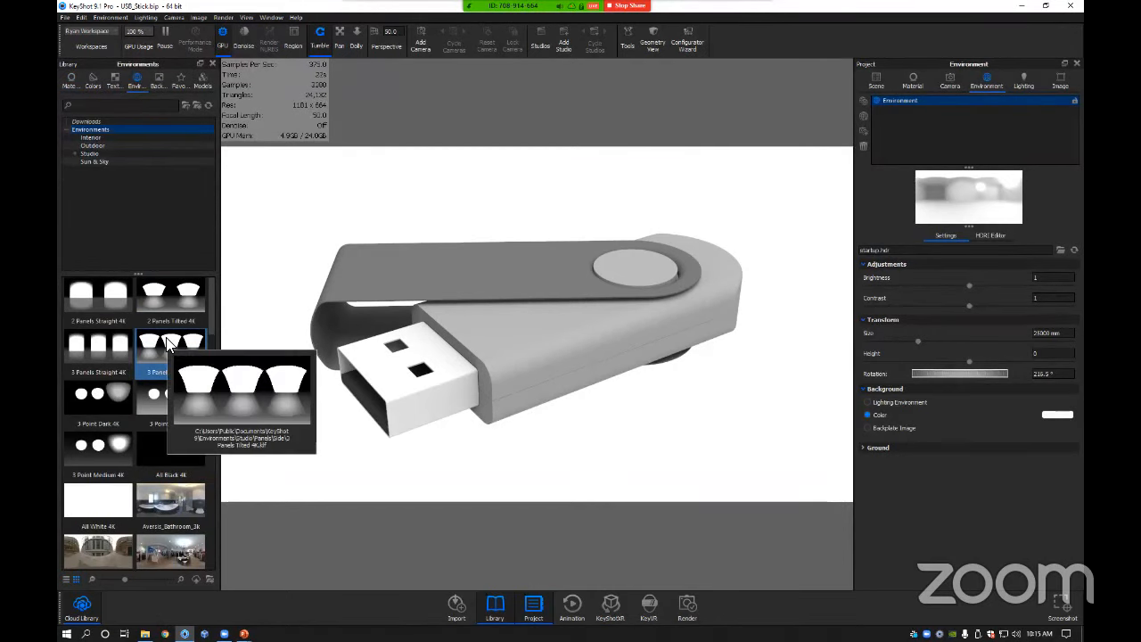
{"action": "mouse_move", "coordinate": [170, 360]}
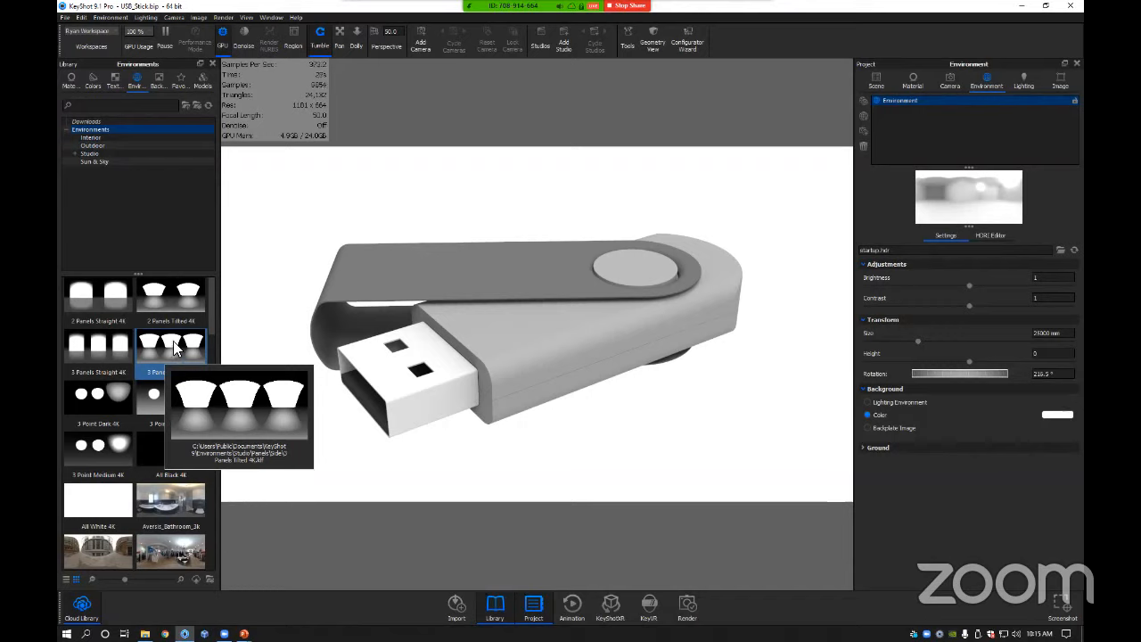
{"action": "double_click", "coordinate": [173, 341]}
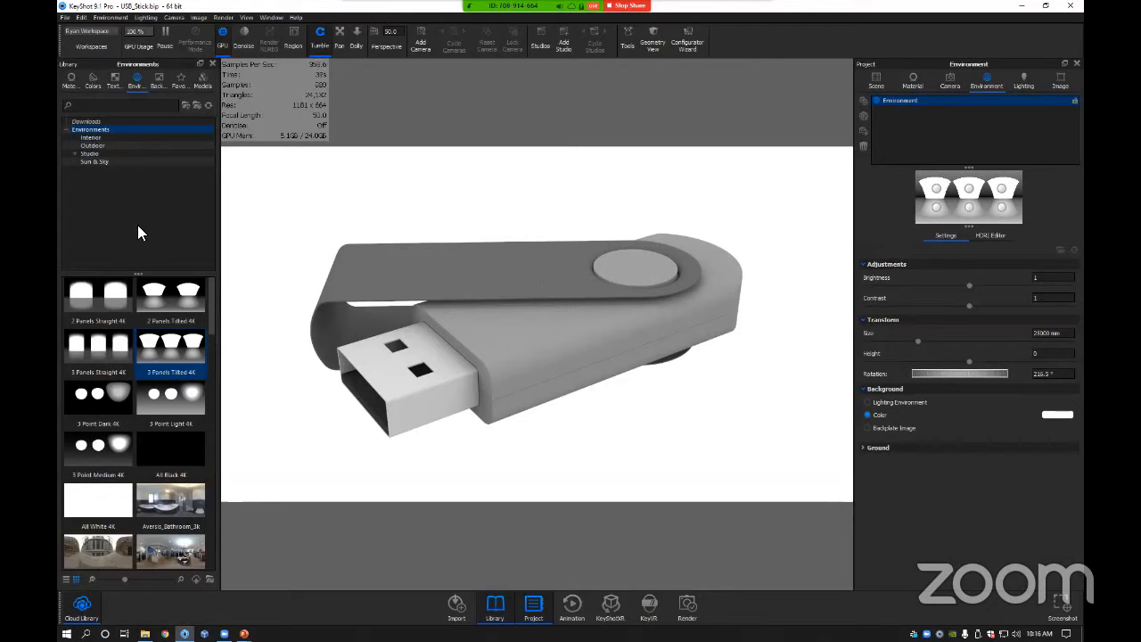
Apply Hard Shiny Plastic Black from the Plastic materials to the USB stick's housing and check the assignment in the scene tree.
{"action": "left_click", "coordinate": [75, 85]}
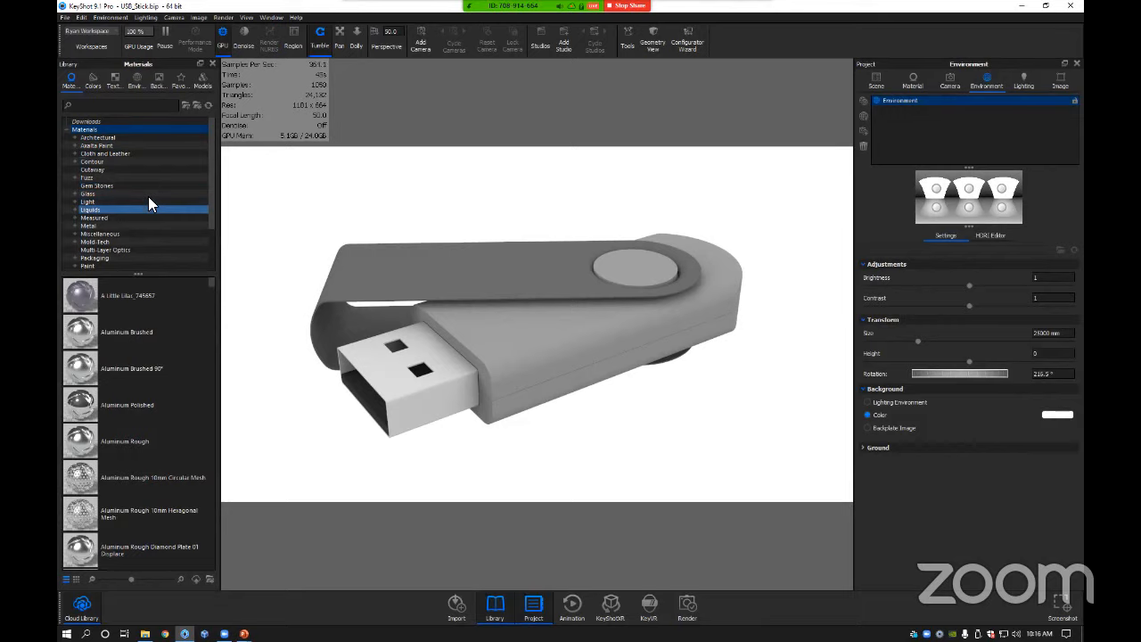
{"action": "scroll", "coordinate": [162, 214], "scroll_direction": "down", "scroll_amount": 1}
{"action": "scroll", "coordinate": [161, 214], "scroll_direction": "down", "scroll_amount": 1}
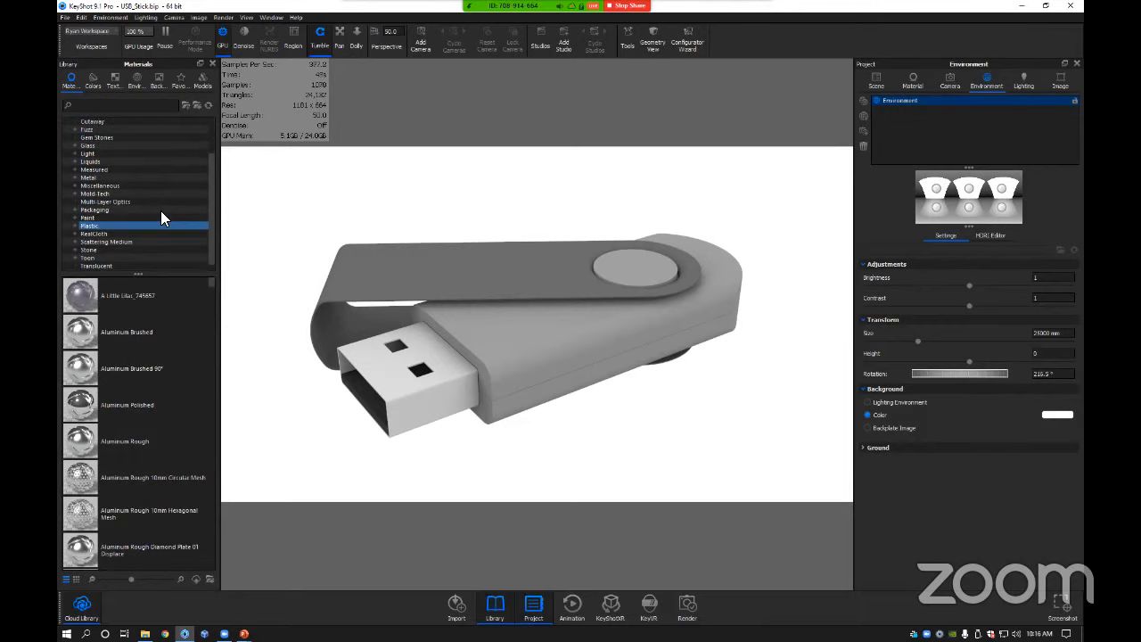
{"action": "left_click", "coordinate": [99, 224]}
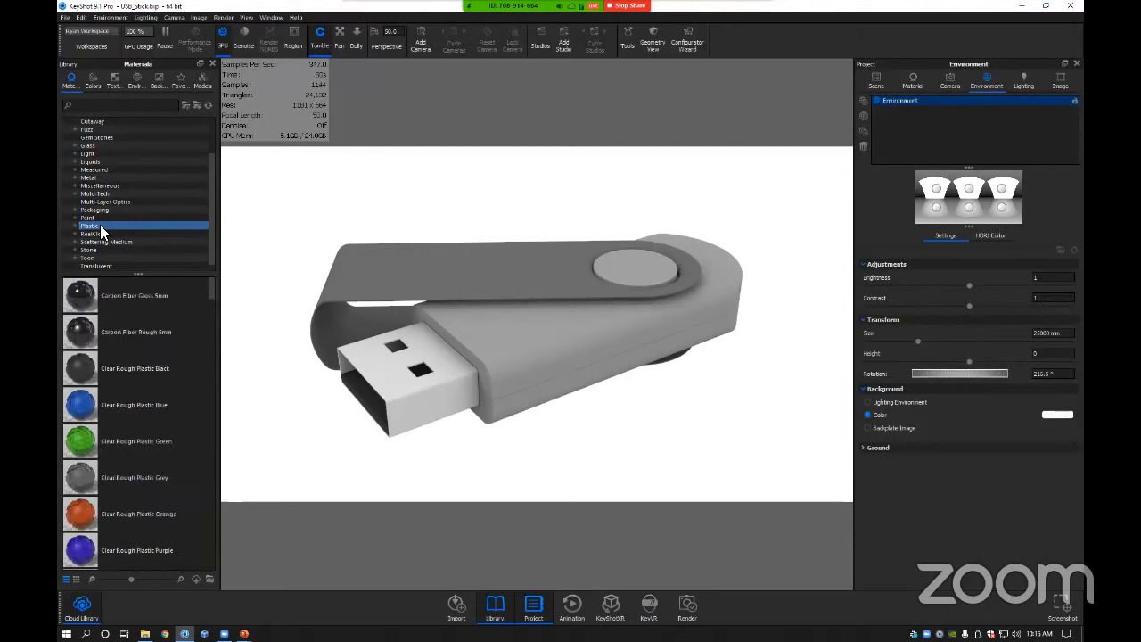
{"action": "scroll", "coordinate": [151, 354], "scroll_direction": "down", "scroll_amount": 1}
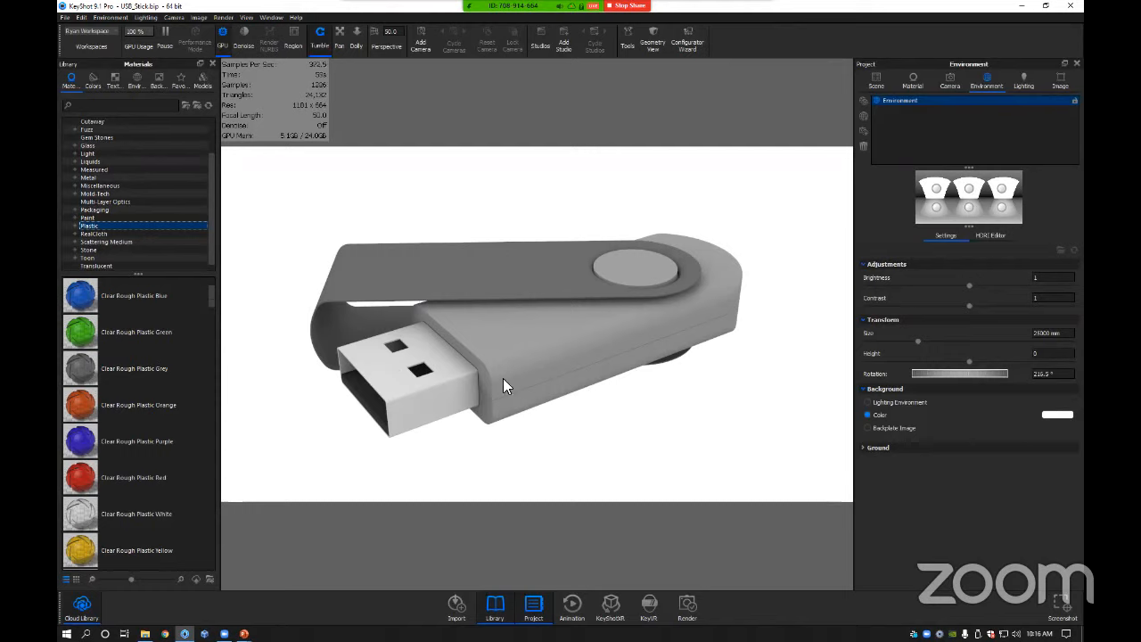
{"action": "scroll", "coordinate": [151, 407], "scroll_direction": "down", "scroll_amount": 2}
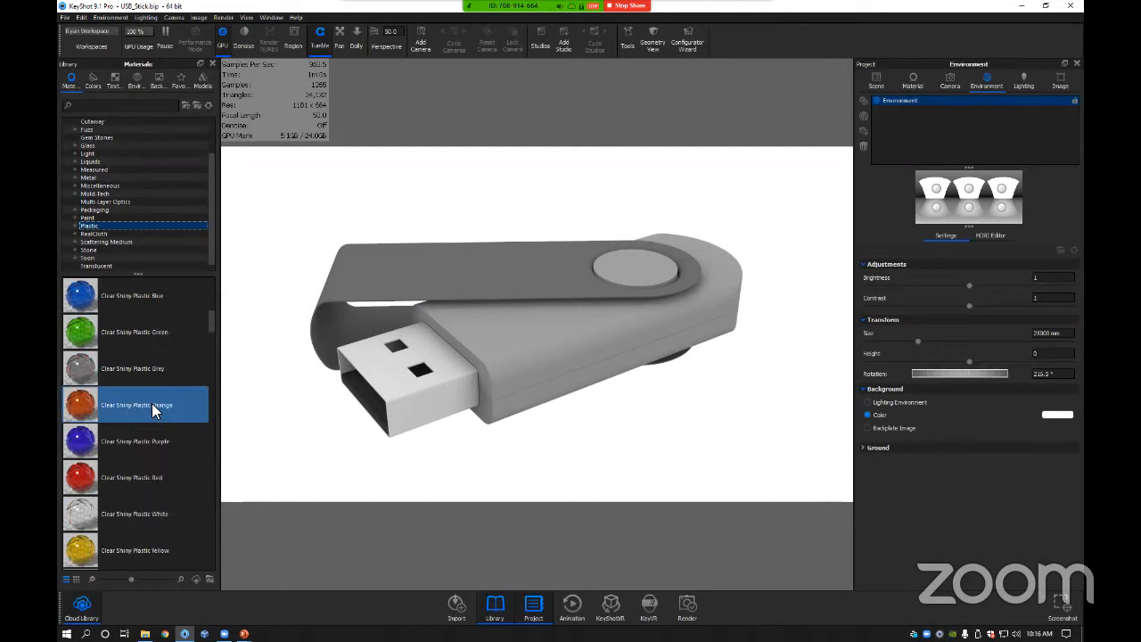
{"action": "scroll", "coordinate": [152, 403], "scroll_direction": "down", "scroll_amount": 3}
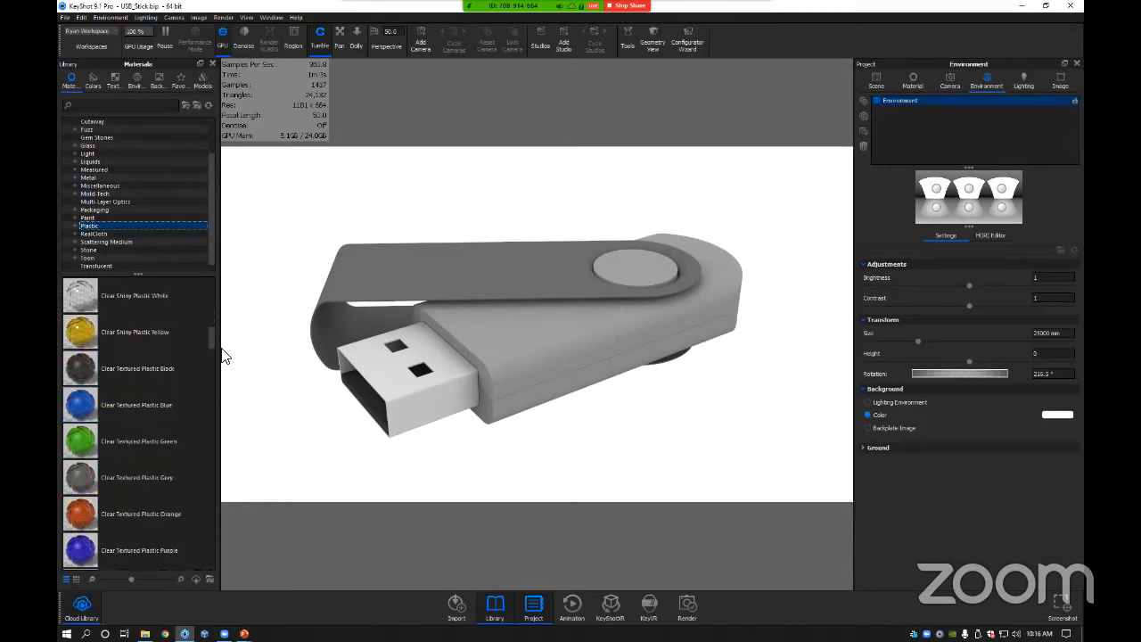
{"action": "left_click_drag", "start_coordinate": [212, 340], "coordinate": [212, 381]}
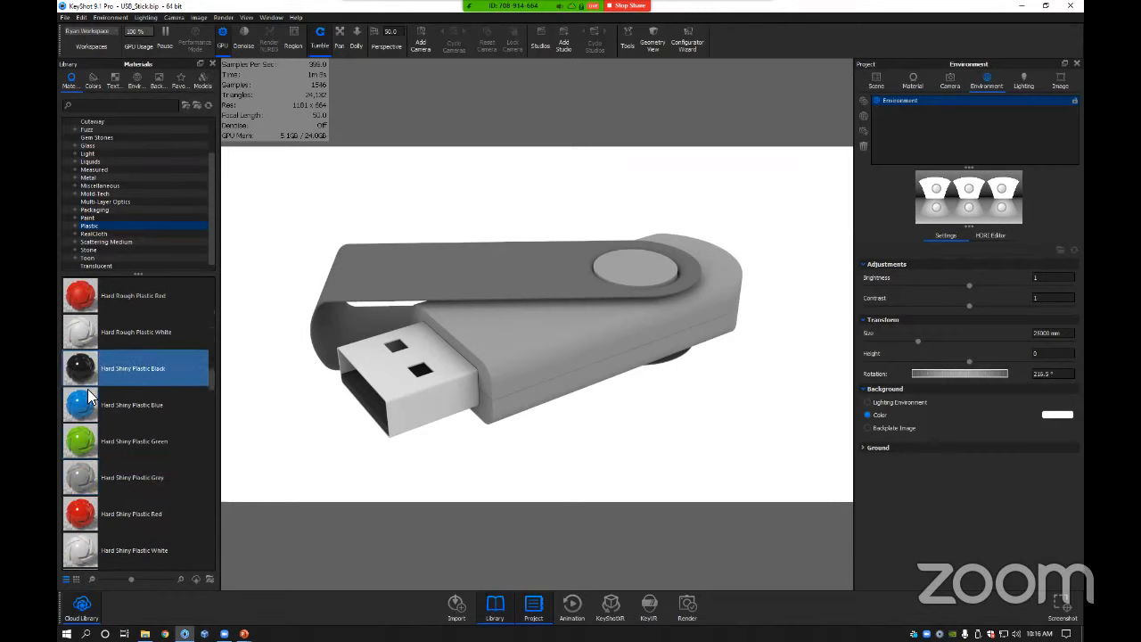
{"action": "mouse_move", "coordinate": [82, 378]}
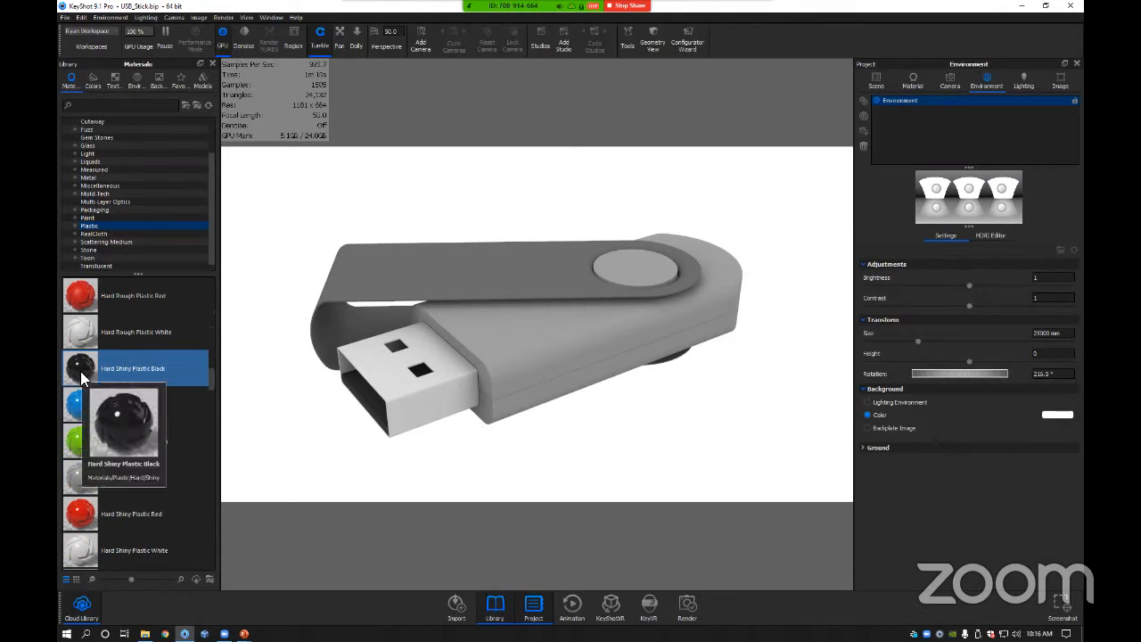
{"action": "left_click_drag", "start_coordinate": [82, 378], "coordinate": [515, 336]}
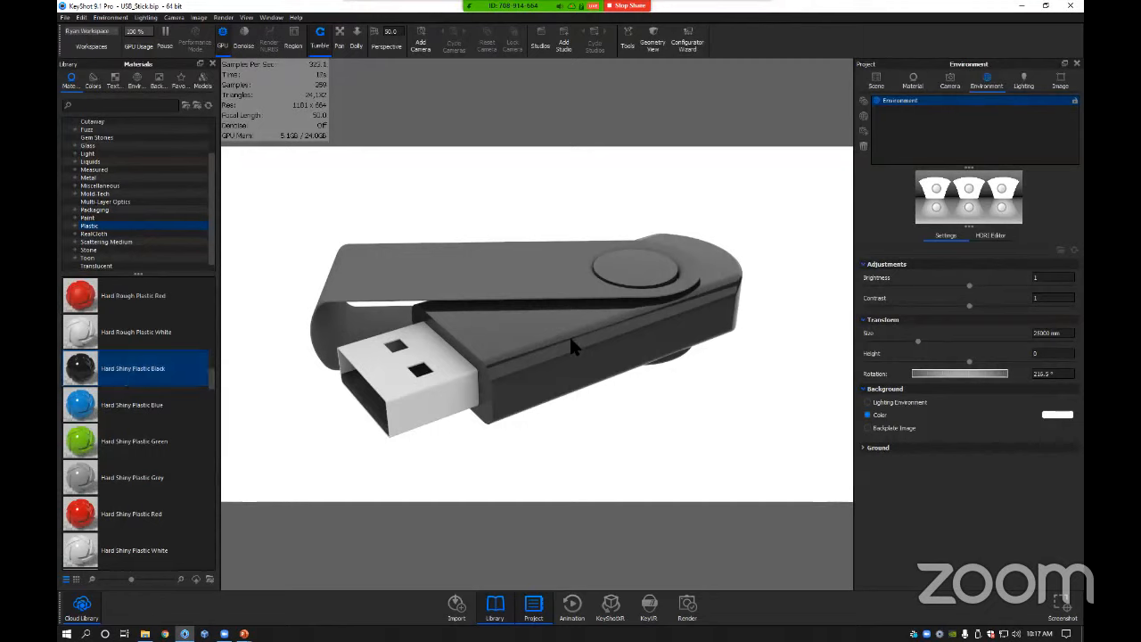
{"action": "left_click", "coordinate": [876, 81]}
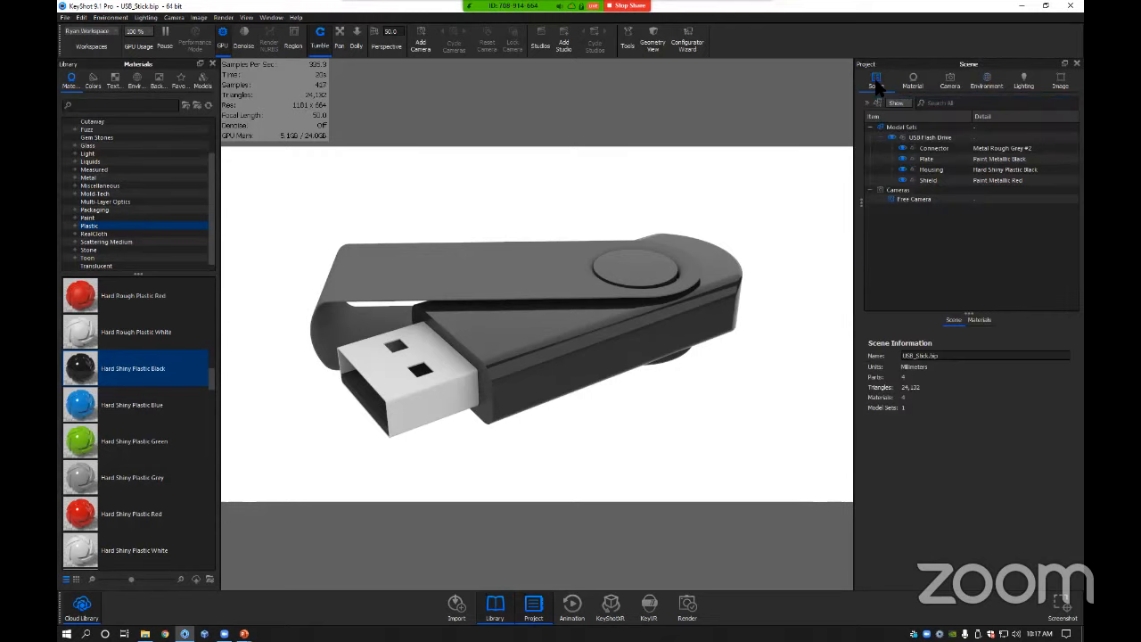
Look through the USB Flash Drive model's parts in the scene tree: Connector, Plate, Housing and Shield with their assigned materials.
{"action": "left_click", "coordinate": [931, 138]}
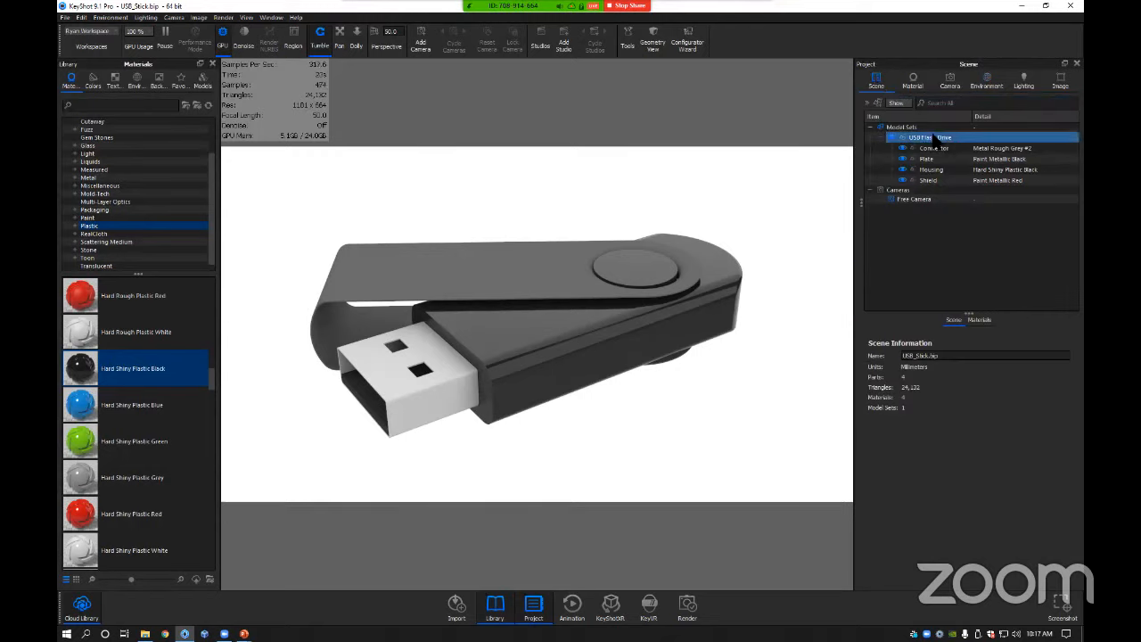
{"action": "left_click", "coordinate": [933, 148]}
{"action": "left_click", "coordinate": [932, 158]}
{"action": "left_click", "coordinate": [934, 169]}
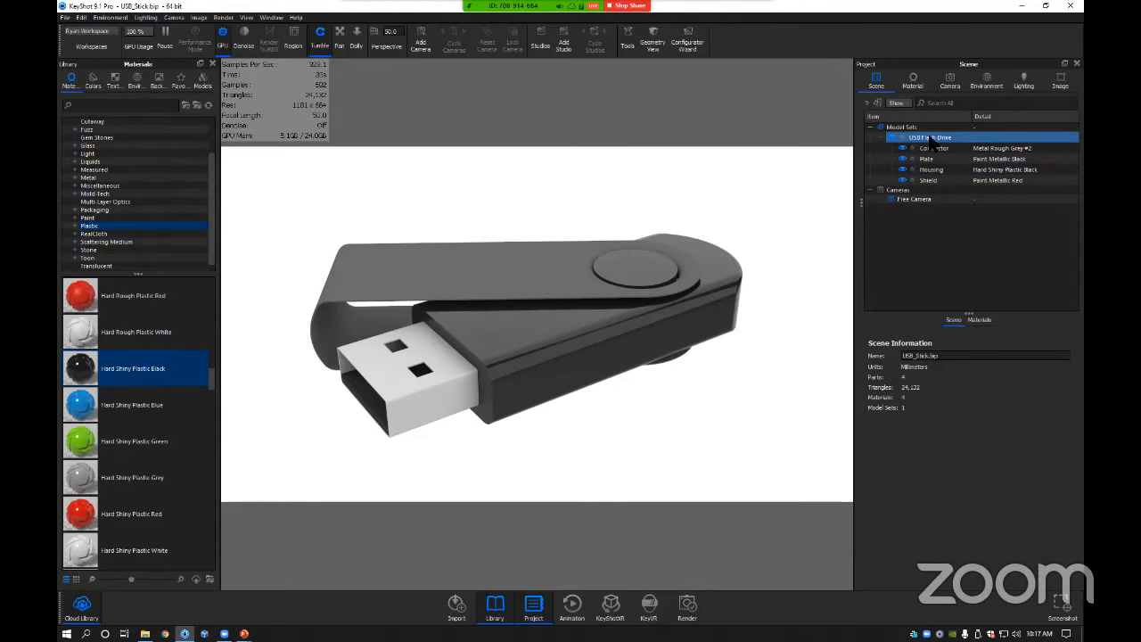
{"action": "left_click", "coordinate": [935, 130]}
{"action": "left_click", "coordinate": [935, 136]}
{"action": "left_click", "coordinate": [933, 149]}
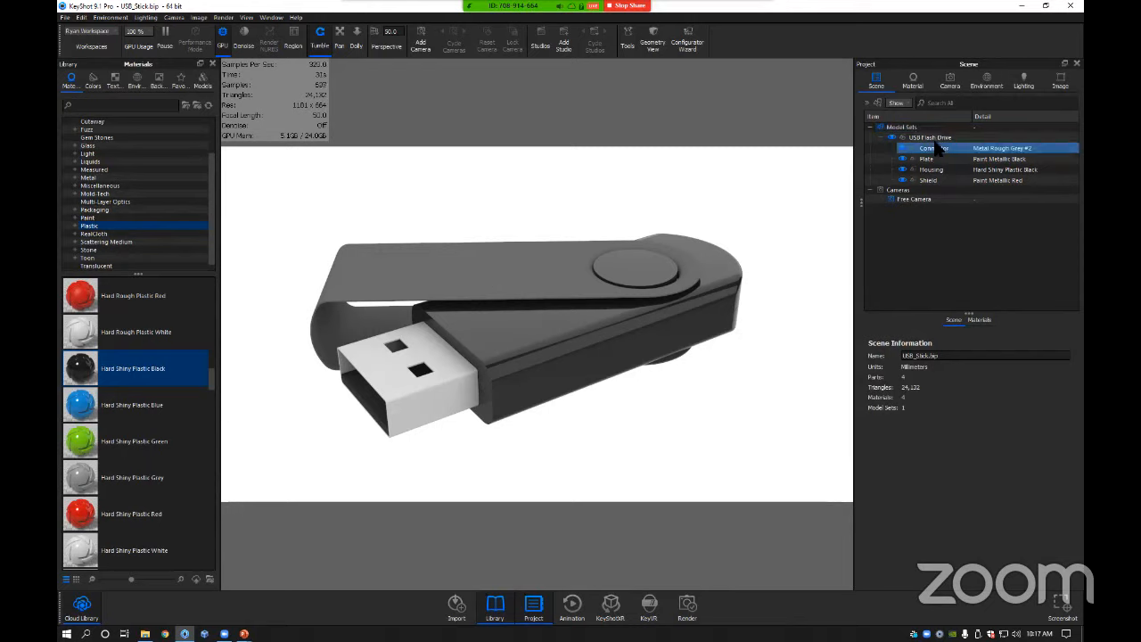
{"action": "left_click", "coordinate": [932, 159]}
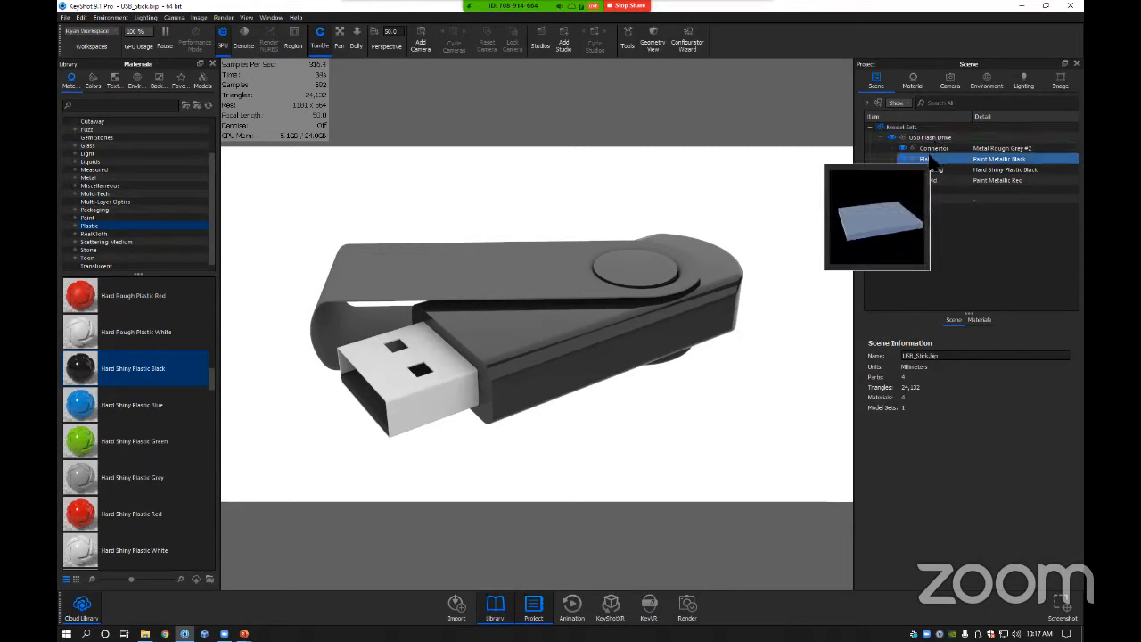
{"action": "left_click", "coordinate": [934, 170]}
{"action": "left_click", "coordinate": [929, 181]}
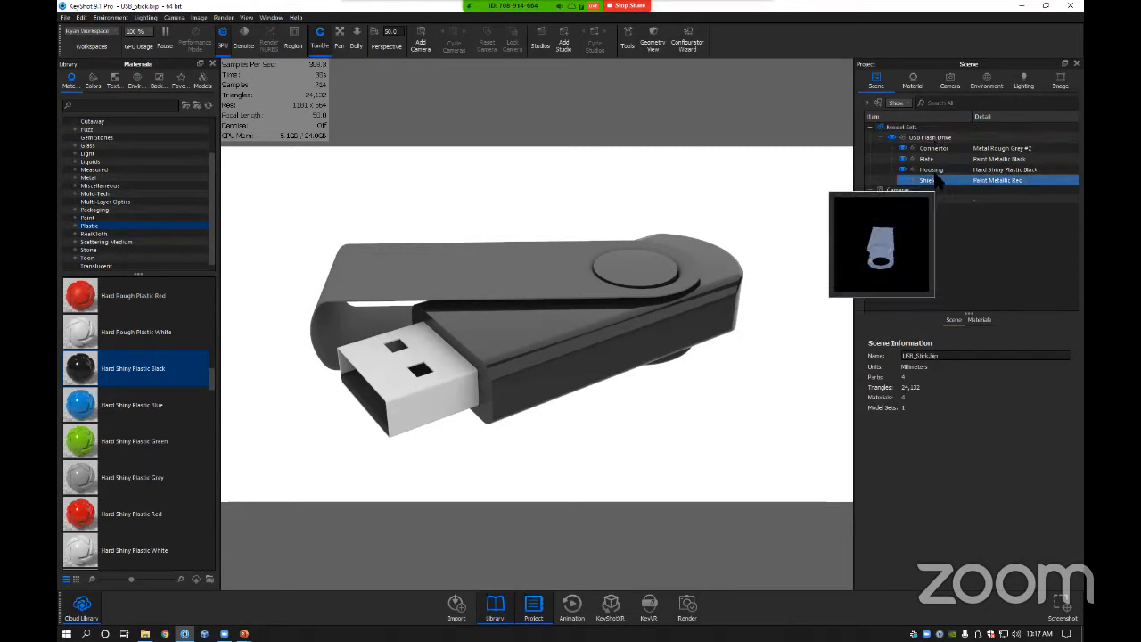
{"action": "left_click", "coordinate": [927, 160]}
{"action": "left_click", "coordinate": [932, 148]}
{"action": "left_click", "coordinate": [927, 138]}
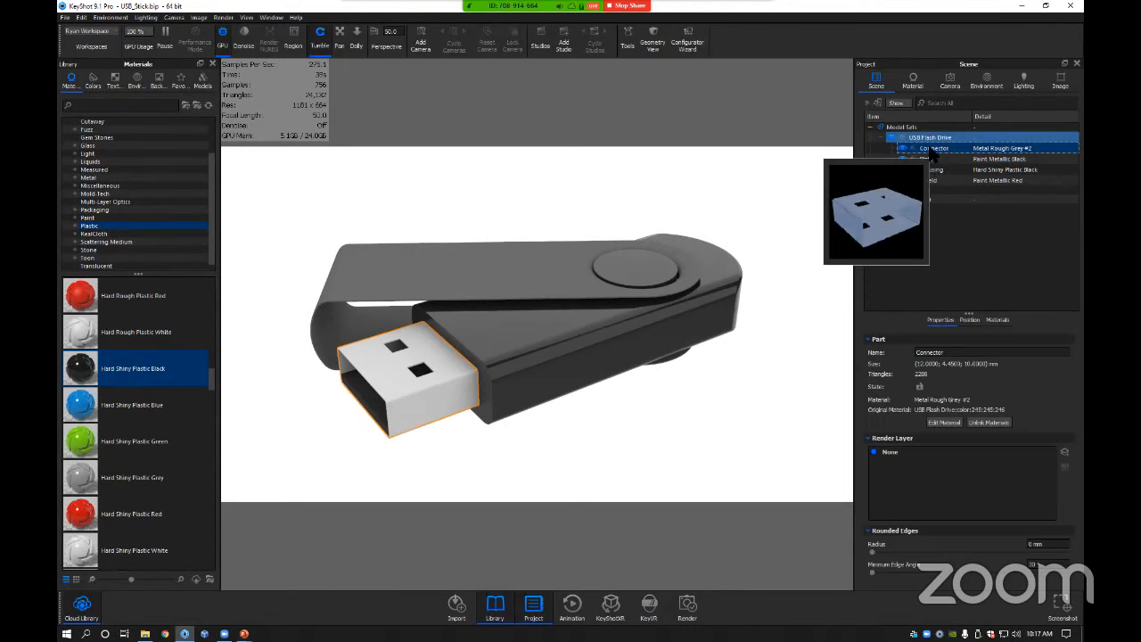
Clear the part selection and apply Hard Shiny Plastic Red to the USB stick's swivel shield.
{"action": "left_click", "coordinate": [690, 149]}
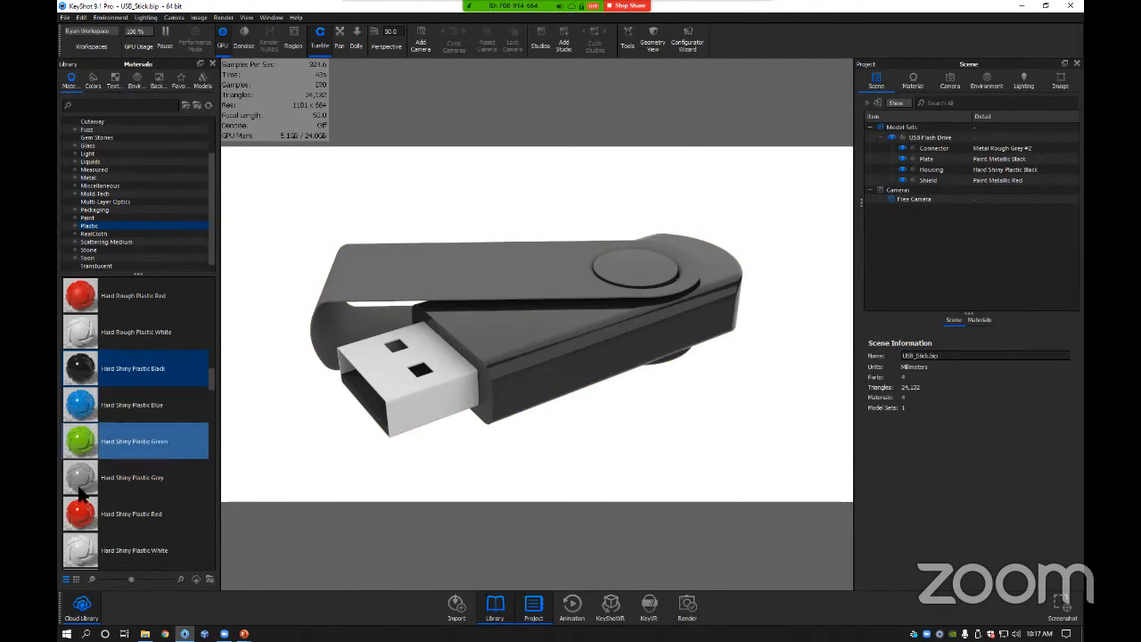
{"action": "mouse_move", "coordinate": [81, 507]}
{"action": "left_click_drag", "start_coordinate": [81, 507], "coordinate": [348, 312]}
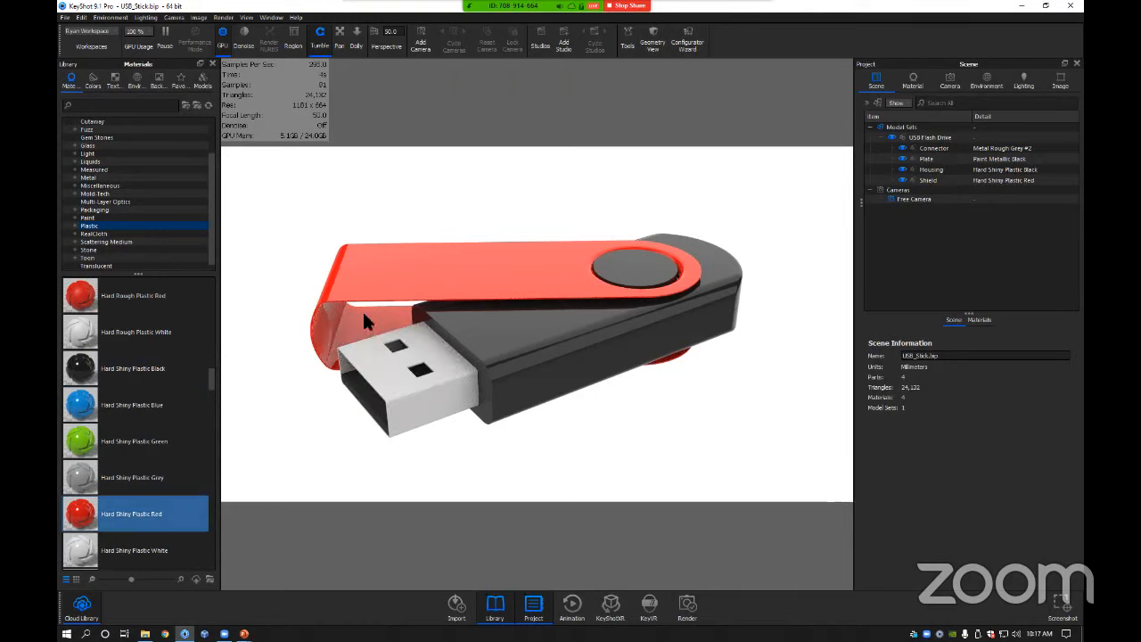
Apply Aluminum Textured from the Metal materials to the USB stick's connector.
{"action": "left_click", "coordinate": [105, 178]}
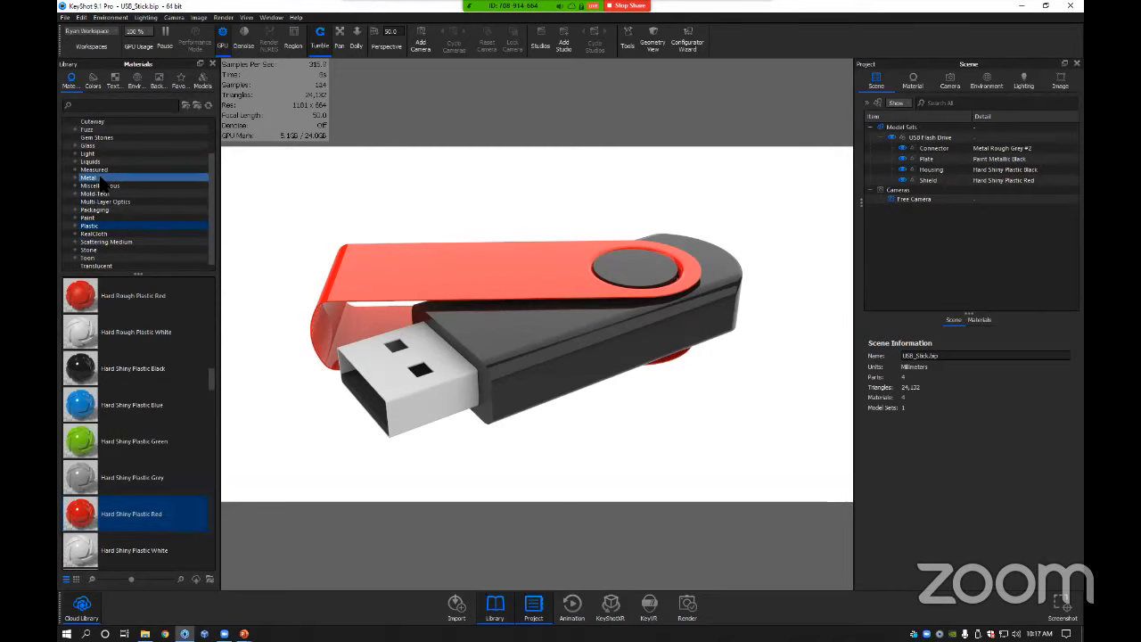
{"action": "left_click", "coordinate": [210, 350]}
{"action": "mouse_move", "coordinate": [207, 342]}
{"action": "left_mouse_down"}
{"action": "mouse_move", "coordinate": [208, 357]}
{"action": "mouse_move", "coordinate": [214, 303]}
{"action": "left_mouse_up"}
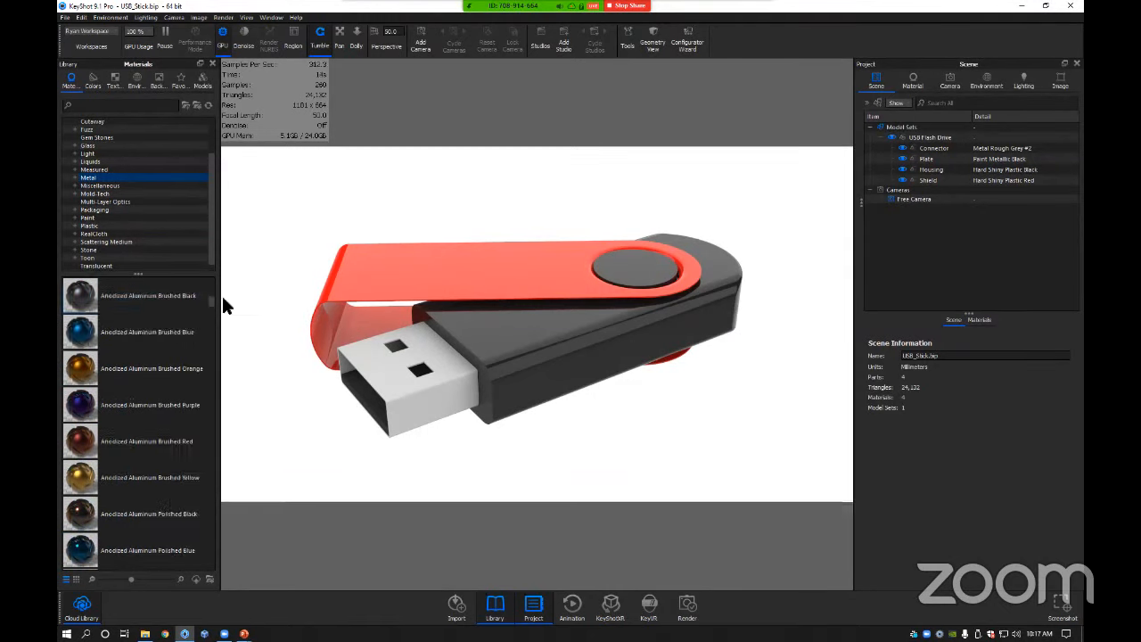
{"action": "scroll", "coordinate": [214, 305], "scroll_direction": "down", "scroll_amount": 2}
{"action": "scroll", "coordinate": [212, 301], "scroll_direction": "up", "scroll_amount": 3}
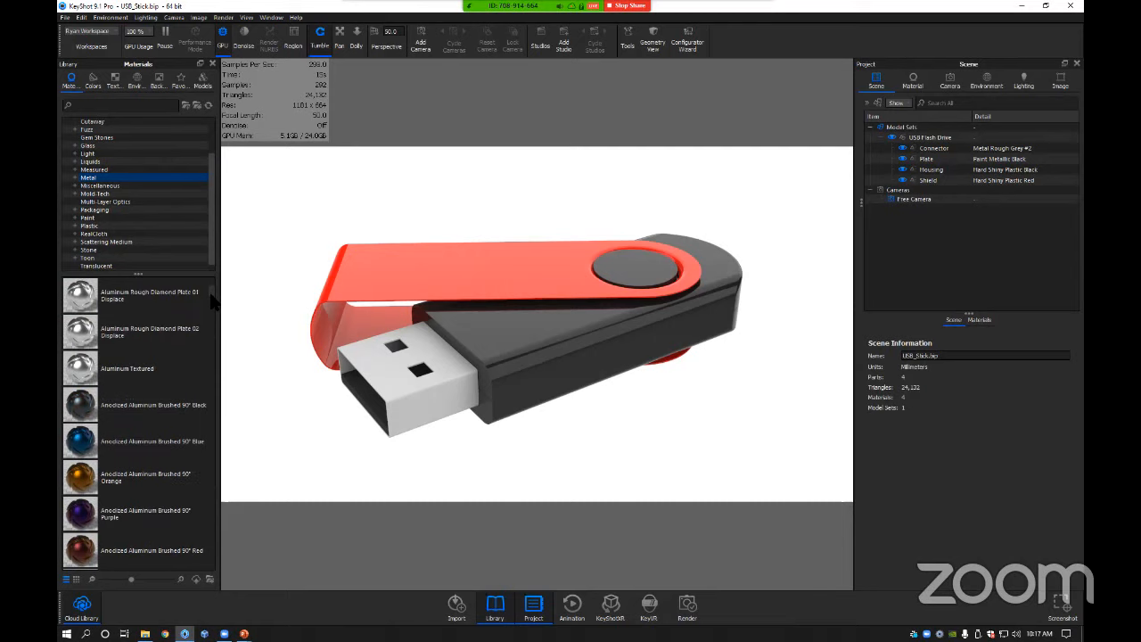
{"action": "left_click", "coordinate": [77, 371]}
{"action": "mouse_move", "coordinate": [77, 374]}
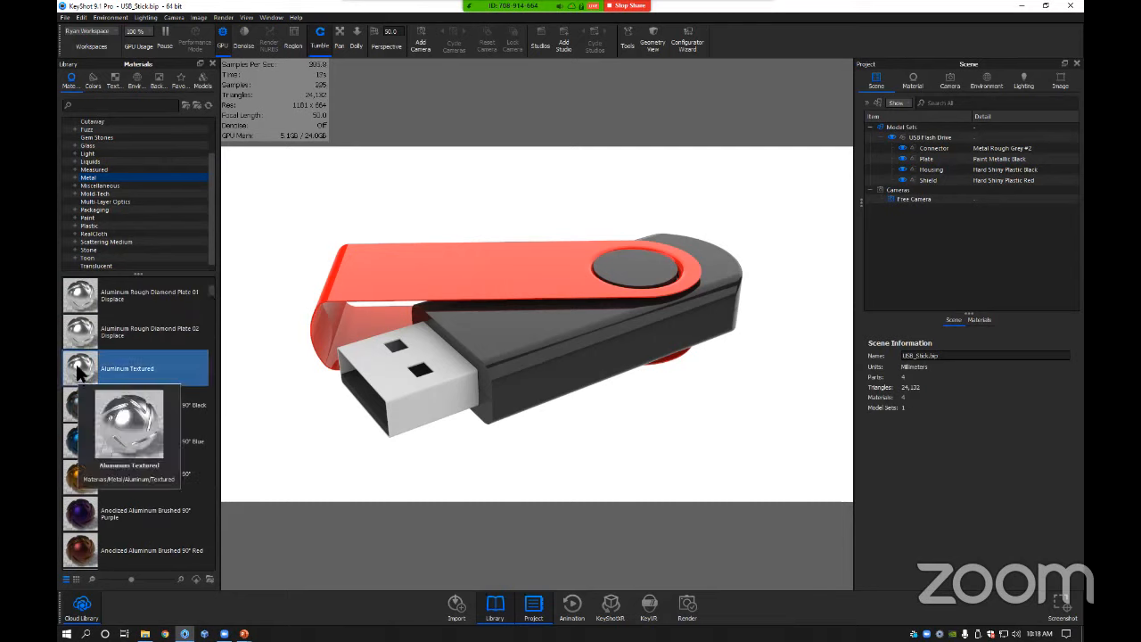
{"action": "left_click_drag", "start_coordinate": [78, 375], "coordinate": [414, 389]}
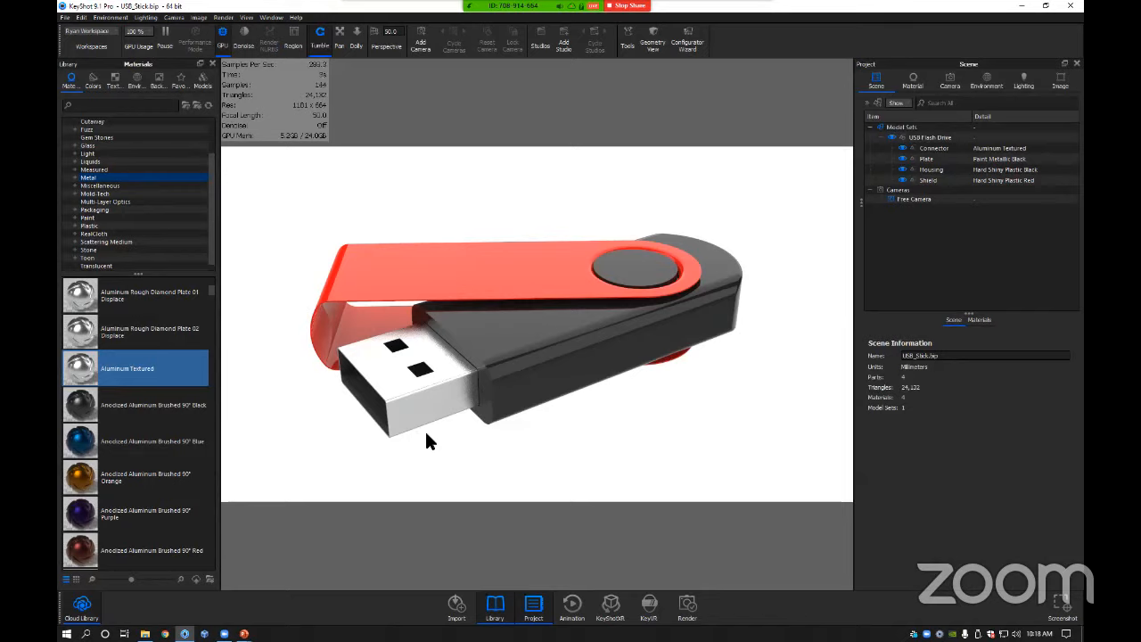
Examine the material properties of the connector and the housing, including the housing's Specular setting.
{"action": "double_click", "coordinate": [449, 380]}
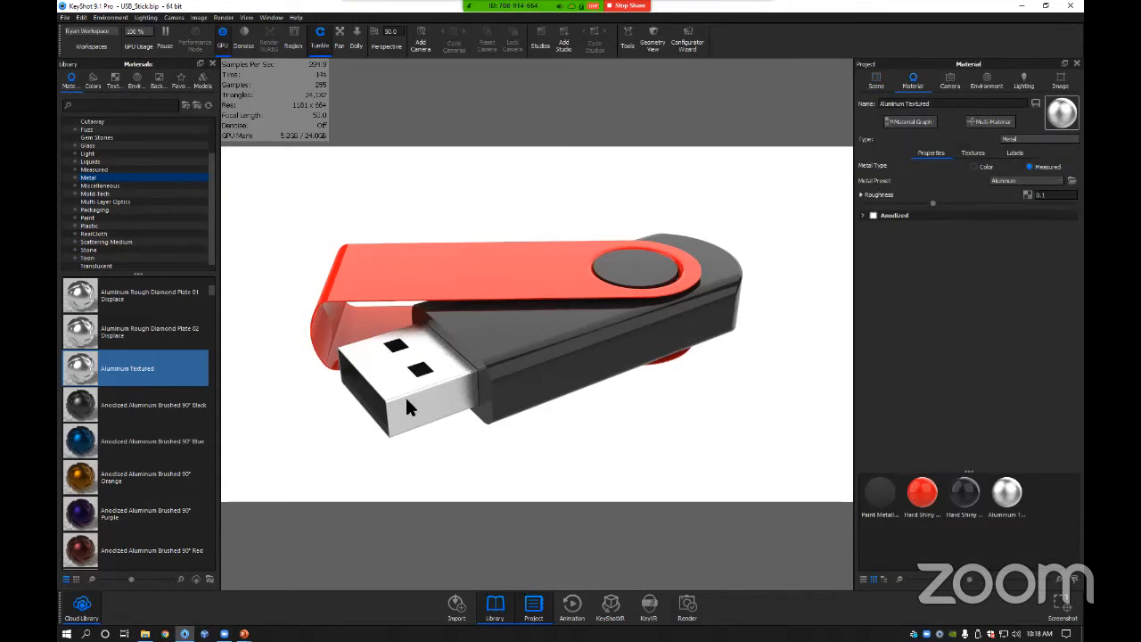
{"action": "double_click", "coordinate": [508, 337]}
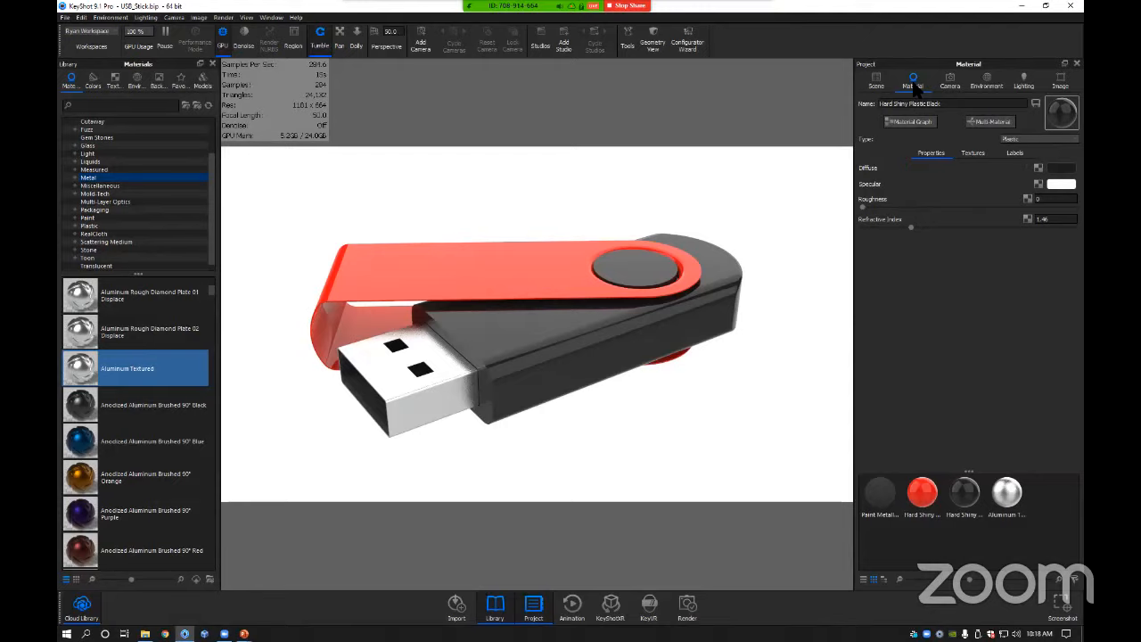
{"action": "mouse_move", "coordinate": [920, 189]}
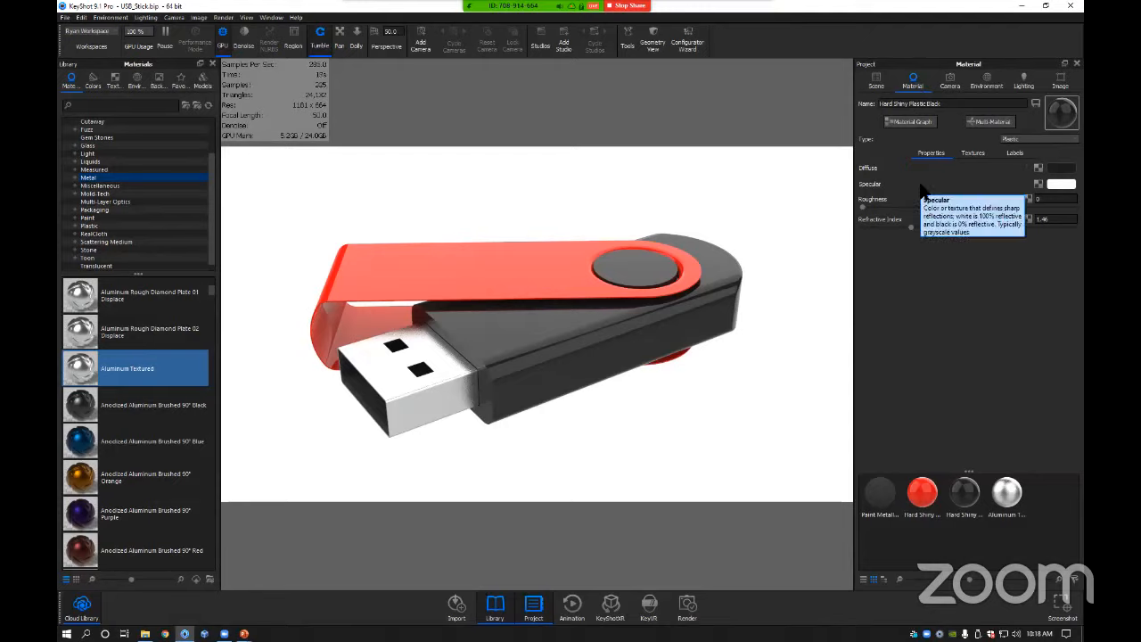
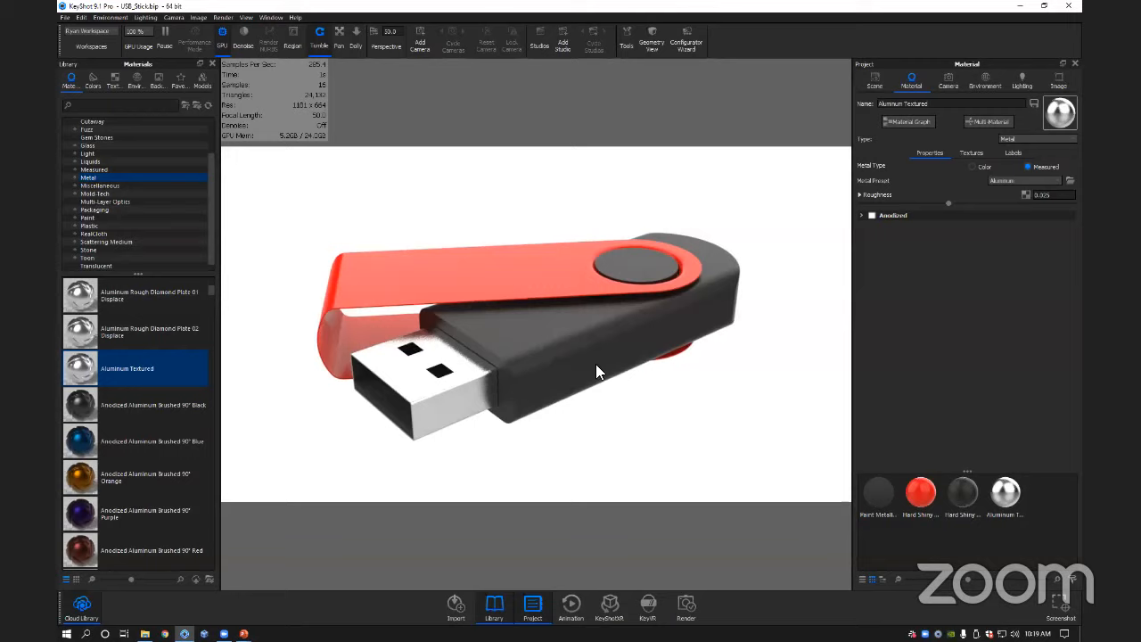
Add a Plane from the models library and scale it up uniformly into a ground surface that fills the view beneath the USB stick.
{"action": "middle_click_drag", "start_coordinate": [579, 358], "coordinate": [597, 361]}
{"action": "left_click_drag", "start_coordinate": [580, 410], "coordinate": [591, 297]}
{"action": "left_click_drag", "start_coordinate": [584, 390], "coordinate": [583, 402]}
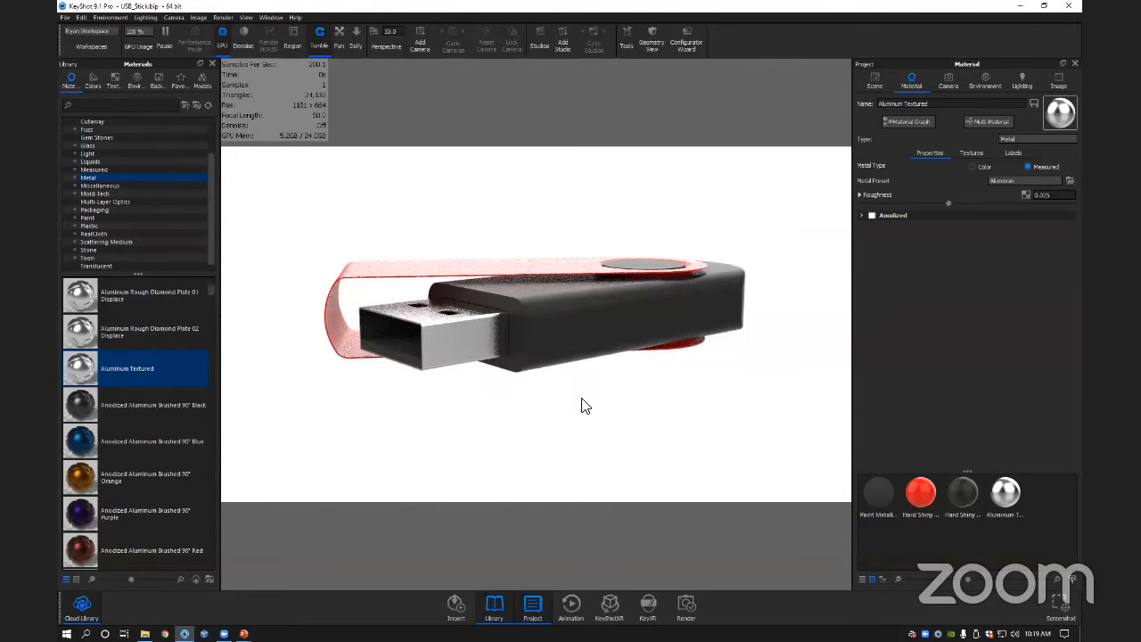
{"action": "middle_click_drag", "start_coordinate": [592, 371], "coordinate": [594, 371]}
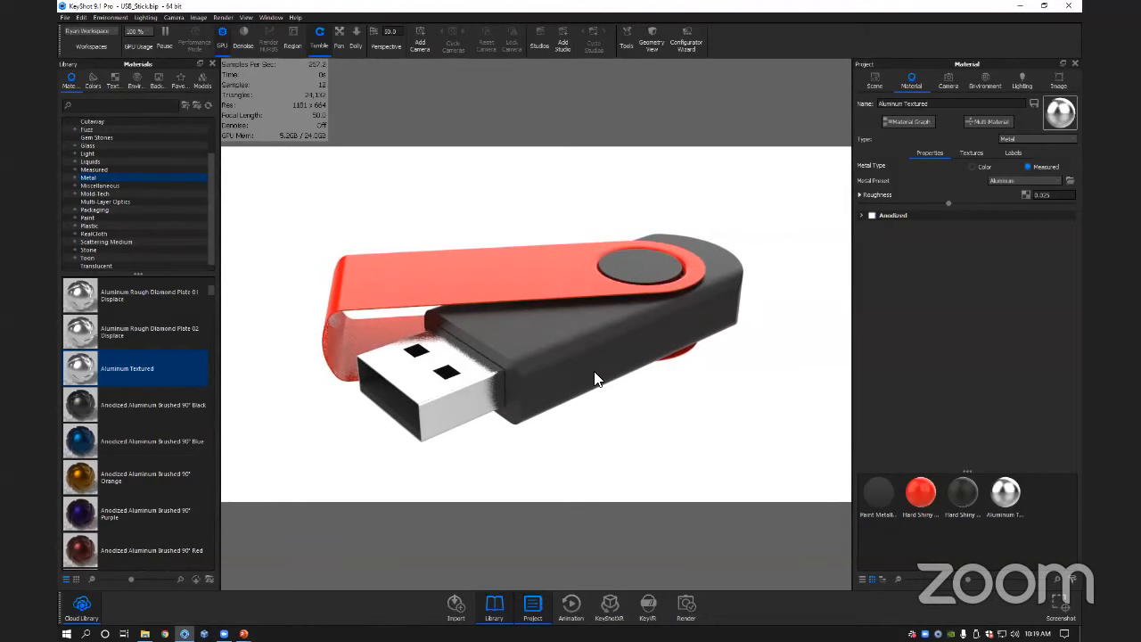
{"action": "left_click_drag", "start_coordinate": [595, 378], "coordinate": [598, 328]}
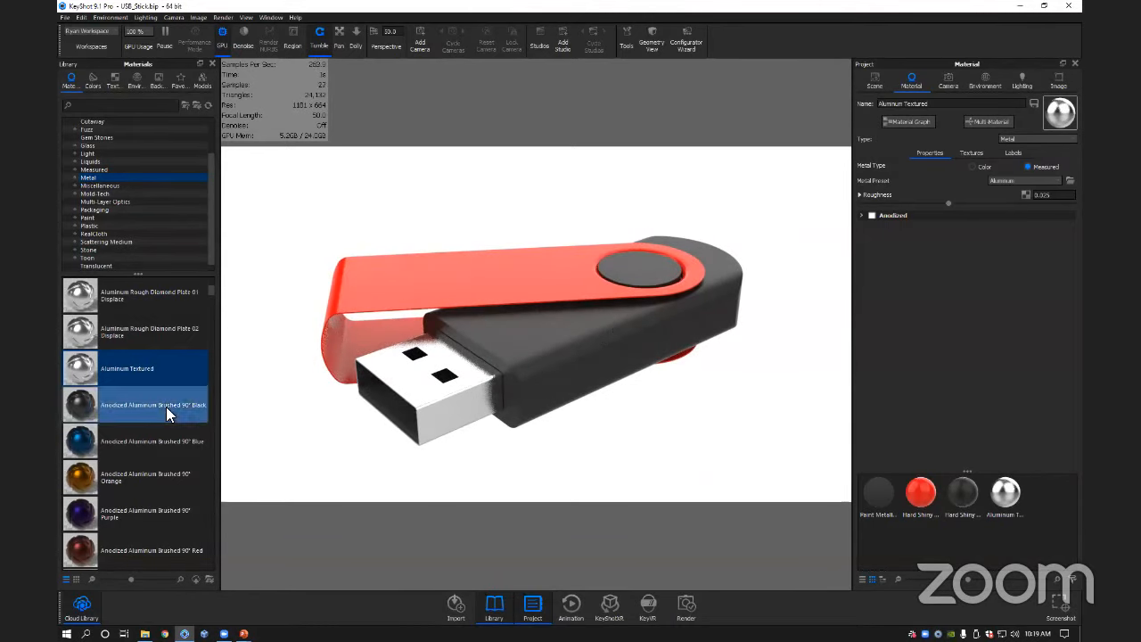
{"action": "left_click", "coordinate": [204, 81]}
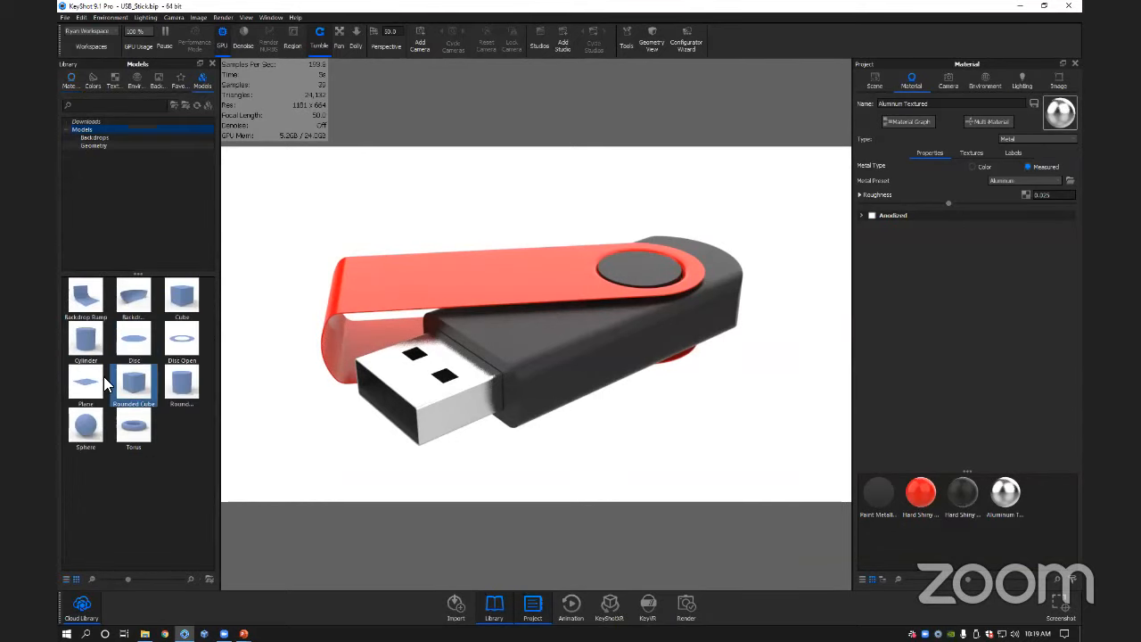
{"action": "mouse_move", "coordinate": [89, 385]}
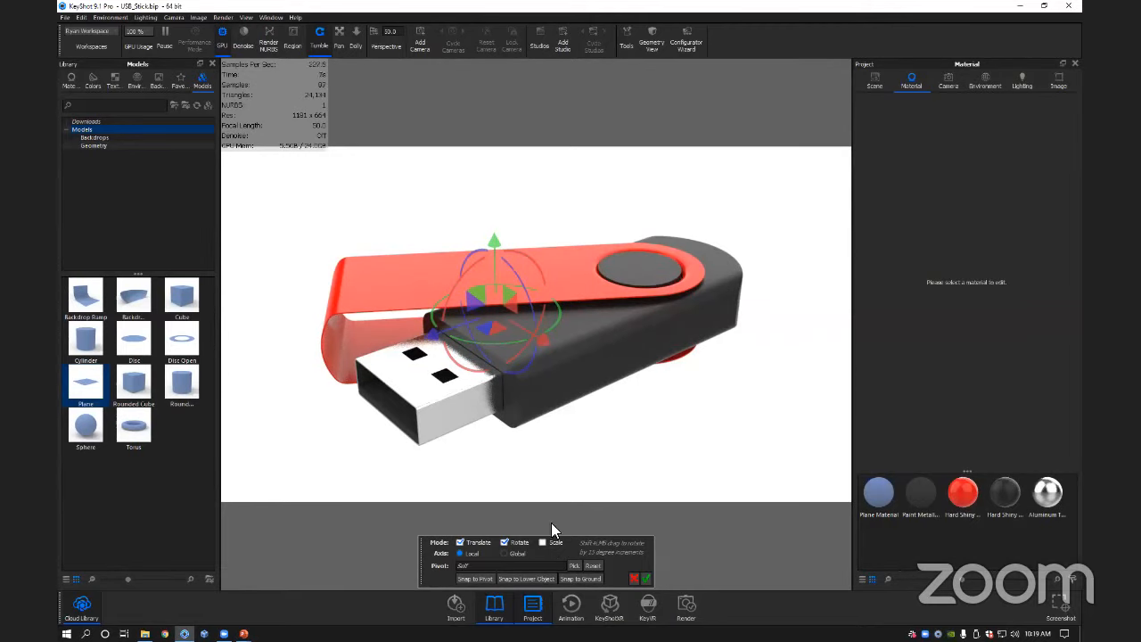
{"action": "left_click_drag", "start_coordinate": [565, 535], "coordinate": [558, 516]}
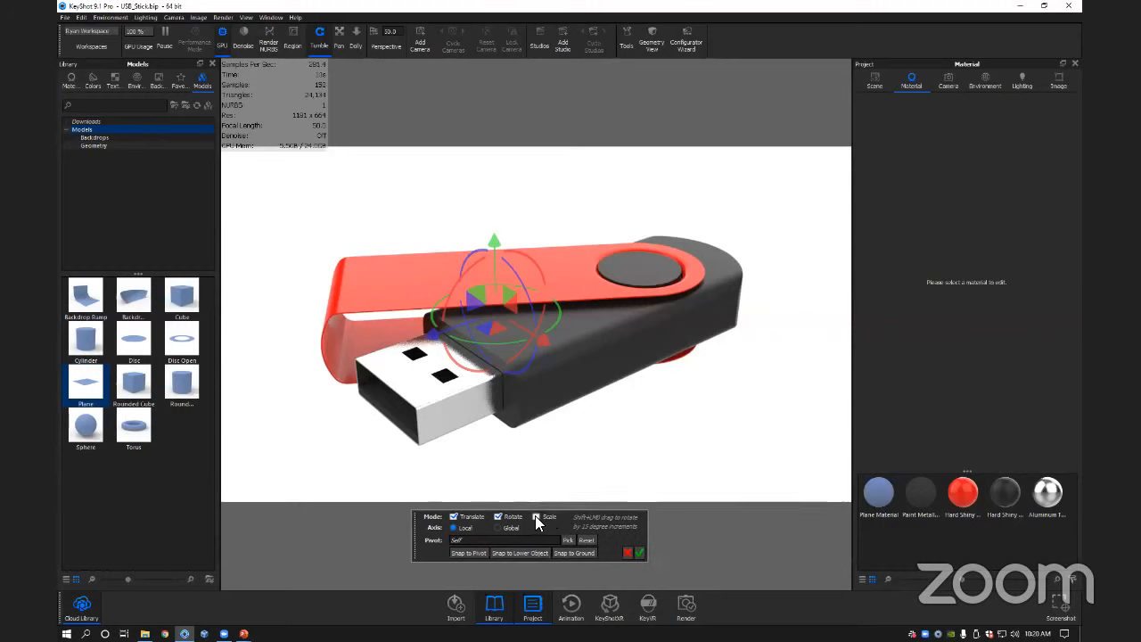
{"action": "left_click", "coordinate": [535, 517]}
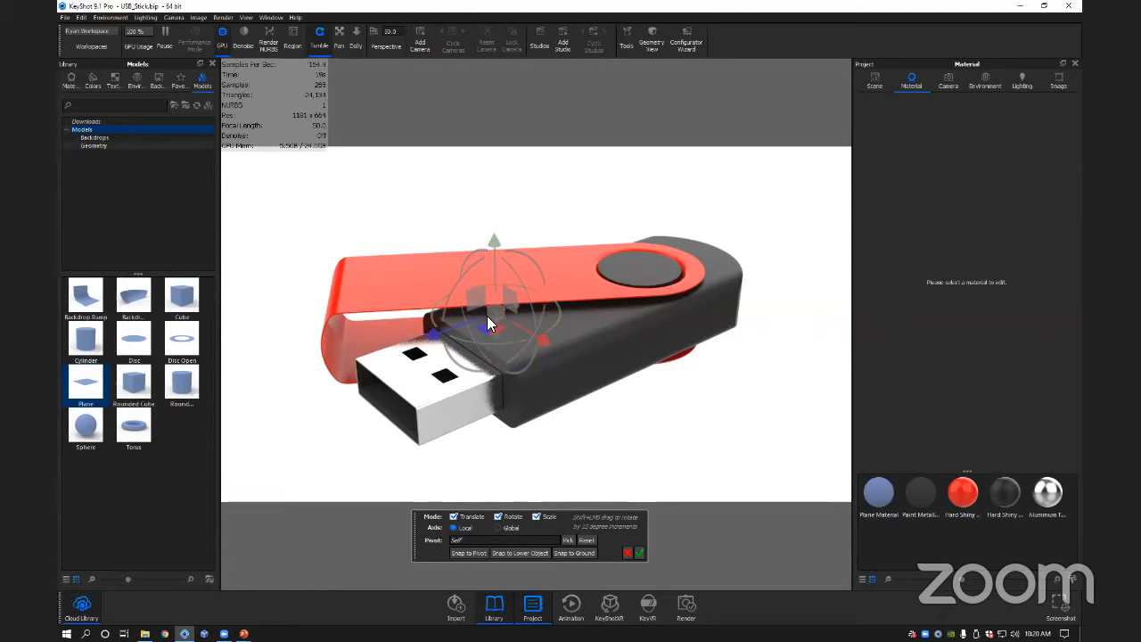
{"action": "left_click_drag", "start_coordinate": [498, 312], "coordinate": [526, 328]}
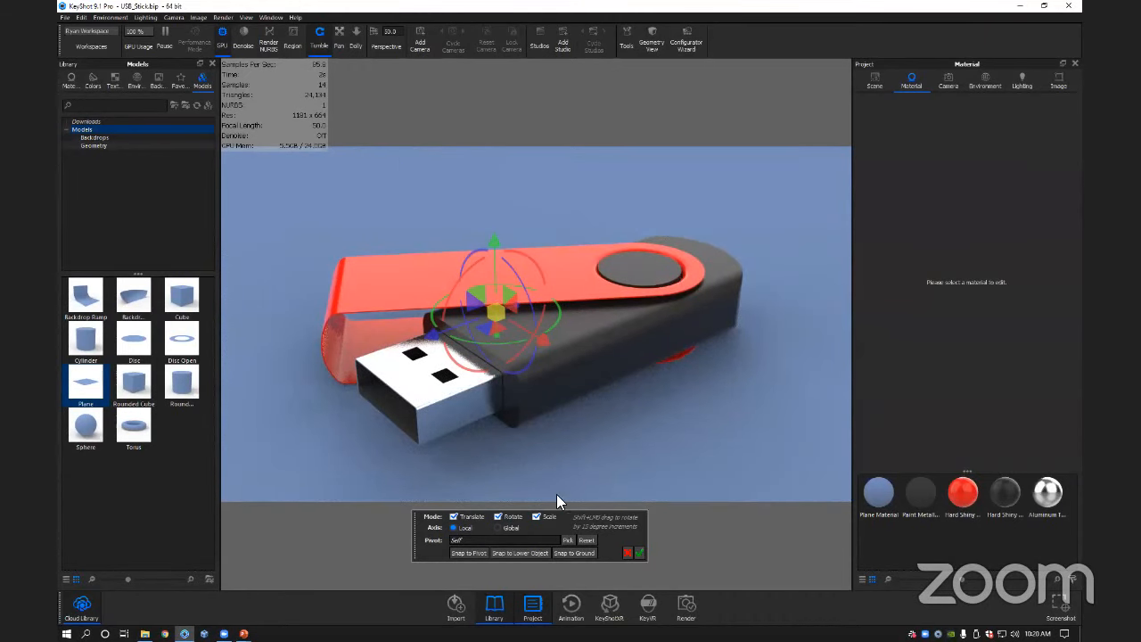
{"action": "left_click", "coordinate": [639, 553]}
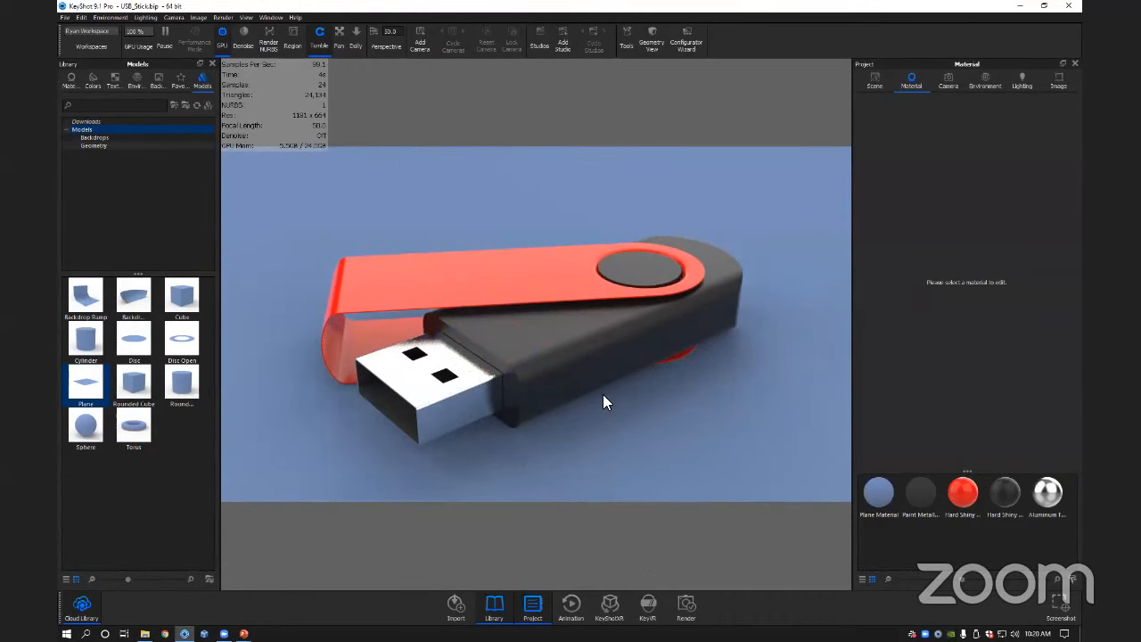
Frame the whole USB stick on the plane, save this view as a new camera and lock it.
{"action": "mouse_move", "coordinate": [599, 379]}
{"action": "left_mouse_down"}
{"action": "mouse_move", "coordinate": [599, 368]}
{"action": "mouse_move", "coordinate": [604, 385]}
{"action": "left_mouse_up"}
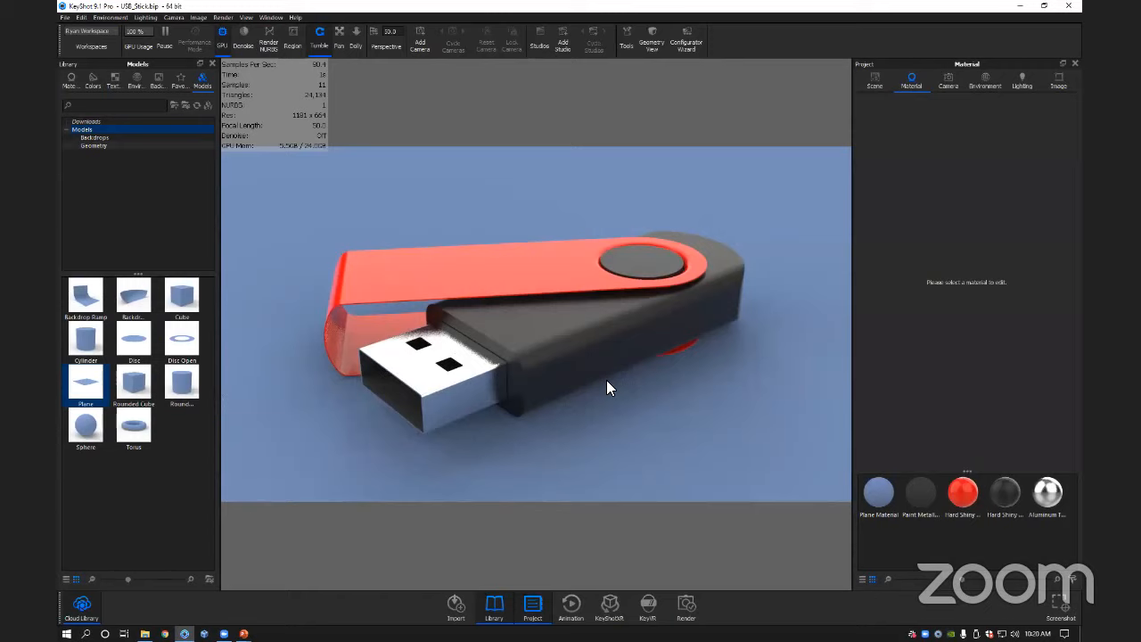
{"action": "left_click_drag", "start_coordinate": [607, 380], "coordinate": [610, 376]}
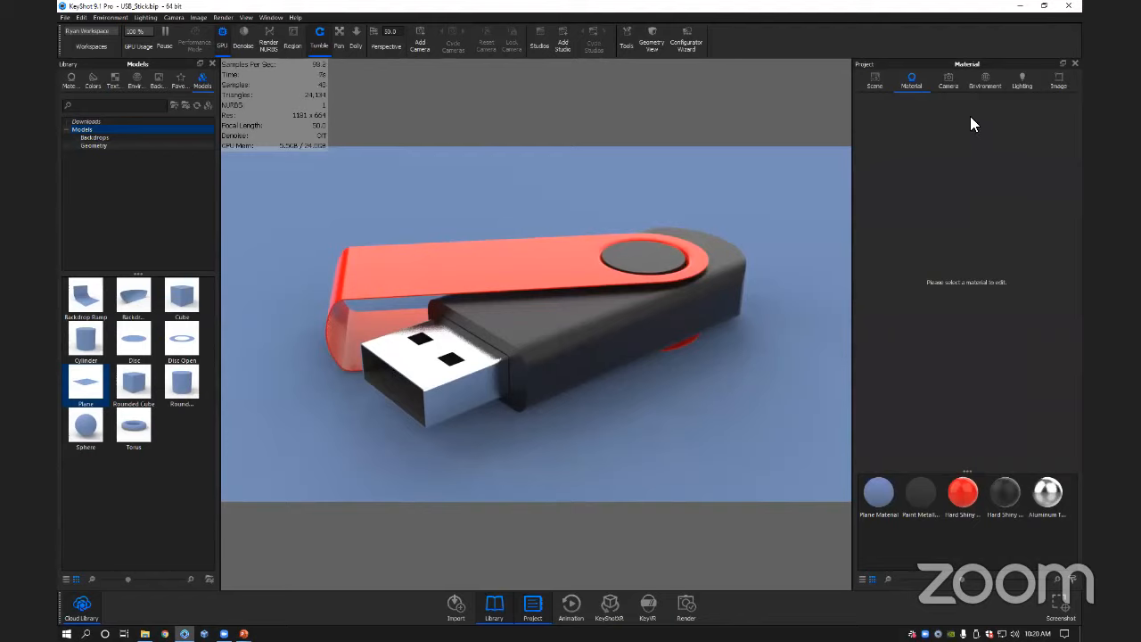
{"action": "left_click", "coordinate": [949, 80]}
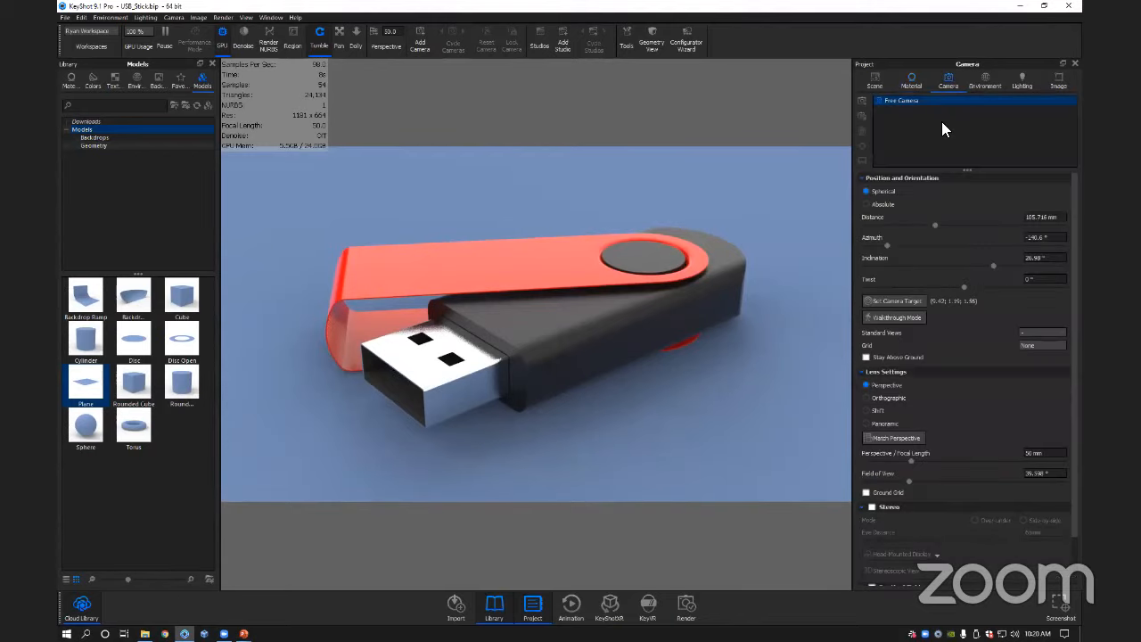
{"action": "scroll", "coordinate": [609, 294], "scroll_direction": "down", "scroll_amount": 2}
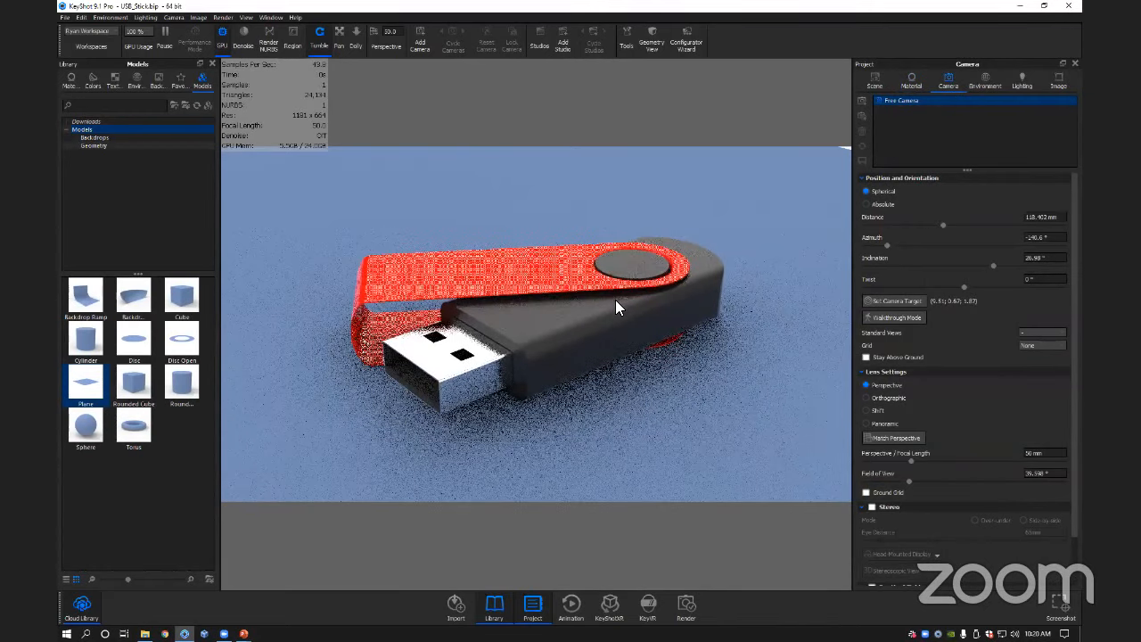
{"action": "left_click_drag", "start_coordinate": [615, 299], "coordinate": [615, 304]}
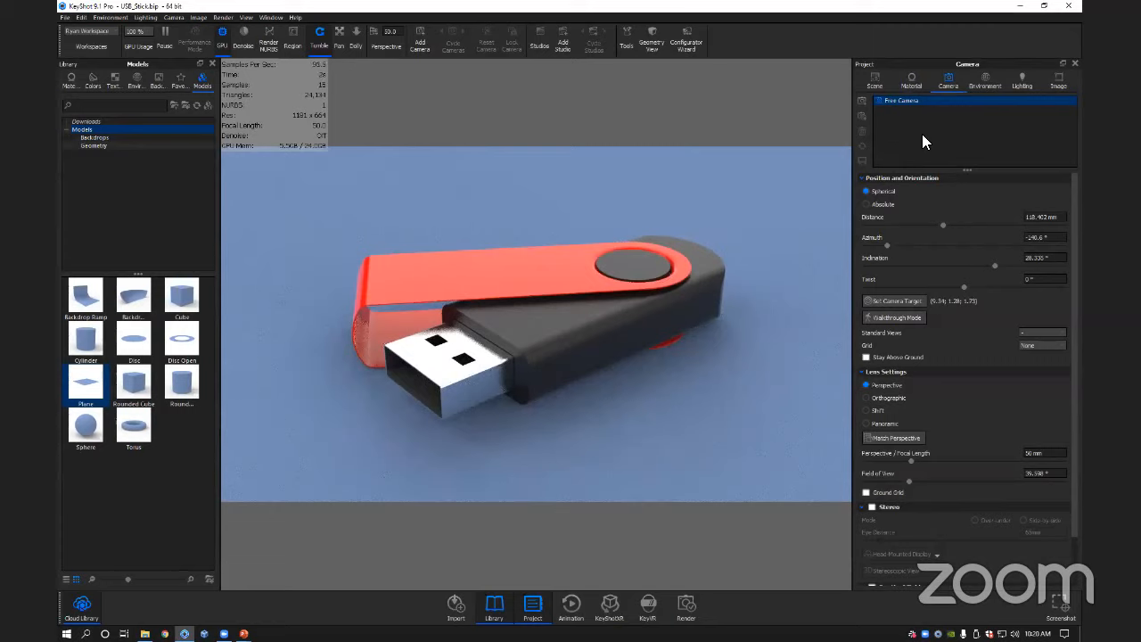
{"action": "left_click", "coordinate": [862, 102]}
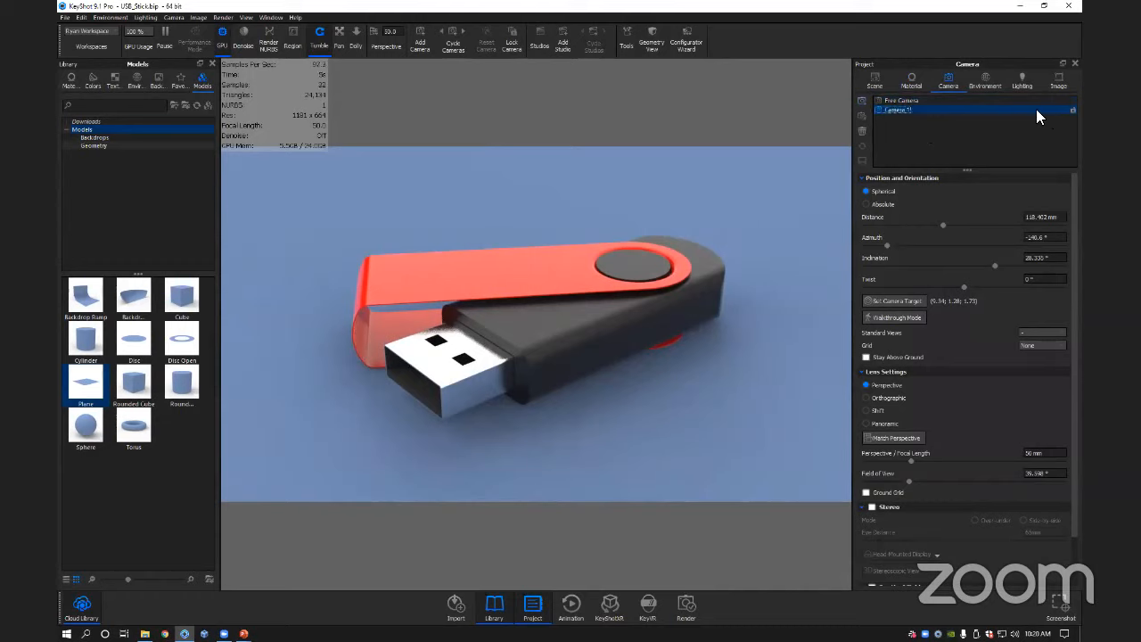
{"action": "left_click", "coordinate": [1072, 110]}
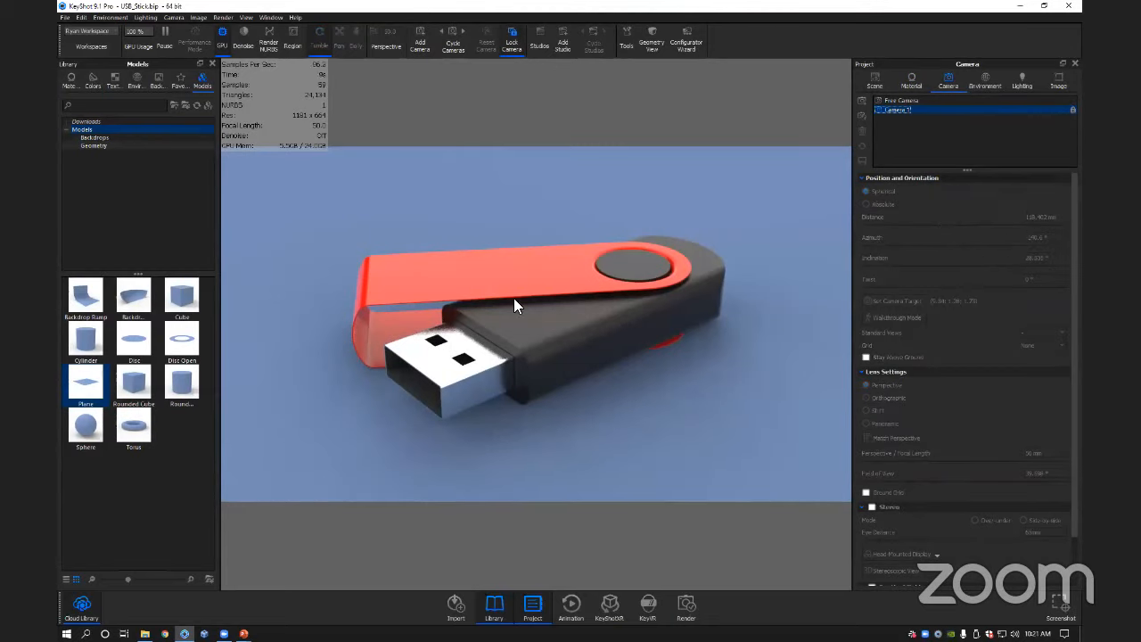
Explore a low close-up of the USB stick with the free camera, and return to the saved Camera 1 view.
{"action": "left_click", "coordinate": [898, 104]}
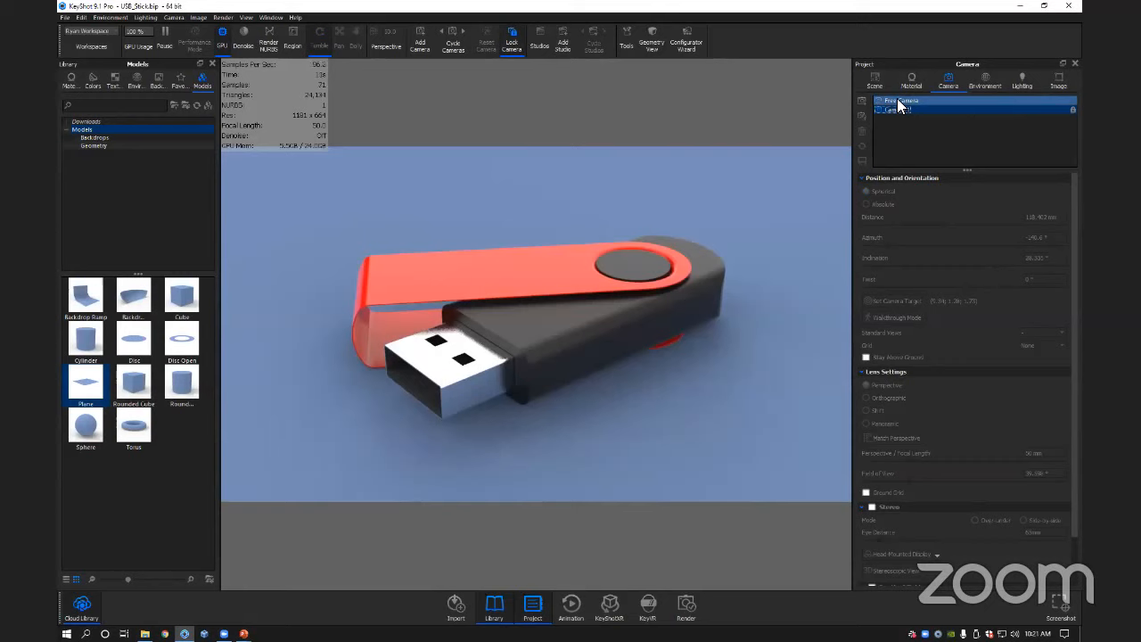
{"action": "left_click_drag", "start_coordinate": [594, 333], "coordinate": [602, 310]}
{"action": "scroll", "coordinate": [553, 317], "scroll_direction": "up", "scroll_amount": 5}
{"action": "middle_click_drag", "start_coordinate": [560, 348], "coordinate": [585, 321]}
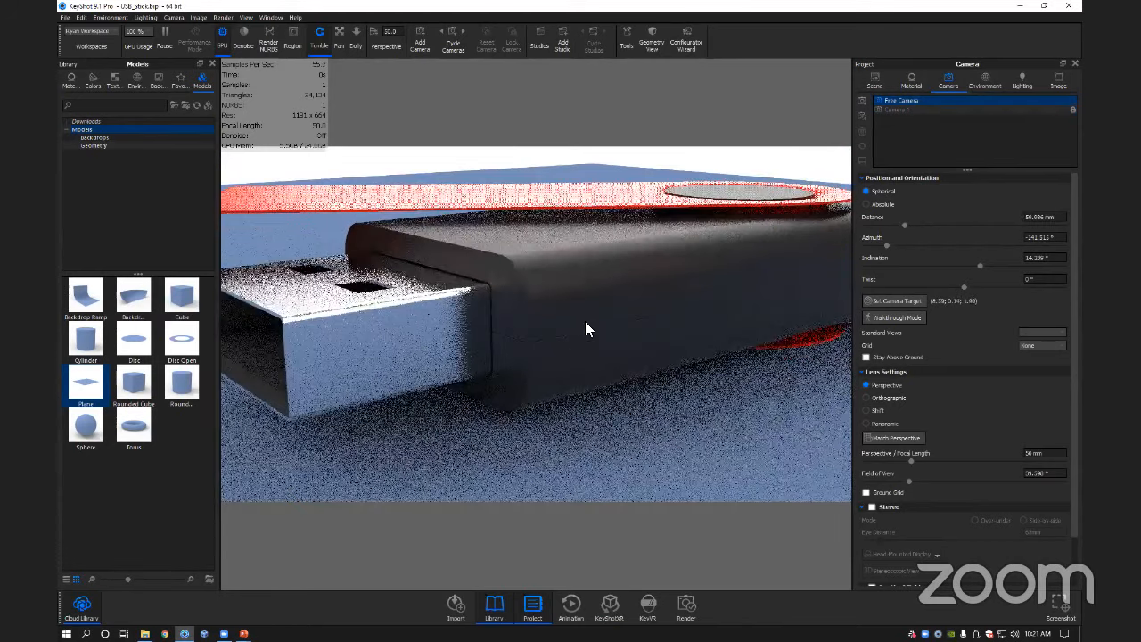
{"action": "left_click", "coordinate": [887, 109]}
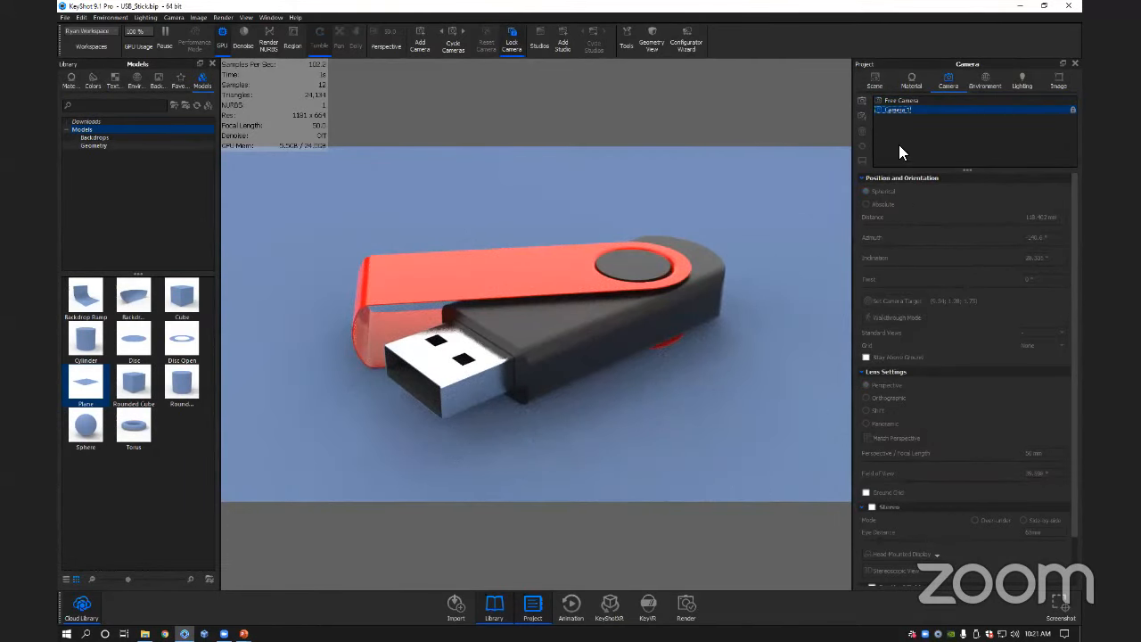
Unlock Camera 1, adjust its view slightly to a distance of about 118.8 mm, and save the camera.
{"action": "left_click", "coordinate": [1072, 108]}
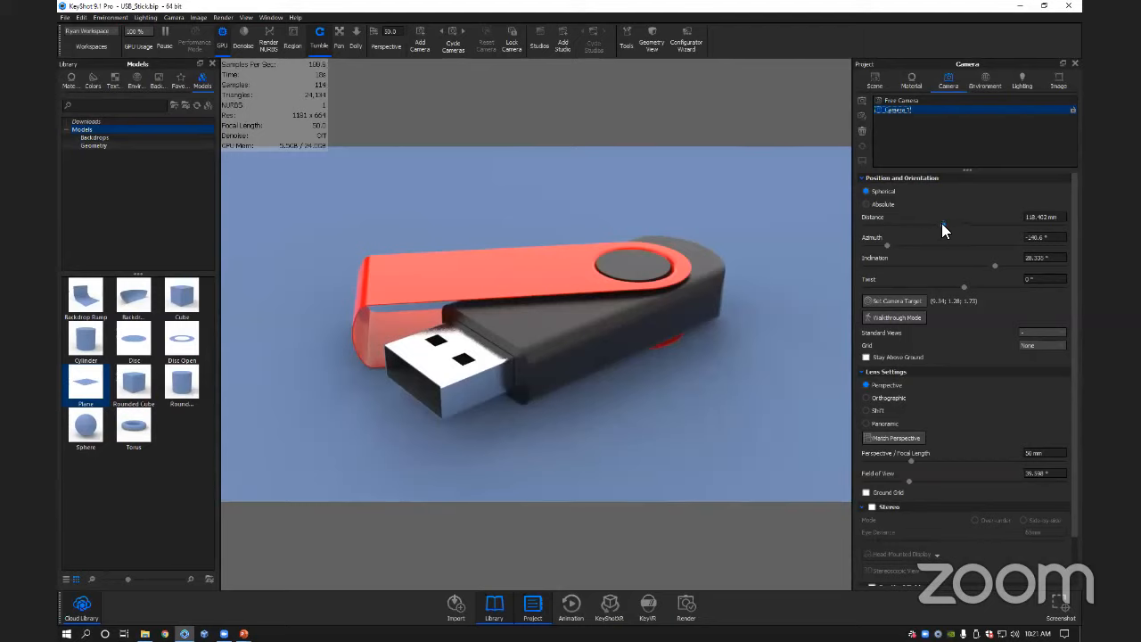
{"action": "left_click_drag", "start_coordinate": [943, 223], "coordinate": [887, 248]}
{"action": "left_click_drag", "start_coordinate": [598, 349], "coordinate": [653, 312]}
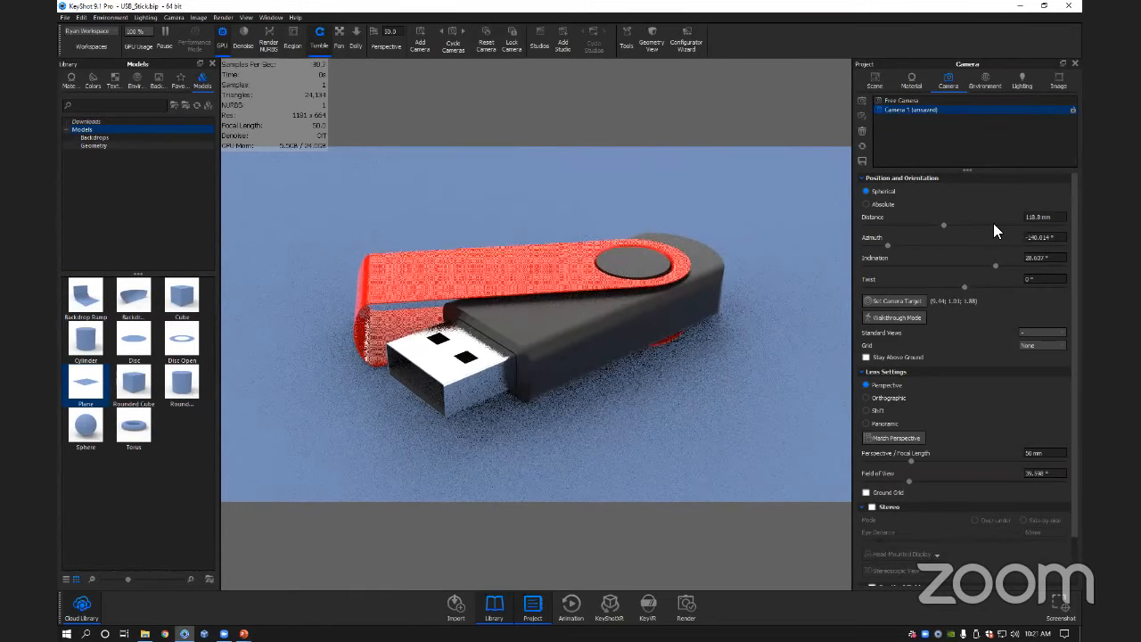
{"action": "left_click", "coordinate": [863, 158]}
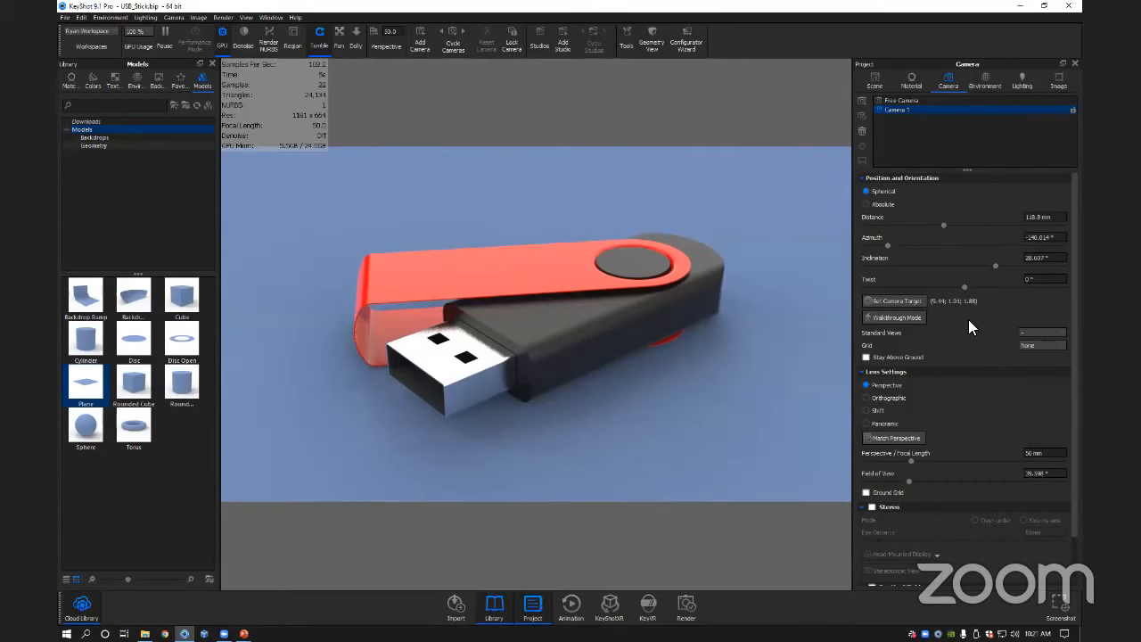
Review the standard view options, preview the Halves and Thirds composition grids, and set the grid back to None.
{"action": "left_click", "coordinate": [1032, 333]}
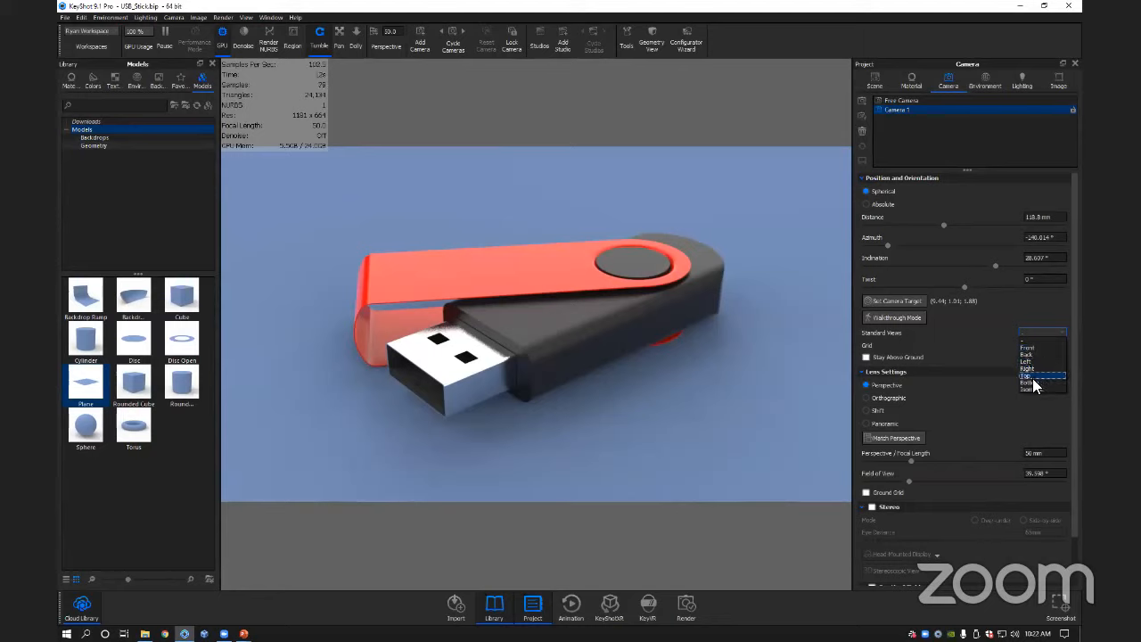
{"action": "left_click", "coordinate": [987, 328]}
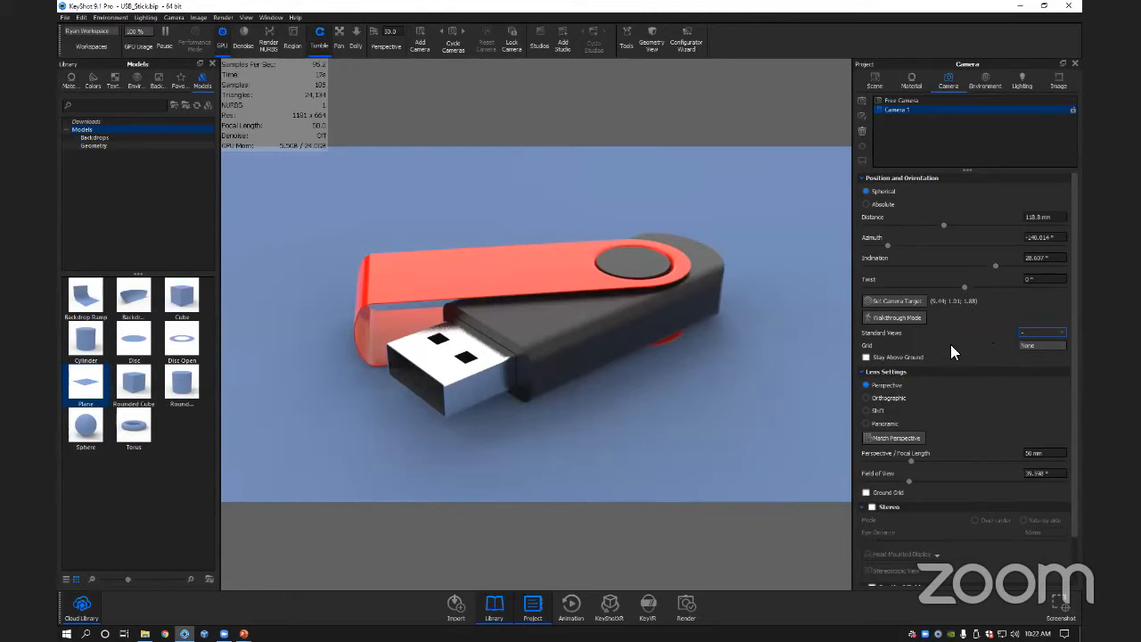
{"action": "left_click", "coordinate": [1023, 345]}
{"action": "left_click", "coordinate": [1023, 358]}
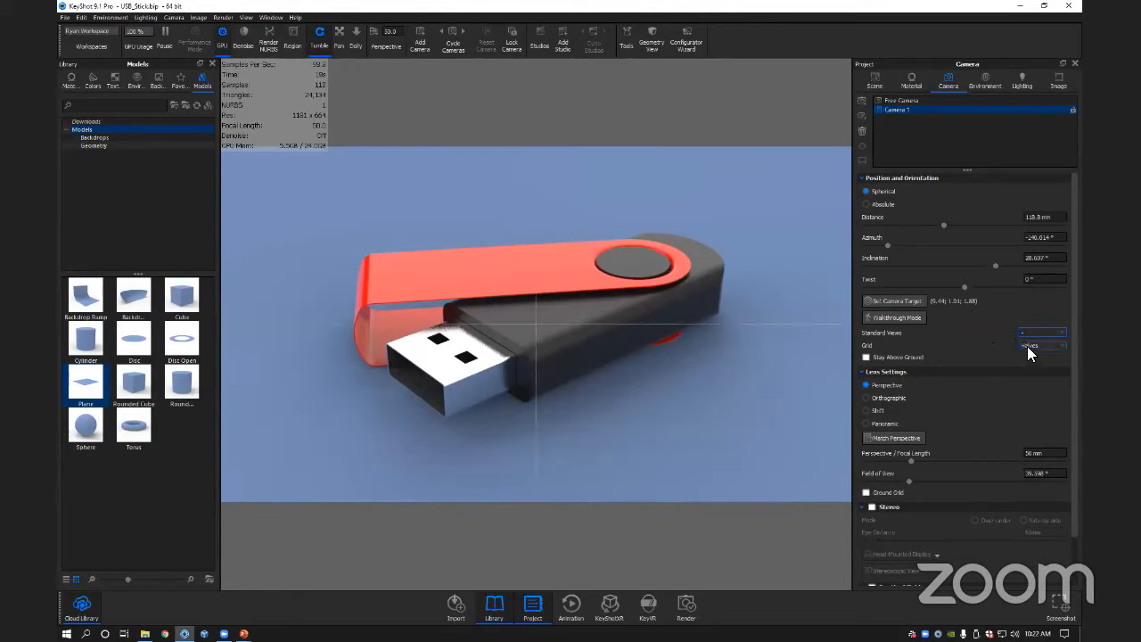
{"action": "left_click", "coordinate": [1026, 346]}
{"action": "left_click", "coordinate": [1027, 366]}
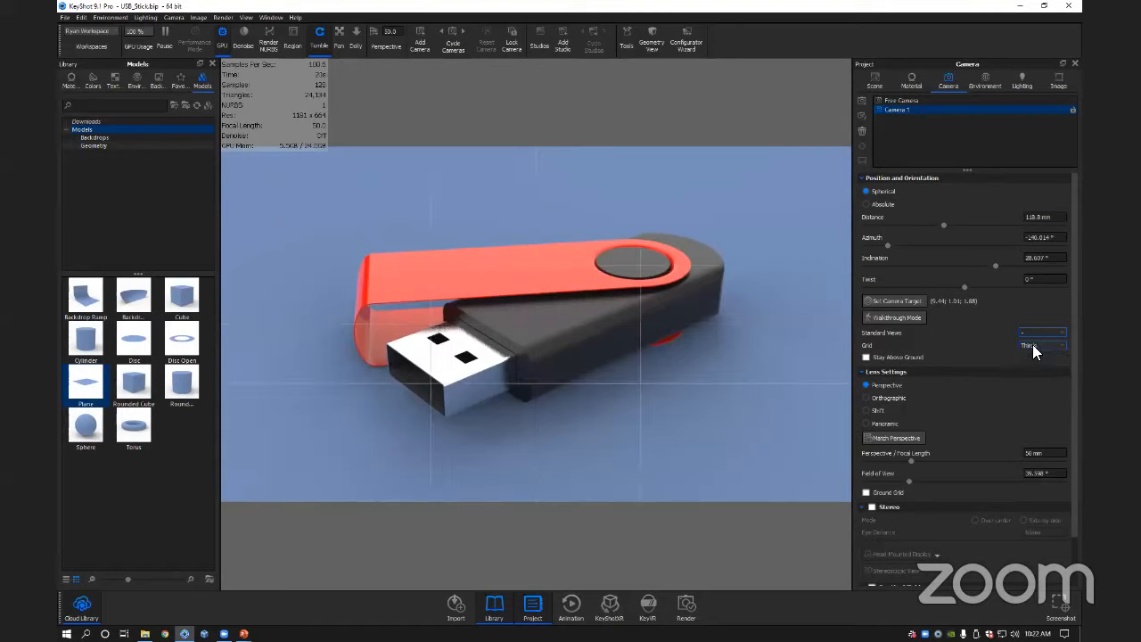
{"action": "left_click", "coordinate": [1030, 374]}
{"action": "left_click", "coordinate": [1030, 340]}
{"action": "left_click", "coordinate": [1027, 350]}
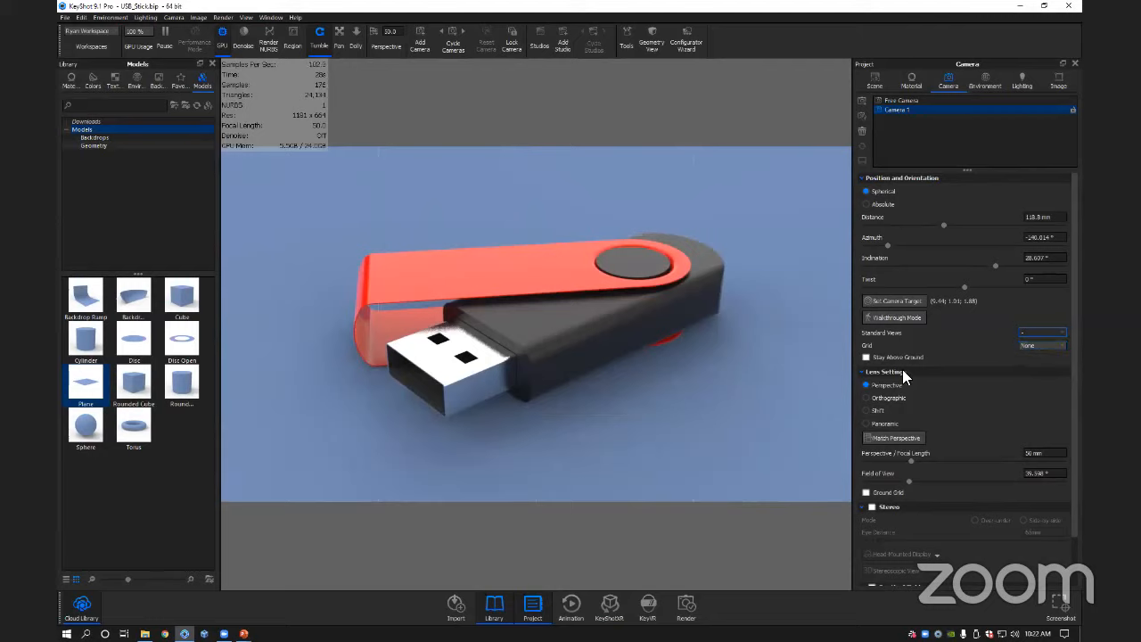
Set Camera 1's perspective focal length to 82 mm and save the camera.
{"action": "left_click", "coordinate": [1049, 452]}
{"action": "type", "text": "82mm"}
{"action": "key", "text": "Return"}
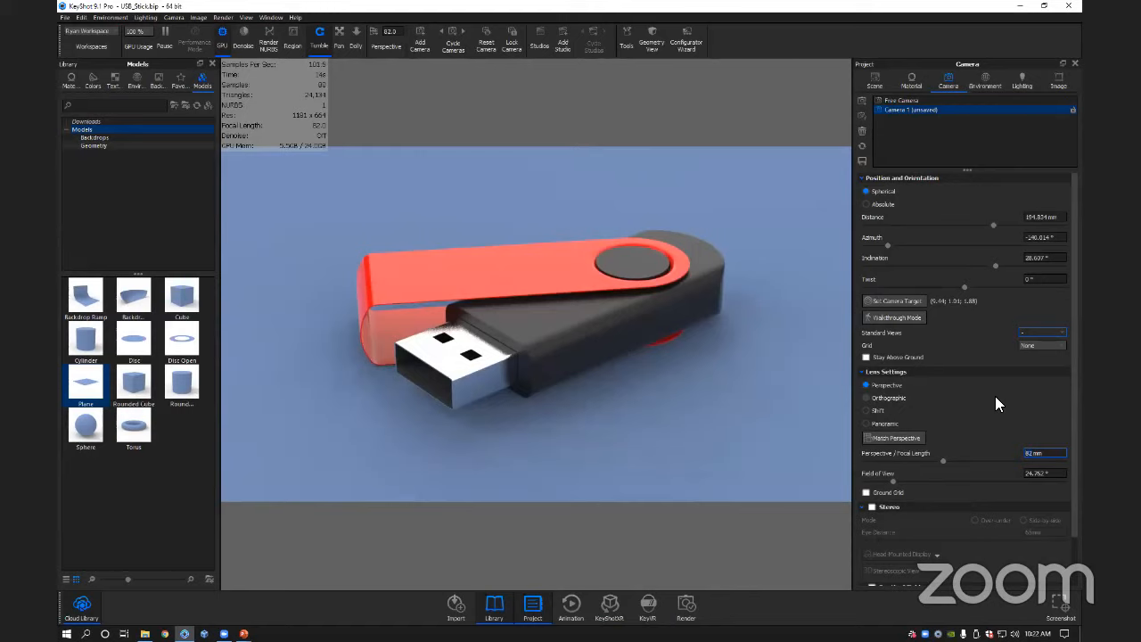
{"action": "left_click", "coordinate": [862, 160]}
Enable depth of field for Camera 1 and set the focal point on the housing's front edge beside the connector.
{"action": "scroll", "coordinate": [963, 446], "scroll_direction": "down", "scroll_amount": 2}
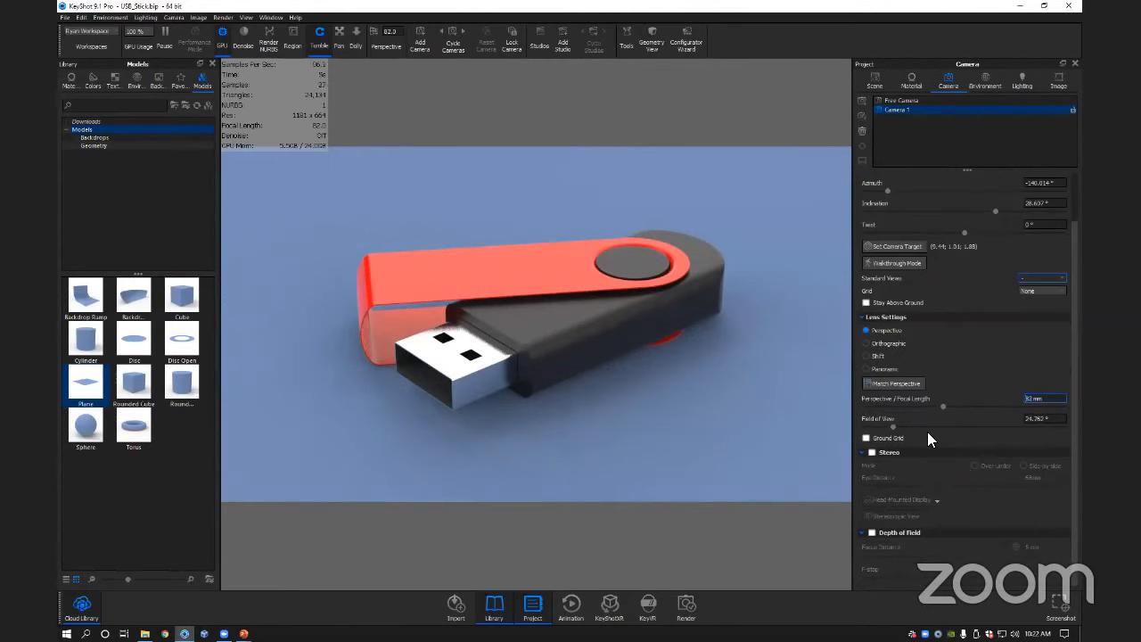
{"action": "left_click", "coordinate": [871, 532]}
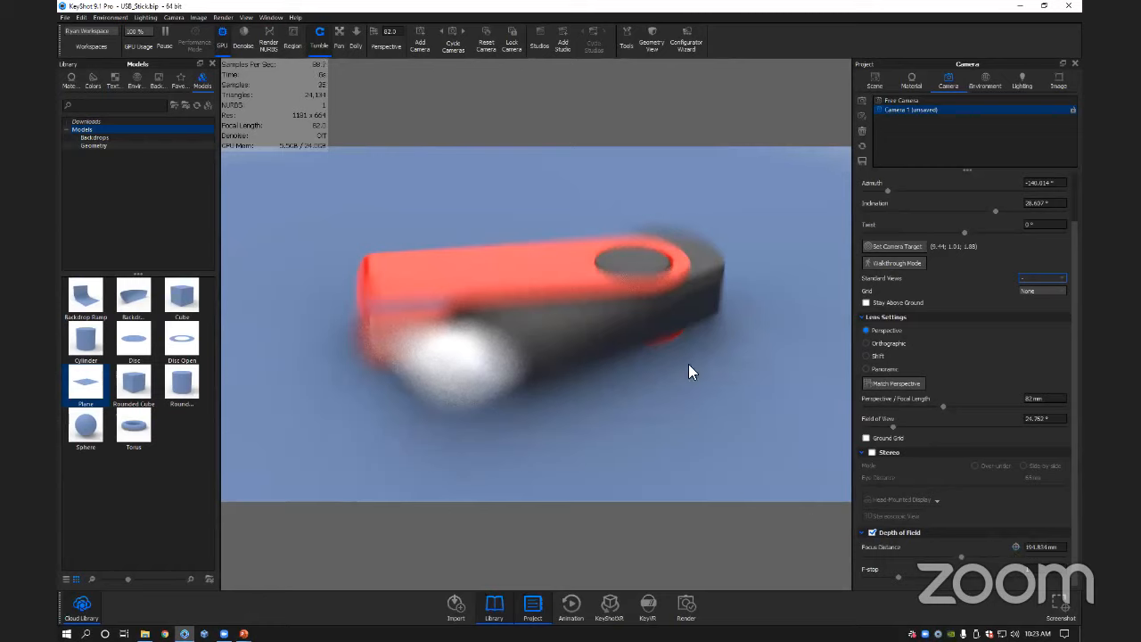
{"action": "left_click", "coordinate": [1014, 547]}
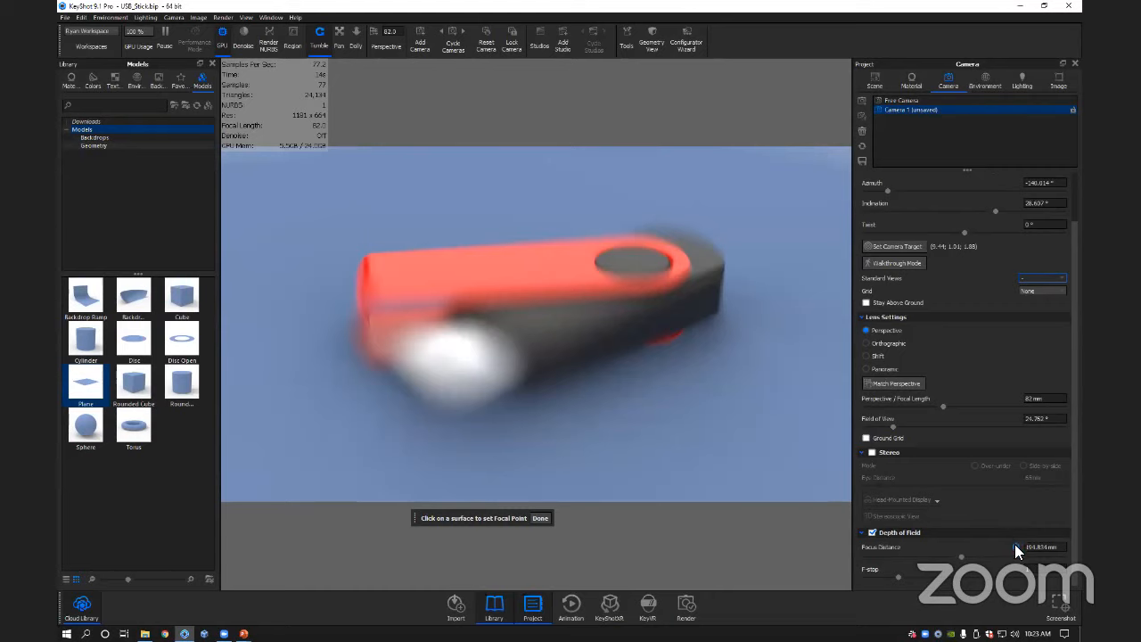
{"action": "left_click", "coordinate": [533, 339]}
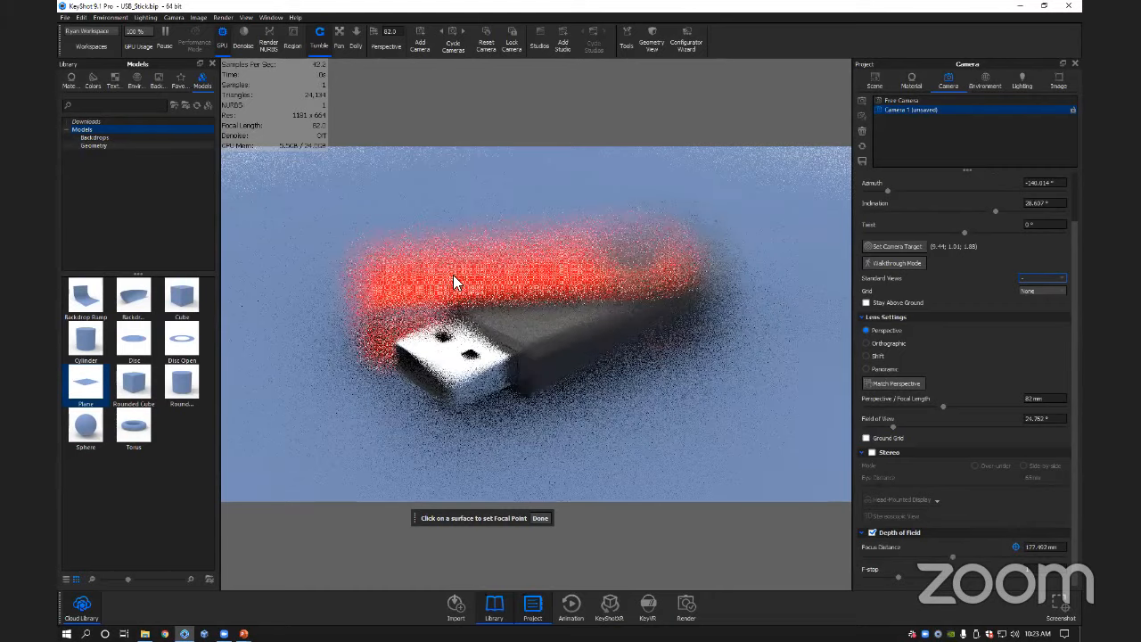
{"action": "left_click", "coordinate": [681, 264]}
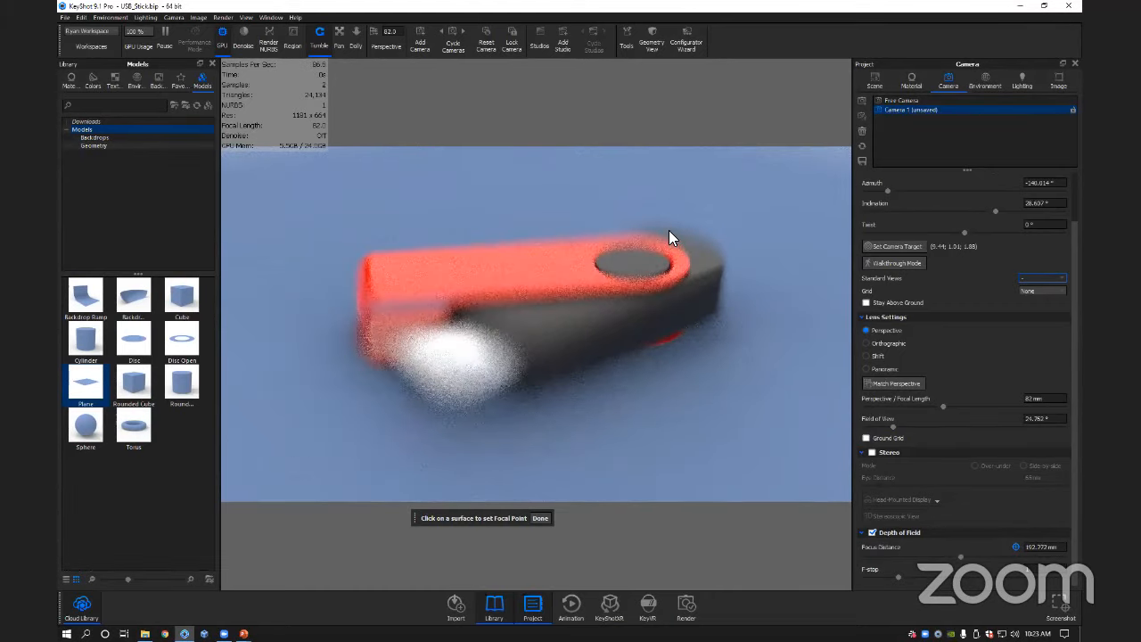
{"action": "left_click", "coordinate": [669, 230]}
{"action": "left_click", "coordinate": [652, 267]}
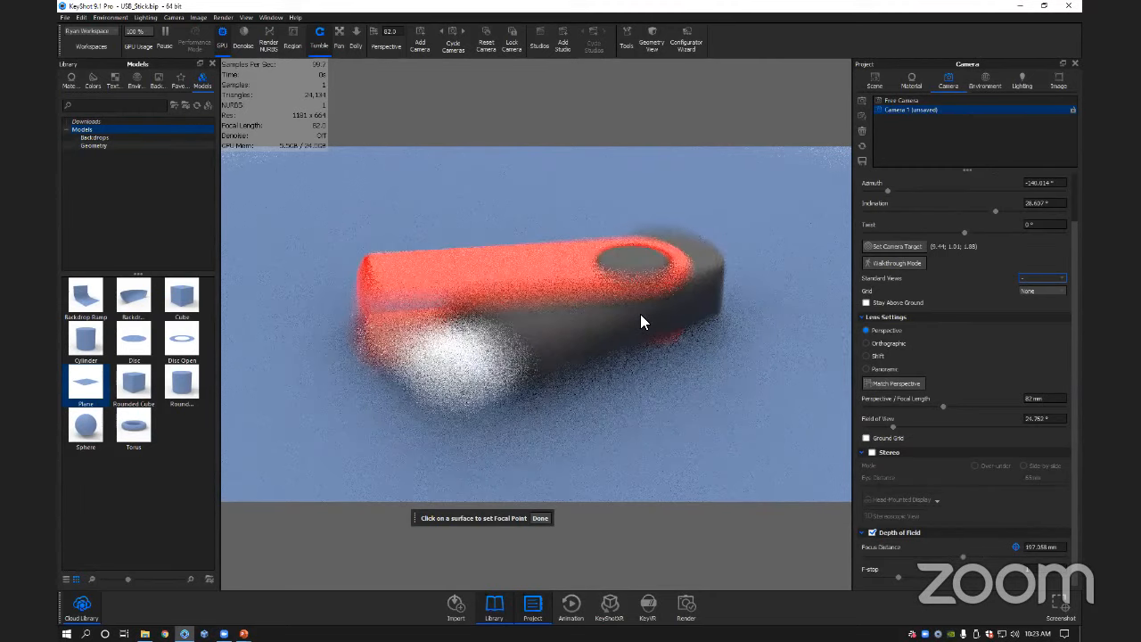
{"action": "left_click", "coordinate": [538, 344]}
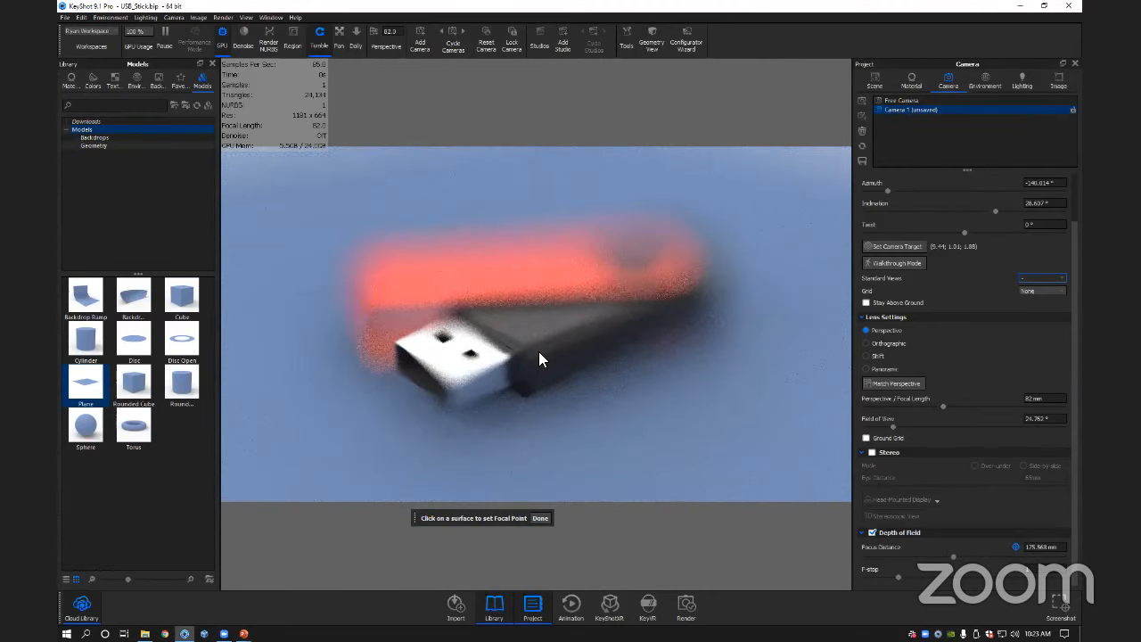
{"action": "left_click", "coordinate": [530, 350]}
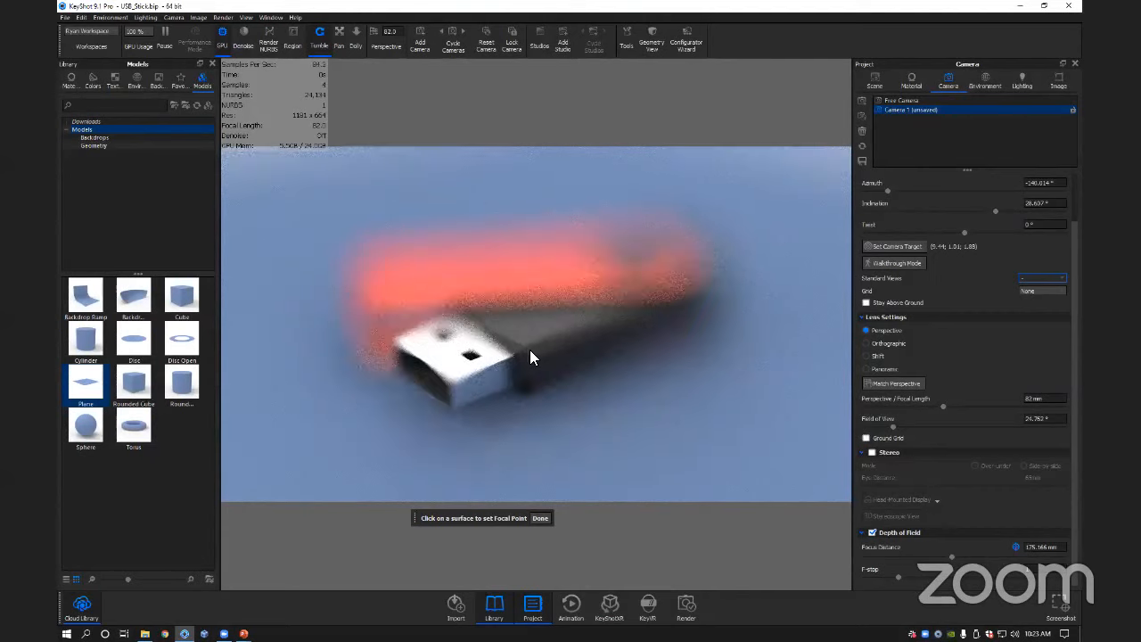
{"action": "left_click", "coordinate": [530, 349]}
Set the depth of field F-stop to 15, finish focal point picking and save Camera 1.
{"action": "key", "text": "Return"}
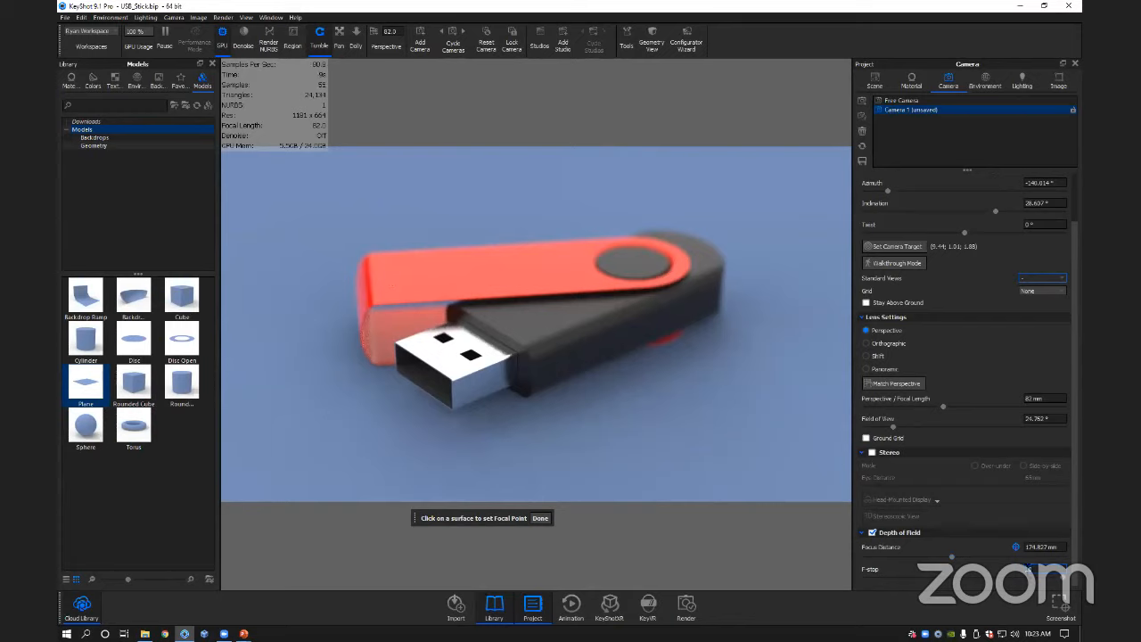
{"action": "type", "text": "15"}
{"action": "left_click", "coordinate": [539, 518]}
{"action": "left_click", "coordinate": [861, 160]}
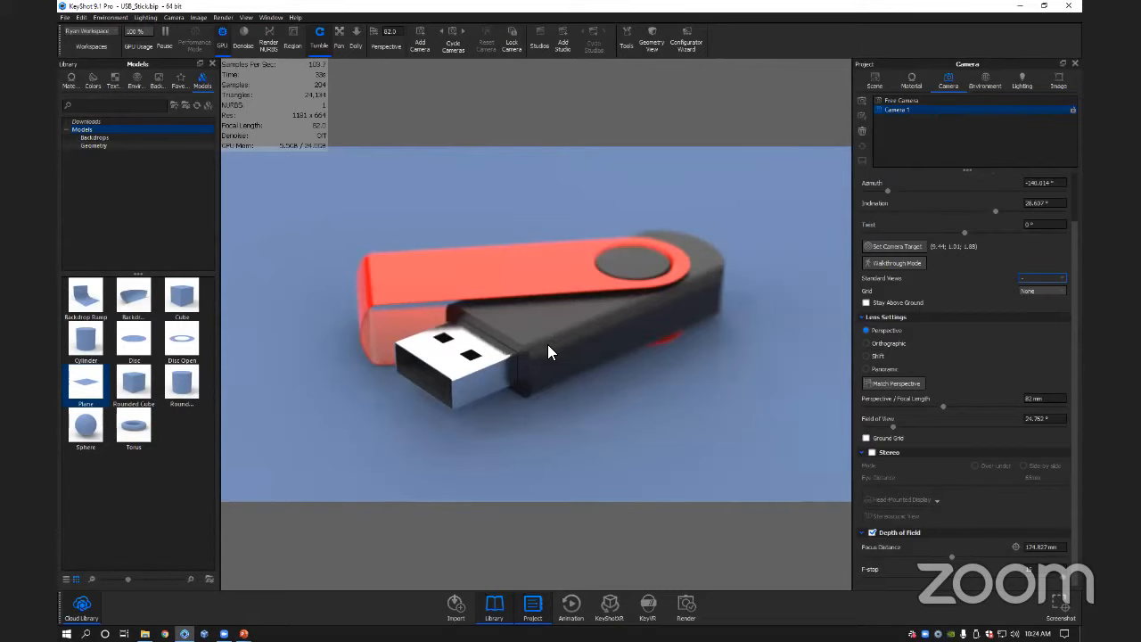
Paste the USB housing's black plastic material onto the ground plane and unlink it from the housing's material.
{"action": "right_click", "coordinate": [615, 410], "text": "shift"}
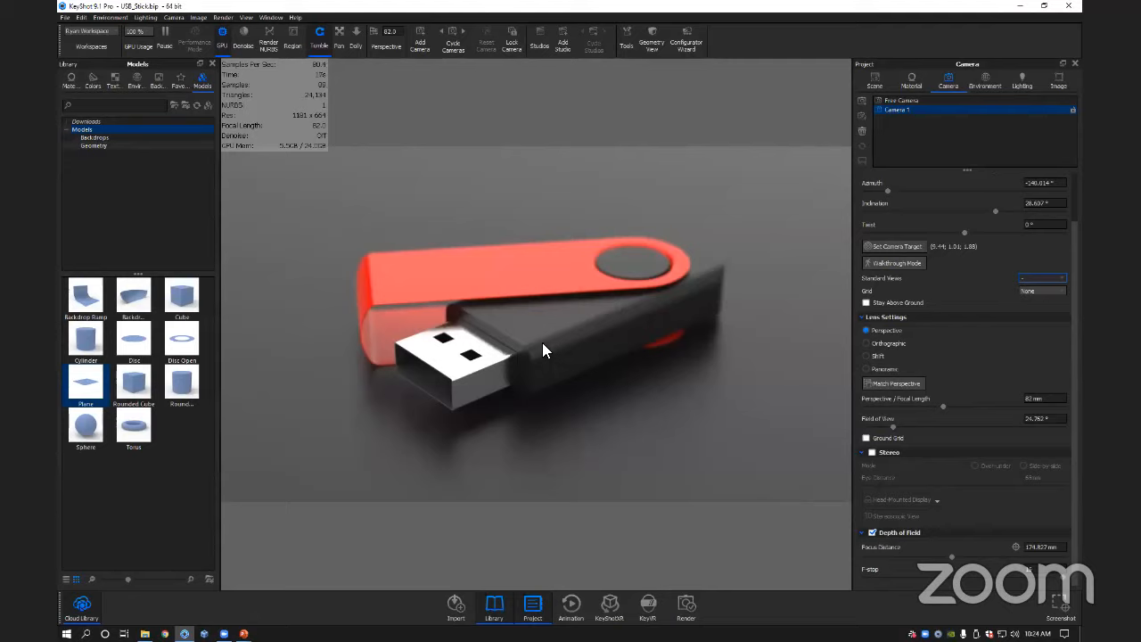
{"action": "right_click", "coordinate": [610, 410]}
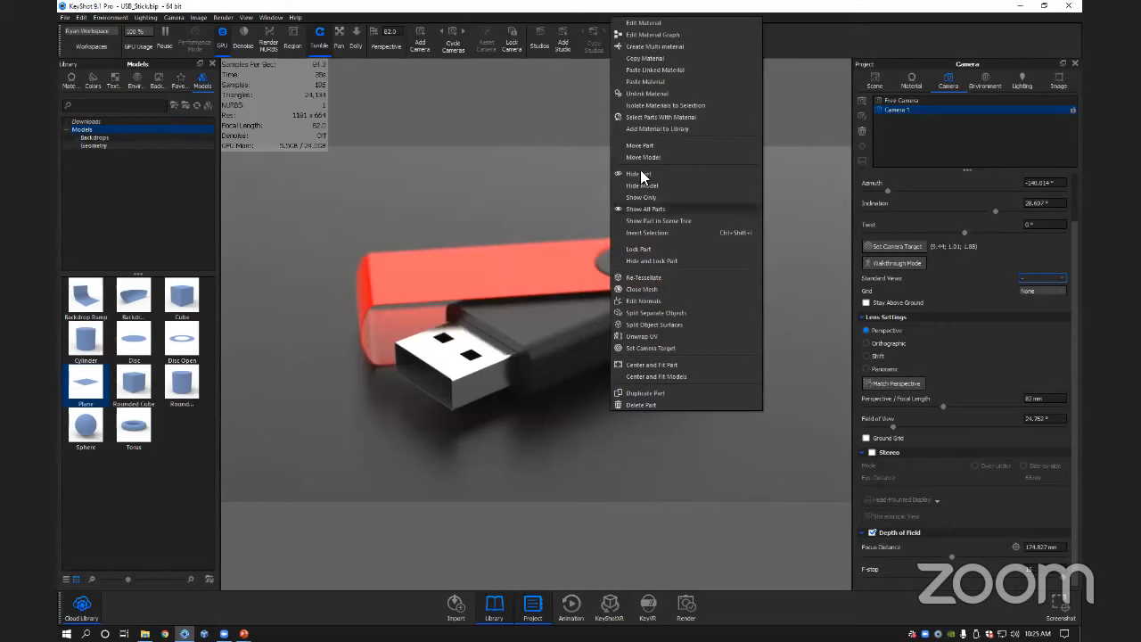
{"action": "left_click", "coordinate": [636, 93]}
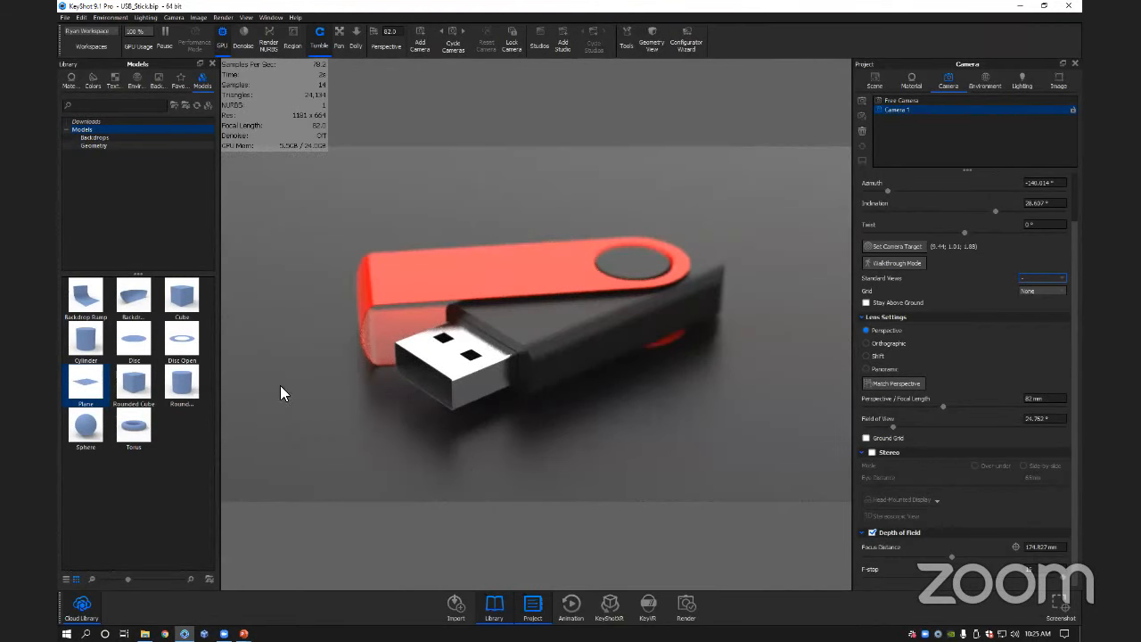
Add a Noise (Texture) bump map to the ground plane's Hard Shiny Plastic Black material.
{"action": "double_click", "coordinate": [627, 424]}
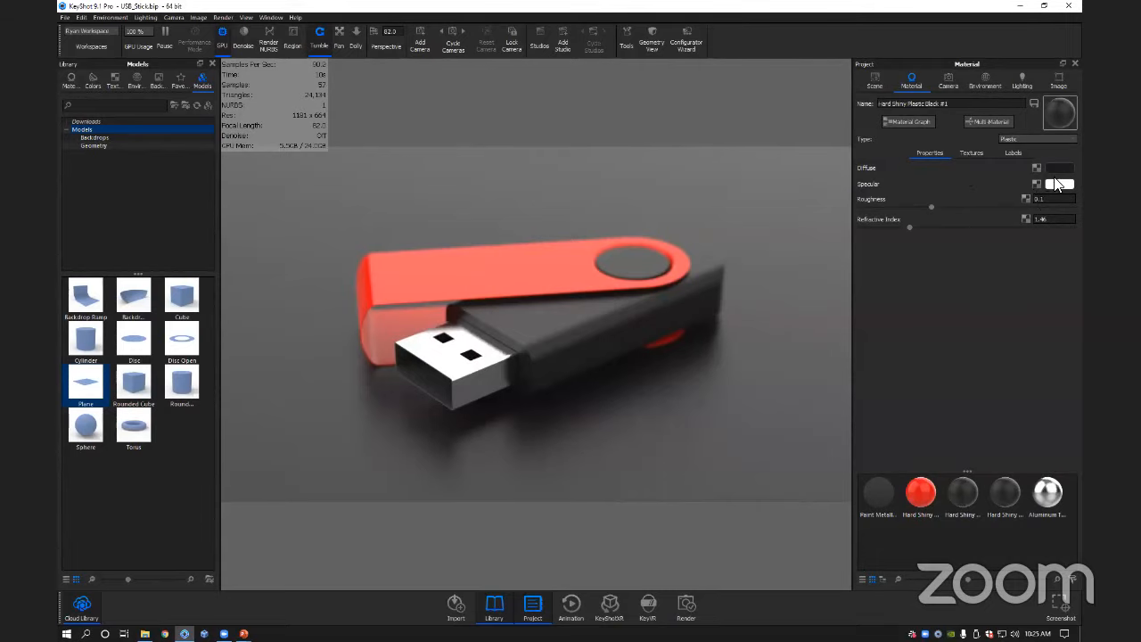
{"action": "left_click", "coordinate": [972, 153]}
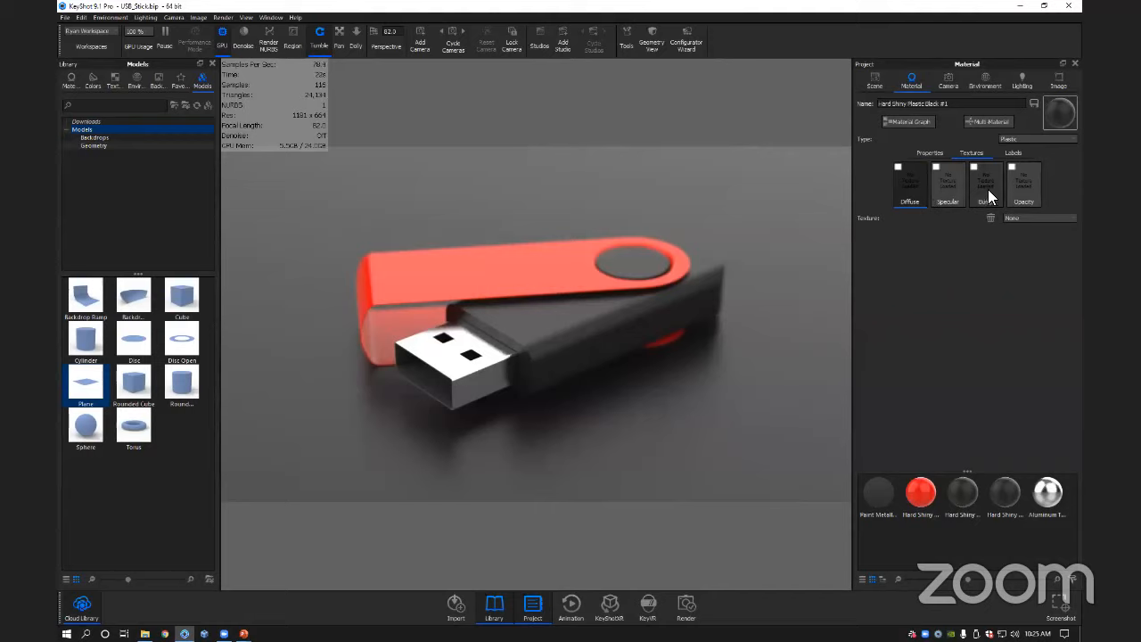
{"action": "left_click", "coordinate": [987, 187]}
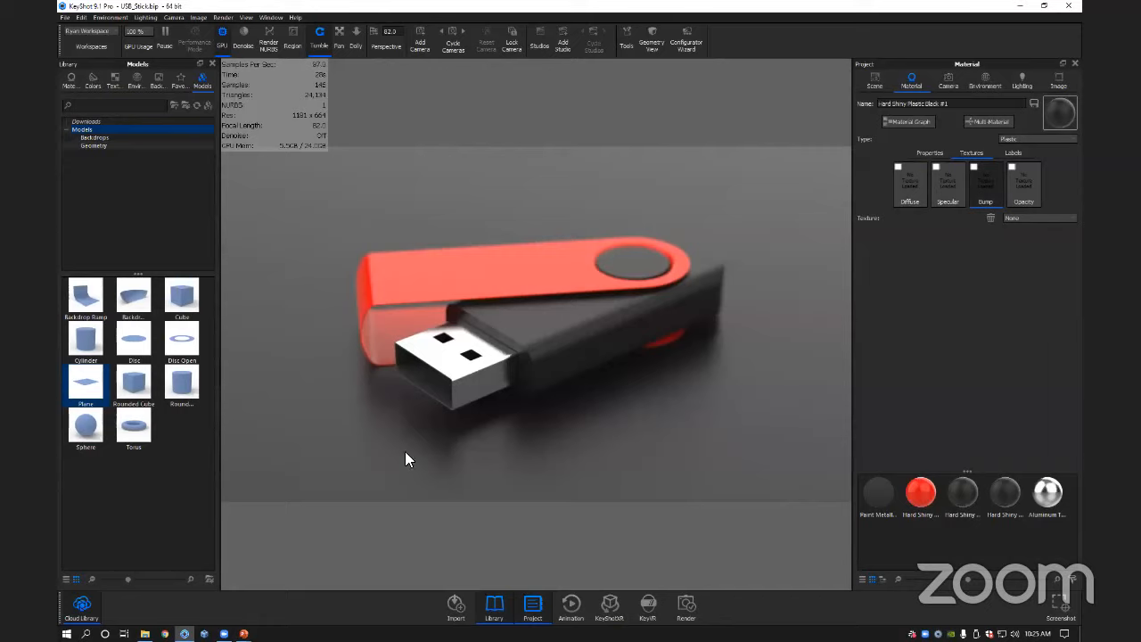
{"action": "left_click", "coordinate": [1022, 217]}
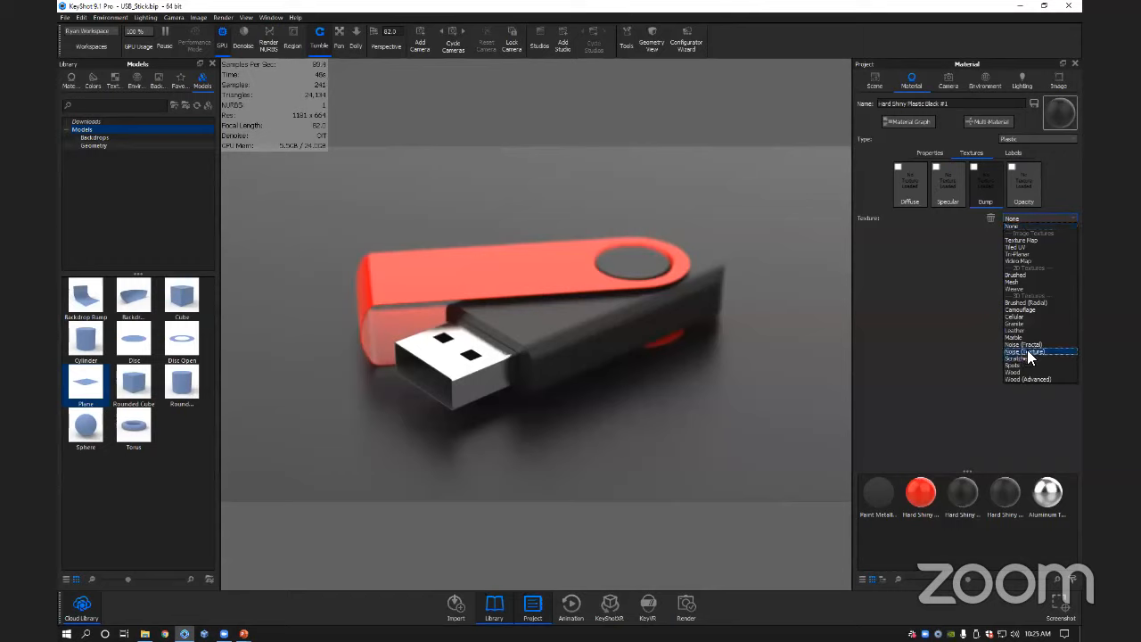
{"action": "left_click", "coordinate": [1018, 217]}
{"action": "left_click", "coordinate": [1018, 218]}
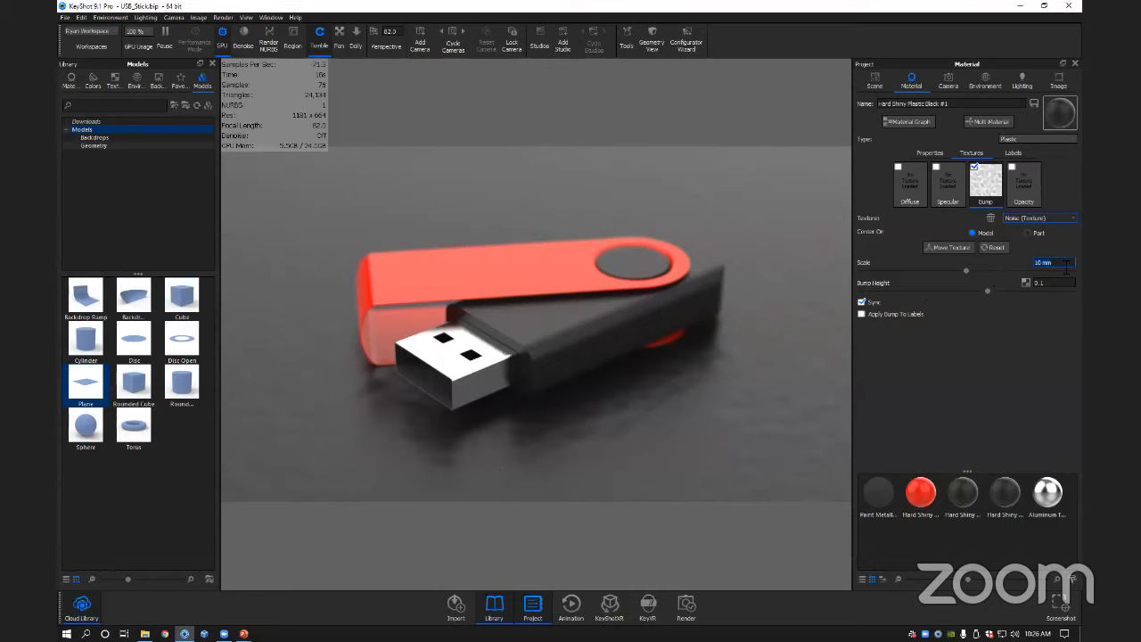
Set the noise bump texture's scale to 2 mm and its bump height to 0.1.
{"action": "type", "text": "2mm"}
{"action": "key", "text": "Return"}
{"action": "mouse_move", "coordinate": [986, 288]}
{"action": "left_mouse_down"}
{"action": "mouse_move", "coordinate": [1016, 290]}
{"action": "mouse_move", "coordinate": [941, 293]}
{"action": "mouse_move", "coordinate": [966, 291]}
{"action": "left_mouse_up"}
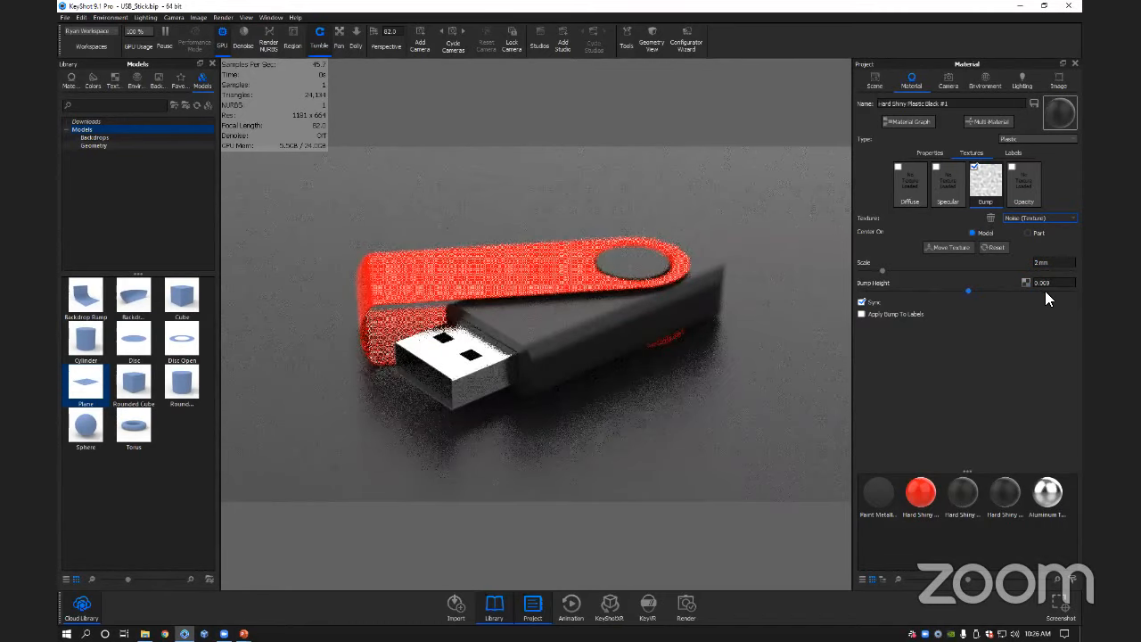
{"action": "left_click", "coordinate": [1016, 283]}
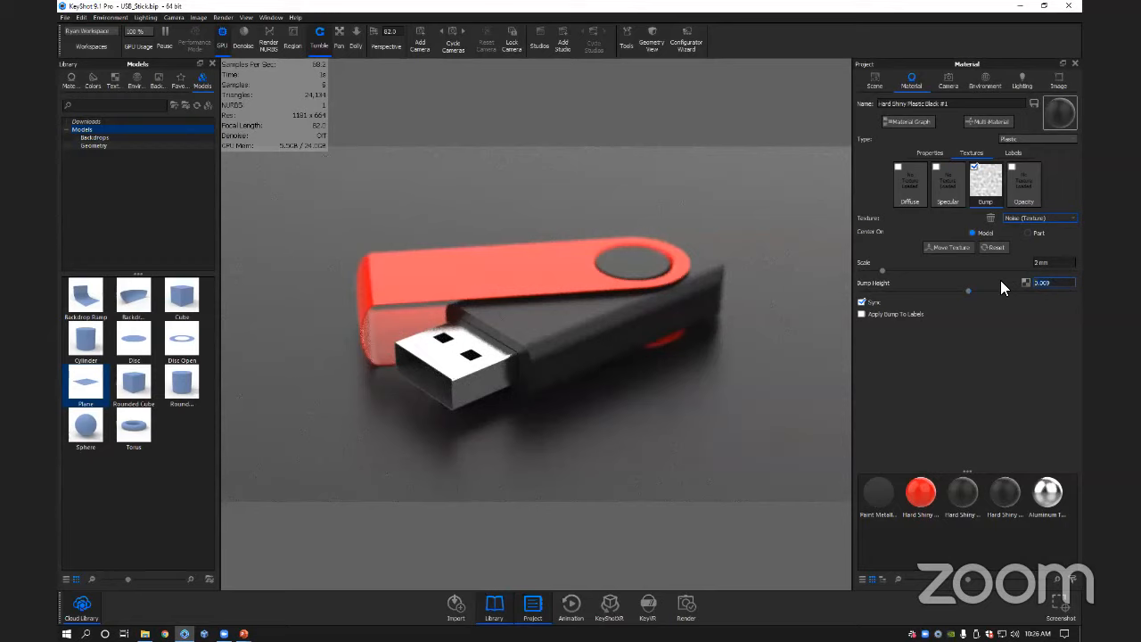
{"action": "type", "text": "0.1"}
{"action": "key", "text": "Return"}
Try repositioning the middle upper light pin on the environment map and undo the move.
{"action": "left_click", "coordinate": [1021, 82]}
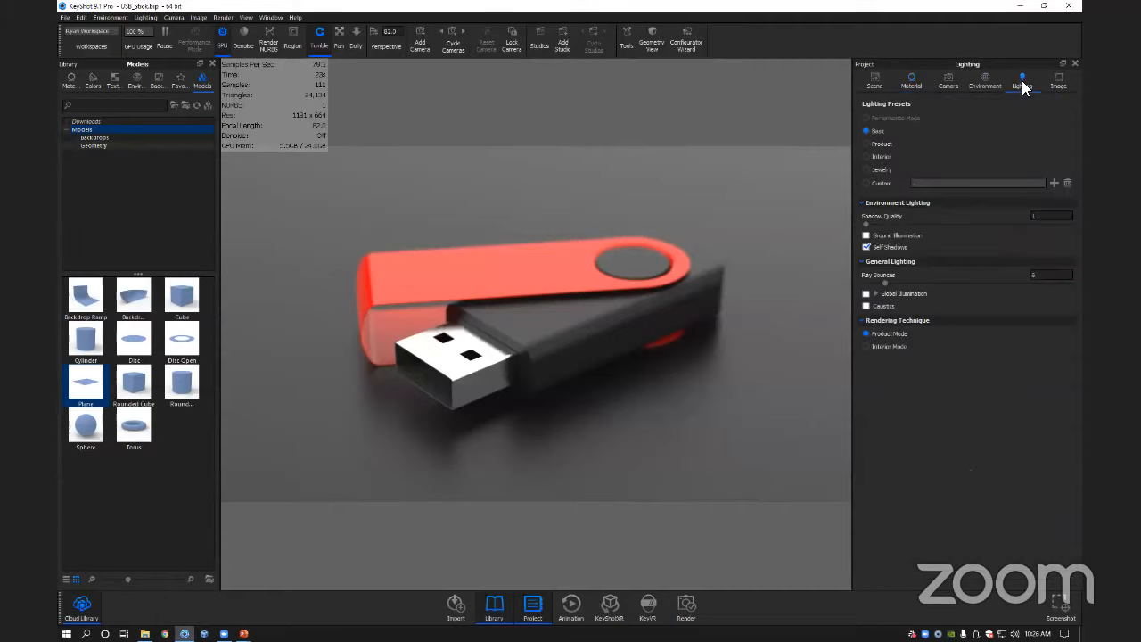
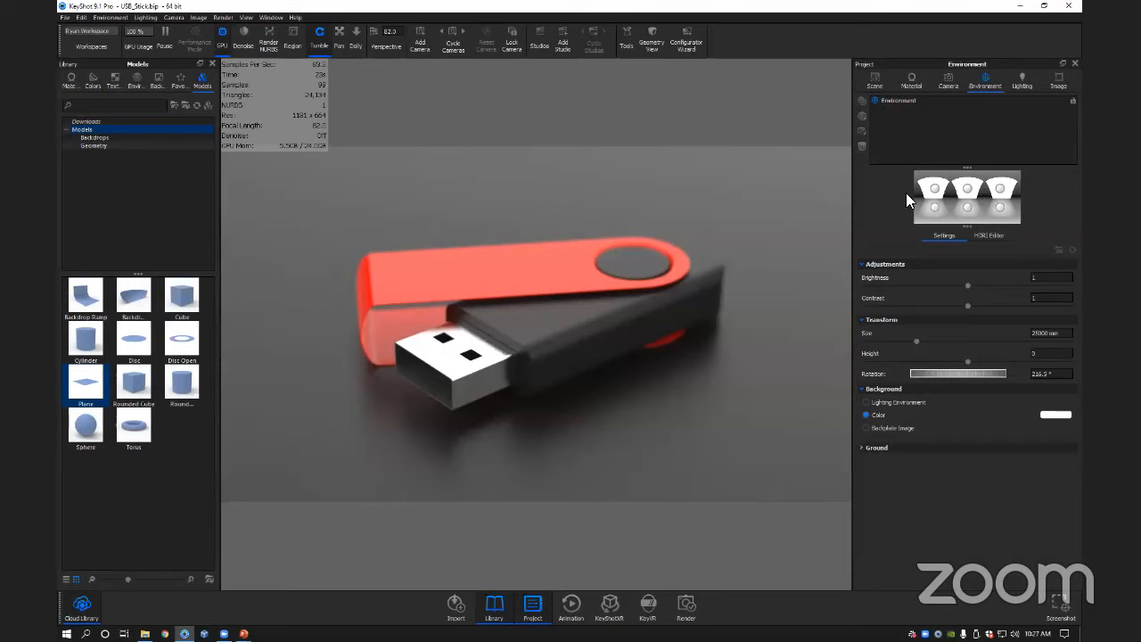
{"action": "left_click", "coordinate": [963, 186]}
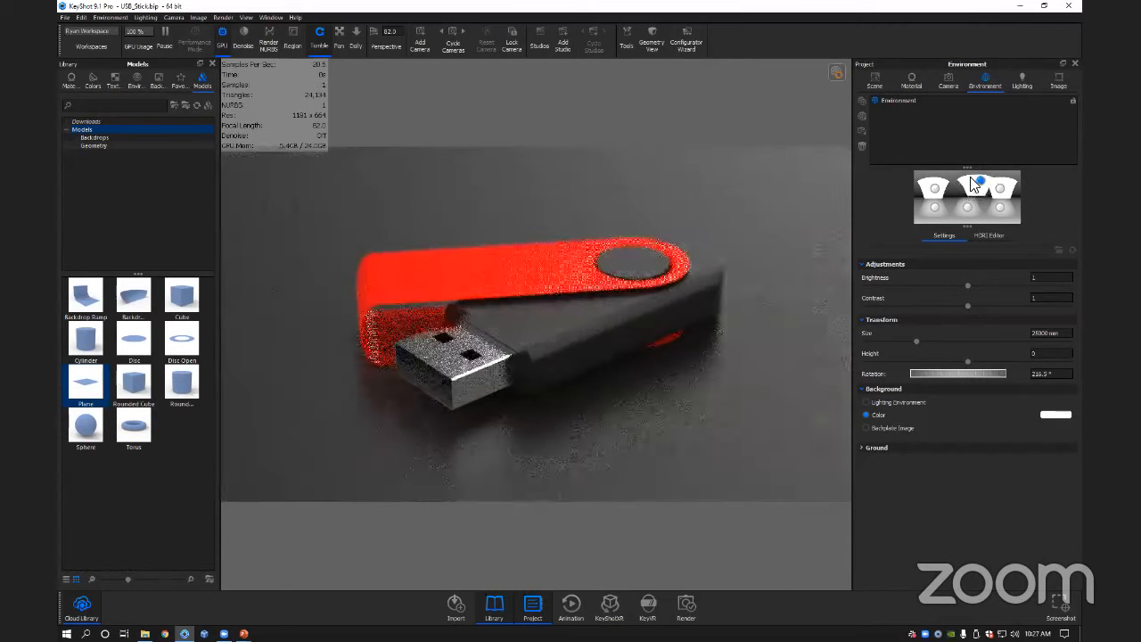
{"action": "key", "text": "ctrl+z"}
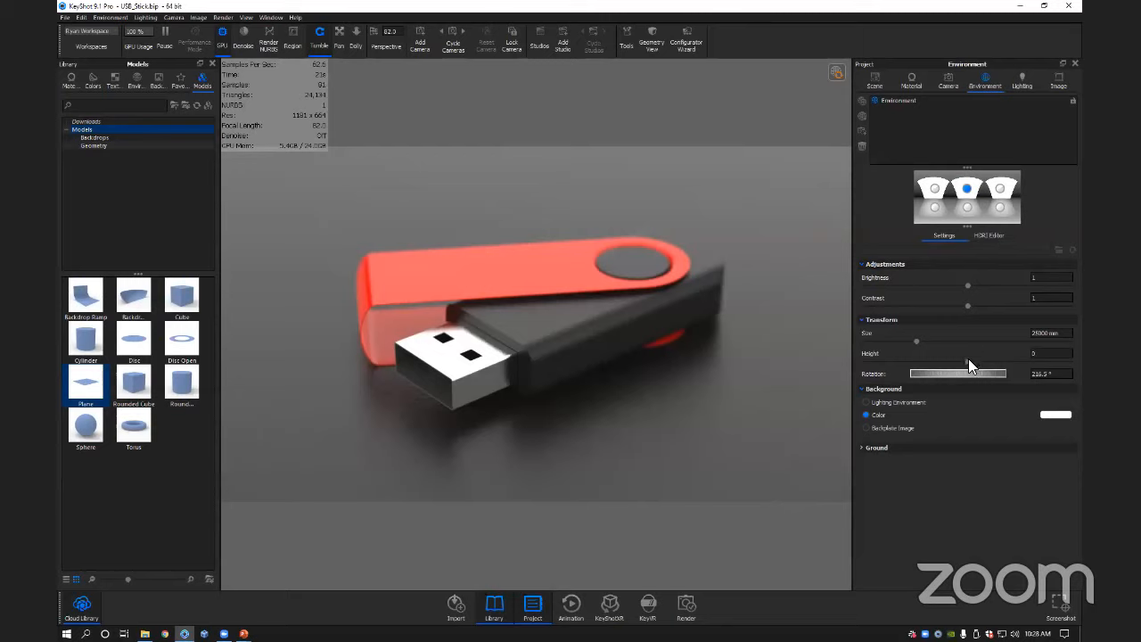
Examine the environment's Floor Reflection and Overhead light pins in the HDRI Editor, toggling an Overhead pin off and on.
{"action": "left_click", "coordinate": [990, 235]}
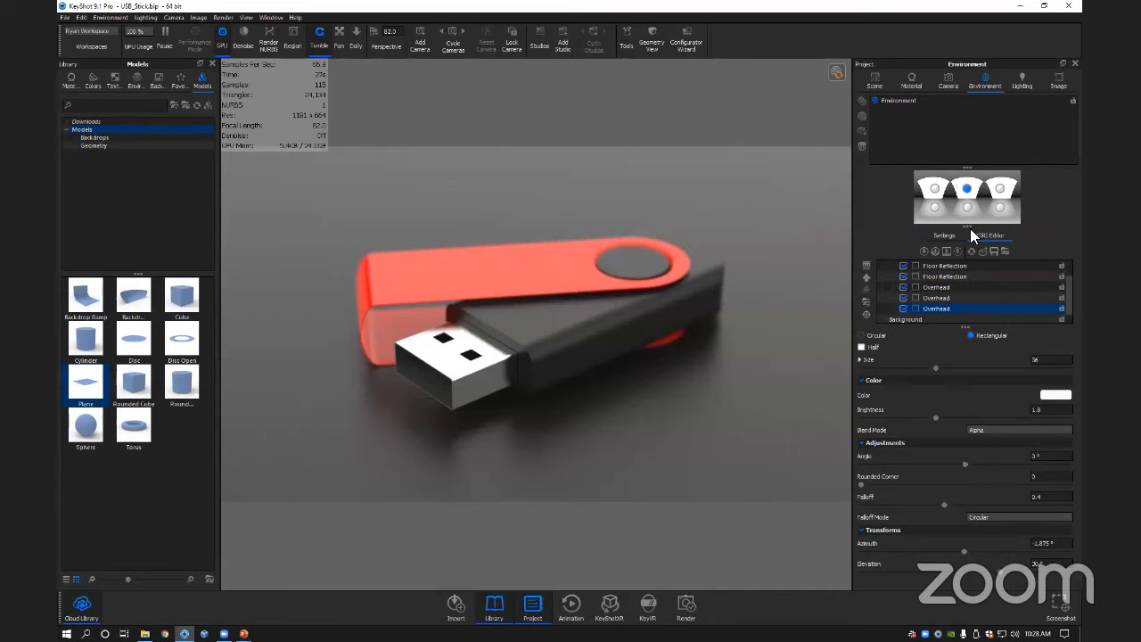
{"action": "scroll", "coordinate": [940, 288], "scroll_direction": "up", "scroll_amount": 2}
{"action": "left_click", "coordinate": [934, 277]}
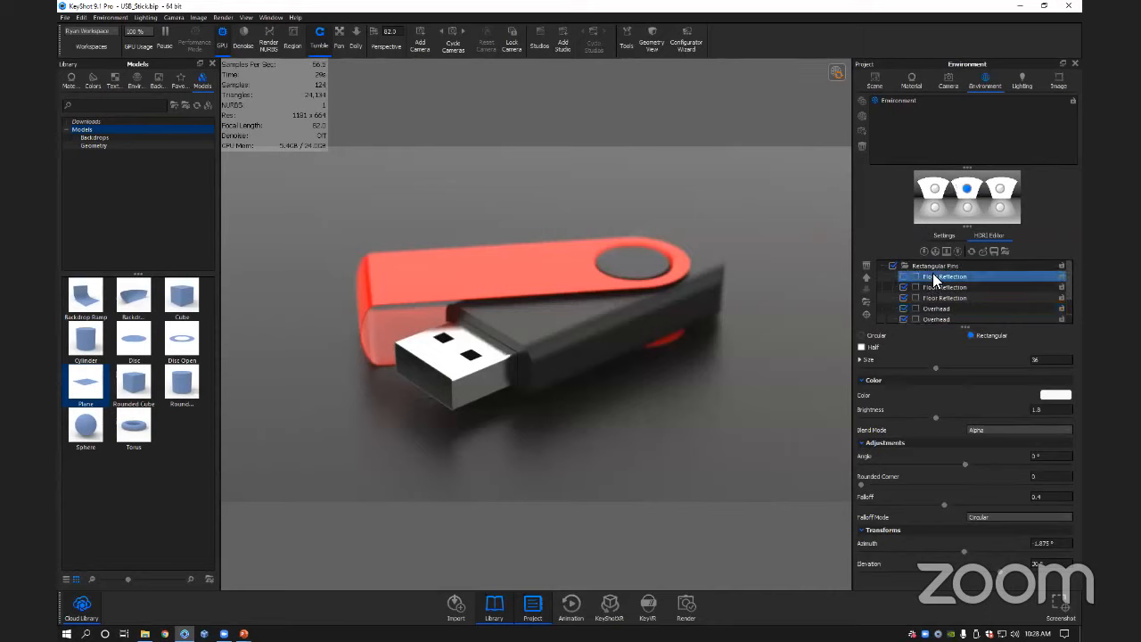
{"action": "left_click", "coordinate": [932, 265]}
{"action": "left_click", "coordinate": [938, 288]}
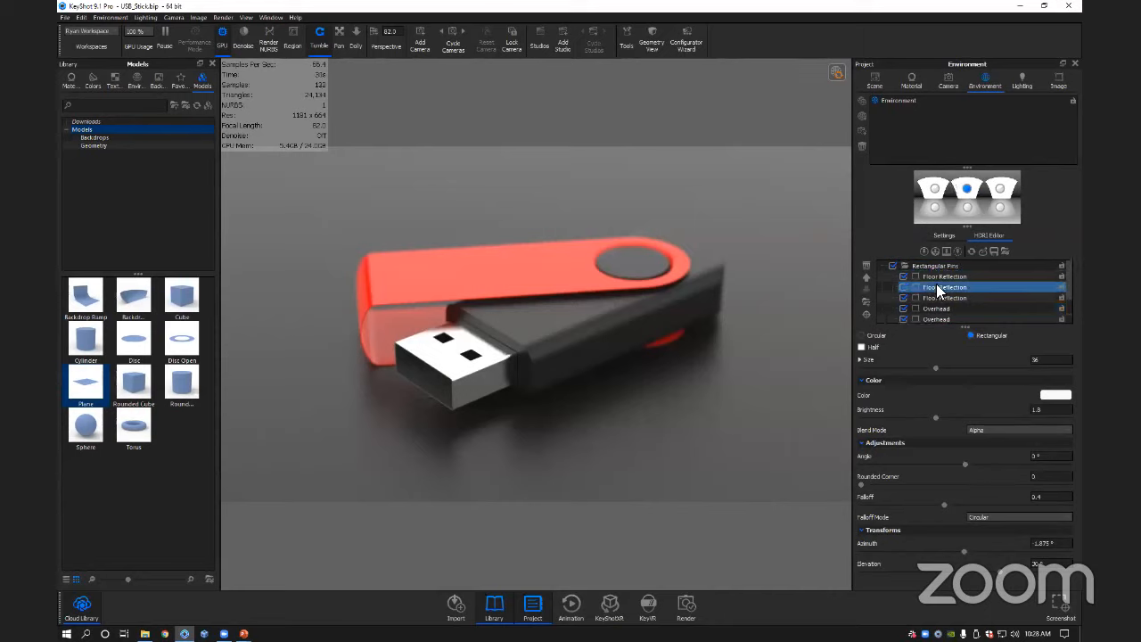
{"action": "scroll", "coordinate": [936, 284], "scroll_direction": "down", "scroll_amount": 1}
{"action": "left_click", "coordinate": [903, 289]}
{"action": "left_click", "coordinate": [903, 289]}
{"action": "left_click", "coordinate": [905, 277]}
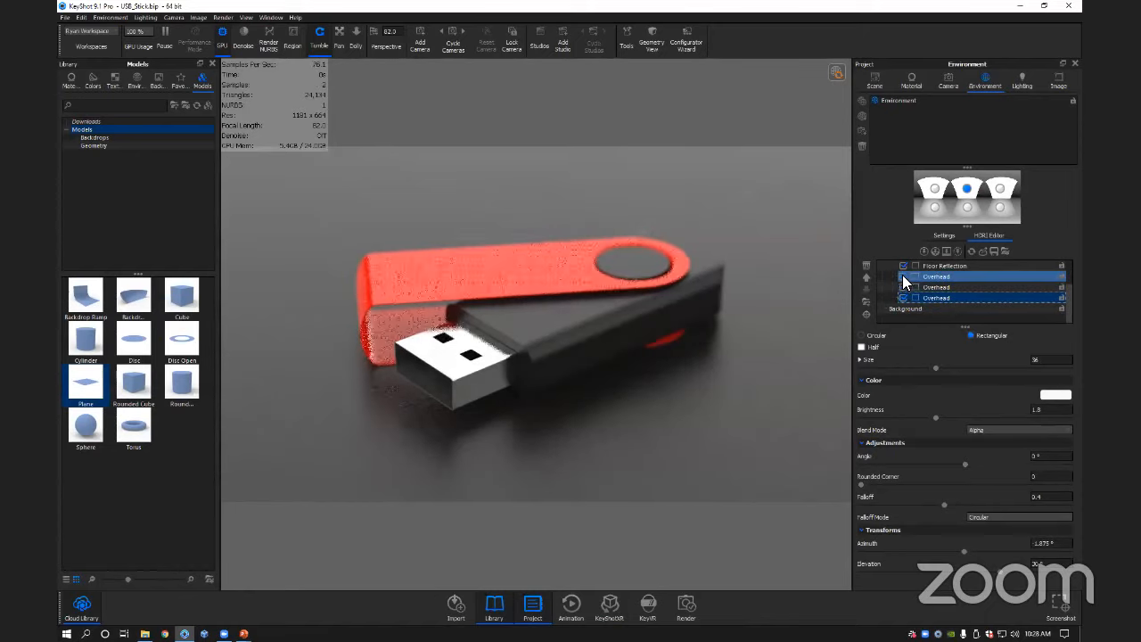
{"action": "left_click", "coordinate": [939, 278]}
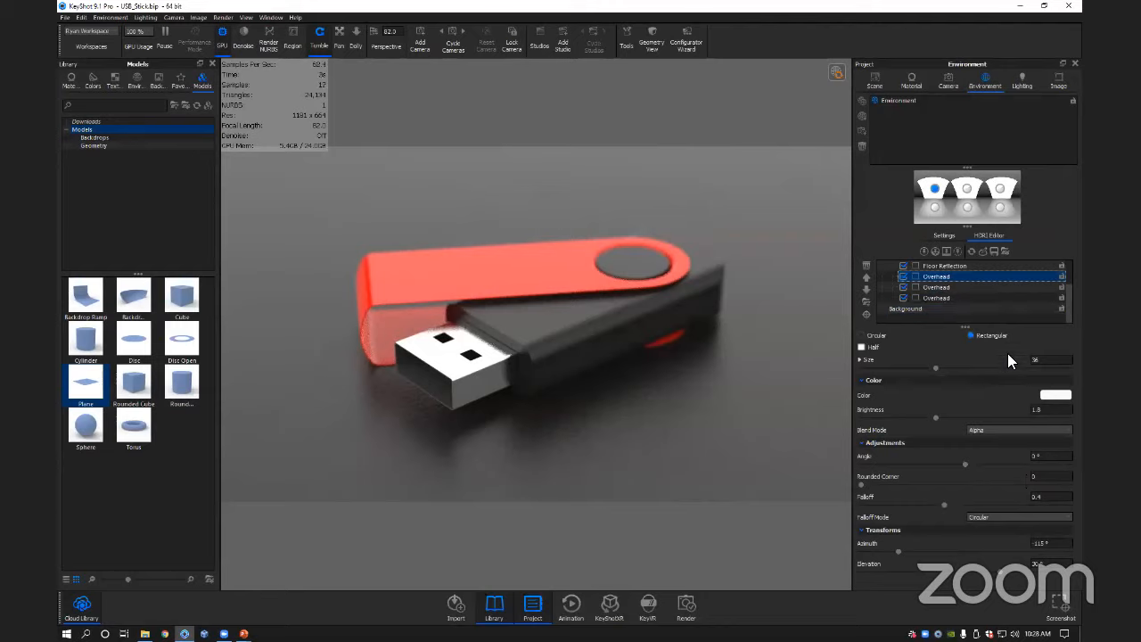
{"action": "scroll", "coordinate": [948, 314], "scroll_direction": "up", "scroll_amount": 2}
Add a circular light pin to the Rectangular Pins group and position its highlight at azimuth about -14° and elevation about 22°.
{"action": "left_click", "coordinate": [920, 265]}
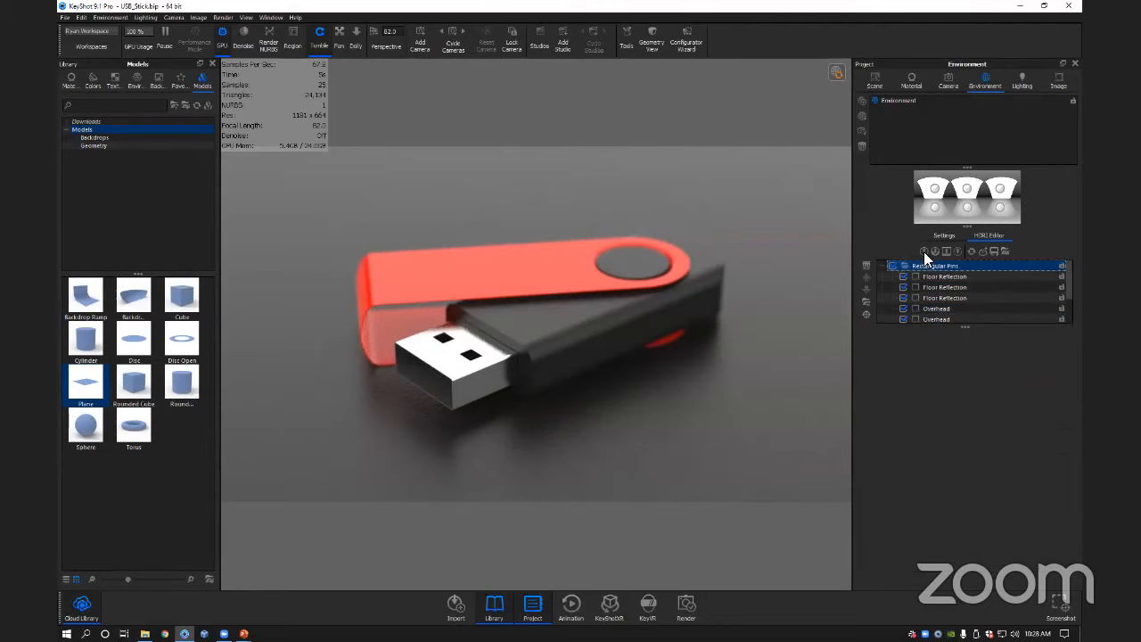
{"action": "left_click", "coordinate": [923, 250]}
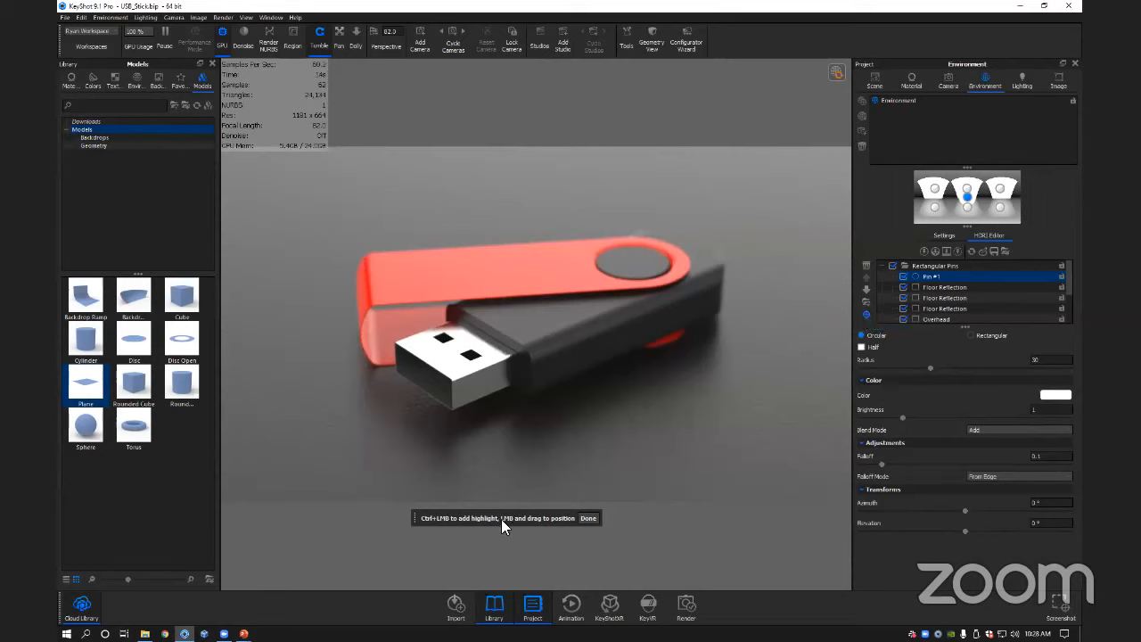
{"action": "mouse_move", "coordinate": [966, 195]}
{"action": "left_mouse_down"}
{"action": "mouse_move", "coordinate": [986, 207]}
{"action": "mouse_move", "coordinate": [982, 196]}
{"action": "left_mouse_up"}
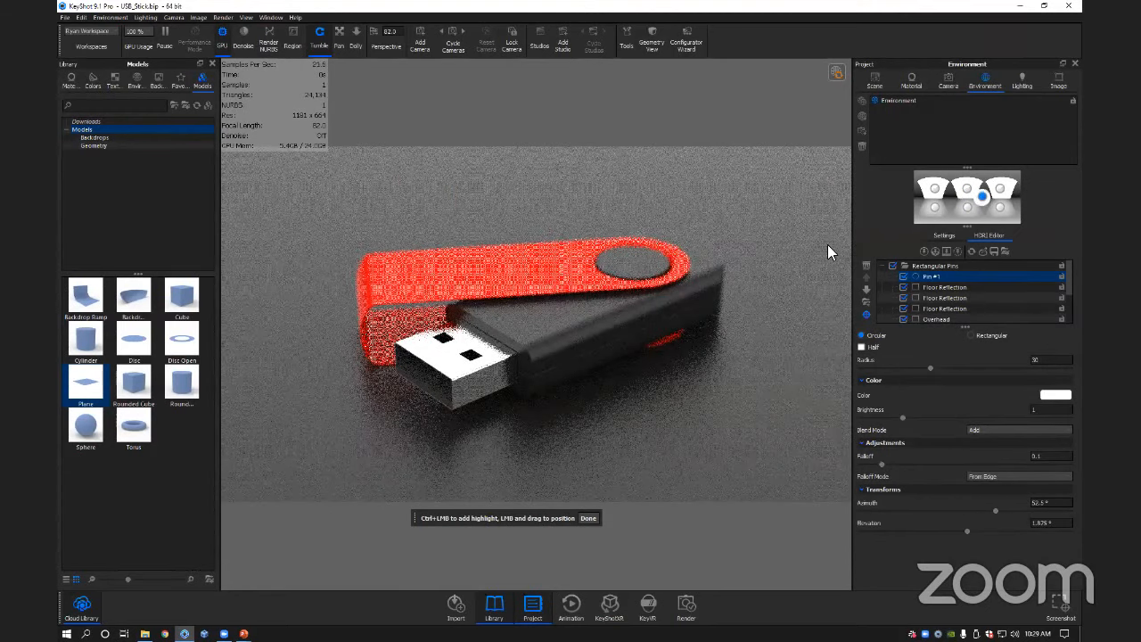
{"action": "left_click_drag", "start_coordinate": [706, 290], "coordinate": [705, 283]}
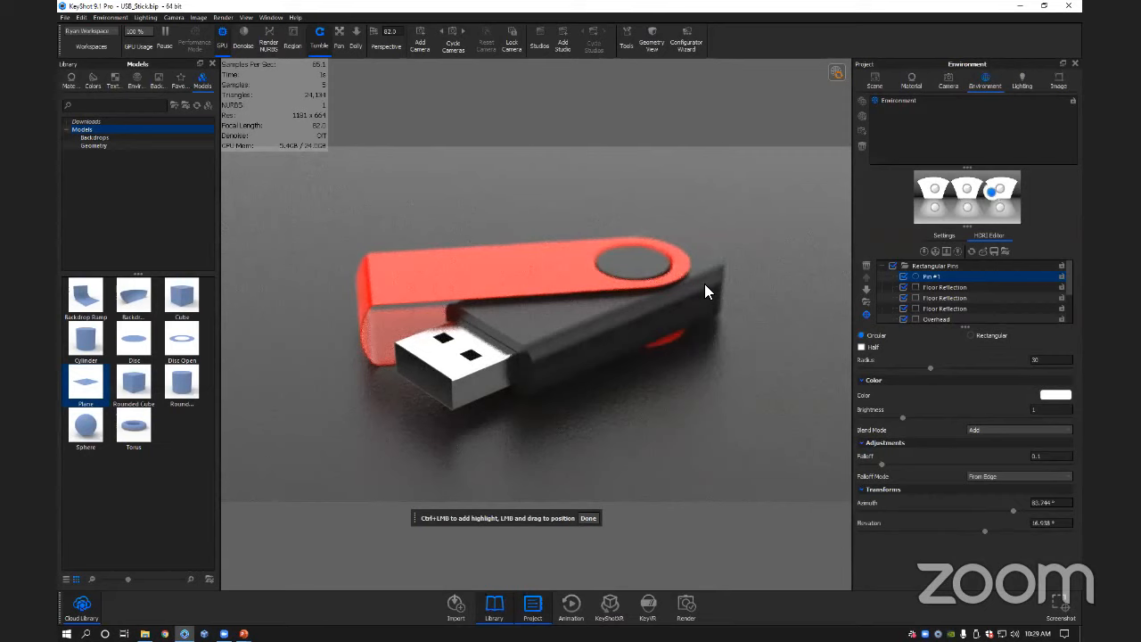
{"action": "left_click_drag", "start_coordinate": [569, 314], "coordinate": [417, 259]}
{"action": "left_click_drag", "start_coordinate": [495, 247], "coordinate": [553, 171]}
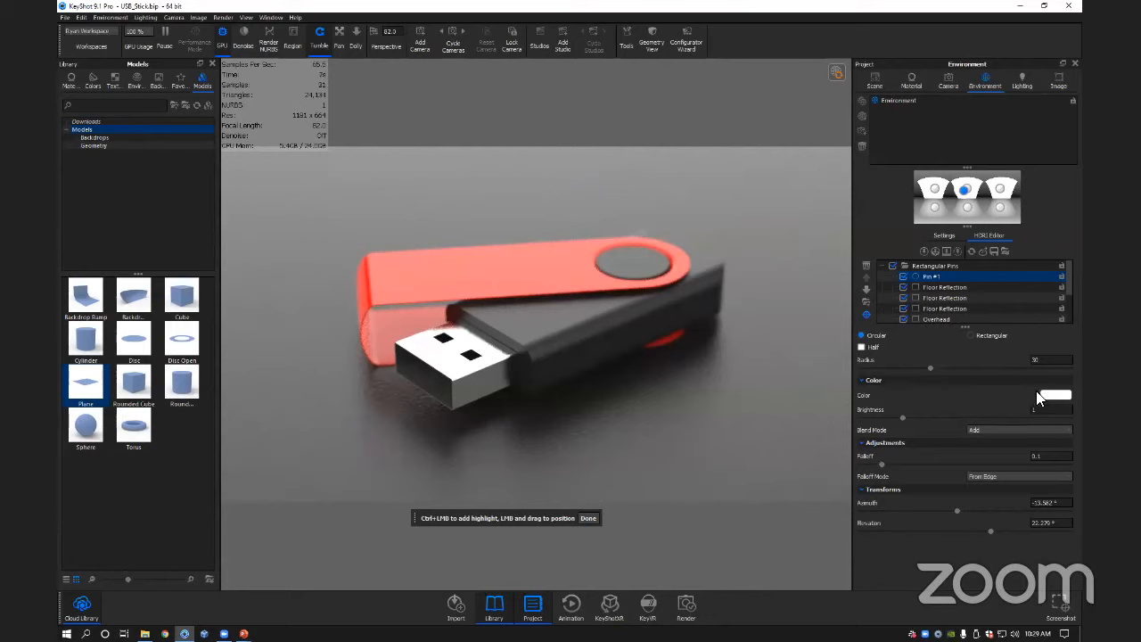
Add a second circular light pin and place its highlight on the outer edge of the red swivel cover.
{"action": "left_click", "coordinate": [922, 251]}
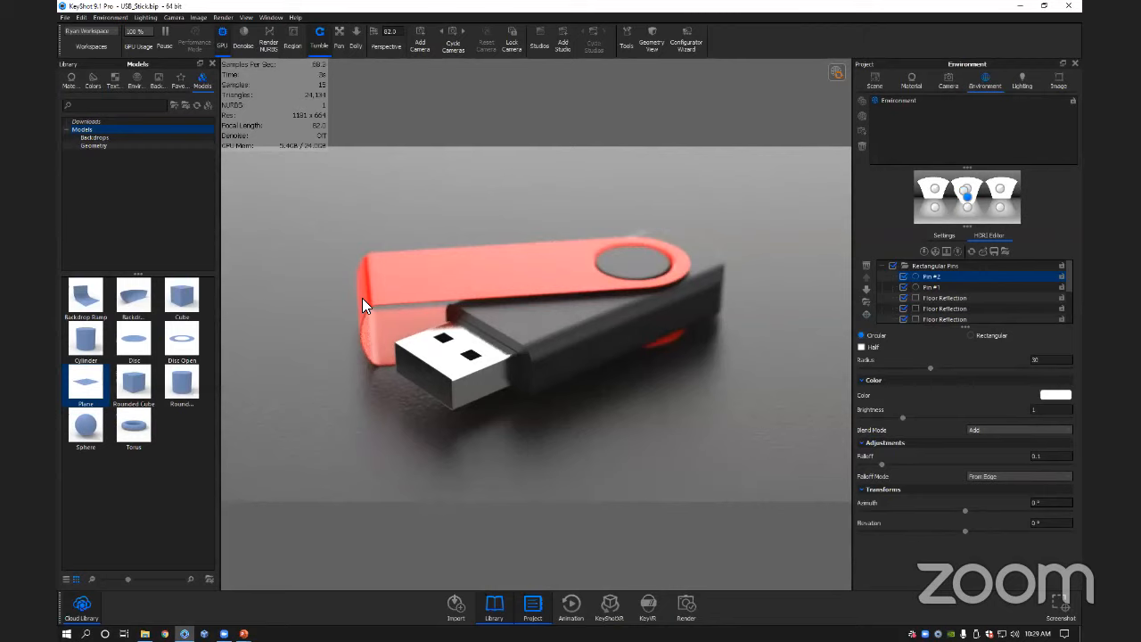
{"action": "left_click", "coordinate": [865, 314]}
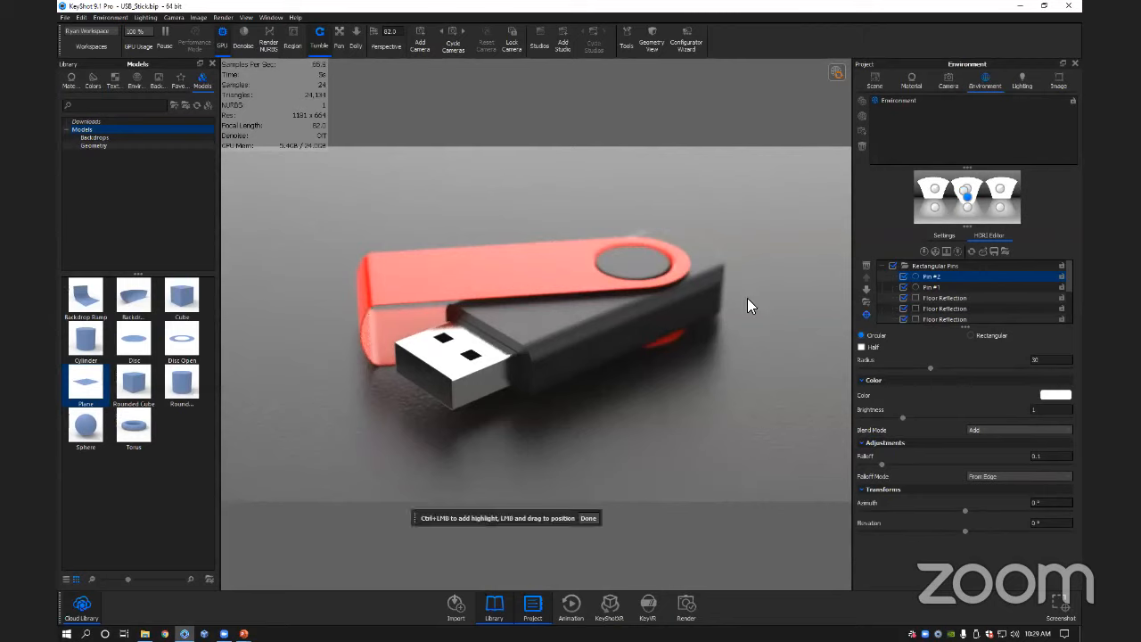
{"action": "left_click", "coordinate": [362, 298]}
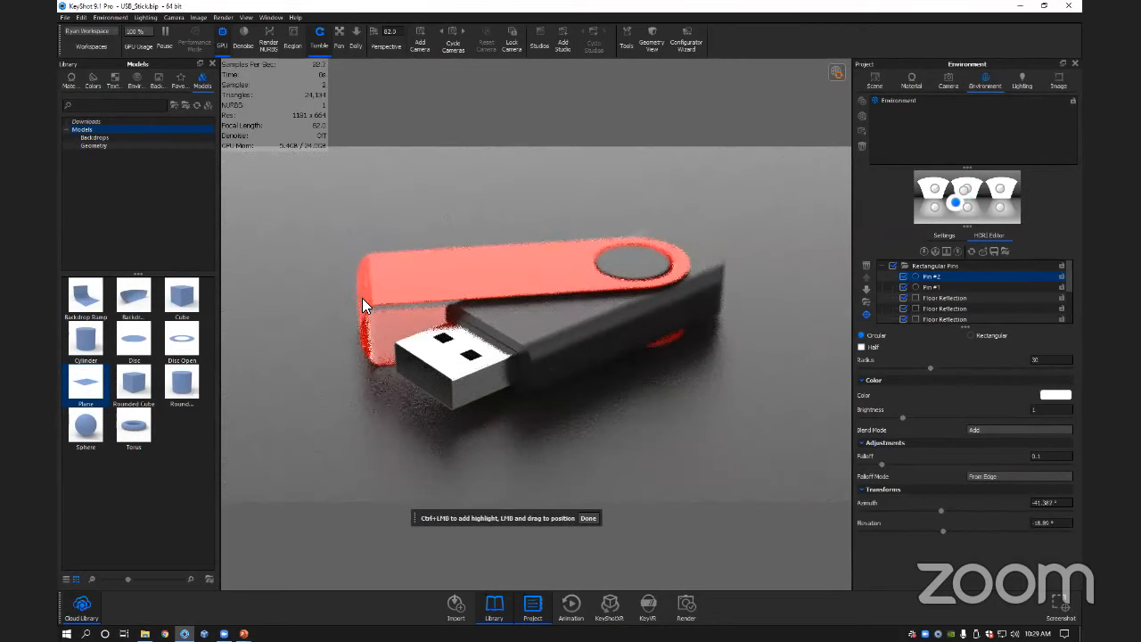
Make the second light pin blue with a brightness of 5 and reposition it to an elevation of about 17°.
{"action": "left_click", "coordinate": [1041, 393]}
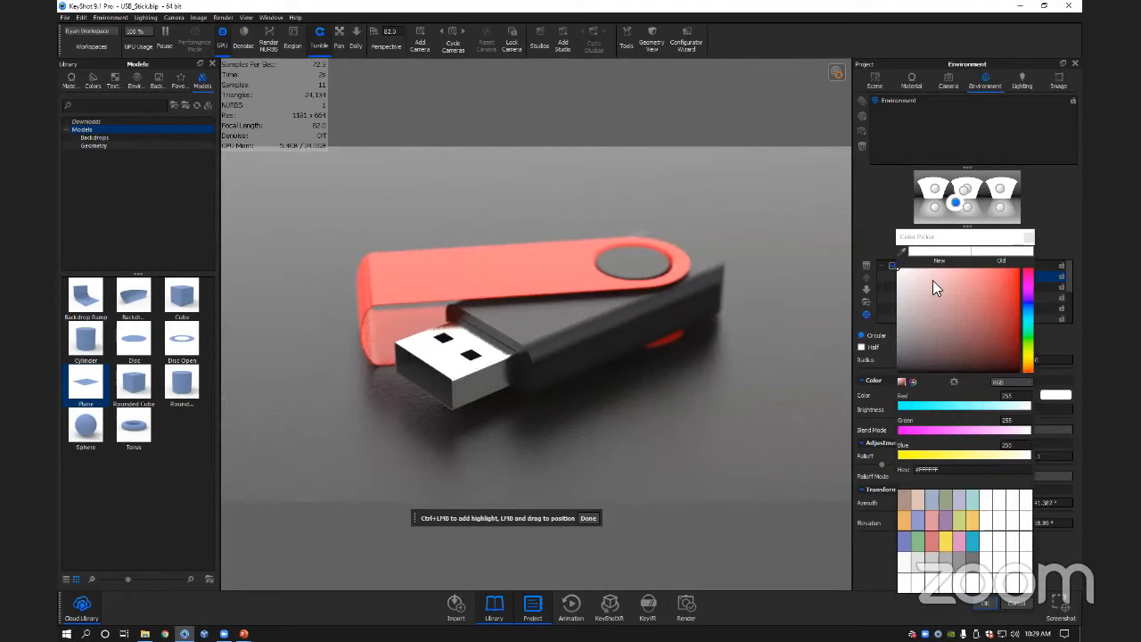
{"action": "left_click", "coordinate": [1025, 312]}
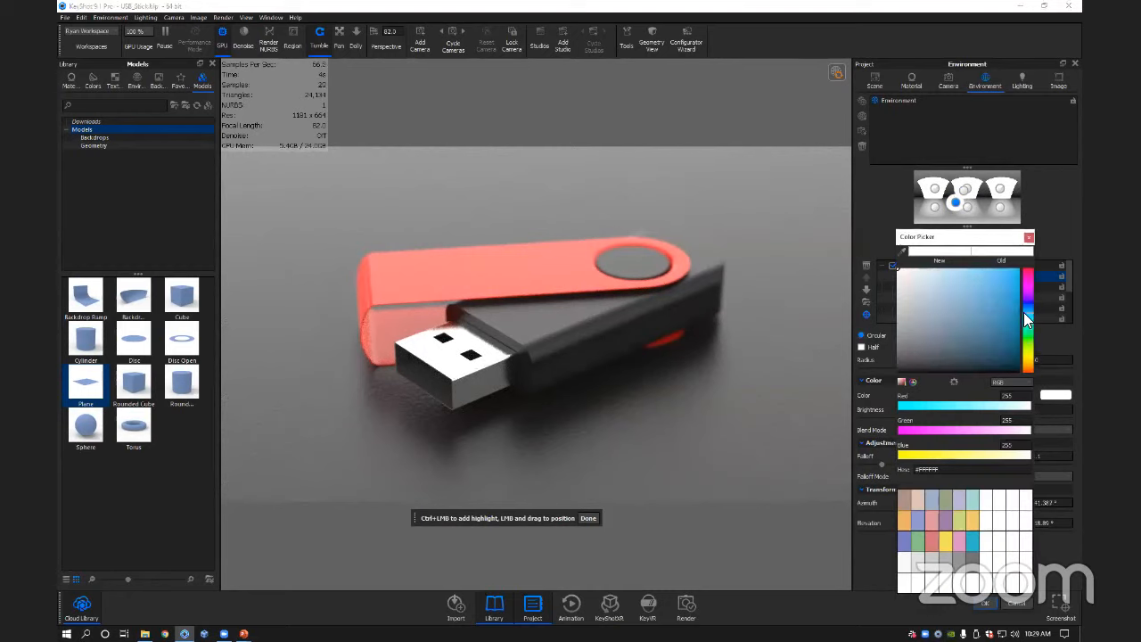
{"action": "left_click", "coordinate": [1004, 277]}
{"action": "left_click", "coordinate": [1016, 269]}
{"action": "left_click", "coordinate": [1018, 303]}
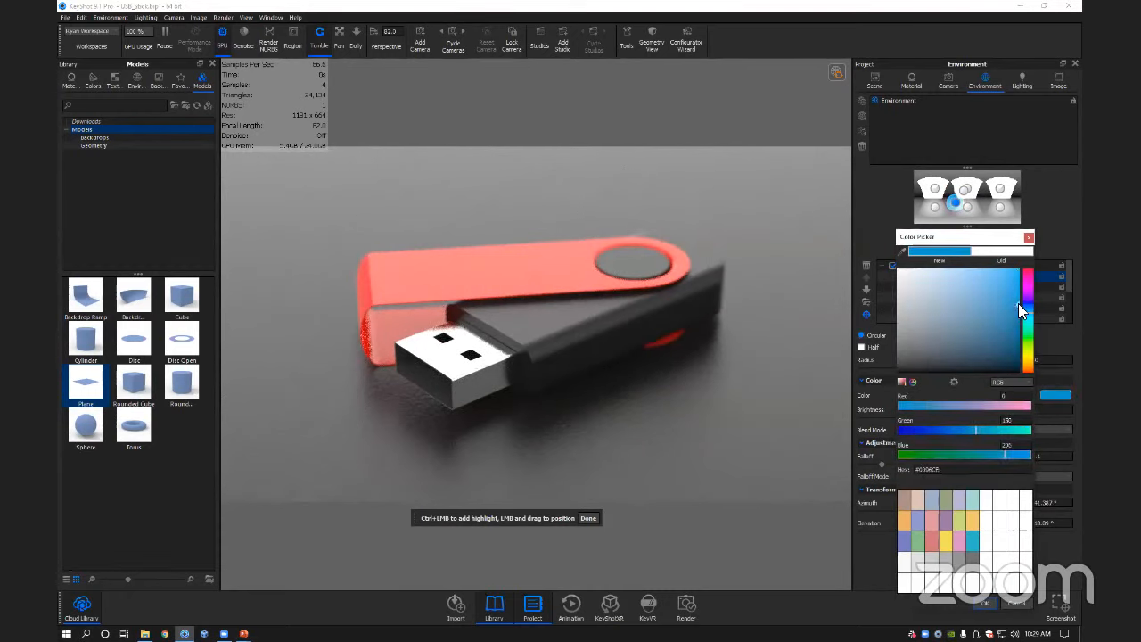
{"action": "left_click", "coordinate": [985, 602]}
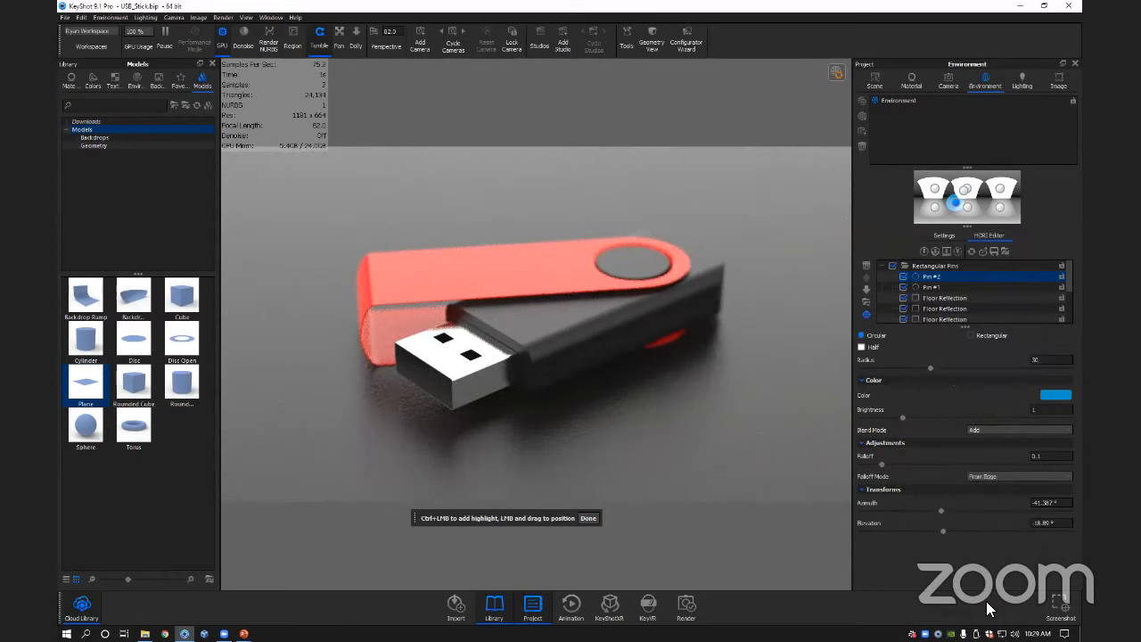
{"action": "left_click_drag", "start_coordinate": [900, 415], "coordinate": [1073, 412]}
{"action": "left_click_drag", "start_coordinate": [952, 201], "coordinate": [950, 191]}
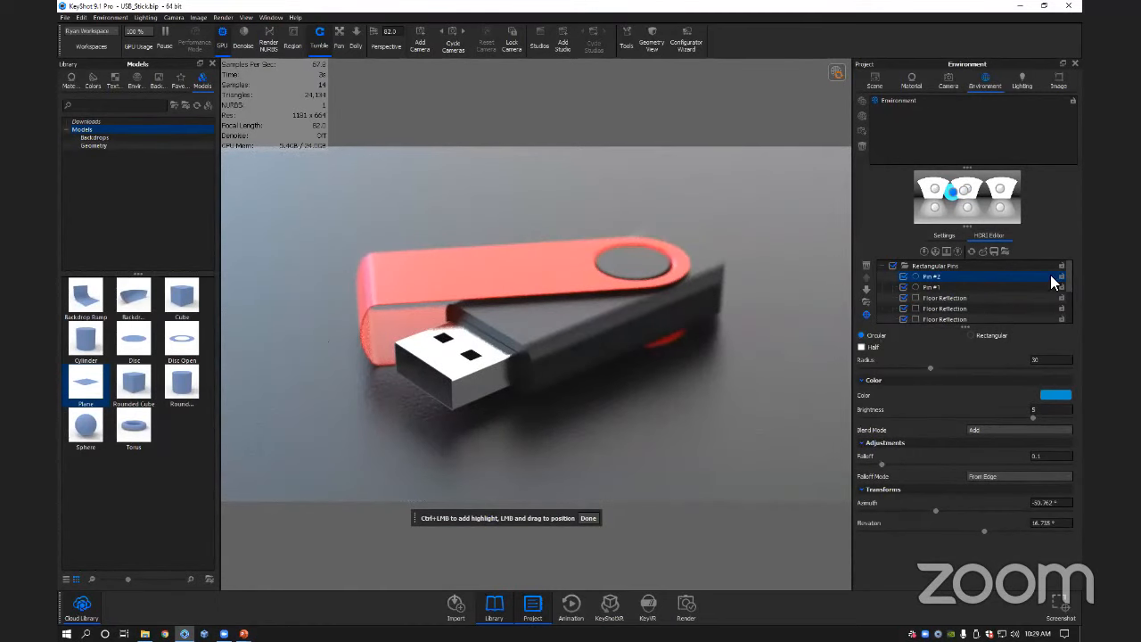
Add a third circular light pin and place its highlight on the long side of the black USB housing.
{"action": "left_click", "coordinate": [923, 251]}
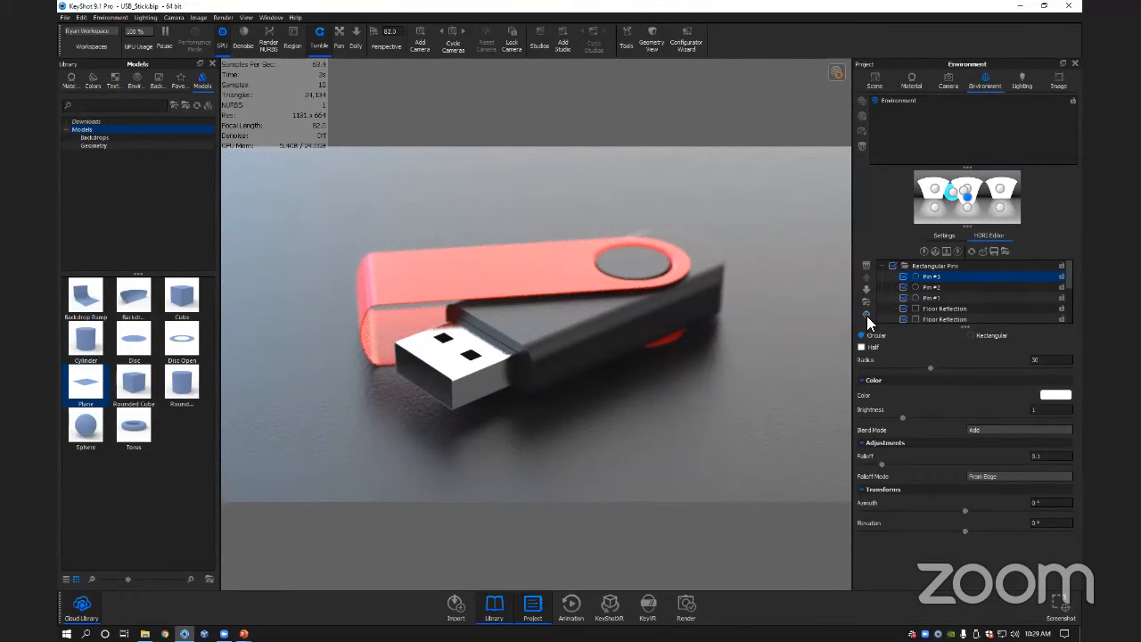
{"action": "left_click", "coordinate": [867, 315]}
{"action": "left_click", "coordinate": [710, 309]}
{"action": "left_click", "coordinate": [674, 312]}
Color the third light pin orange (#FF9300), set its brightness to 5 and finish placing highlights.
{"action": "left_click", "coordinate": [1054, 395]}
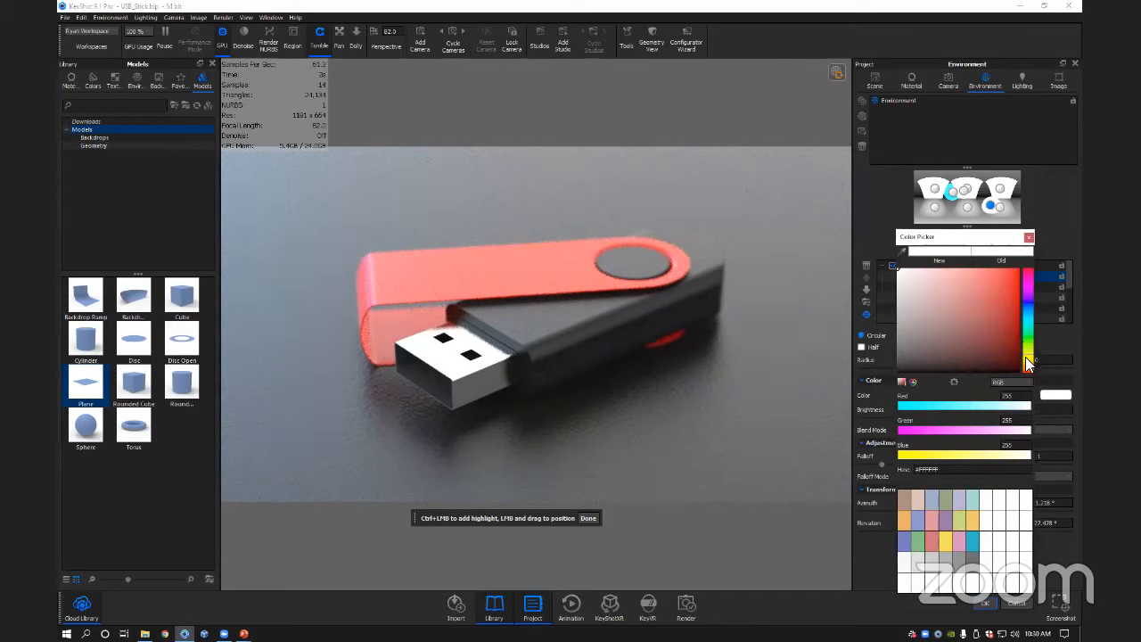
{"action": "left_click", "coordinate": [1027, 364]}
{"action": "left_click", "coordinate": [1018, 270]}
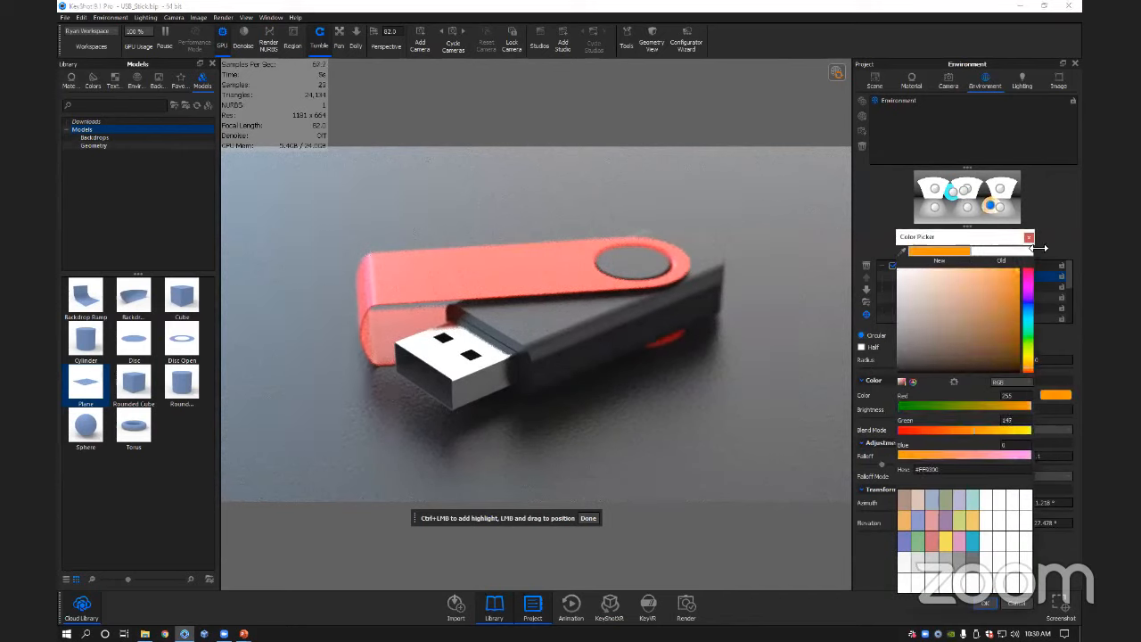
{"action": "left_click", "coordinate": [987, 603]}
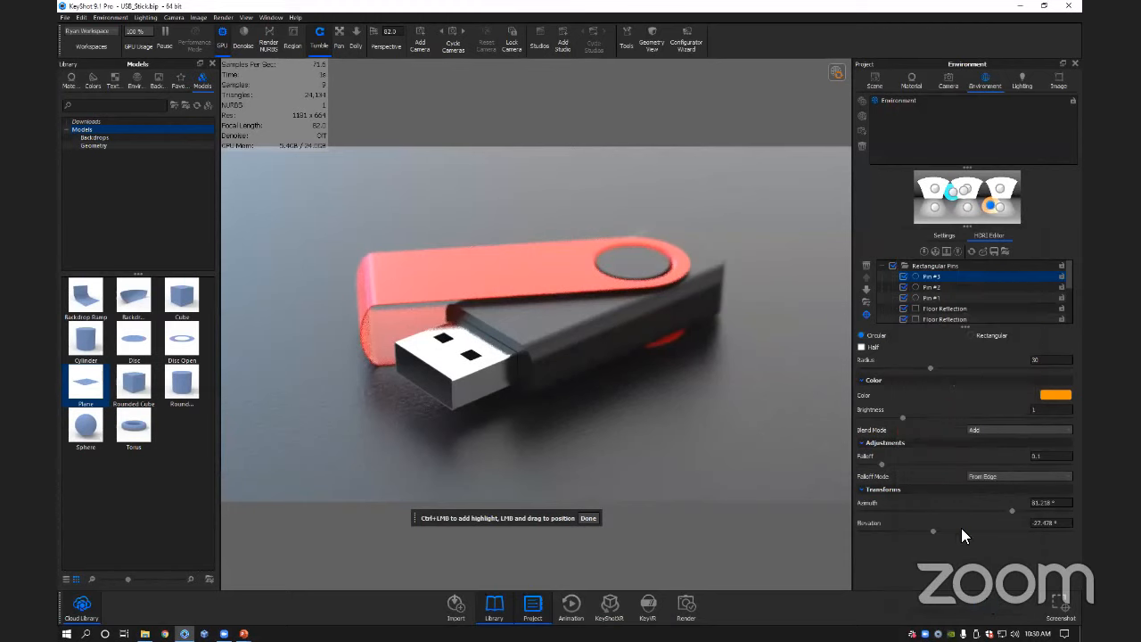
{"action": "left_click_drag", "start_coordinate": [915, 417], "coordinate": [1067, 419]}
{"action": "left_click", "coordinate": [587, 518]}
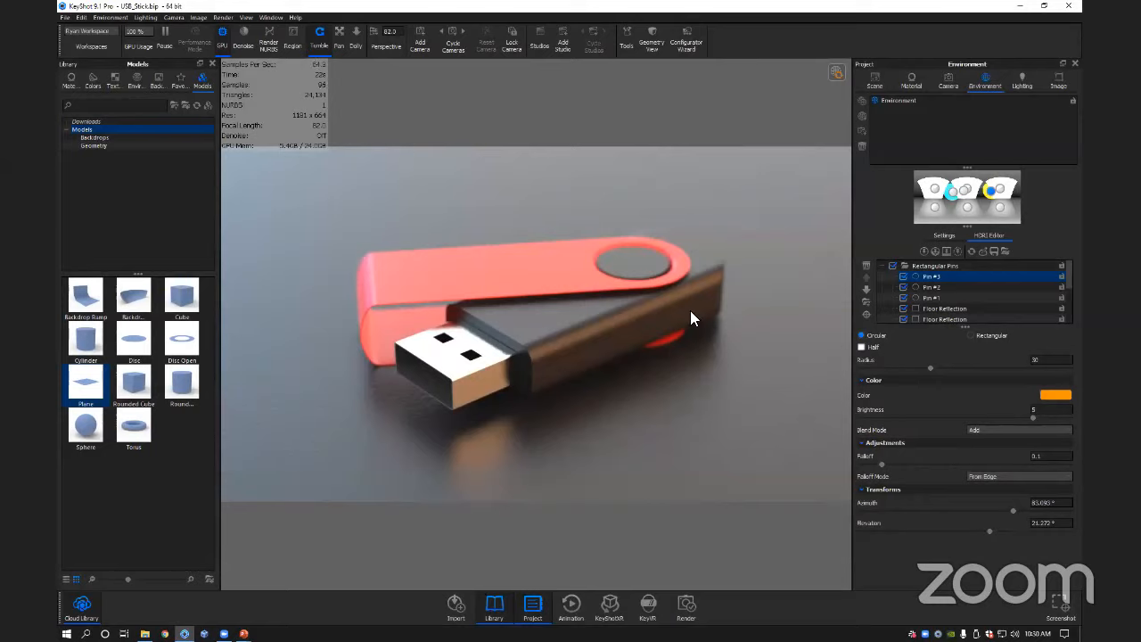
Enable chromatic aberration in the Default image style with a strength of 0.897 and inspect the effect on the USB stick.
{"action": "left_click", "coordinate": [1059, 78]}
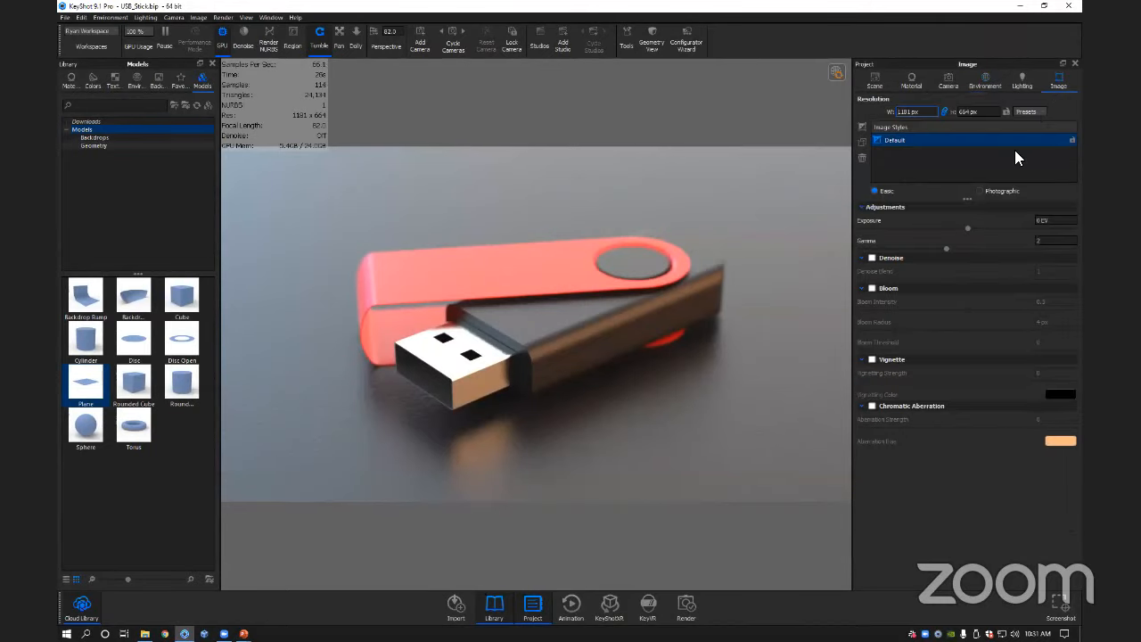
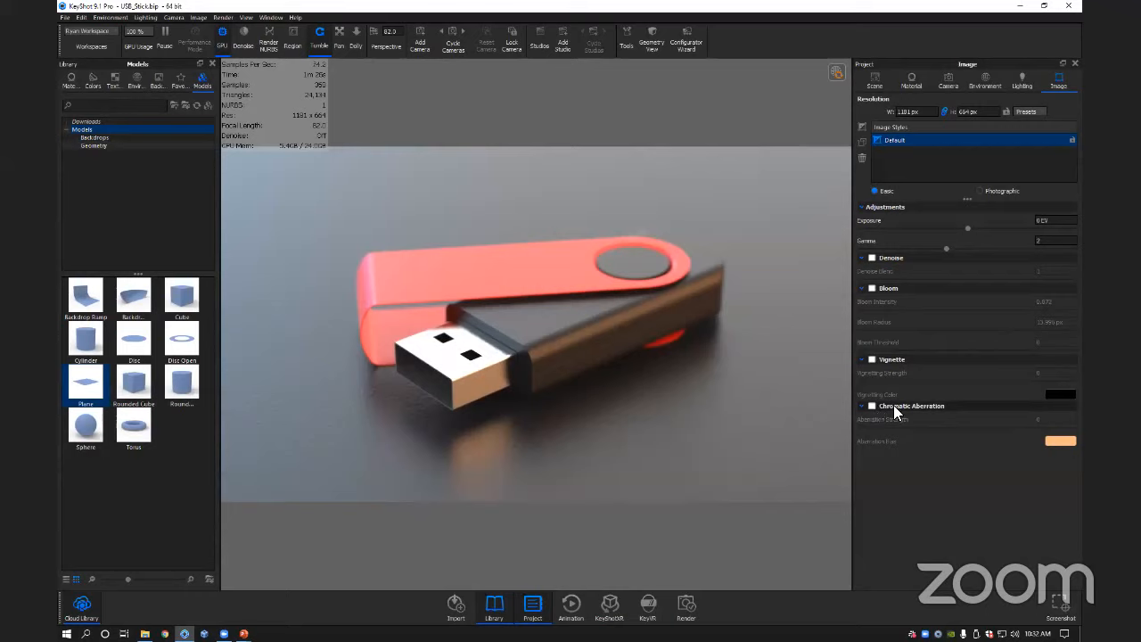
{"action": "left_click", "coordinate": [871, 406]}
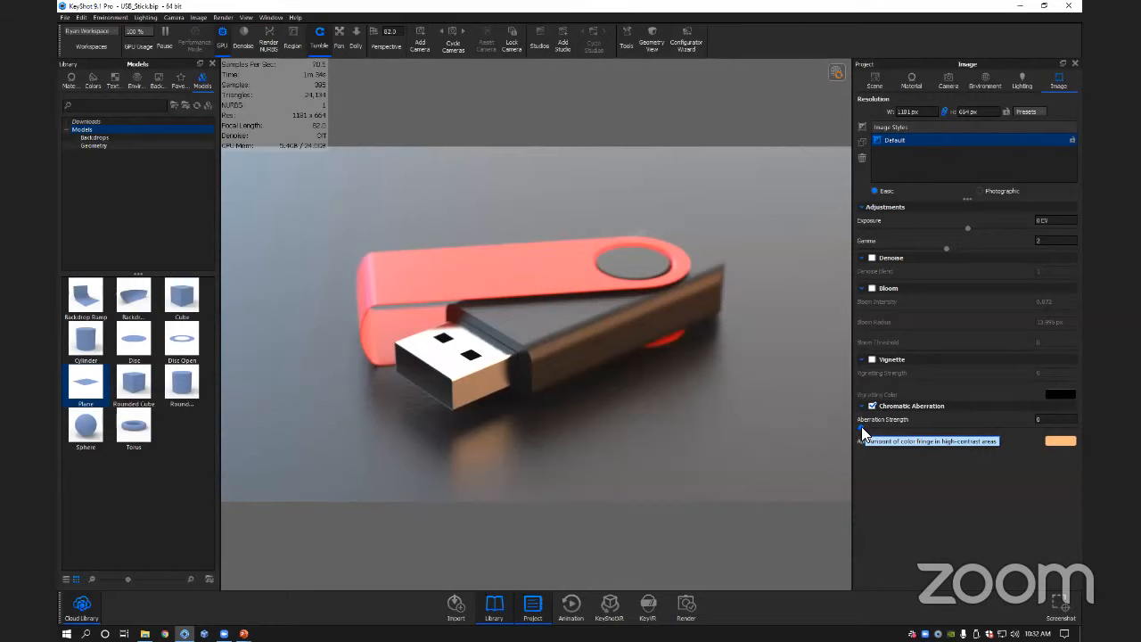
{"action": "left_click_drag", "start_coordinate": [861, 426], "coordinate": [989, 424]}
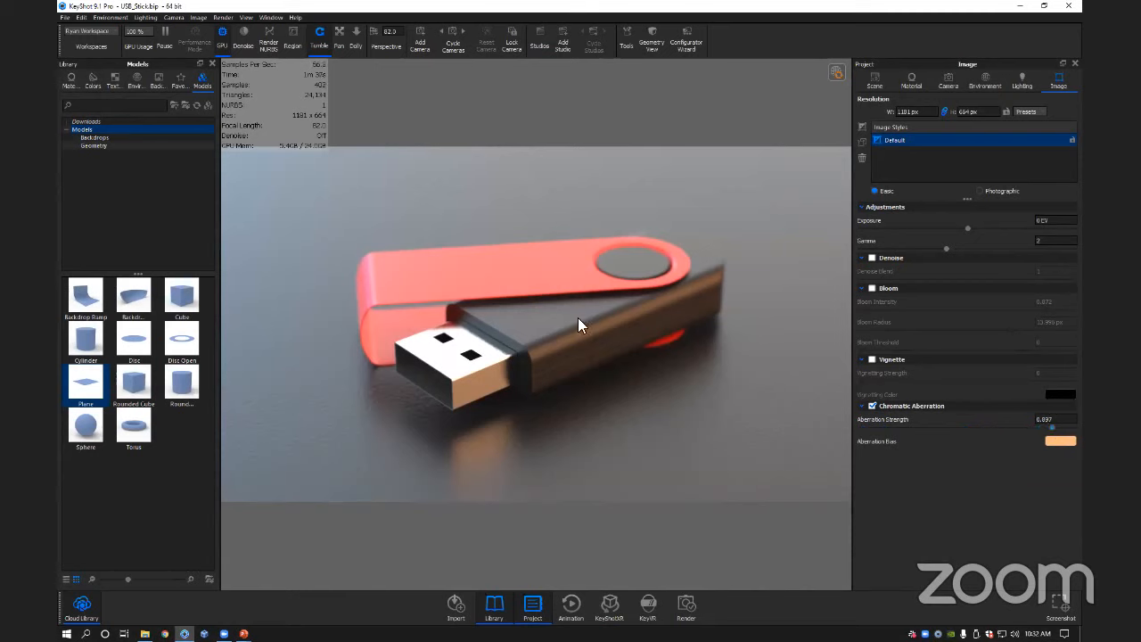
{"action": "left_click_drag", "start_coordinate": [596, 329], "coordinate": [237, 313]}
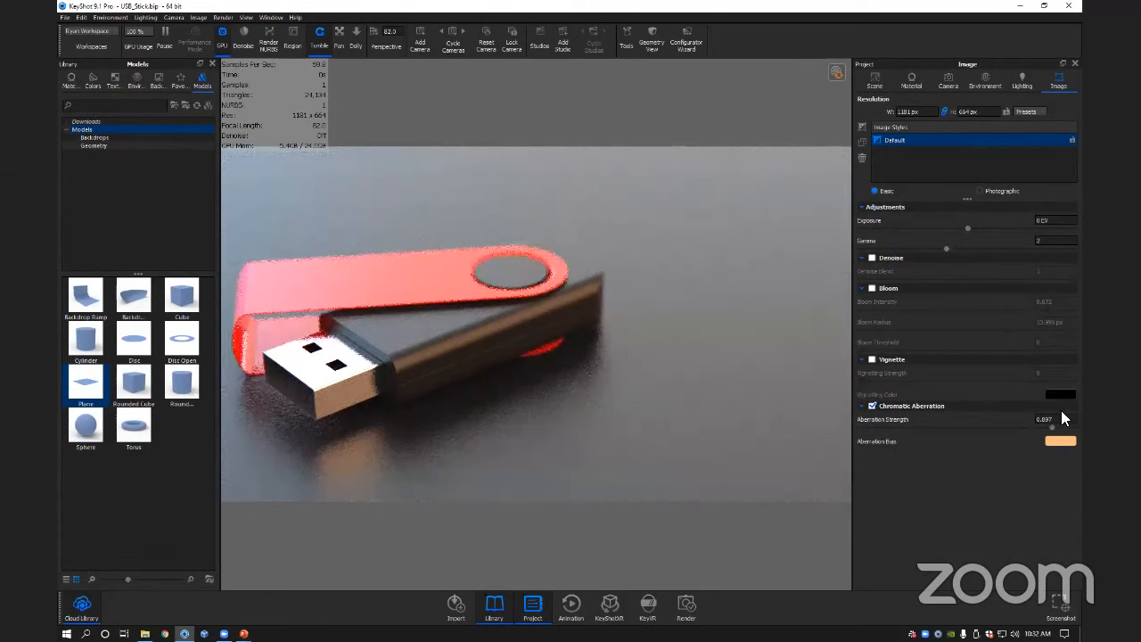
Try a chromatic aberration strength of 3, and switch the effect off.
{"action": "left_click", "coordinate": [1061, 419]}
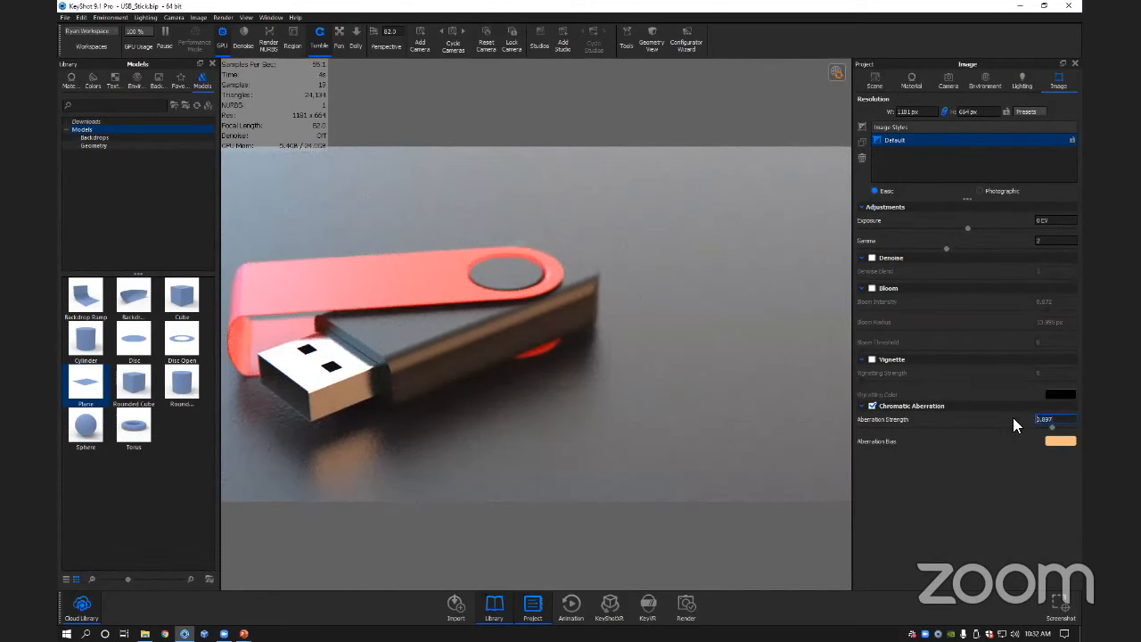
{"action": "type", "text": "3"}
{"action": "key", "text": "Return"}
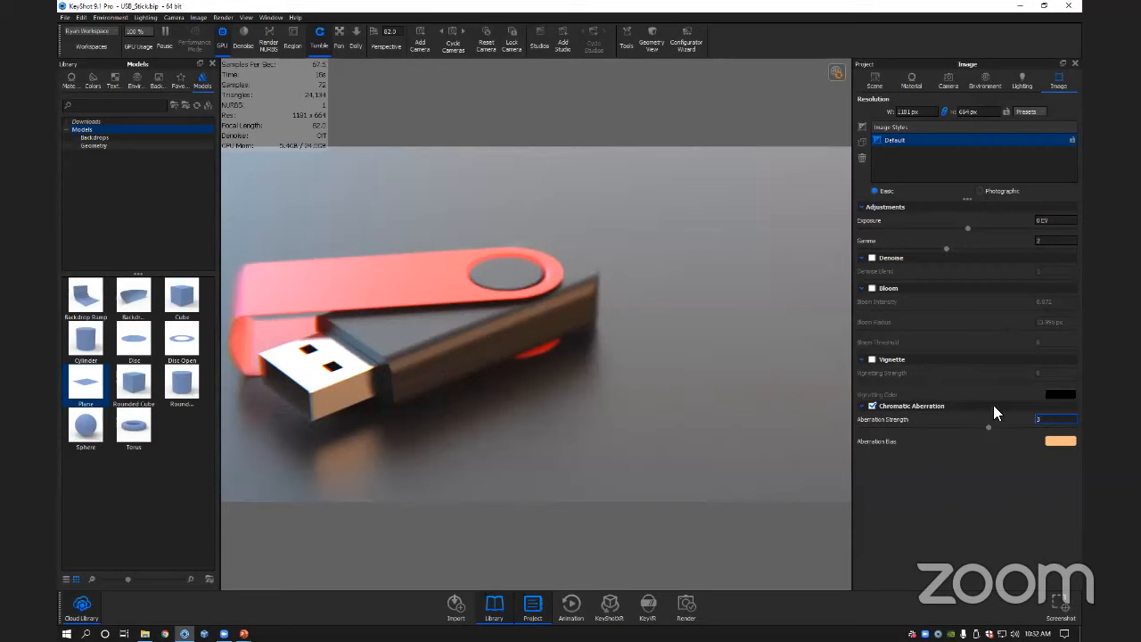
{"action": "left_click", "coordinate": [886, 406]}
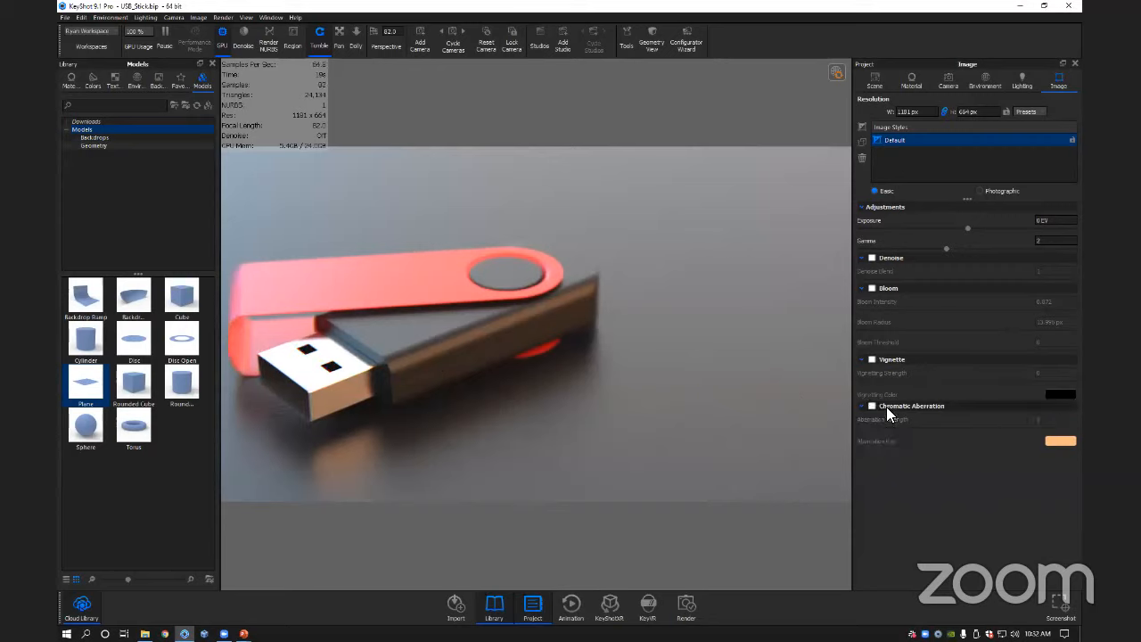
Pan the Camera 1 view so the USB stick sits in the middle of the frame and save the camera.
{"action": "left_click", "coordinate": [948, 82]}
{"action": "left_click", "coordinate": [861, 159]}
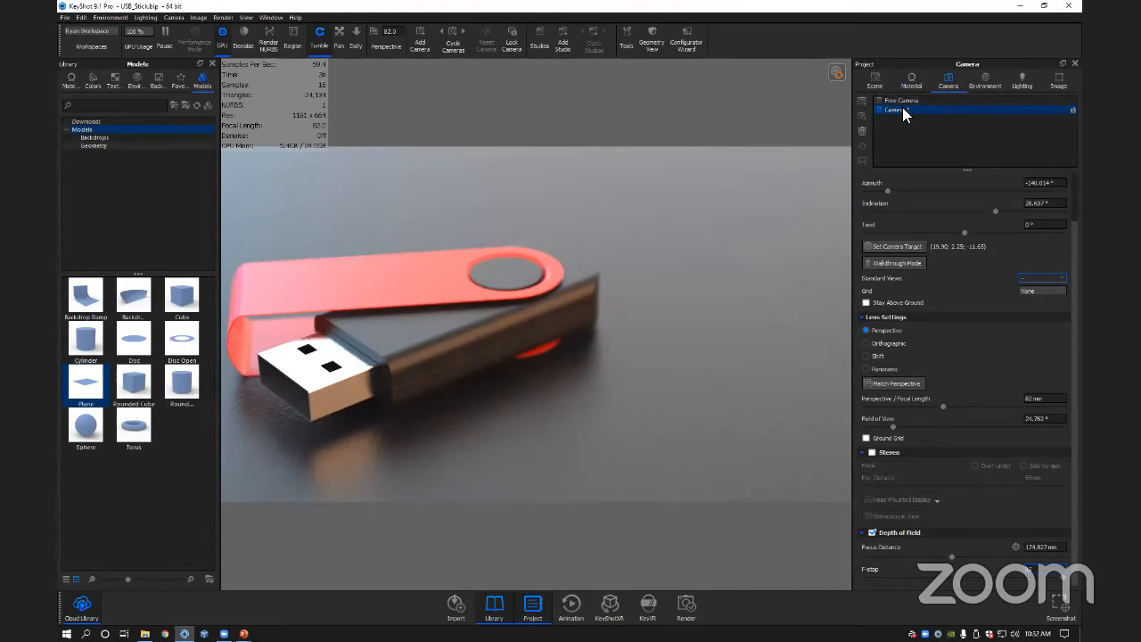
{"action": "middle_click_drag", "start_coordinate": [360, 303], "coordinate": [626, 319]}
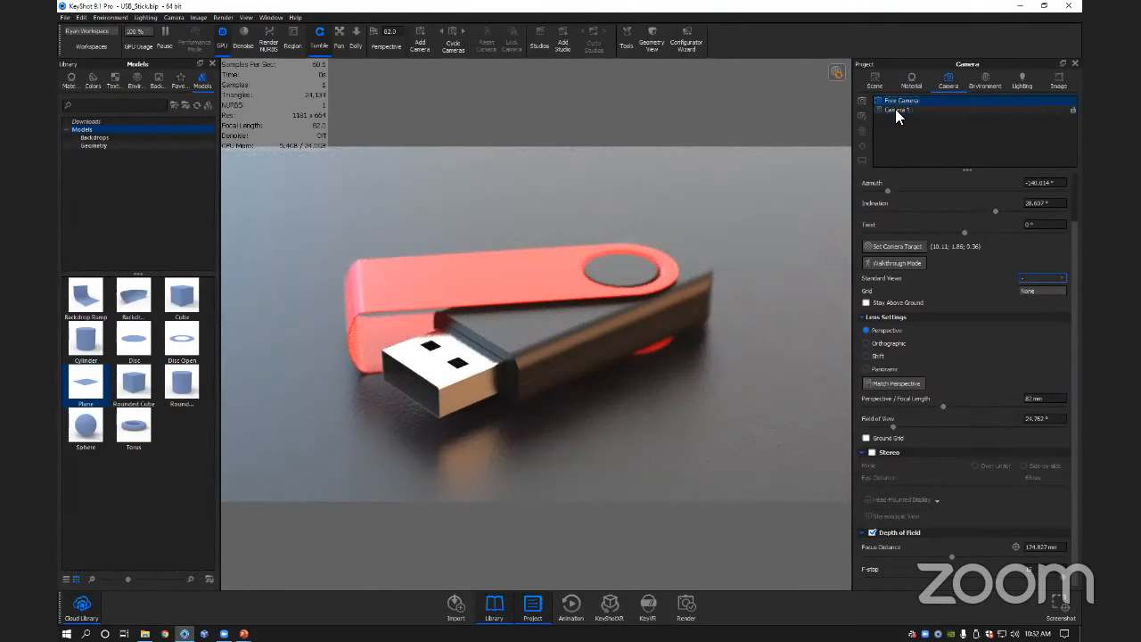
{"action": "left_click", "coordinate": [861, 160]}
Pan away from the saved framing and restore it by switching between Free Camera and Camera 1.
{"action": "middle_click_drag", "start_coordinate": [626, 313], "coordinate": [418, 288]}
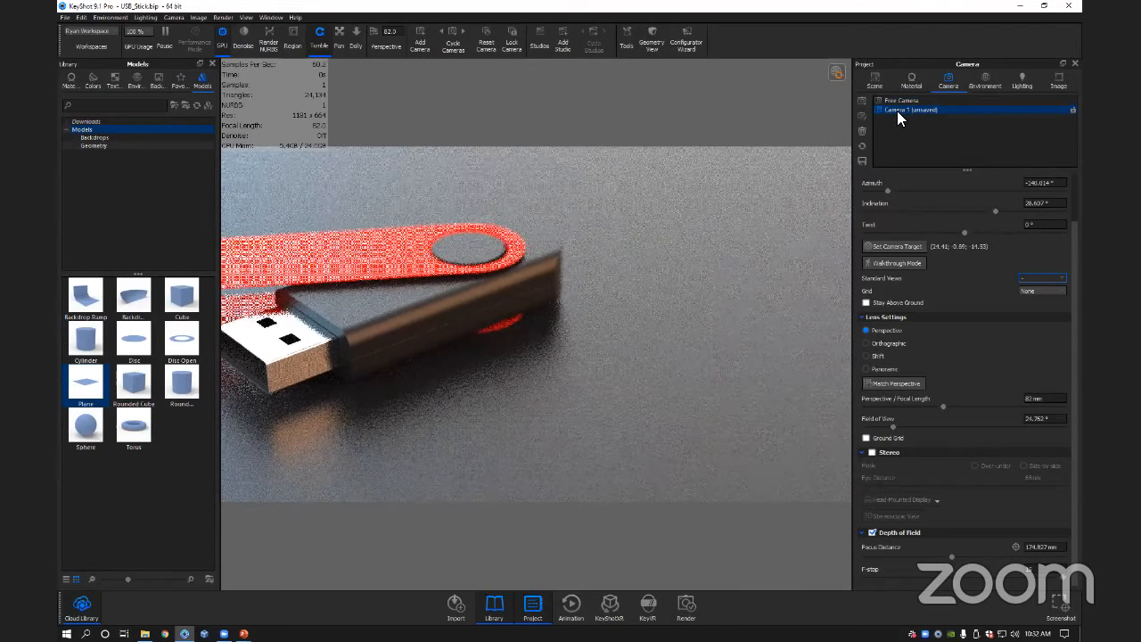
{"action": "left_click", "coordinate": [902, 101]}
{"action": "left_click", "coordinate": [899, 109]}
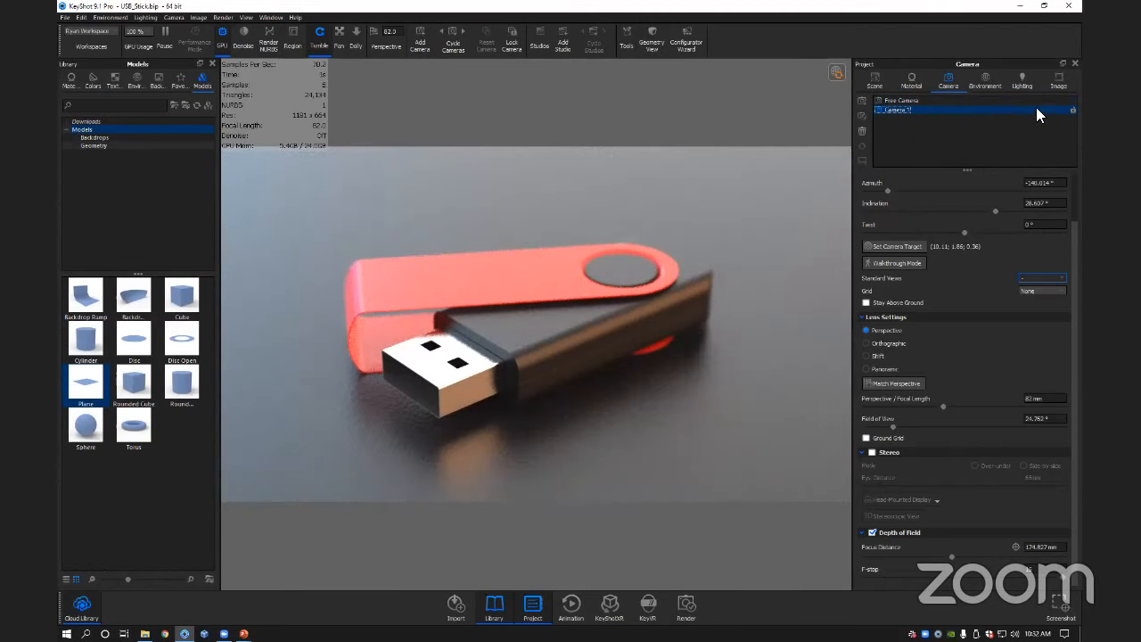
Switch the Default image style to Photographic, enable its Curve, lower the midtones to about -0.52 and raise the lights.
{"action": "left_click", "coordinate": [1058, 82]}
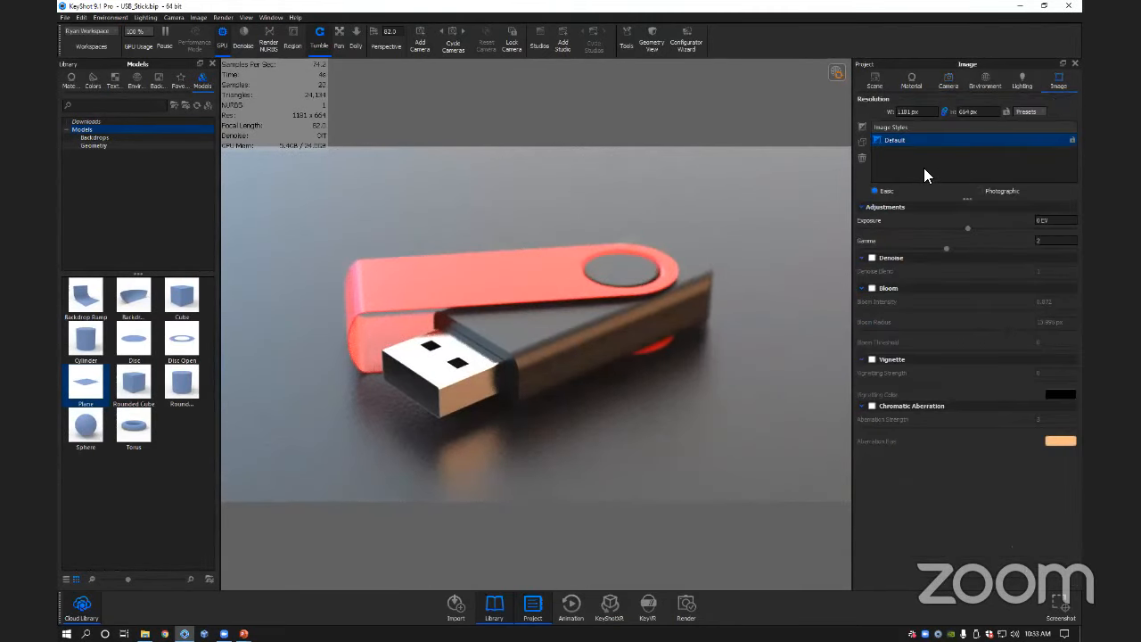
{"action": "left_click", "coordinate": [981, 190]}
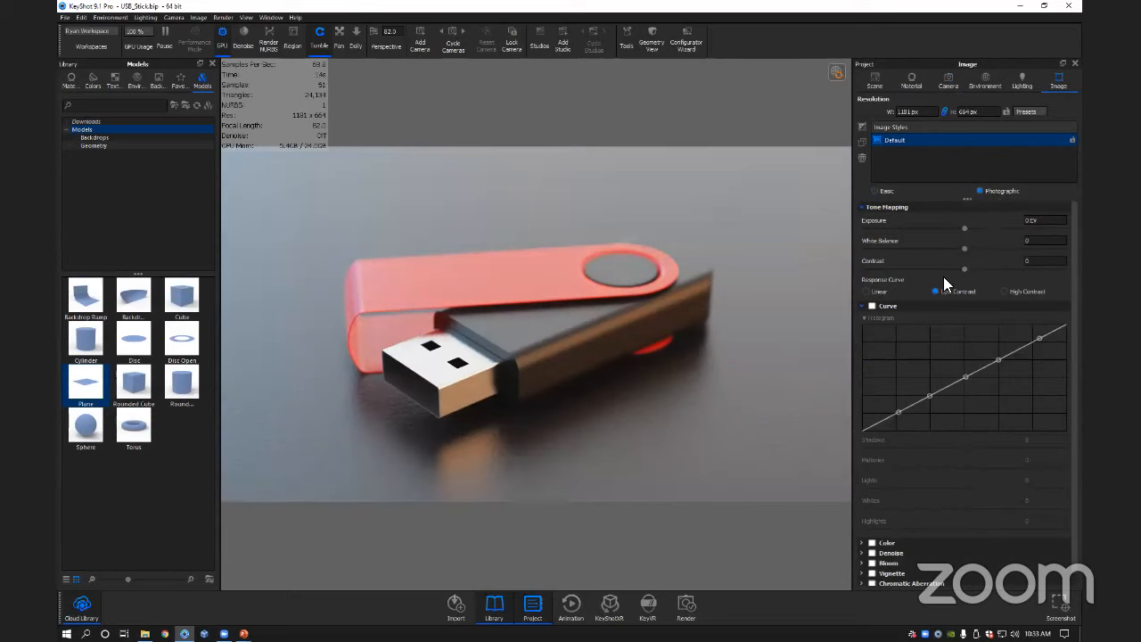
{"action": "left_click", "coordinate": [873, 305]}
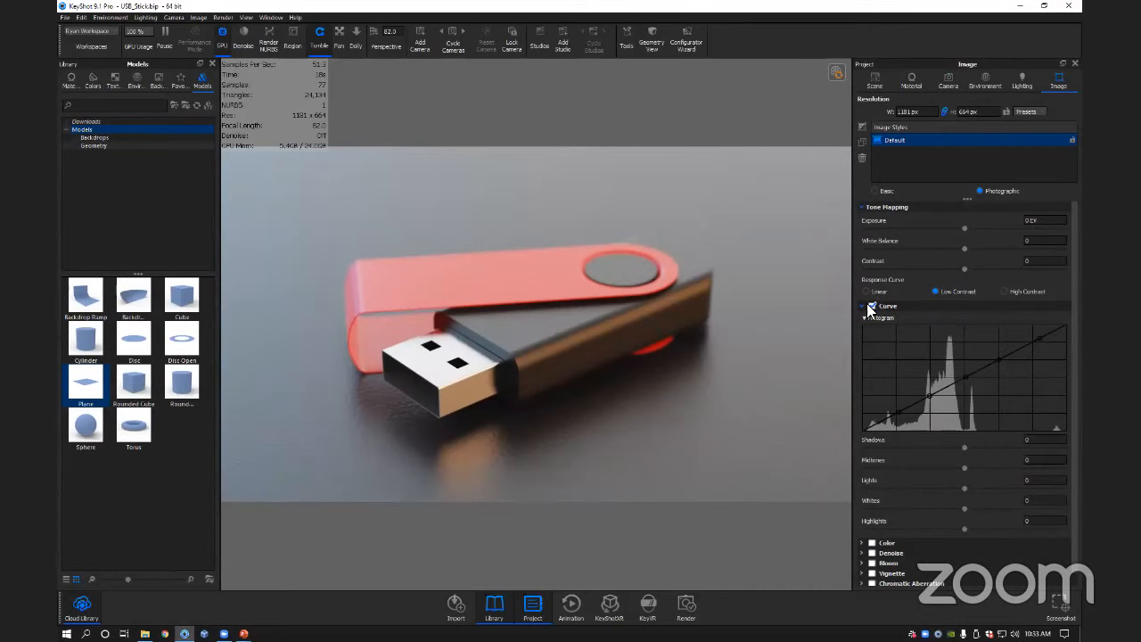
{"action": "mouse_move", "coordinate": [927, 394]}
{"action": "left_mouse_down"}
{"action": "mouse_move", "coordinate": [925, 370]}
{"action": "mouse_move", "coordinate": [929, 406]}
{"action": "left_mouse_up"}
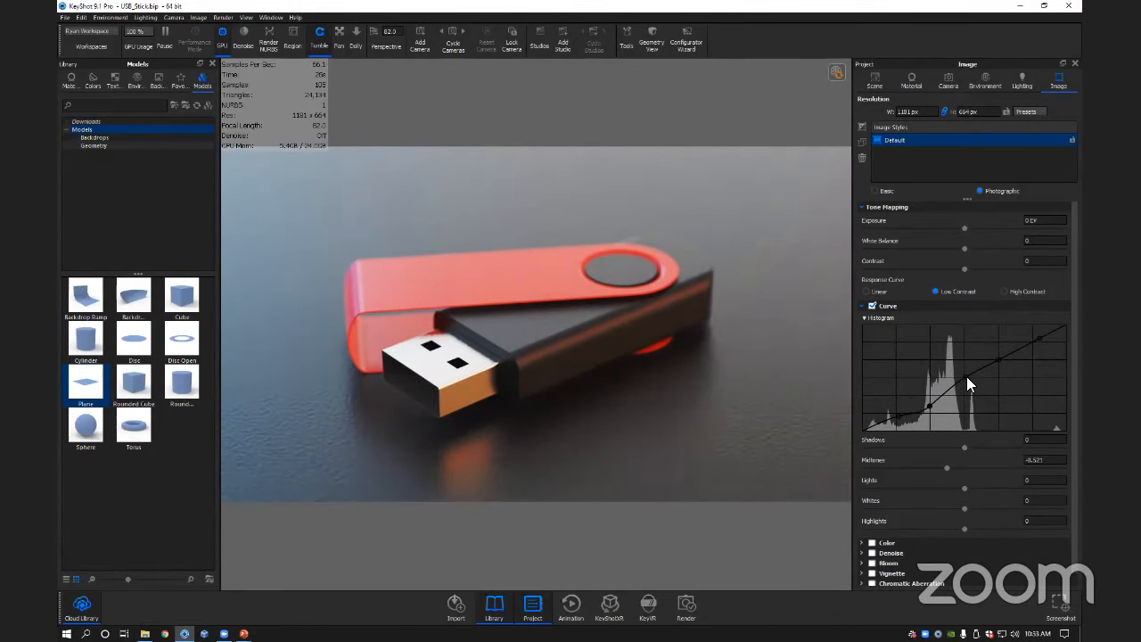
{"action": "left_click_drag", "start_coordinate": [966, 376], "coordinate": [996, 358]}
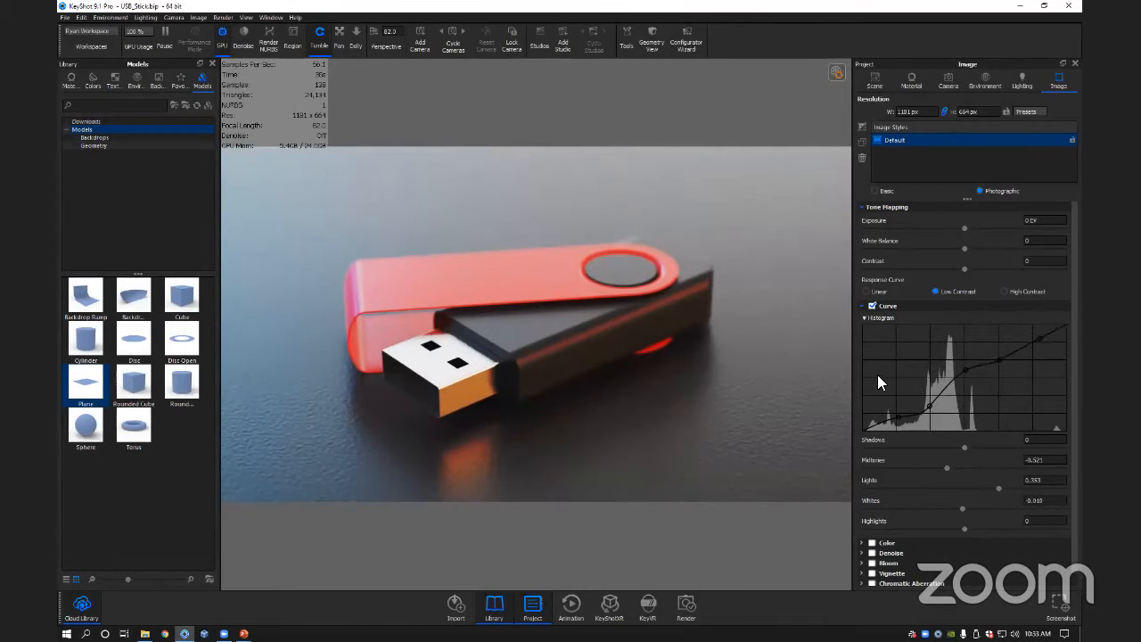
{"action": "scroll", "coordinate": [922, 482], "scroll_direction": "down", "scroll_amount": 1}
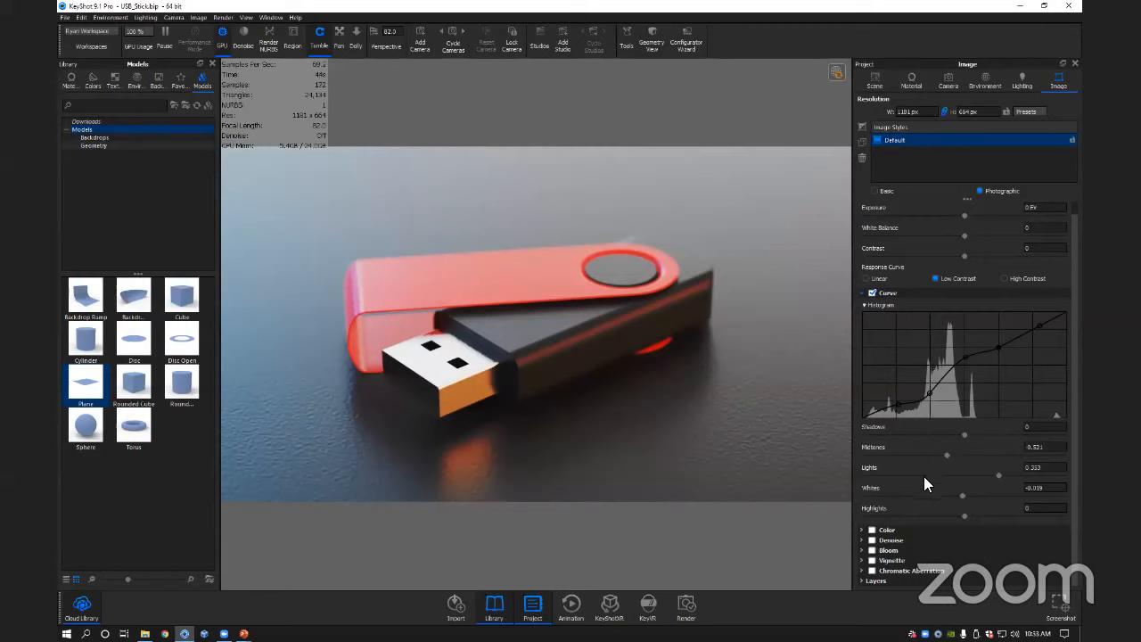
Add a second image style, compare it with Default, and leave the Default style active.
{"action": "left_click", "coordinate": [861, 126]}
{"action": "left_click", "coordinate": [928, 153]}
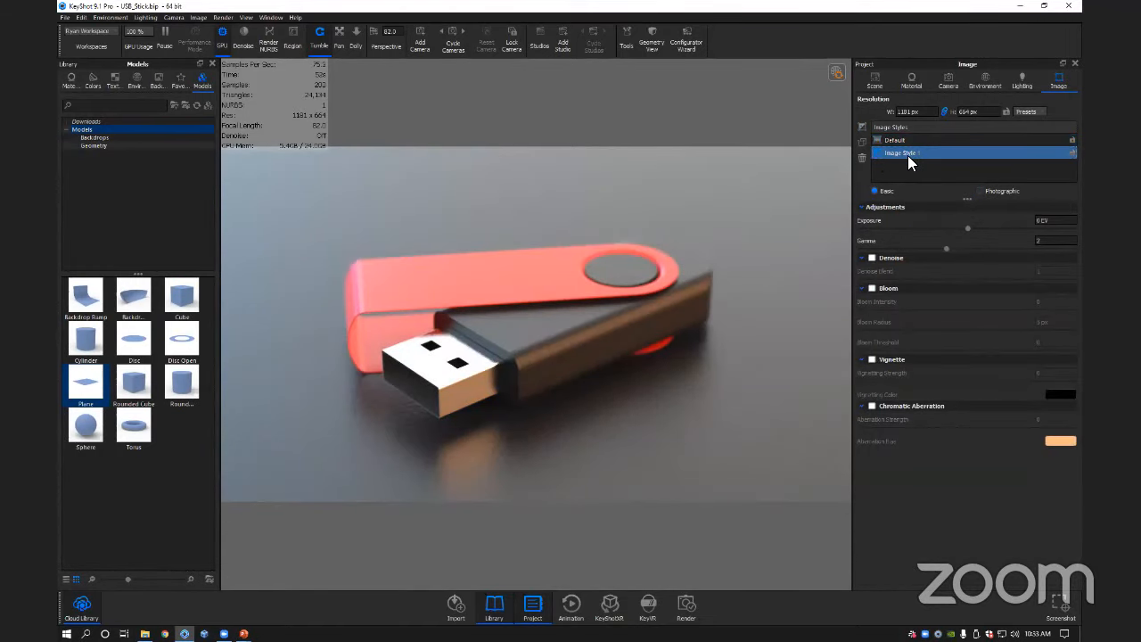
{"action": "left_click", "coordinate": [897, 143]}
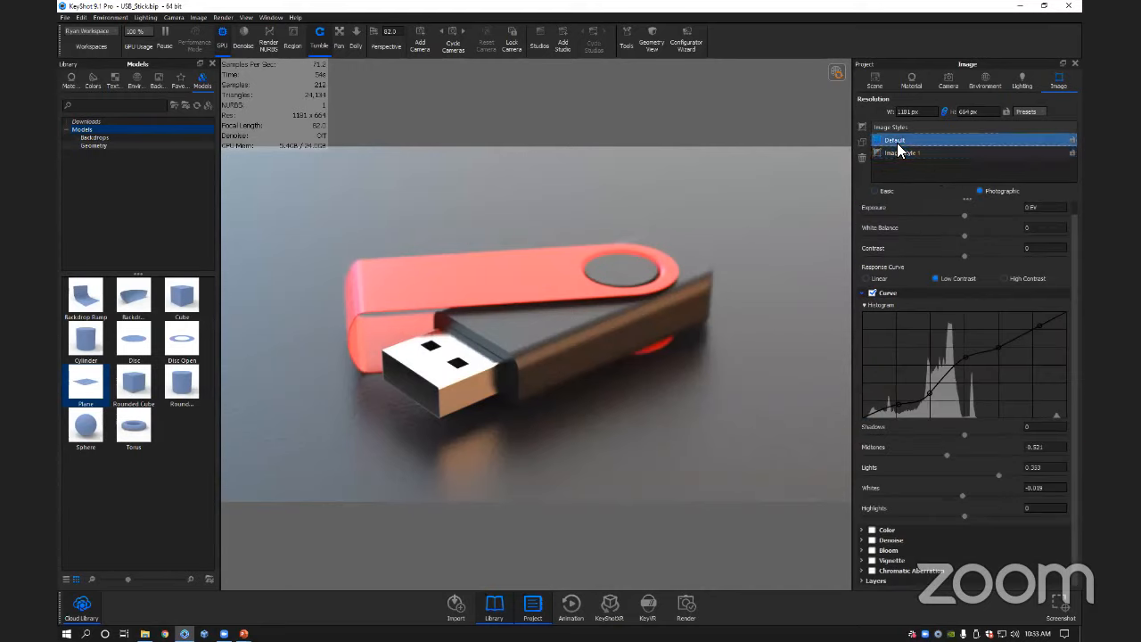
{"action": "left_click", "coordinate": [898, 152]}
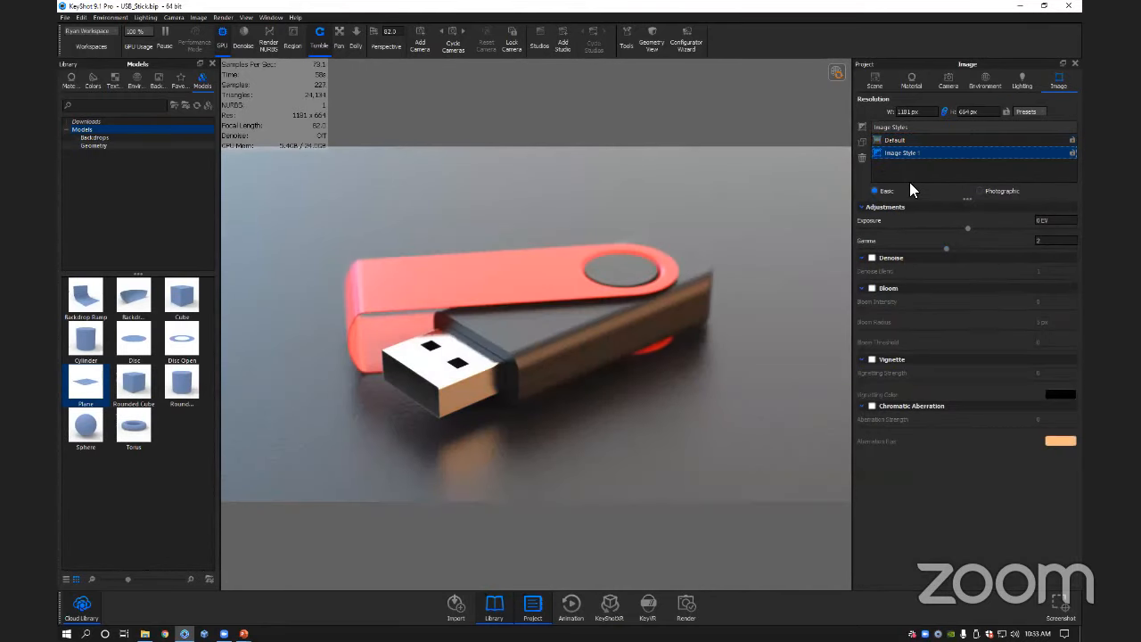
{"action": "left_click", "coordinate": [893, 141]}
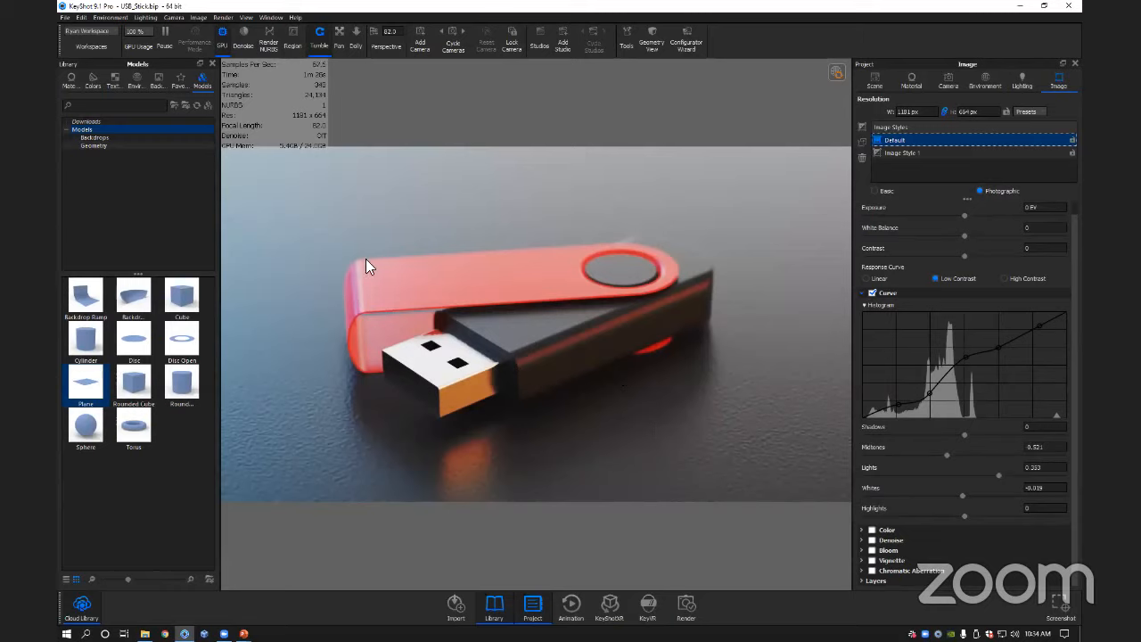
Open the still image render settings and look over the file name and output folder selection.
{"action": "left_click", "coordinate": [686, 604]}
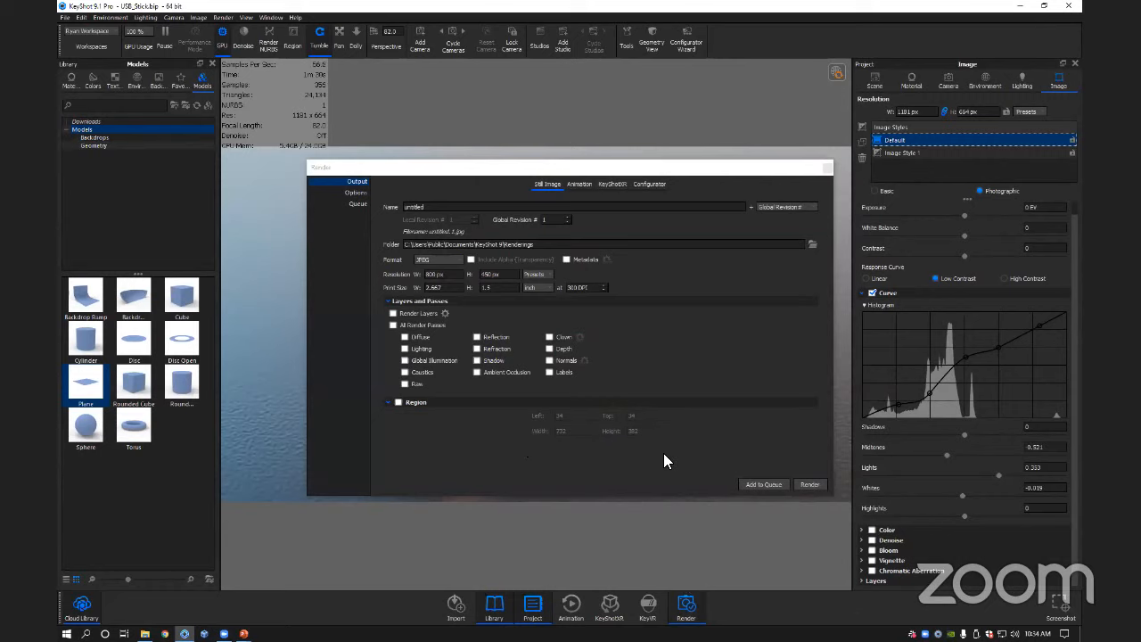
{"action": "left_click_drag", "start_coordinate": [629, 172], "coordinate": [606, 162]}
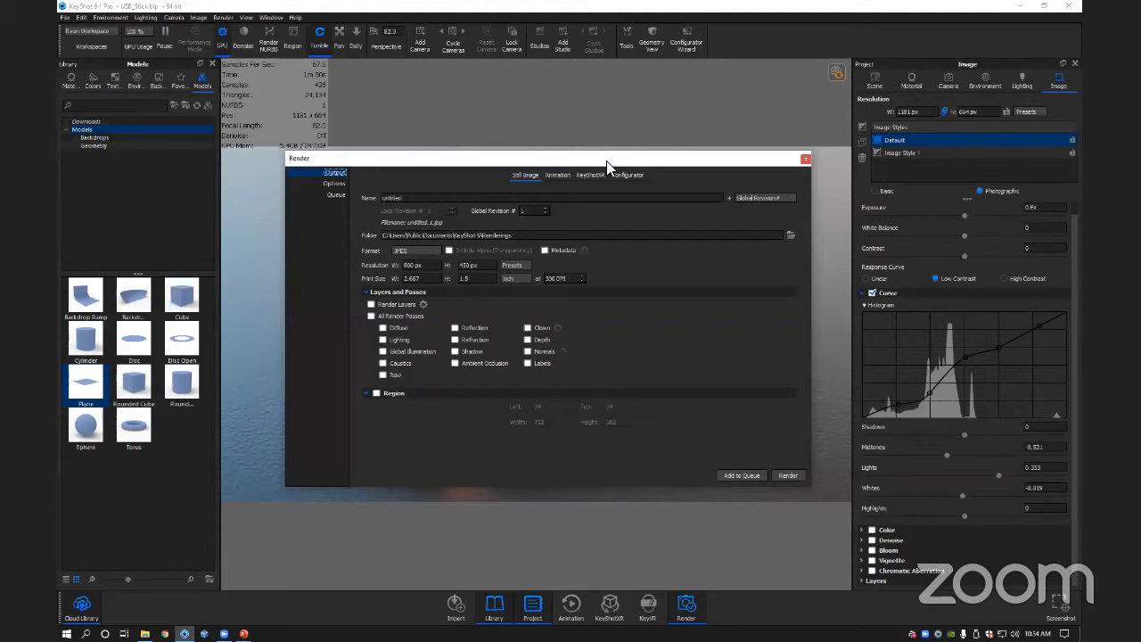
{"action": "double_click", "coordinate": [392, 198]}
{"action": "left_click_drag", "start_coordinate": [433, 161], "coordinate": [458, 165]}
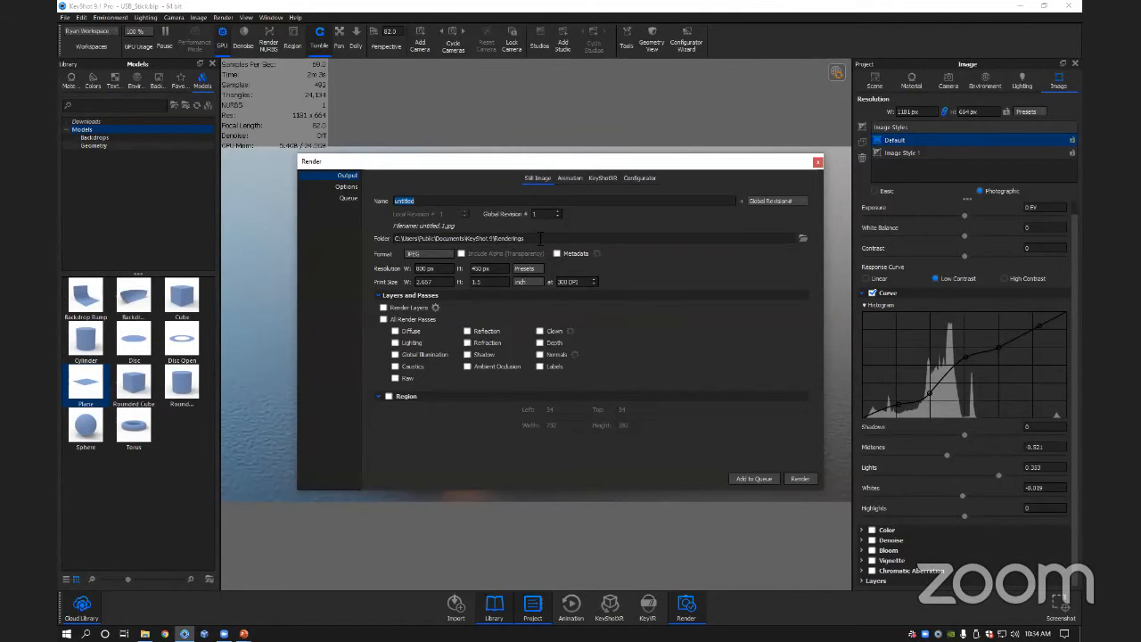
{"action": "left_click", "coordinate": [803, 238]}
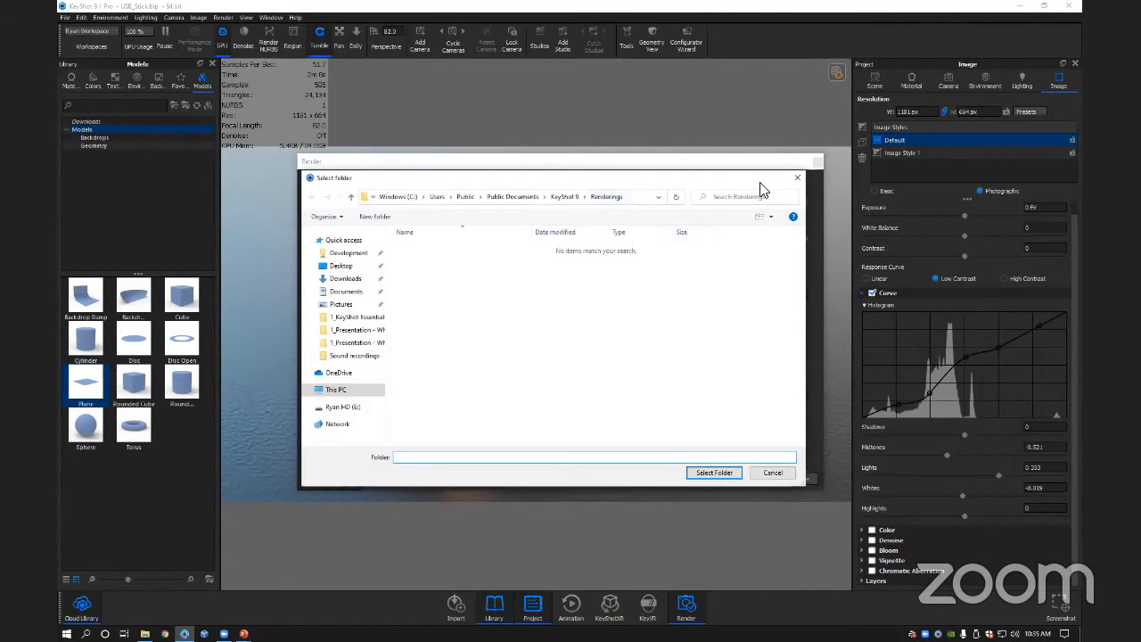
{"action": "left_click", "coordinate": [798, 181]}
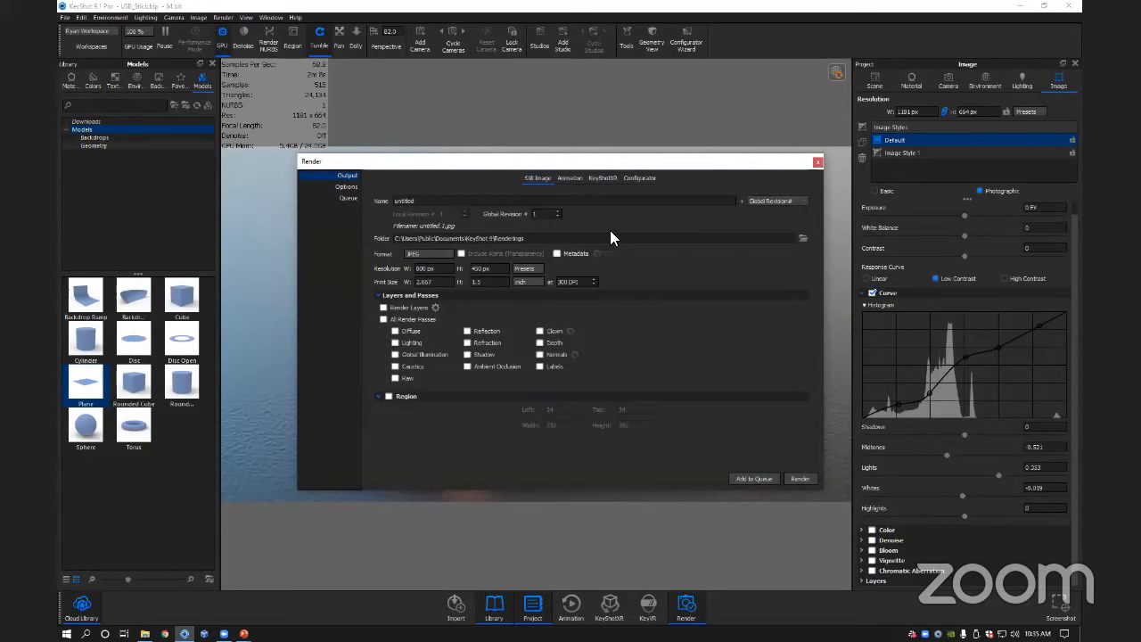
{"action": "left_click_drag", "start_coordinate": [626, 168], "coordinate": [613, 171]}
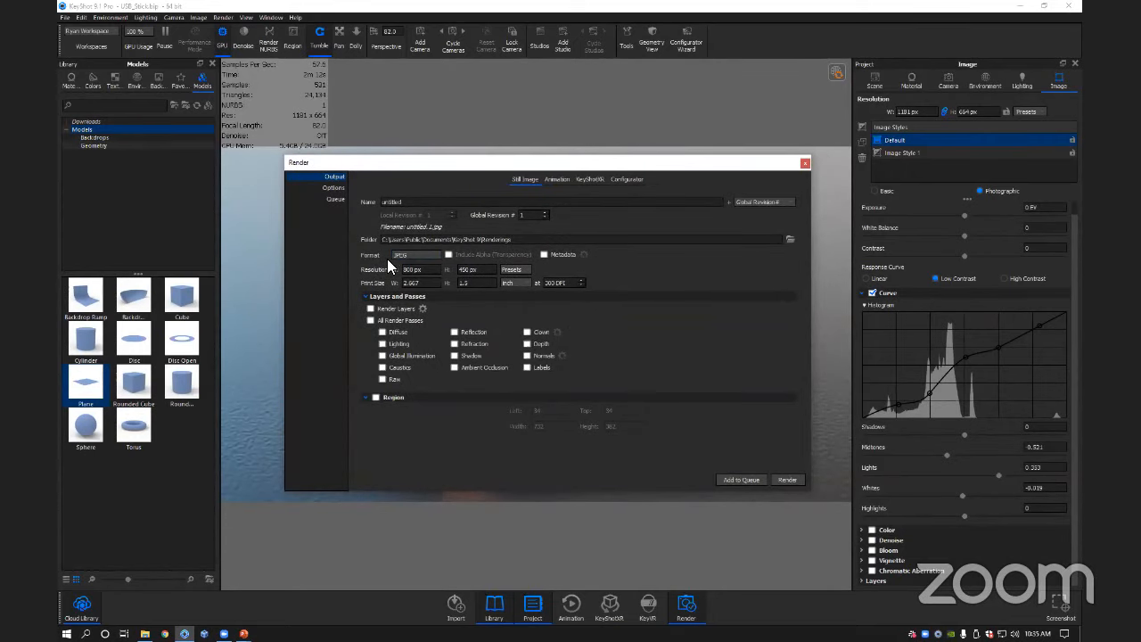
Set the output format of the still image to PNG.
{"action": "left_click", "coordinate": [432, 255]}
{"action": "left_click", "coordinate": [431, 253]}
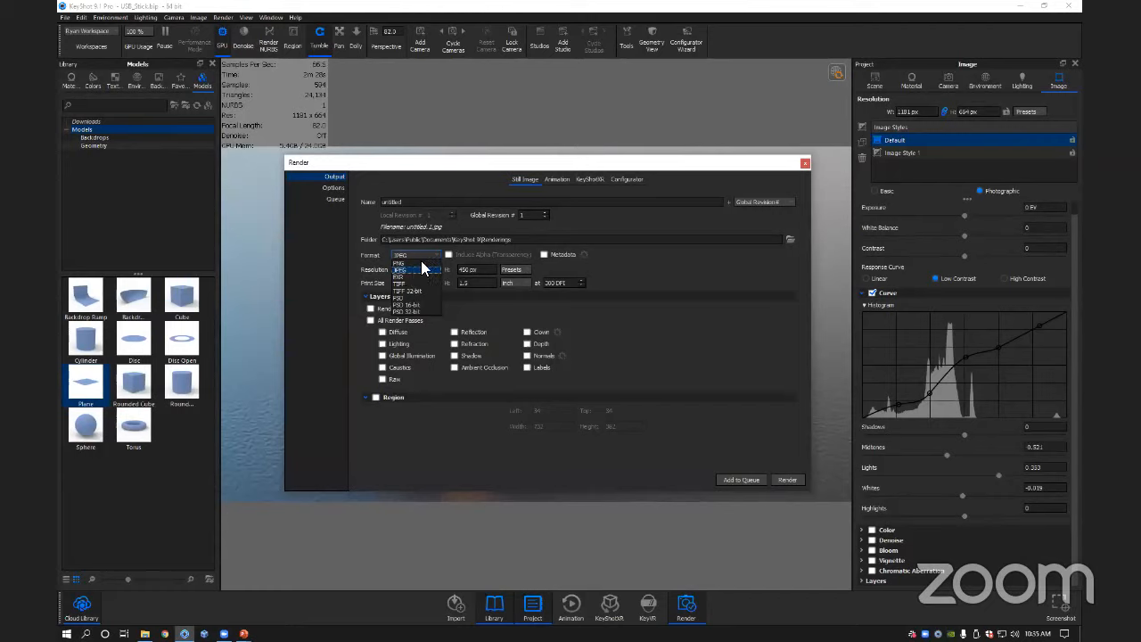
{"action": "left_click", "coordinate": [417, 263]}
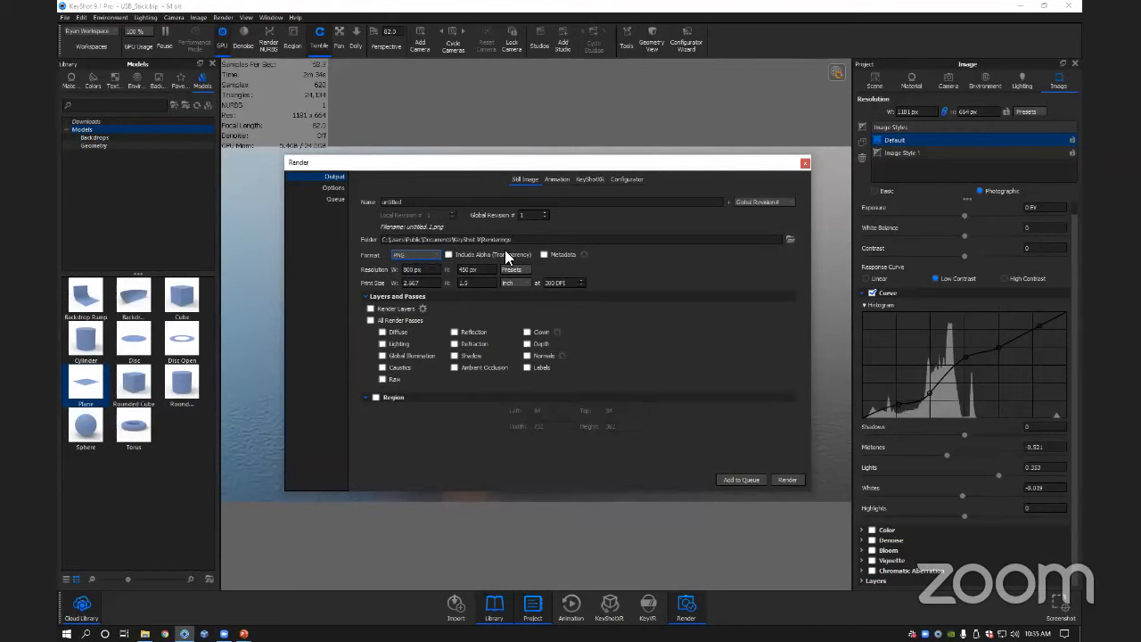
Set the render width to 1920 px and apply the landscape 16:9 preset to the scene's image resolution.
{"action": "left_click", "coordinate": [417, 270]}
{"action": "type", "text": "1920"}
{"action": "left_click", "coordinate": [488, 269]}
{"action": "left_click", "coordinate": [1033, 109]}
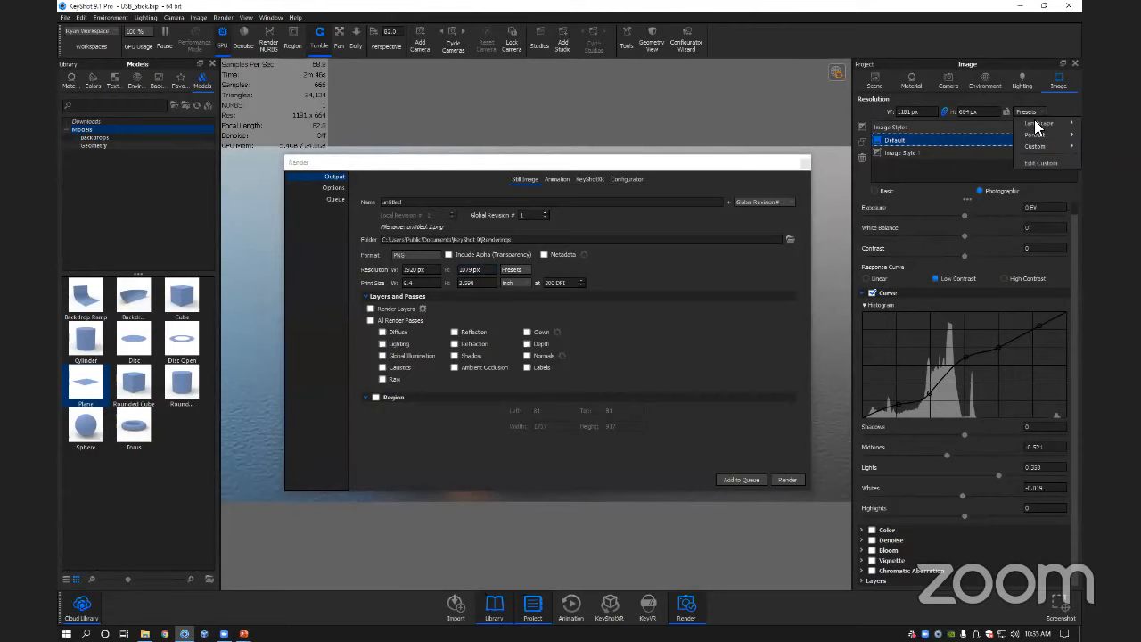
{"action": "mouse_move", "coordinate": [1033, 123]}
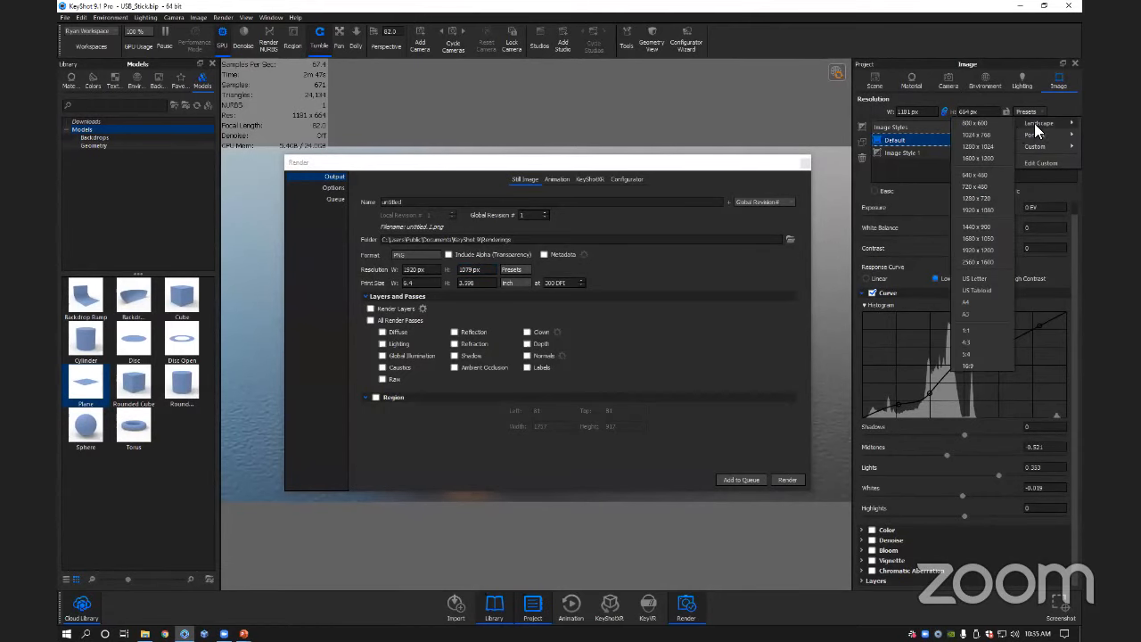
{"action": "left_click", "coordinate": [968, 366]}
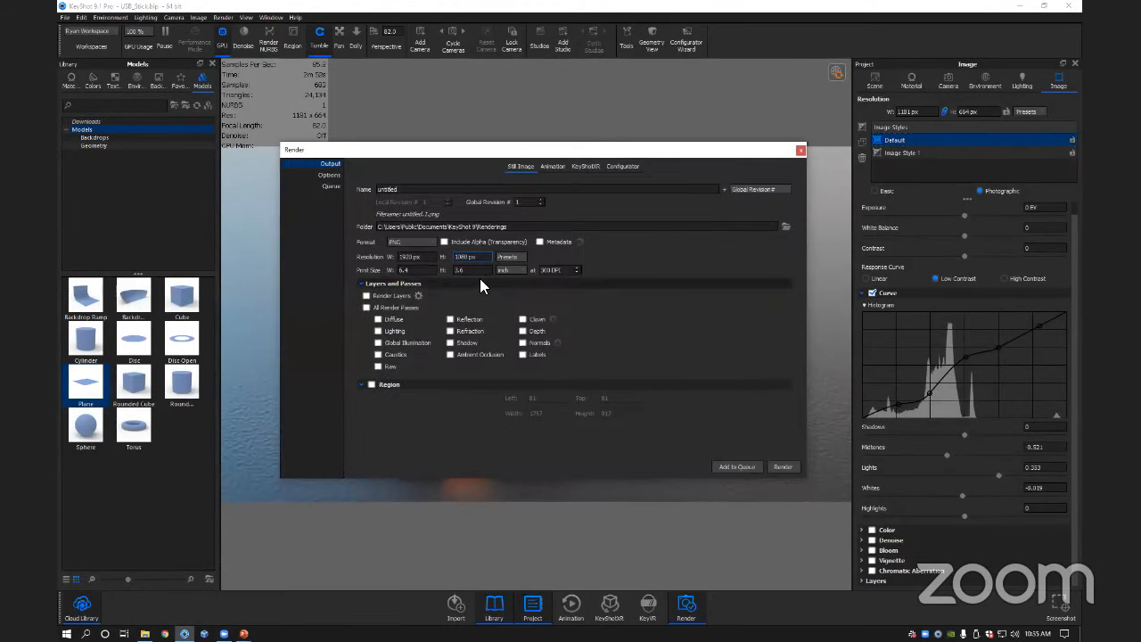
Try the 3840 x 2160 and 1280 x 720 render resolution presets and return to 1920 x 1080.
{"action": "left_click", "coordinate": [508, 259]}
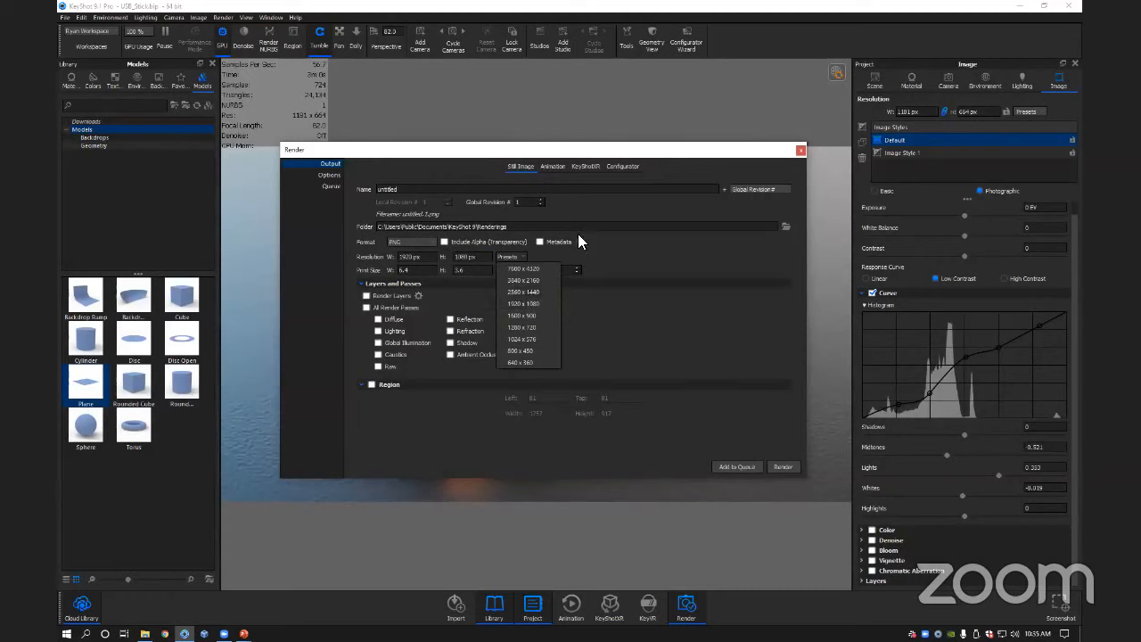
{"action": "left_click", "coordinate": [525, 280]}
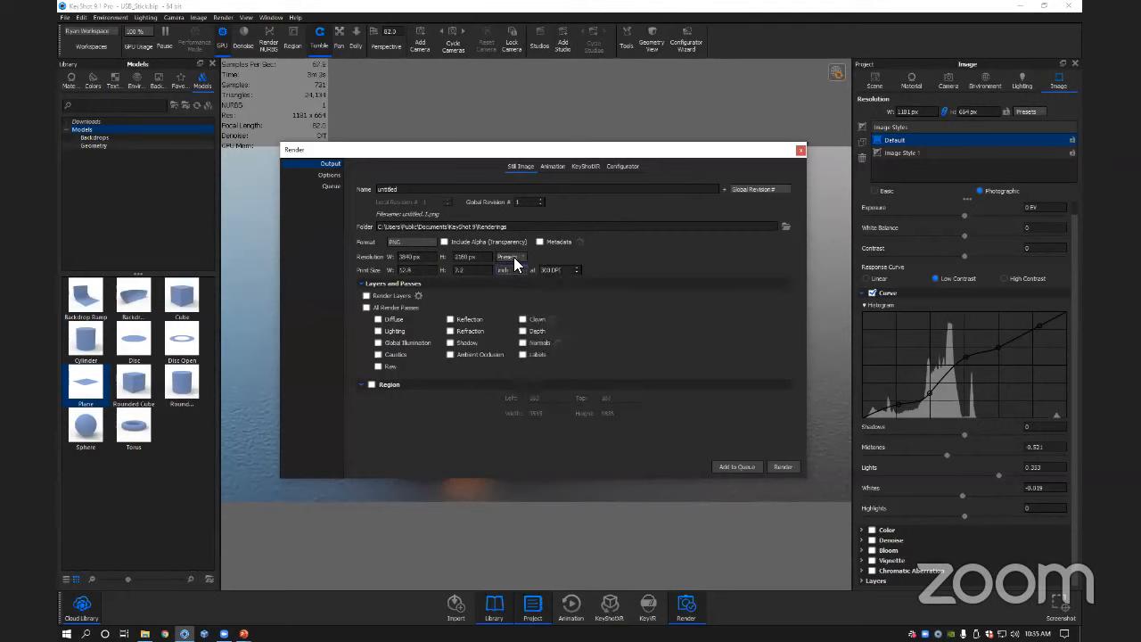
{"action": "left_click", "coordinate": [513, 257]}
{"action": "left_click", "coordinate": [511, 327]}
{"action": "left_click", "coordinate": [505, 259]}
{"action": "left_click", "coordinate": [517, 304]}
Try enabling the Clown, Normals, Labels and Shadow render passes and look through the available output formats.
{"action": "left_click", "coordinate": [523, 319]}
{"action": "left_click", "coordinate": [522, 342]}
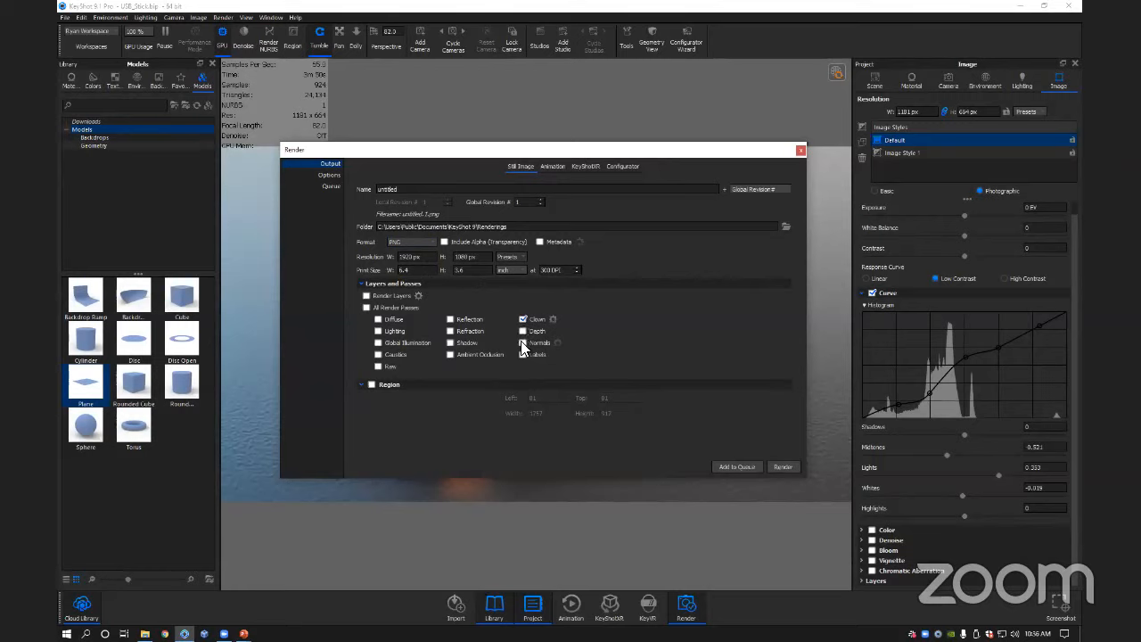
{"action": "left_click", "coordinate": [523, 354]}
{"action": "left_click", "coordinate": [451, 343]}
{"action": "left_click", "coordinate": [424, 242]}
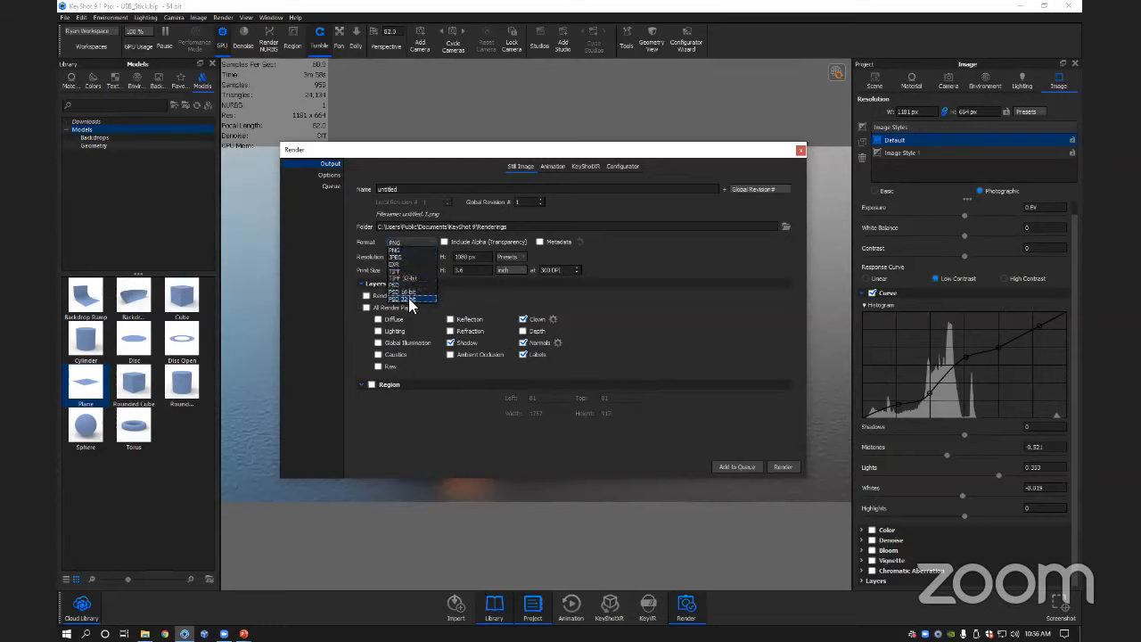
{"action": "left_click", "coordinate": [543, 305]}
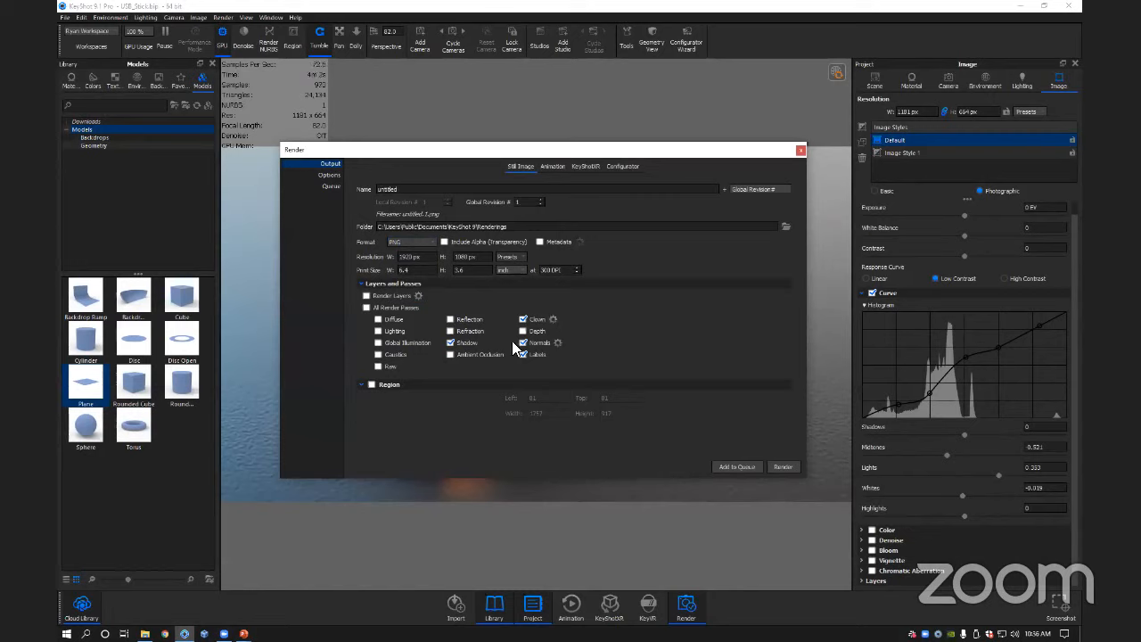
{"action": "left_click", "coordinate": [430, 242]}
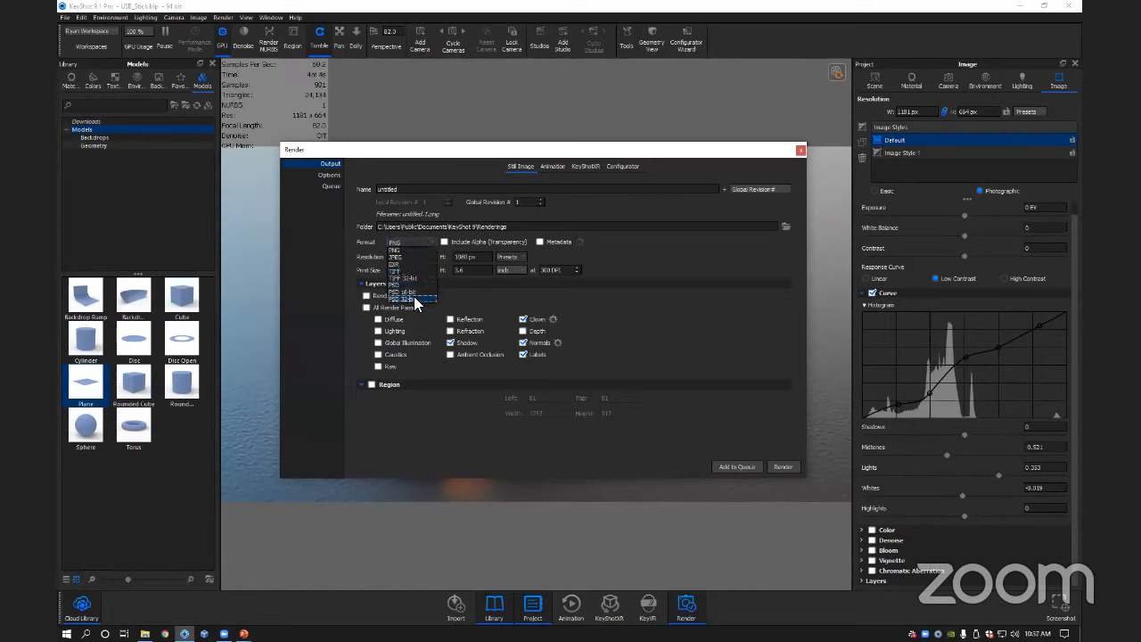
{"action": "left_click", "coordinate": [502, 292]}
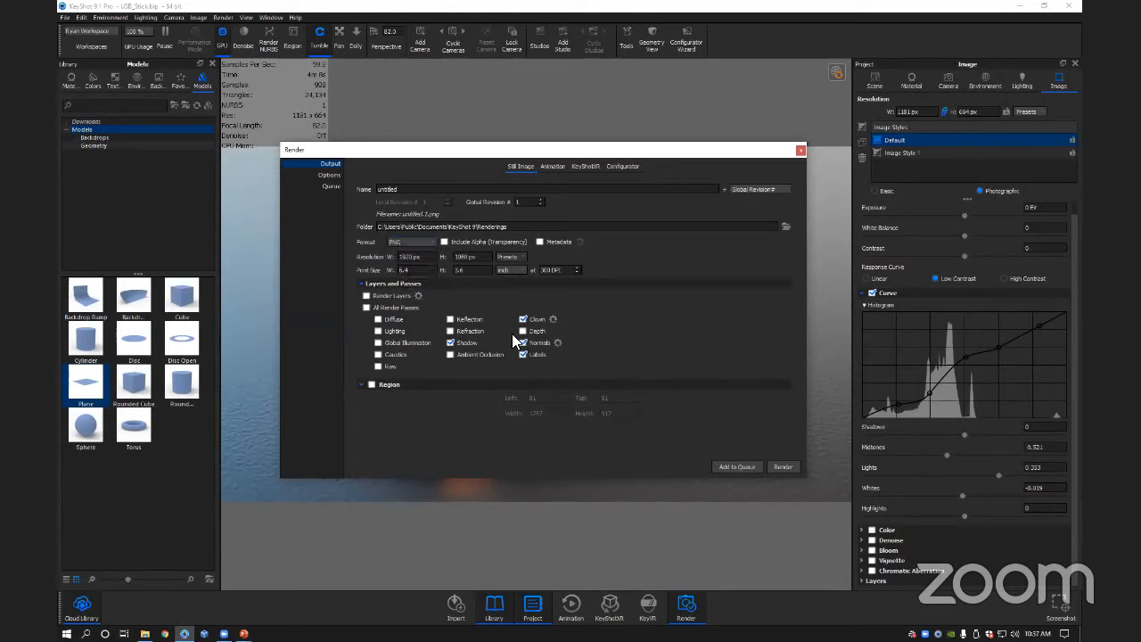
Disable the Clown, Normals, Labels and Shadow render passes.
{"action": "left_click", "coordinate": [522, 319]}
{"action": "left_click", "coordinate": [523, 343]}
{"action": "left_click", "coordinate": [524, 354]}
{"action": "left_click", "coordinate": [450, 344]}
Enable the render region and shrink it to about 559 x 398 px over the USB stick where the connector meets the housing.
{"action": "left_click_drag", "start_coordinate": [489, 150], "coordinate": [736, 88]}
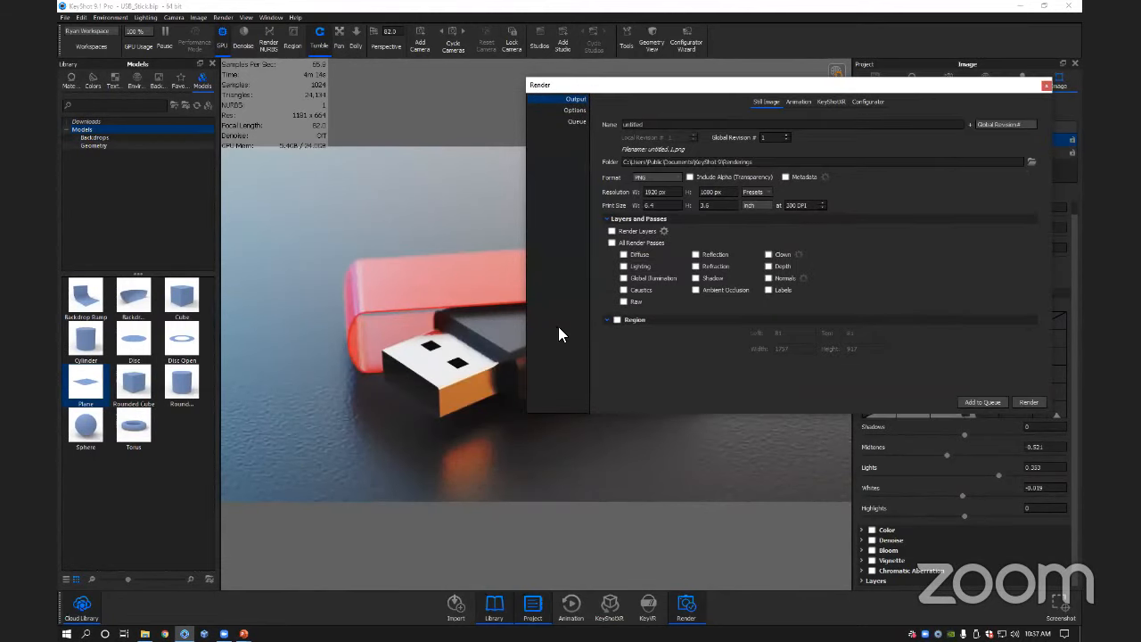
{"action": "left_click", "coordinate": [617, 320]}
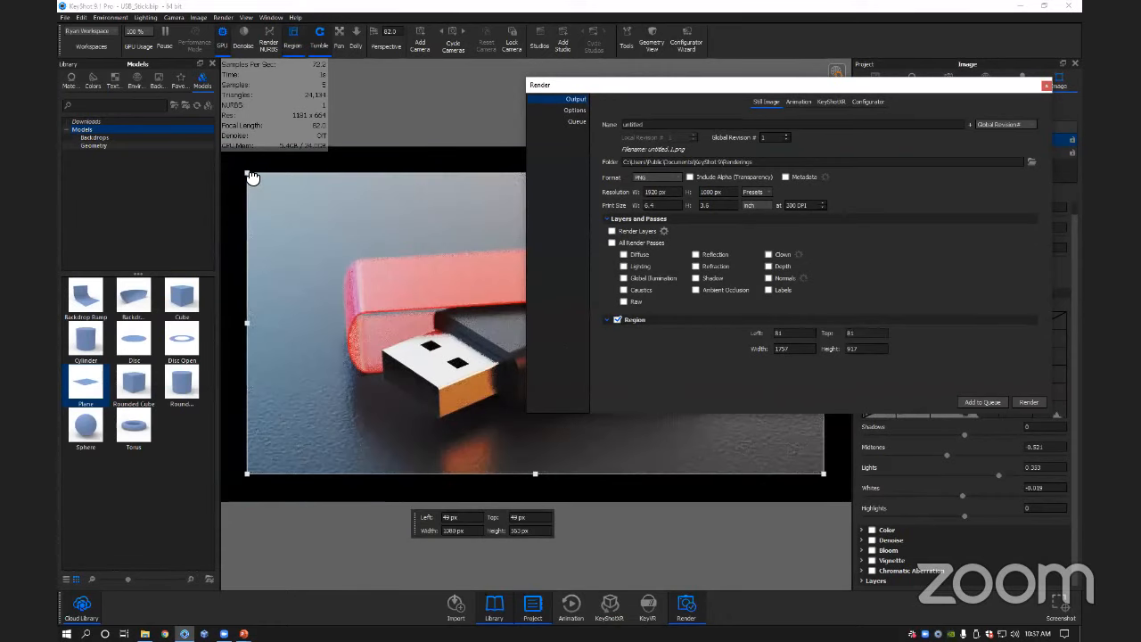
{"action": "left_click_drag", "start_coordinate": [248, 178], "coordinate": [253, 178]}
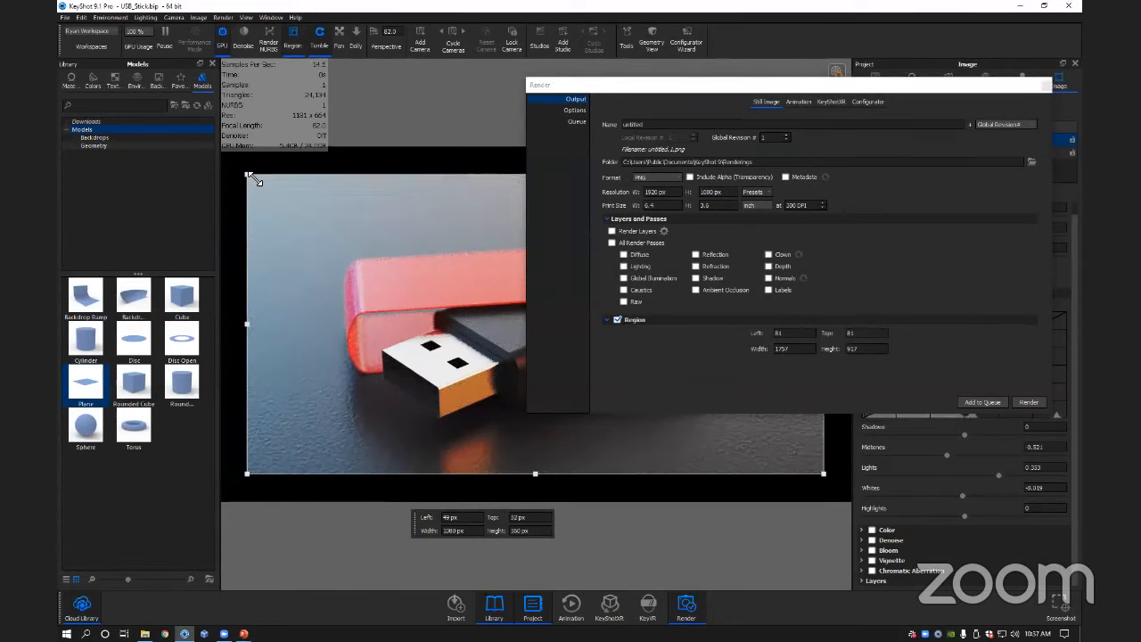
{"action": "left_click_drag", "start_coordinate": [384, 247], "coordinate": [476, 280]}
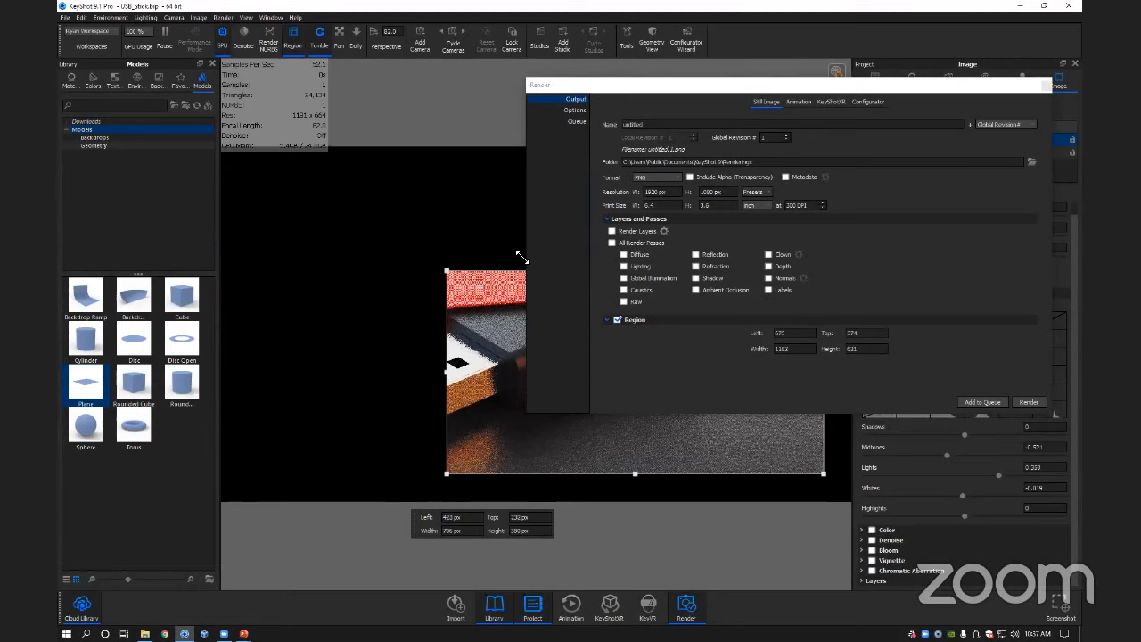
{"action": "left_click_drag", "start_coordinate": [660, 94], "coordinate": [729, 53]}
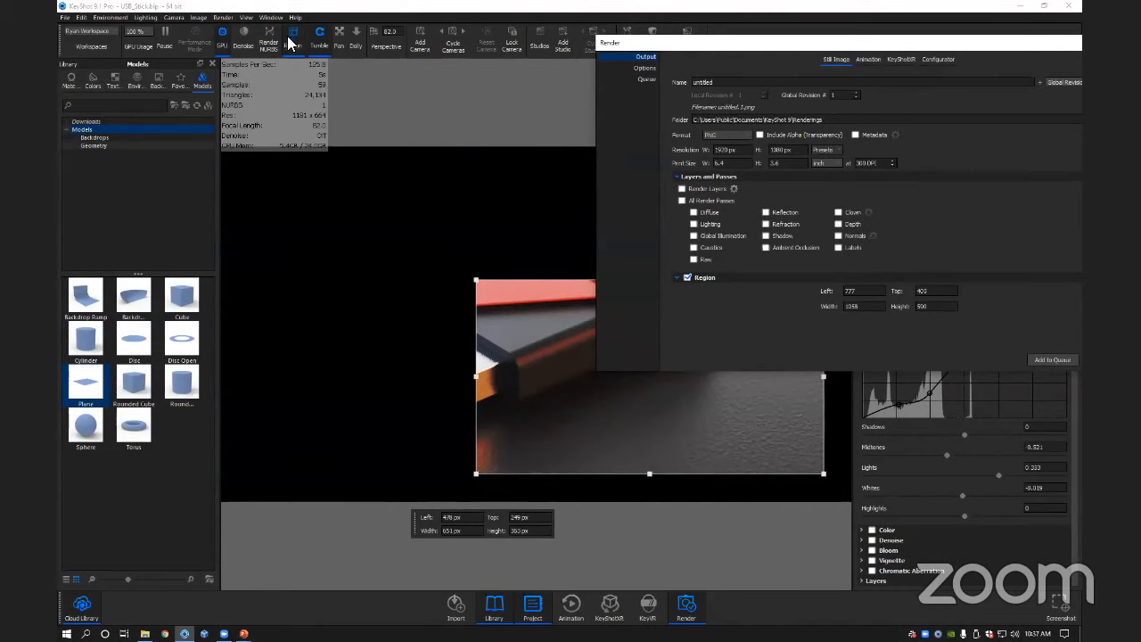
{"action": "left_click_drag", "start_coordinate": [825, 475], "coordinate": [661, 412]}
{"action": "left_click_drag", "start_coordinate": [553, 339], "coordinate": [510, 355]}
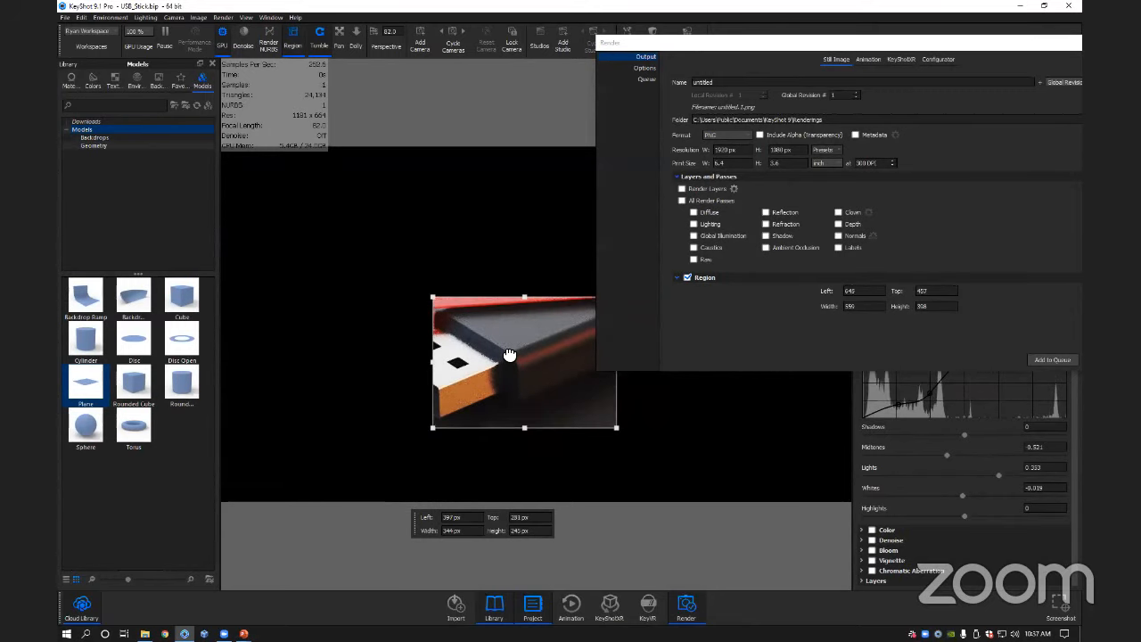
Switch to the Free Camera, disable its depth of field and inspect the USB stick up close within the render region.
{"action": "scroll", "coordinate": [524, 361], "scroll_direction": "up", "scroll_amount": 3}
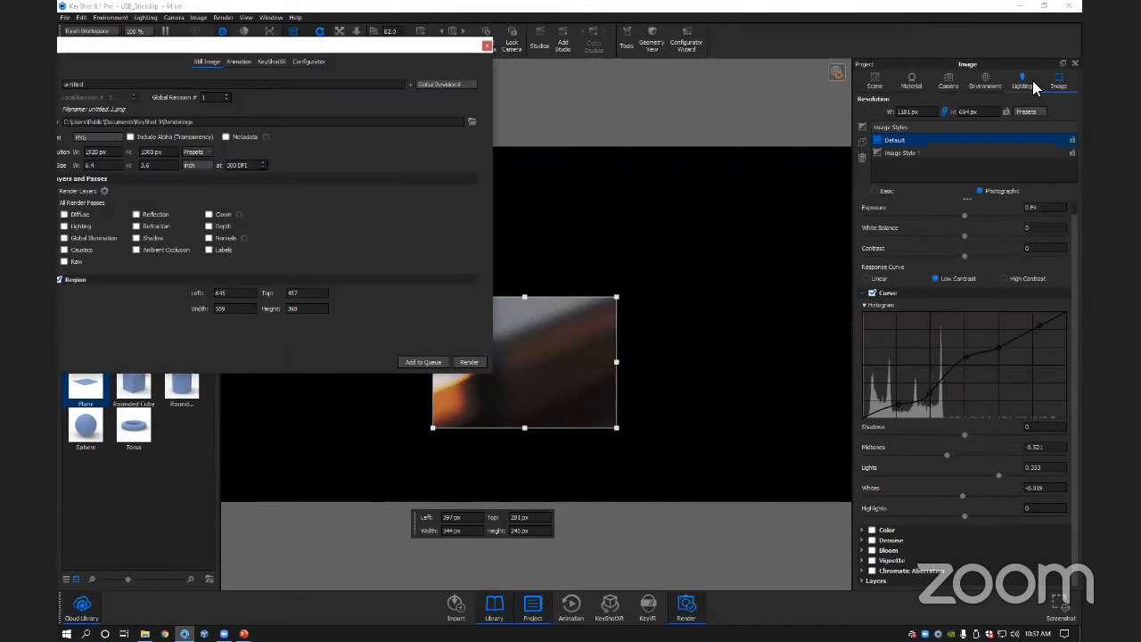
{"action": "left_click_drag", "start_coordinate": [922, 46], "coordinate": [382, 46]}
{"action": "left_click", "coordinate": [948, 80]}
{"action": "left_click", "coordinate": [914, 102]}
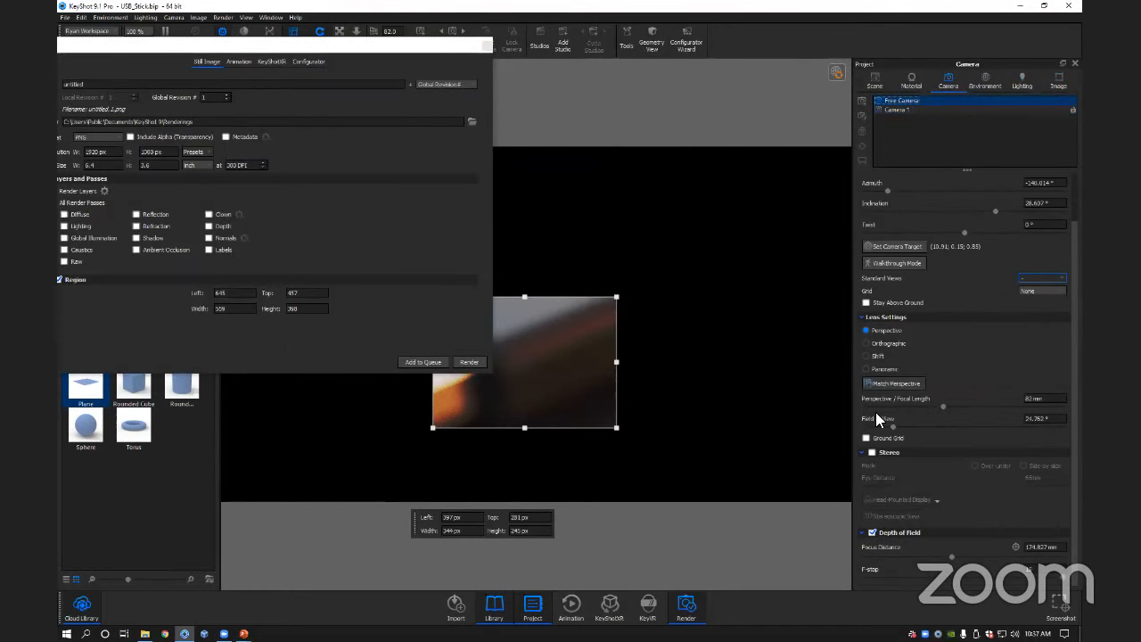
{"action": "left_click", "coordinate": [872, 533]}
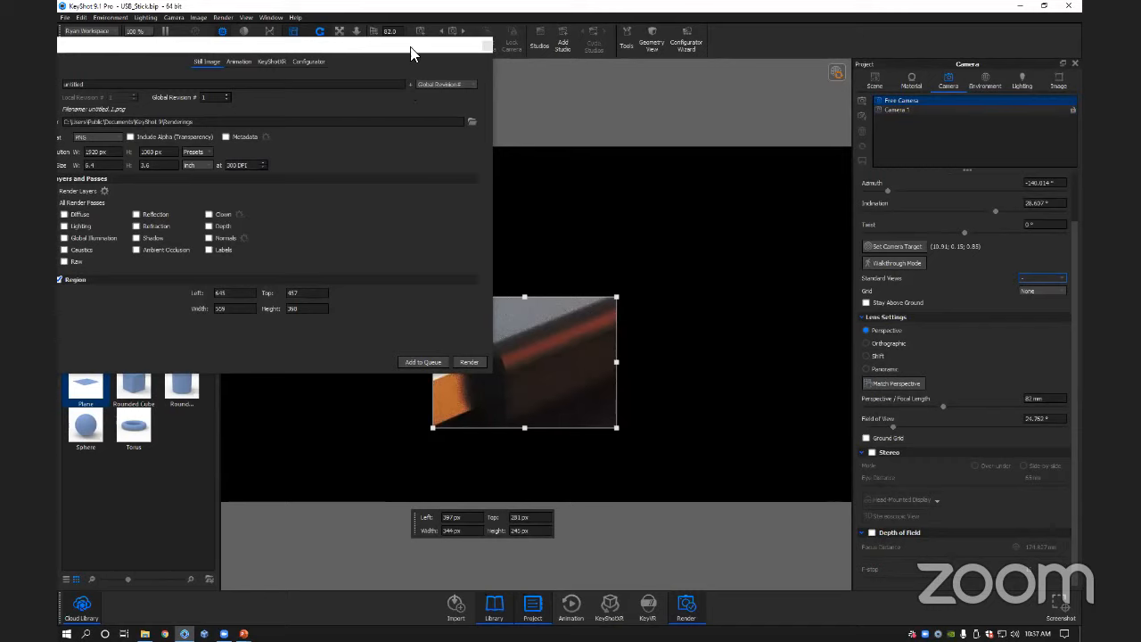
{"action": "left_click_drag", "start_coordinate": [412, 47], "coordinate": [1023, 78]}
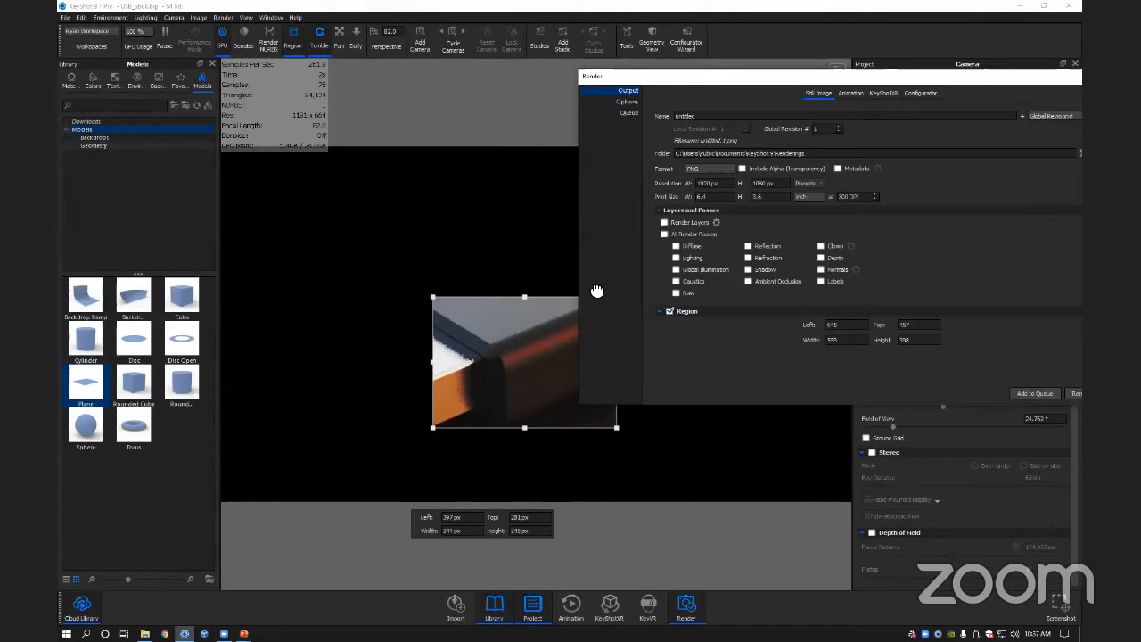
{"action": "left_click_drag", "start_coordinate": [500, 382], "coordinate": [496, 337]}
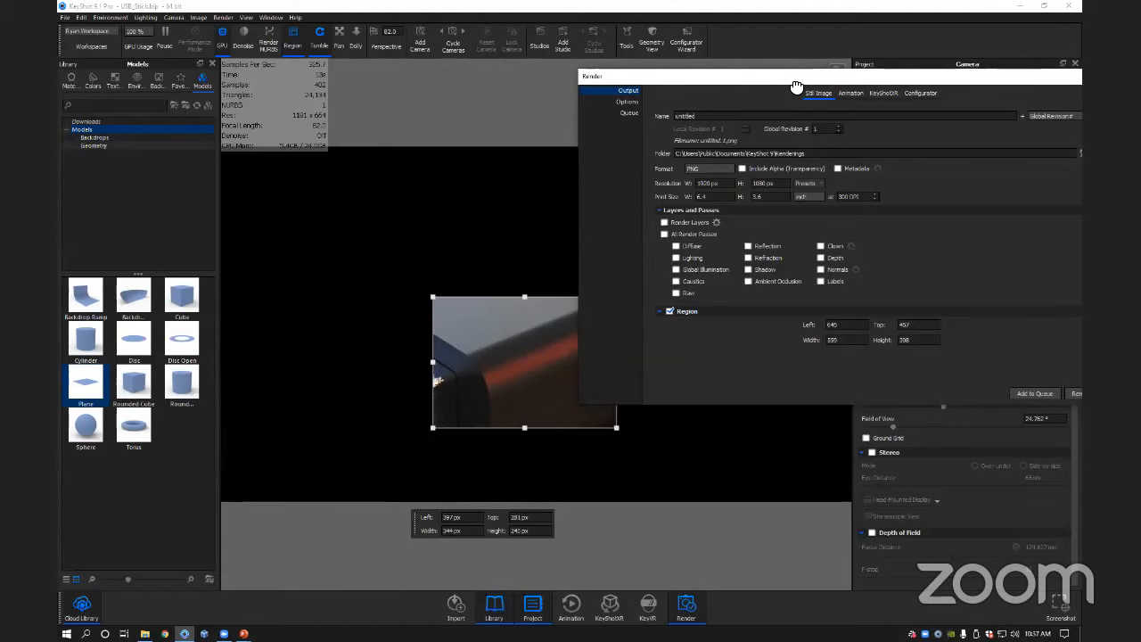
Disable the render region and restore the saved Camera 1 view.
{"action": "left_click_drag", "start_coordinate": [796, 87], "coordinate": [286, 35]}
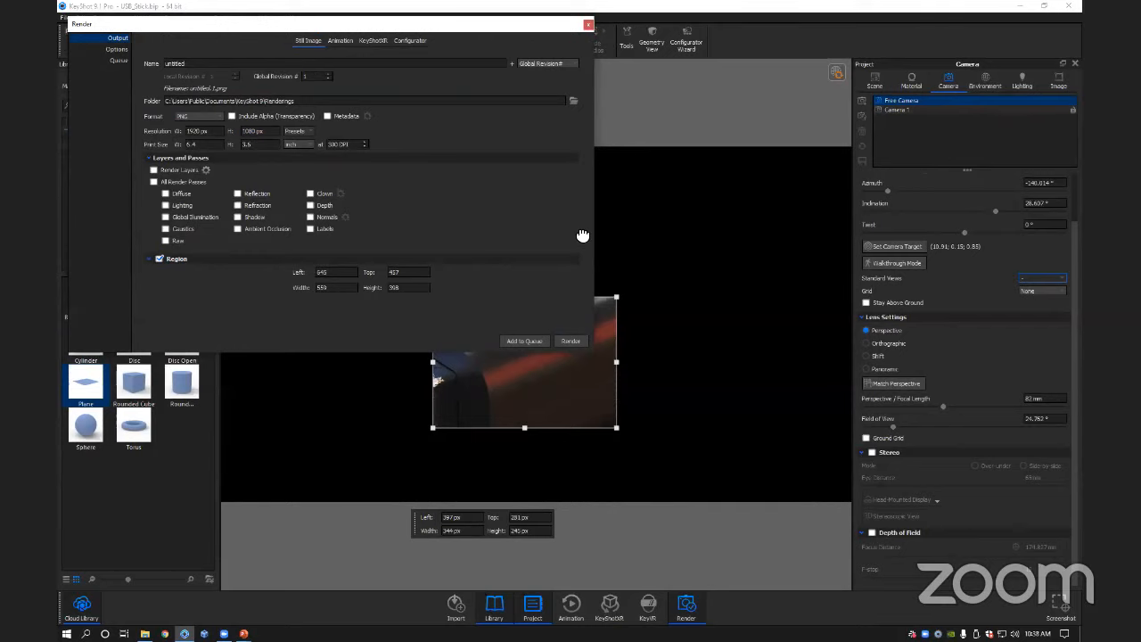
{"action": "left_click", "coordinate": [159, 260]}
{"action": "left_click", "coordinate": [917, 110]}
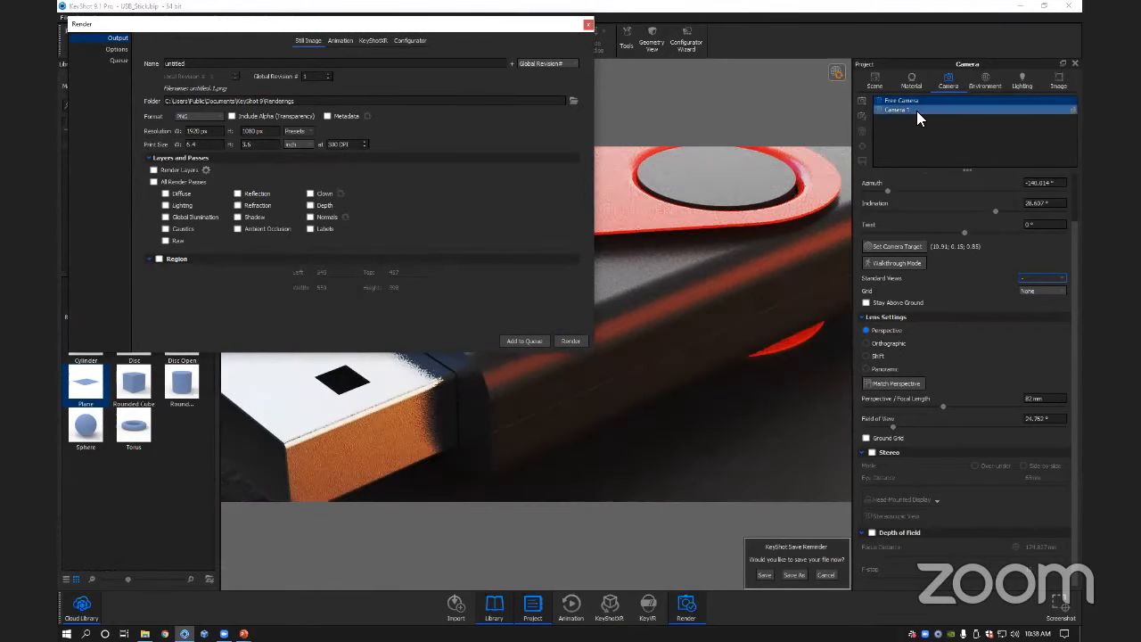
{"action": "left_click", "coordinate": [492, 27]}
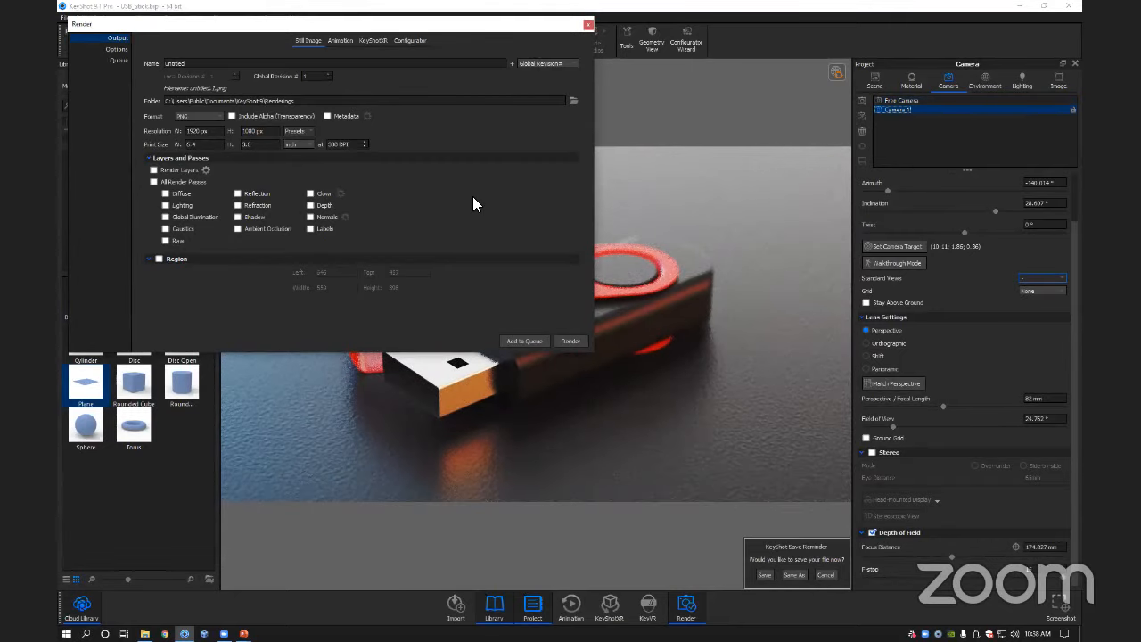
{"action": "left_click_drag", "start_coordinate": [472, 25], "coordinate": [838, 144]}
{"action": "left_click", "coordinate": [746, 150]}
{"action": "left_click", "coordinate": [739, 183]}
{"action": "double_click", "coordinate": [891, 108]}
{"action": "left_click_drag", "start_coordinate": [747, 155], "coordinate": [818, 107]}
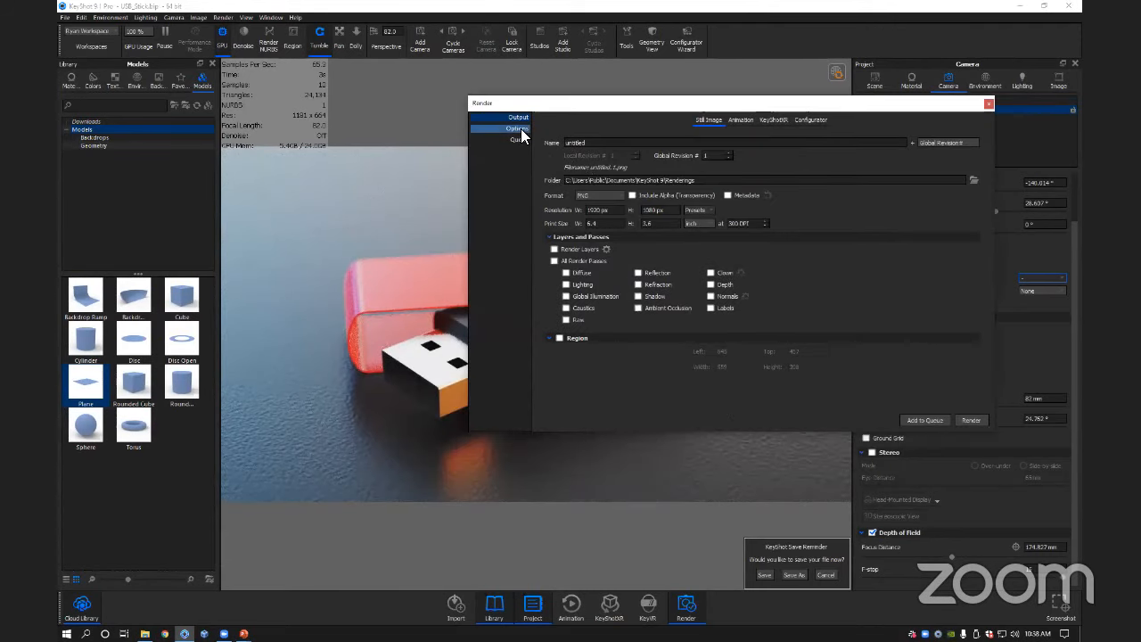
Set the still image render quality to Maximum Samples in the render options.
{"action": "left_click", "coordinate": [519, 128]}
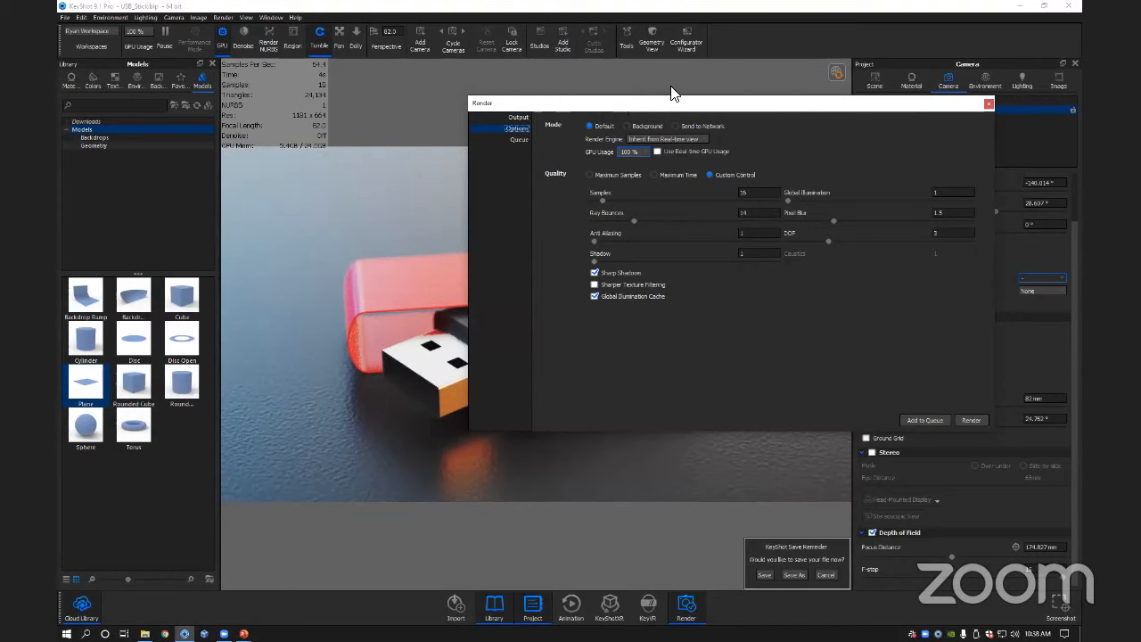
{"action": "left_click_drag", "start_coordinate": [674, 102], "coordinate": [732, 83]}
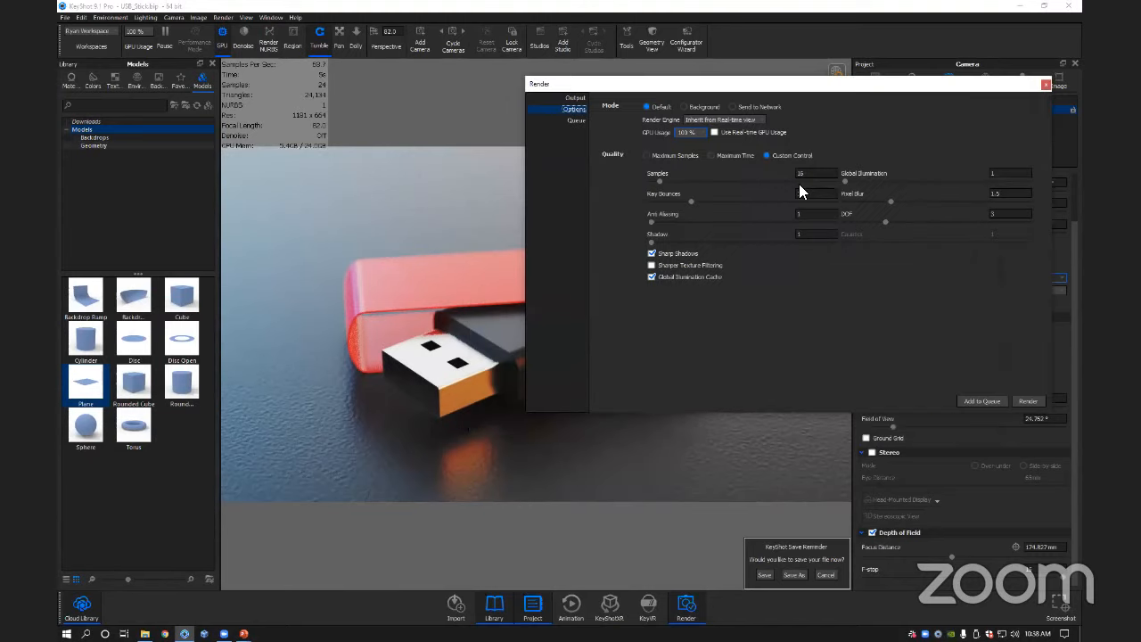
{"action": "left_click", "coordinate": [658, 155]}
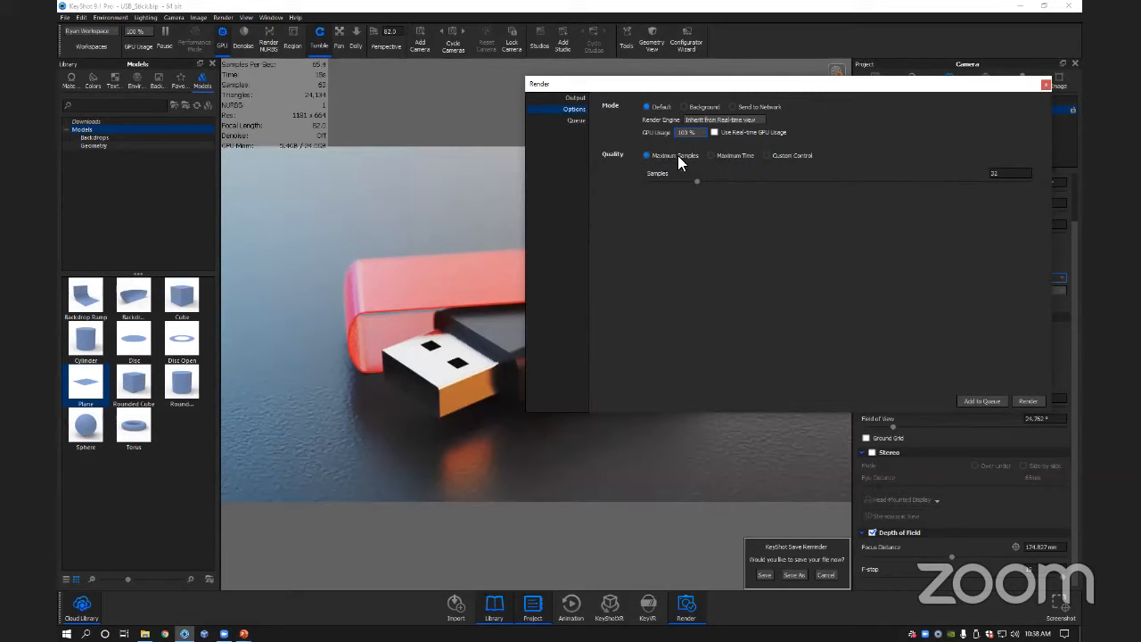
{"action": "left_click_drag", "start_coordinate": [699, 88], "coordinate": [710, 75]}
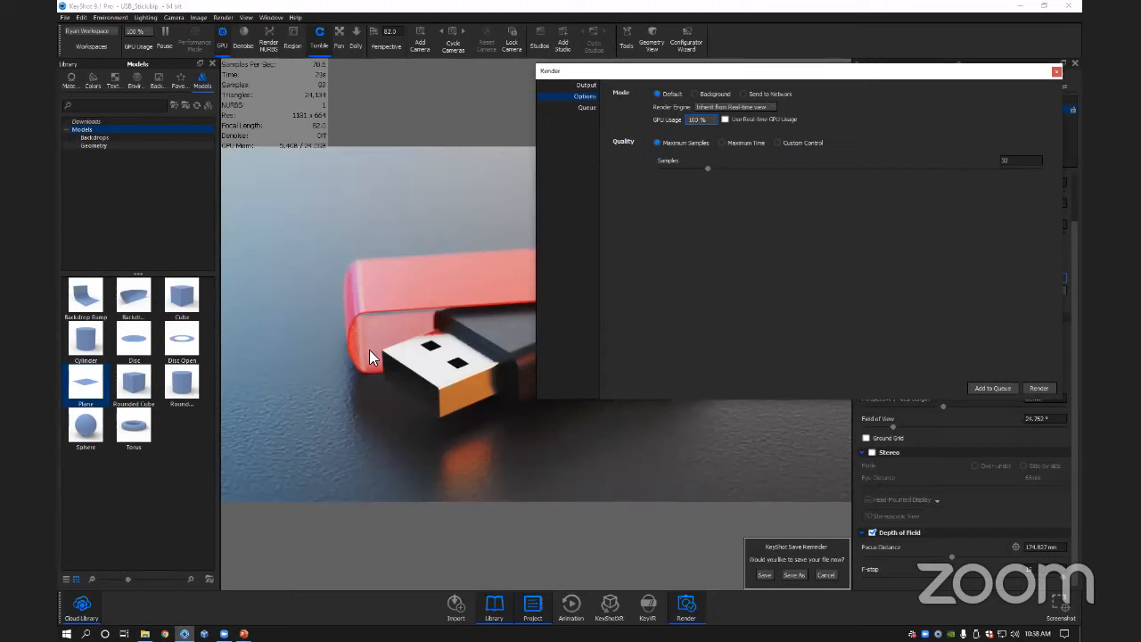
{"action": "left_click", "coordinate": [786, 143]}
{"action": "left_click_drag", "start_coordinate": [768, 70], "coordinate": [760, 72]}
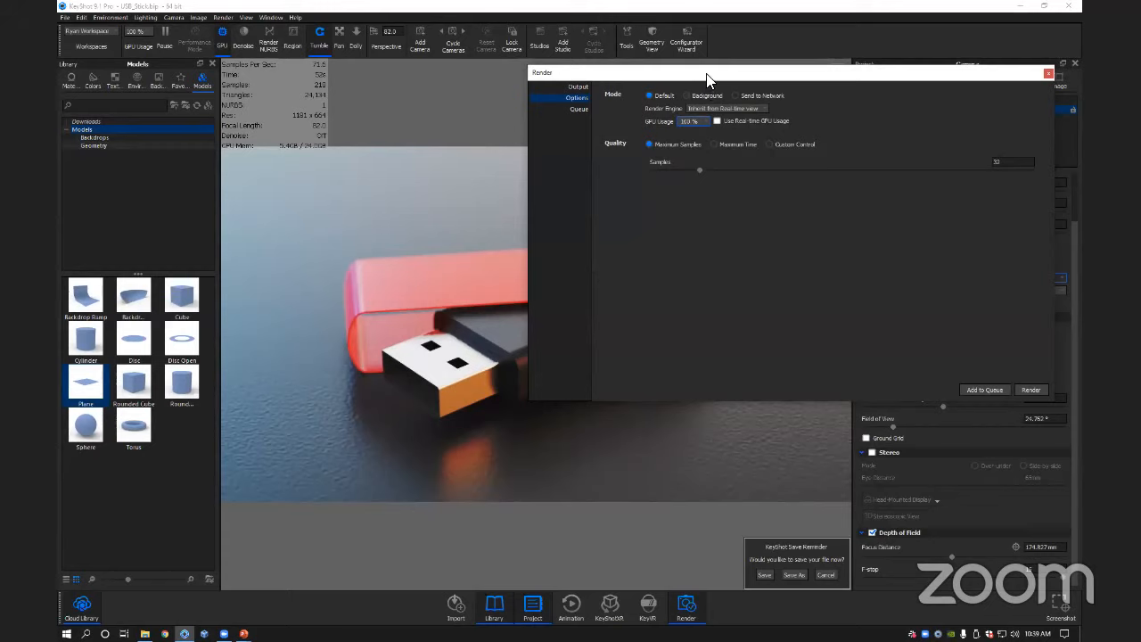
{"action": "left_click_drag", "start_coordinate": [680, 81], "coordinate": [650, 88]}
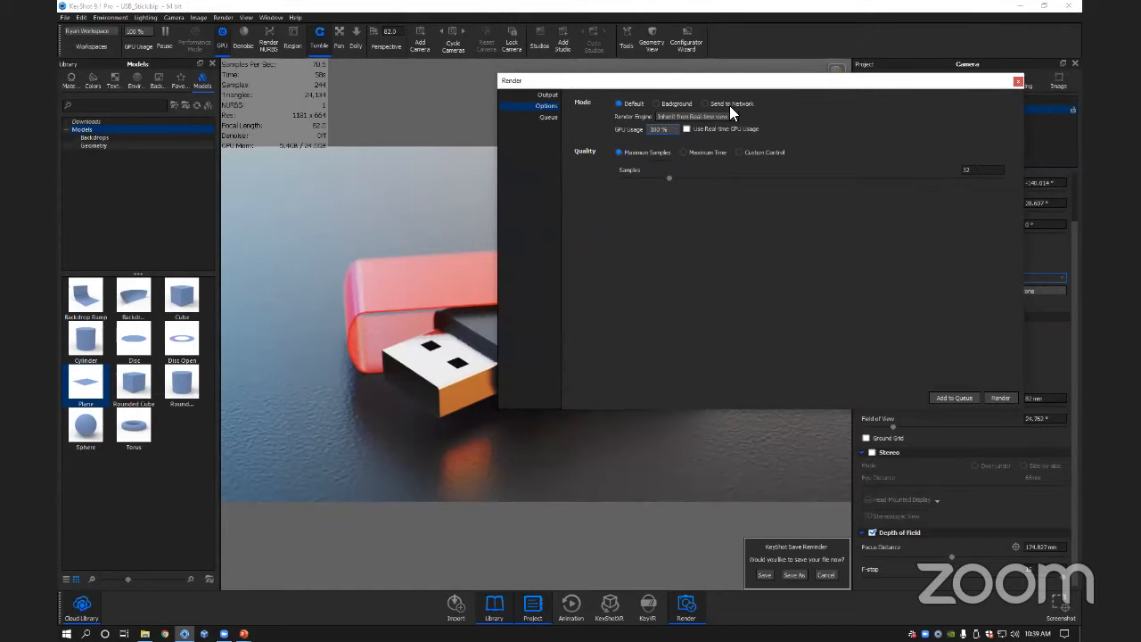
{"action": "left_click_drag", "start_coordinate": [741, 85], "coordinate": [745, 88]}
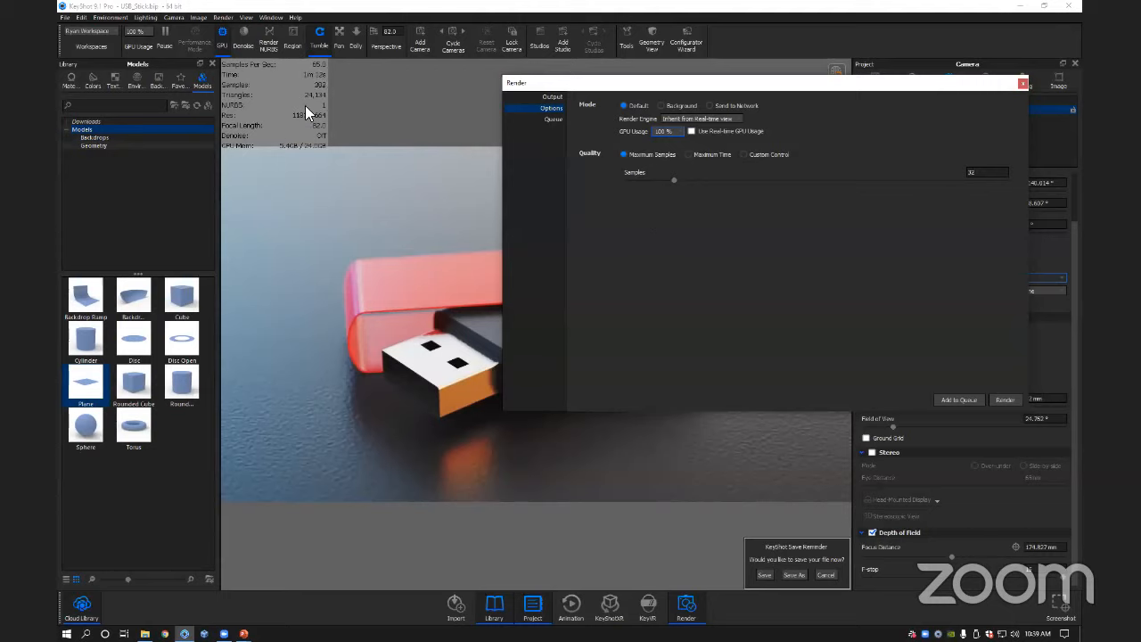
Toggle the heads-up display of the real-time view off and back on.
{"action": "left_click", "coordinate": [370, 109]}
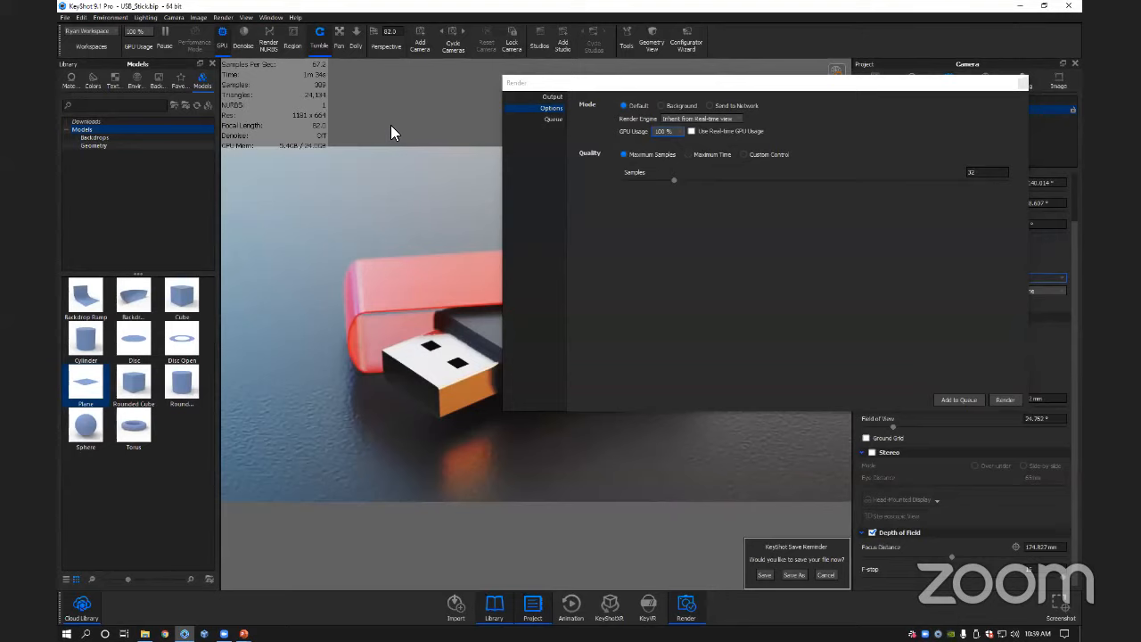
{"action": "key", "text": "h"}
{"action": "key", "text": "h"}
{"action": "left_click_drag", "start_coordinate": [667, 84], "coordinate": [654, 82]}
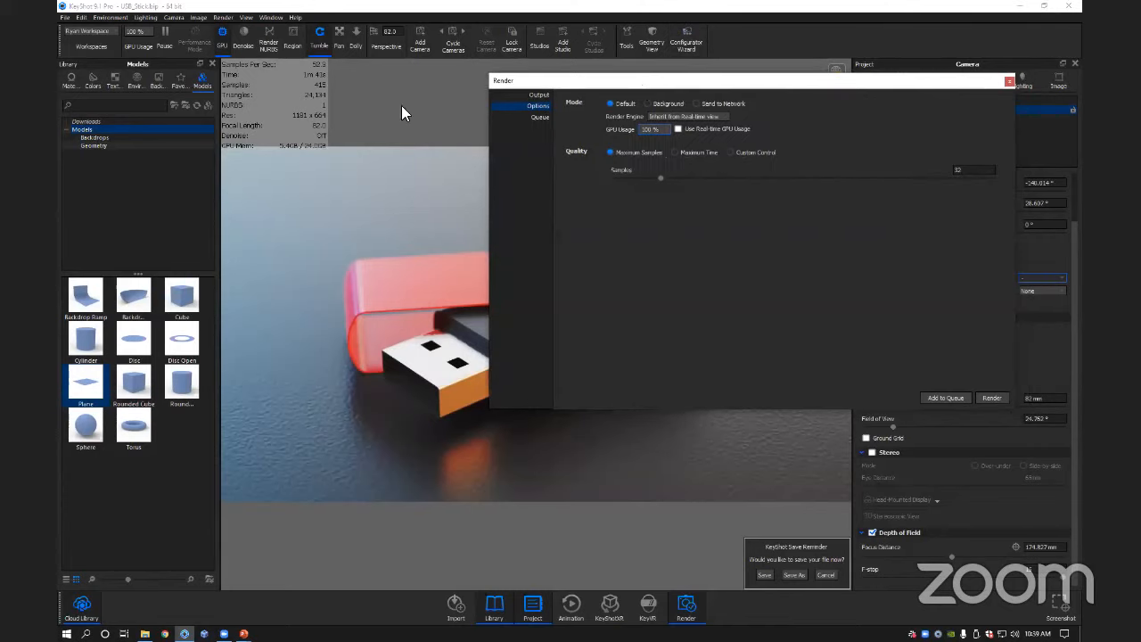
Show the coordinate legend in the real-time view, try orbiting around the USB stick and return to Camera 1.
{"action": "left_click", "coordinate": [370, 102]}
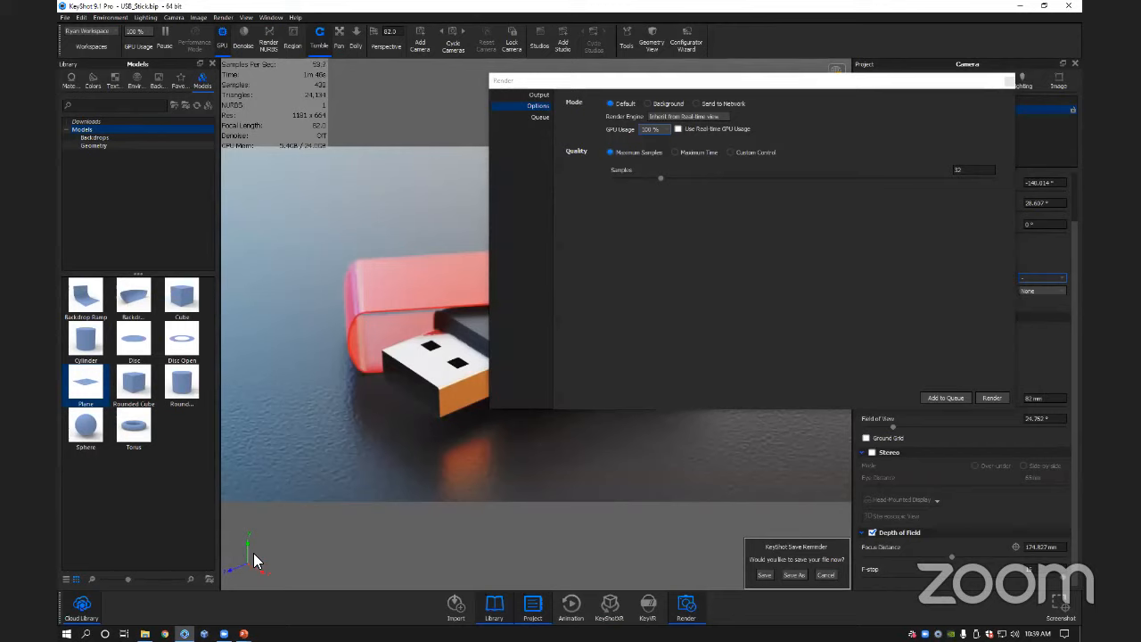
{"action": "mouse_move", "coordinate": [402, 419]}
{"action": "left_mouse_down"}
{"action": "mouse_move", "coordinate": [410, 406]}
{"action": "mouse_move", "coordinate": [380, 422]}
{"action": "left_mouse_up"}
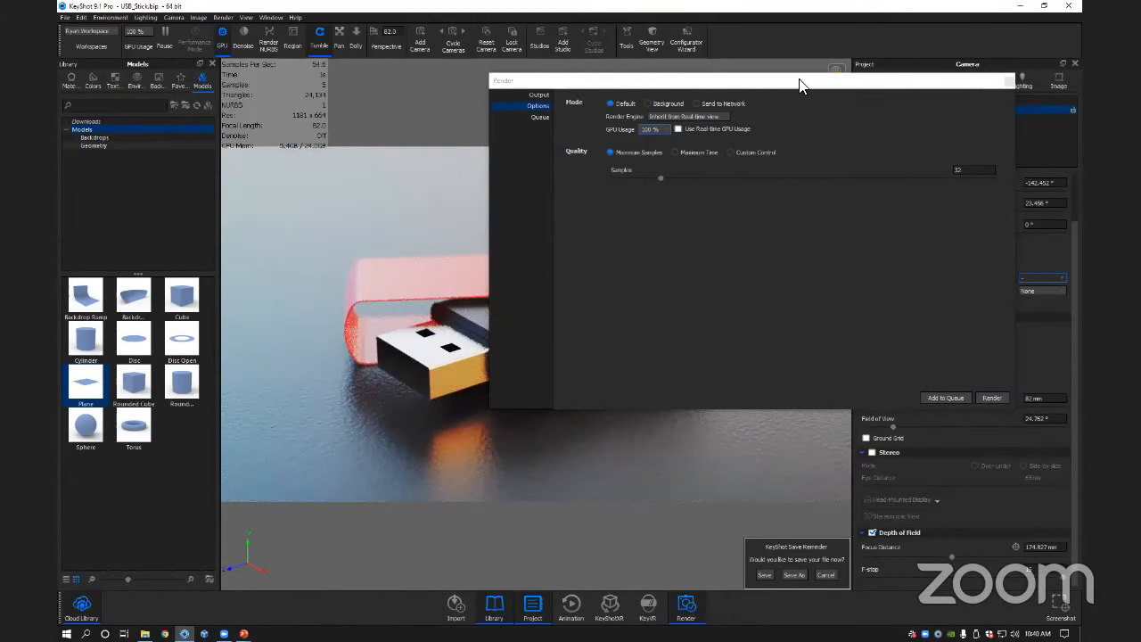
{"action": "left_click_drag", "start_coordinate": [802, 80], "coordinate": [781, 112]}
{"action": "double_click", "coordinate": [897, 108]}
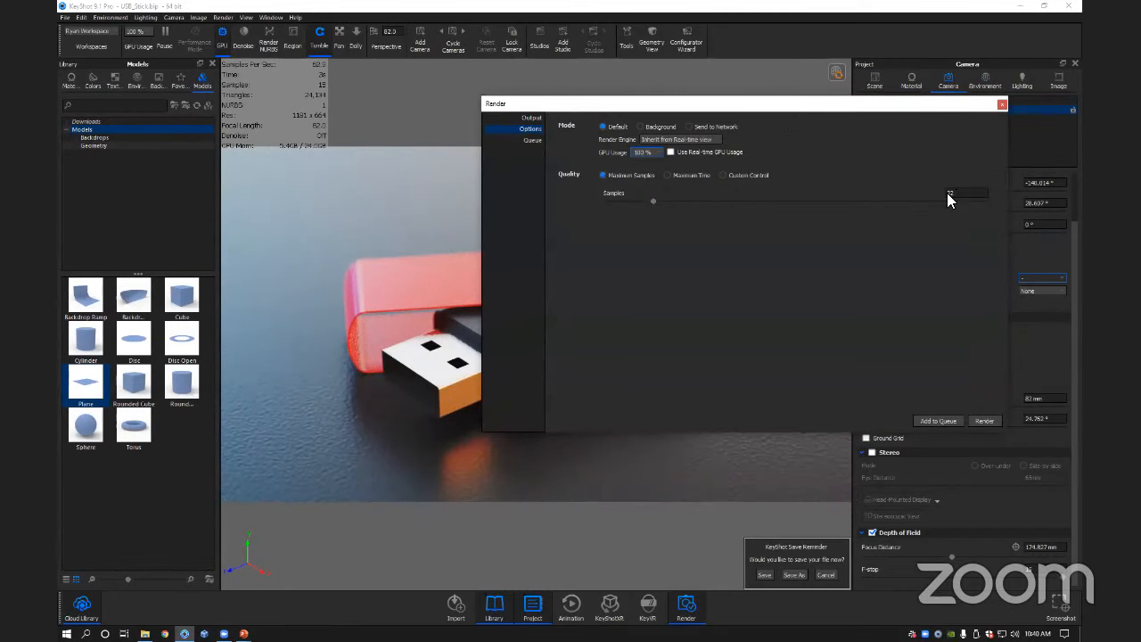
Add the current still image settings as a job in the render queue.
{"action": "left_click", "coordinate": [528, 140]}
{"action": "mouse_move", "coordinate": [695, 110]}
{"action": "left_mouse_down"}
{"action": "mouse_move", "coordinate": [681, 98]}
{"action": "mouse_move", "coordinate": [671, 112]}
{"action": "mouse_move", "coordinate": [682, 107]}
{"action": "left_mouse_up"}
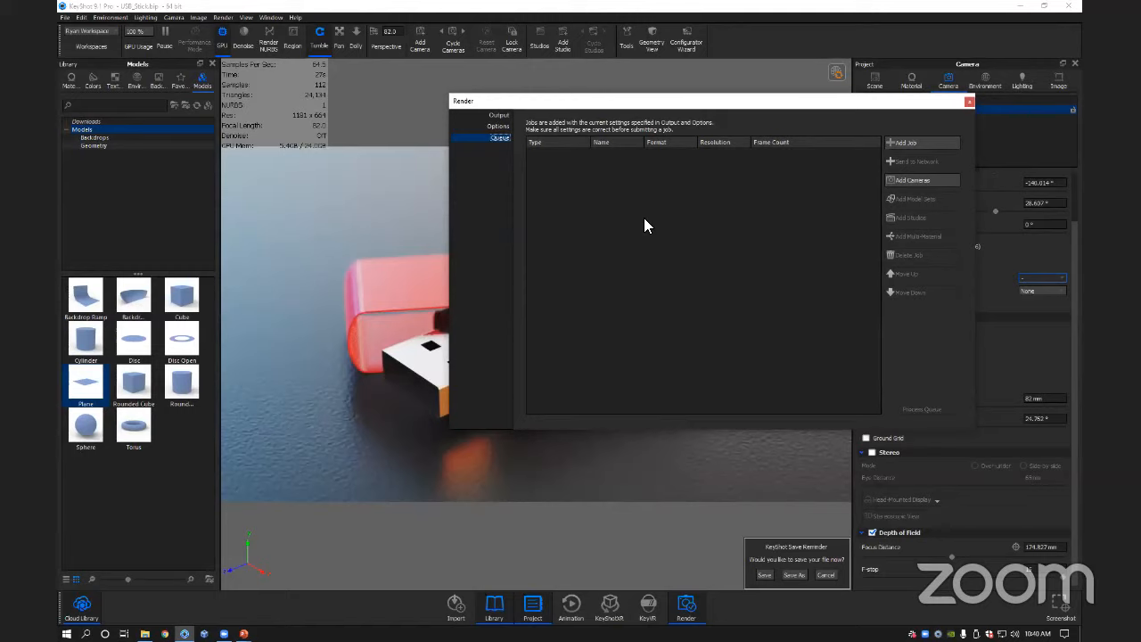
{"action": "left_click", "coordinate": [925, 143]}
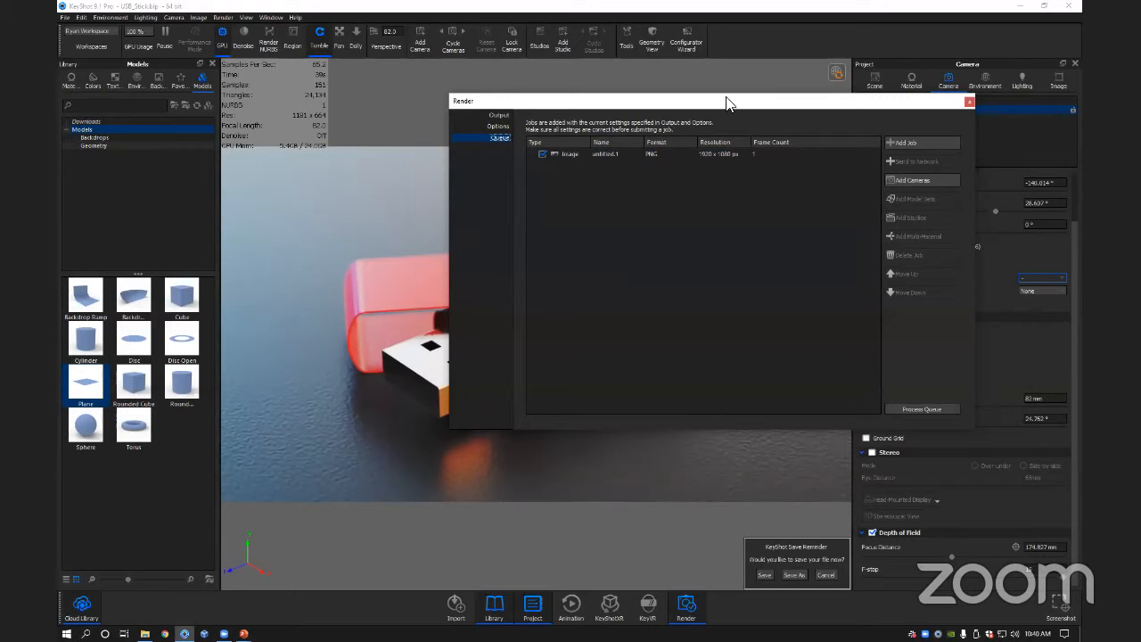
{"action": "left_click_drag", "start_coordinate": [727, 102], "coordinate": [707, 102]}
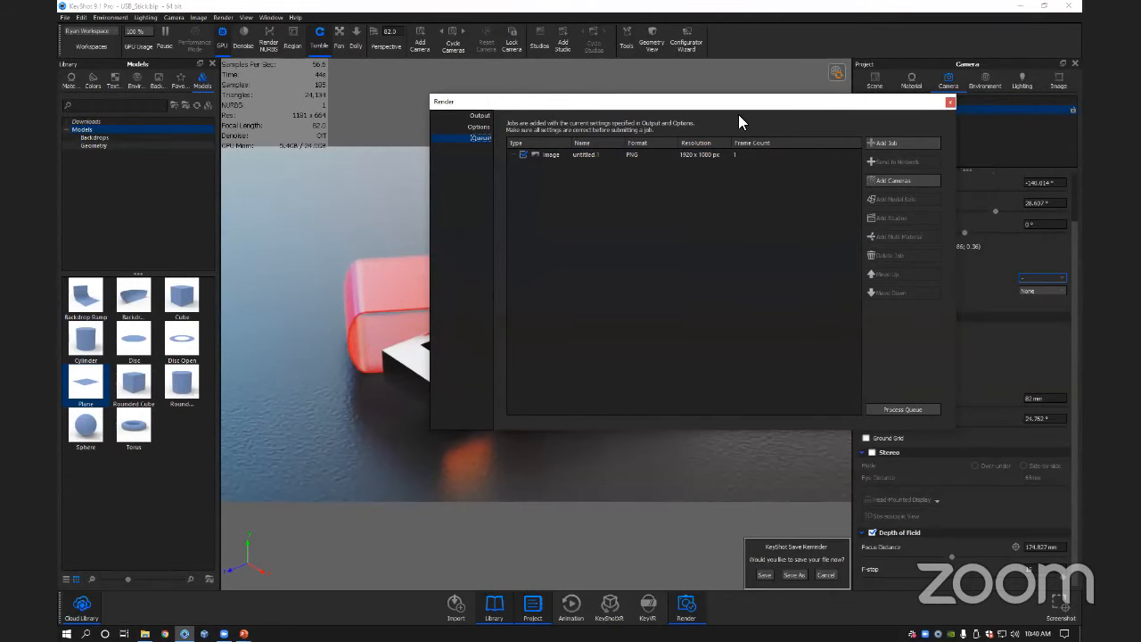
{"action": "left_click_drag", "start_coordinate": [739, 116], "coordinate": [732, 132]}
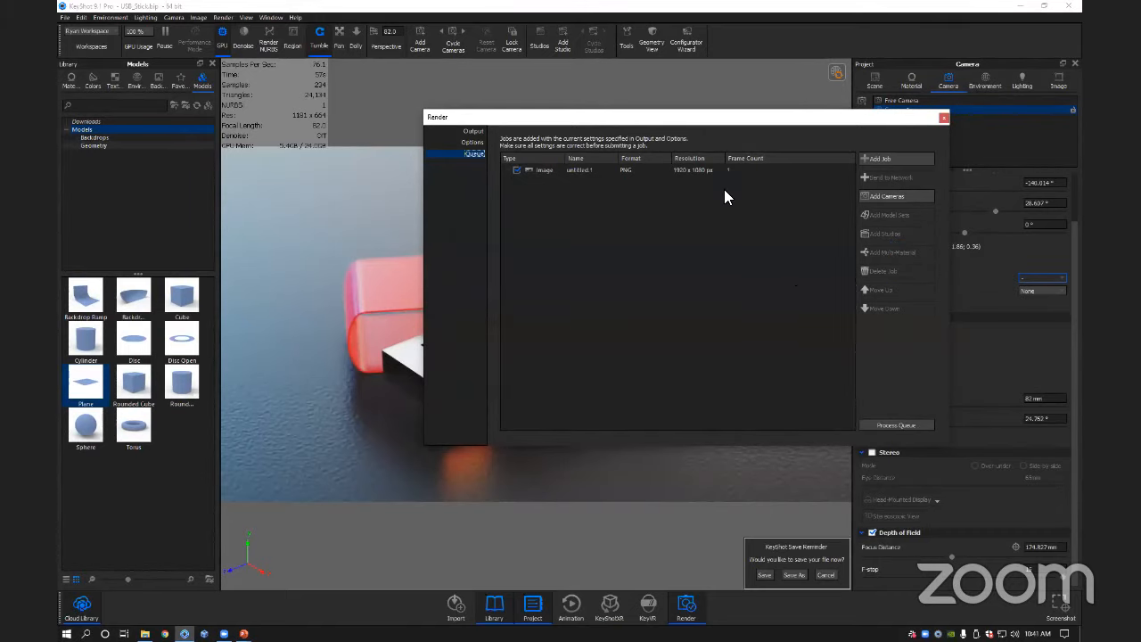
{"action": "left_click_drag", "start_coordinate": [749, 119], "coordinate": [738, 116]}
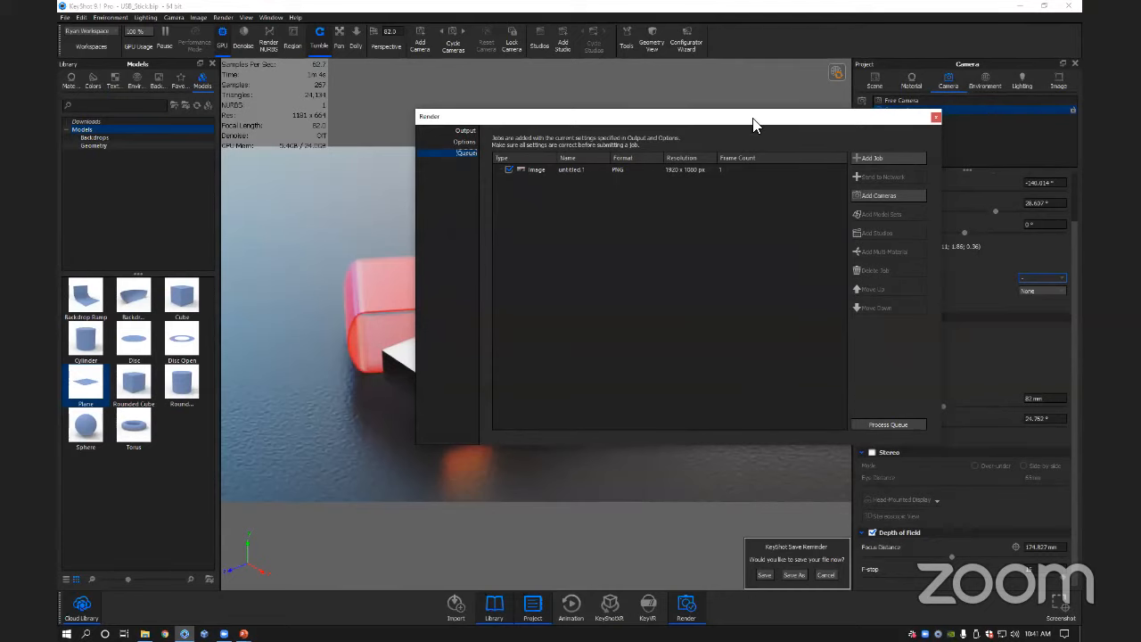
{"action": "left_click_drag", "start_coordinate": [754, 119], "coordinate": [754, 120]}
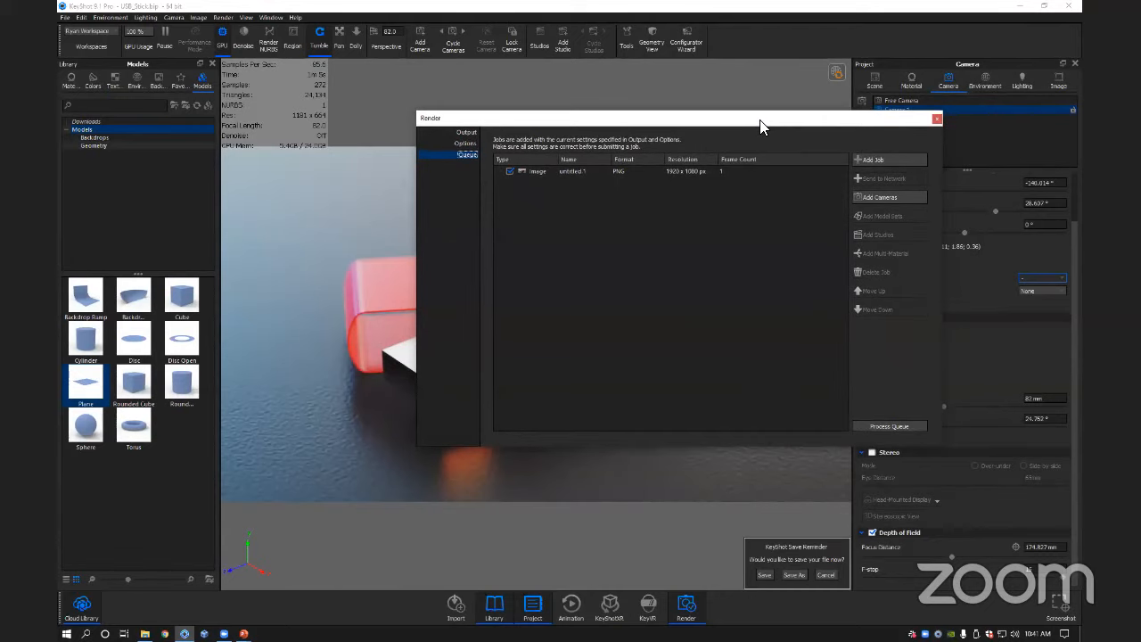
Close the render settings and display the scene tree with the model sets and cameras.
{"action": "left_click", "coordinate": [935, 119]}
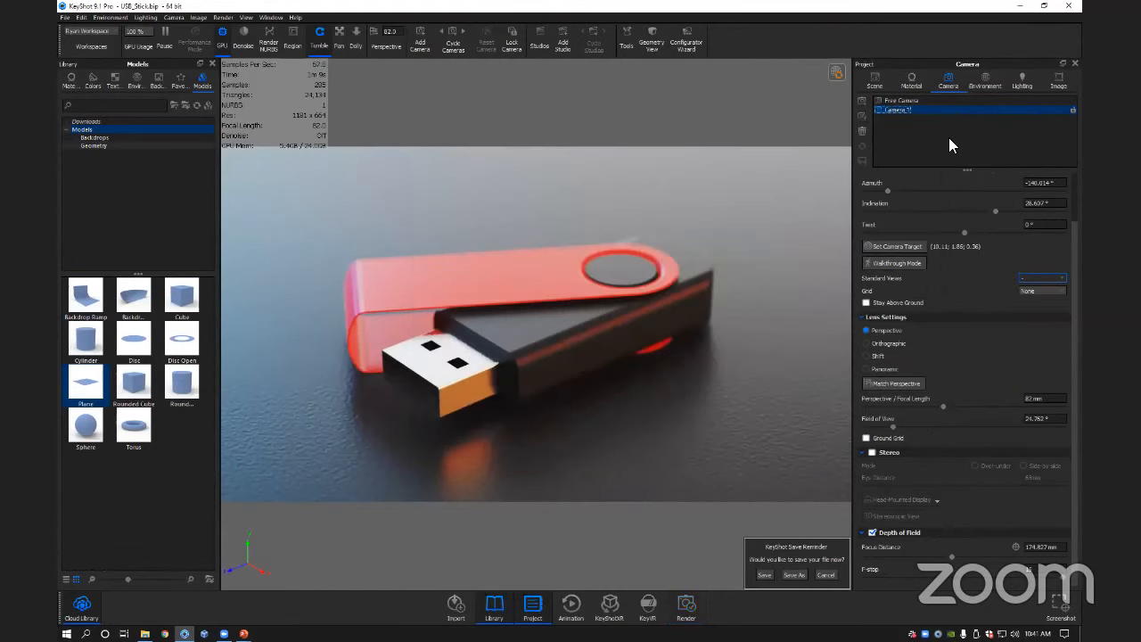
{"action": "left_click", "coordinate": [875, 83]}
{"action": "left_click", "coordinate": [949, 237]}
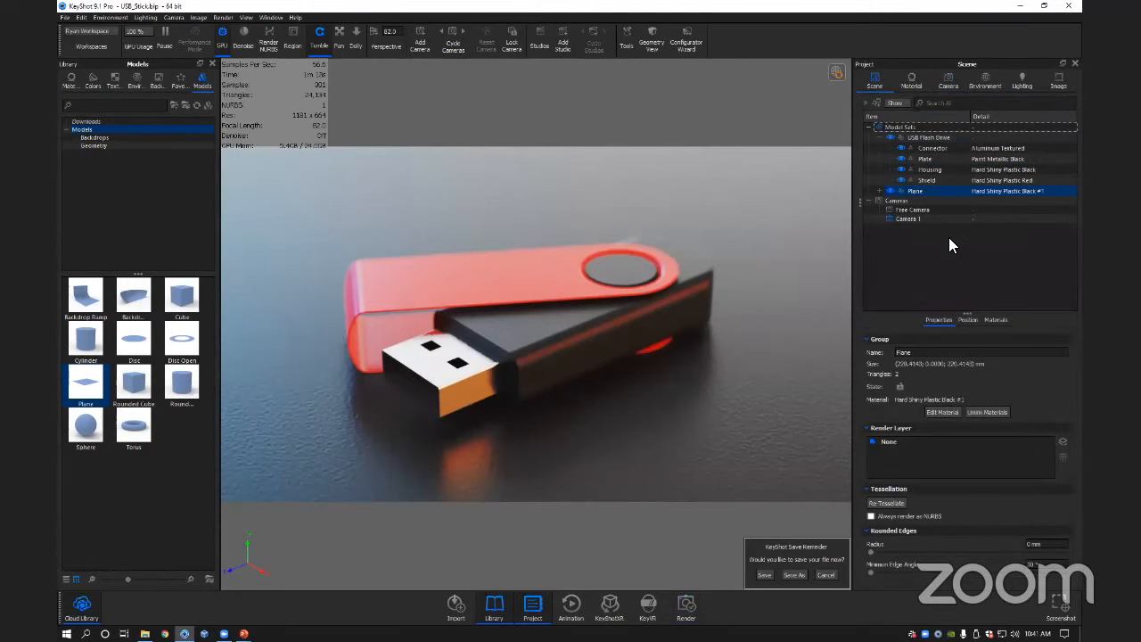
Switch from Camera 1 to the Free Camera, turn off depth of field and view the whole USB stick with space around it.
{"action": "left_click", "coordinate": [894, 138]}
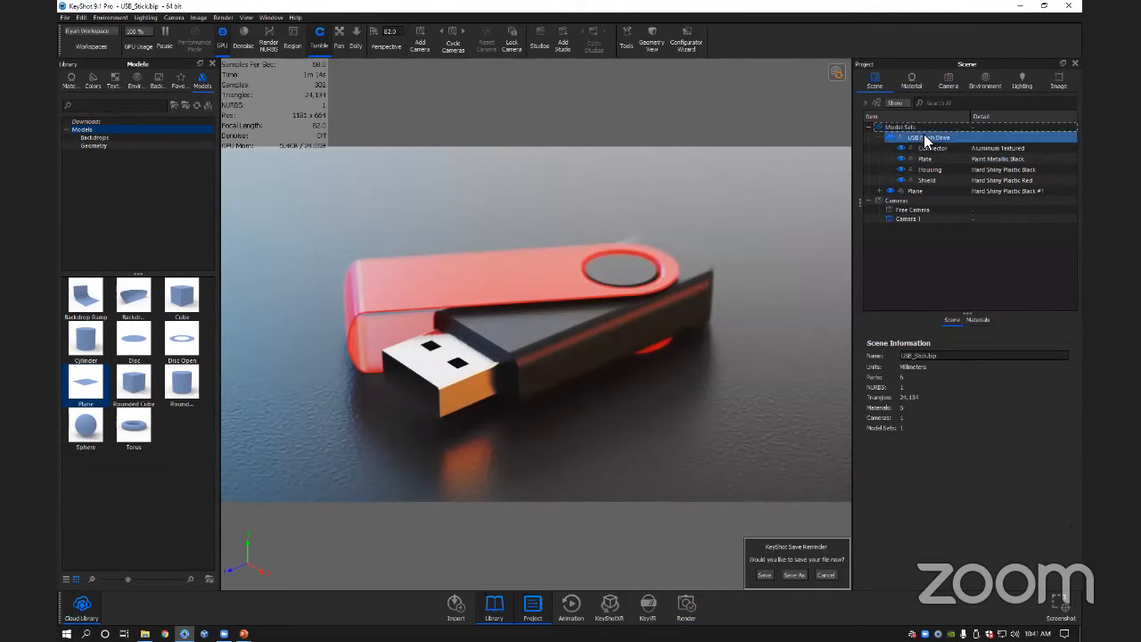
{"action": "left_click", "coordinate": [925, 137]}
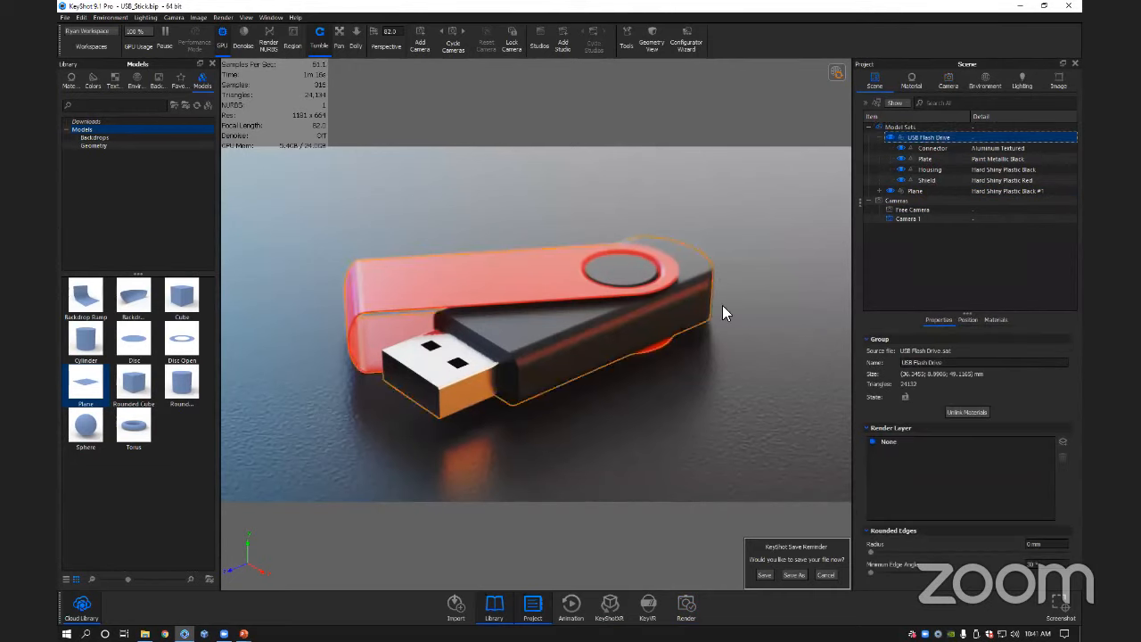
{"action": "left_click", "coordinate": [947, 82]}
{"action": "left_click", "coordinate": [891, 101]}
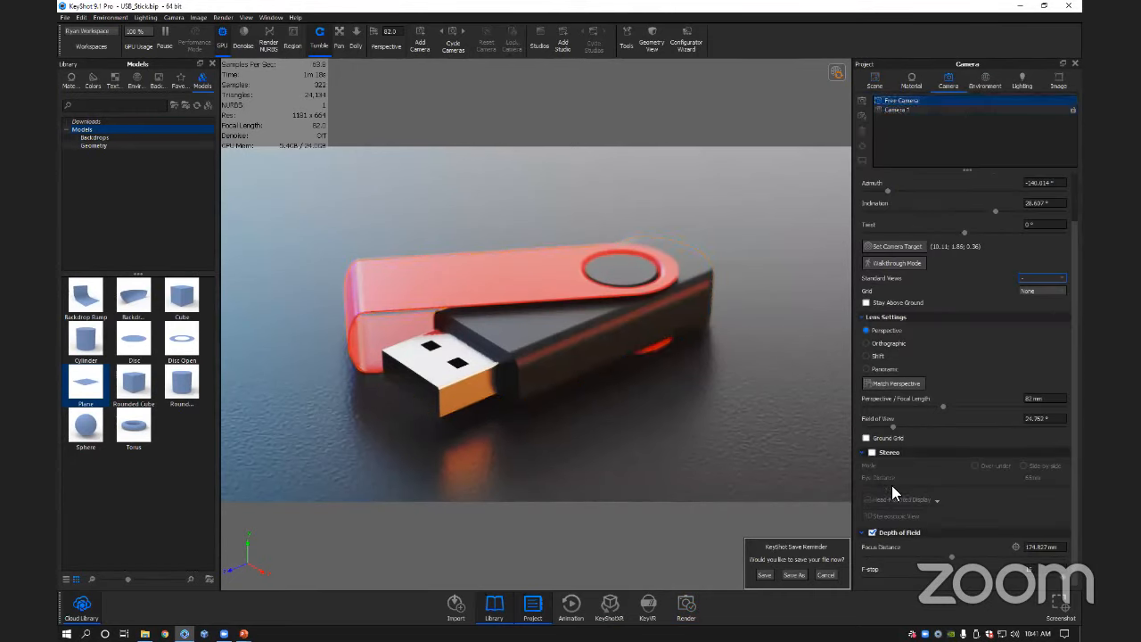
{"action": "left_click", "coordinate": [872, 532]}
{"action": "scroll", "coordinate": [684, 333], "scroll_direction": "down", "scroll_amount": 5}
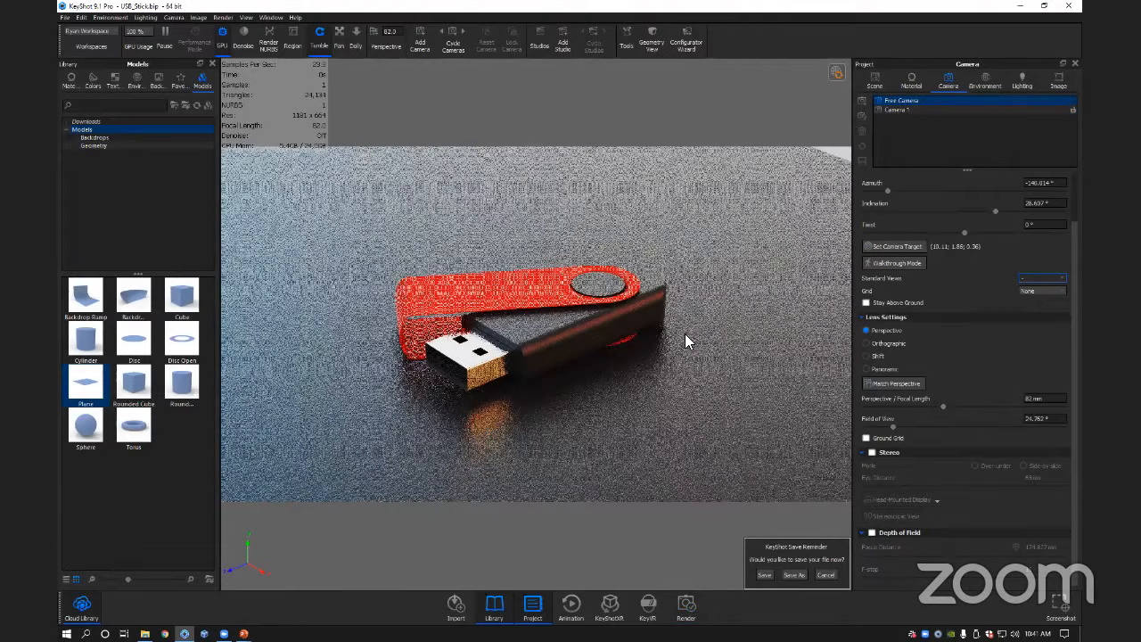
{"action": "mouse_move", "coordinate": [692, 296]}
{"action": "left_mouse_down"}
{"action": "mouse_move", "coordinate": [699, 276]}
{"action": "mouse_move", "coordinate": [681, 304]}
{"action": "left_mouse_up"}
{"action": "middle_click_drag", "start_coordinate": [681, 305], "coordinate": [676, 328]}
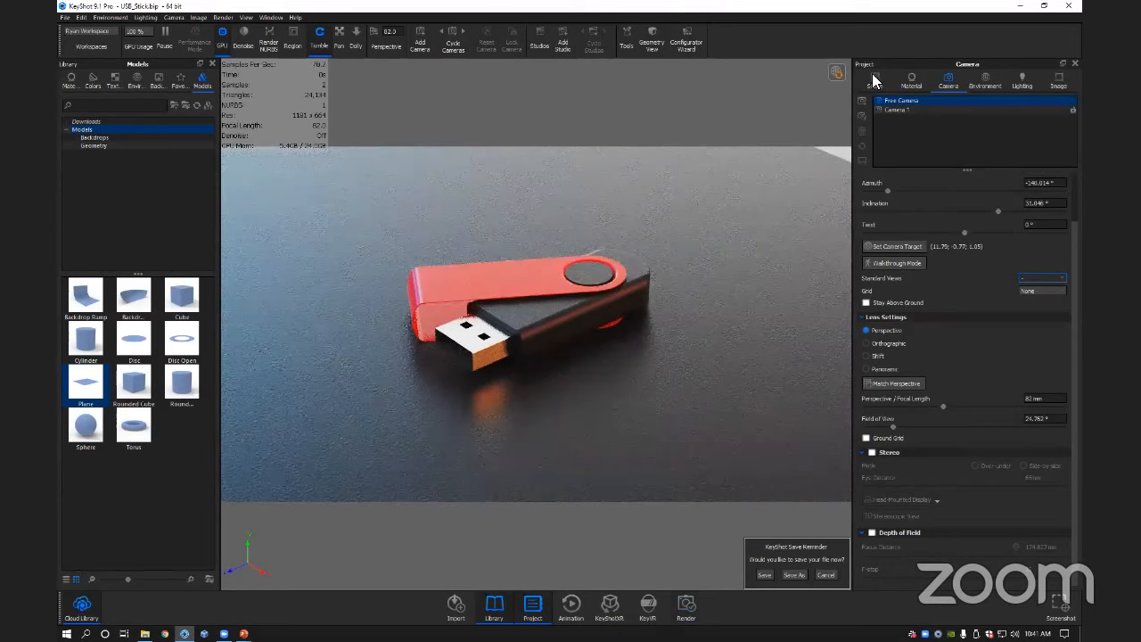
Start a linear pattern of the USB Flash Drive group with 2 instances in X and 2 in Z.
{"action": "left_click", "coordinate": [873, 81]}
{"action": "left_click", "coordinate": [913, 138]}
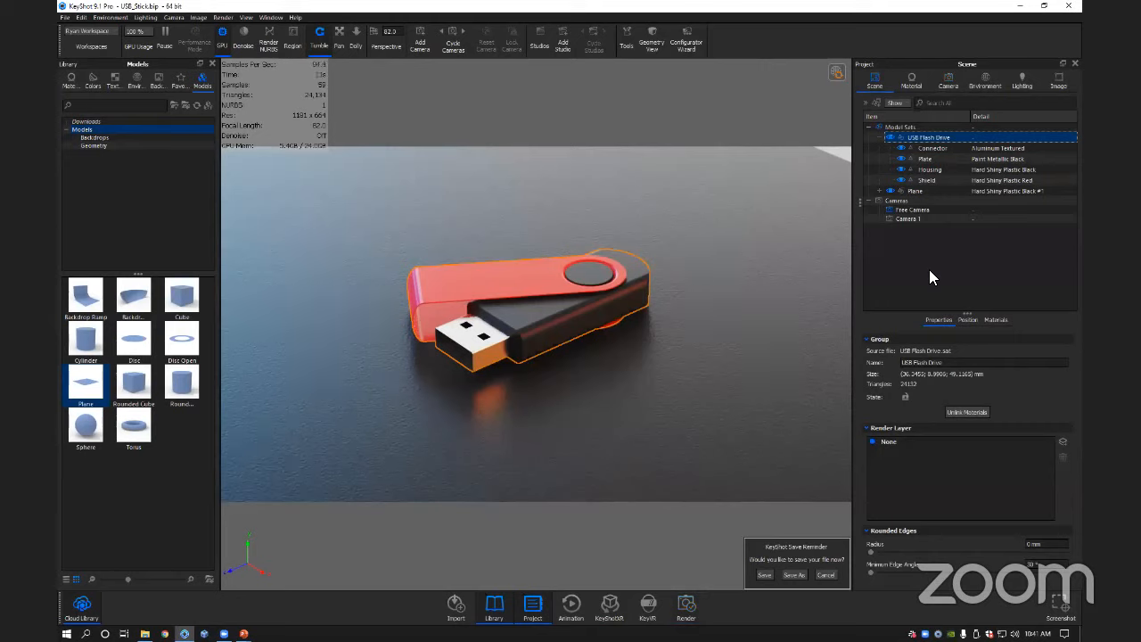
{"action": "right_click", "coordinate": [926, 138]}
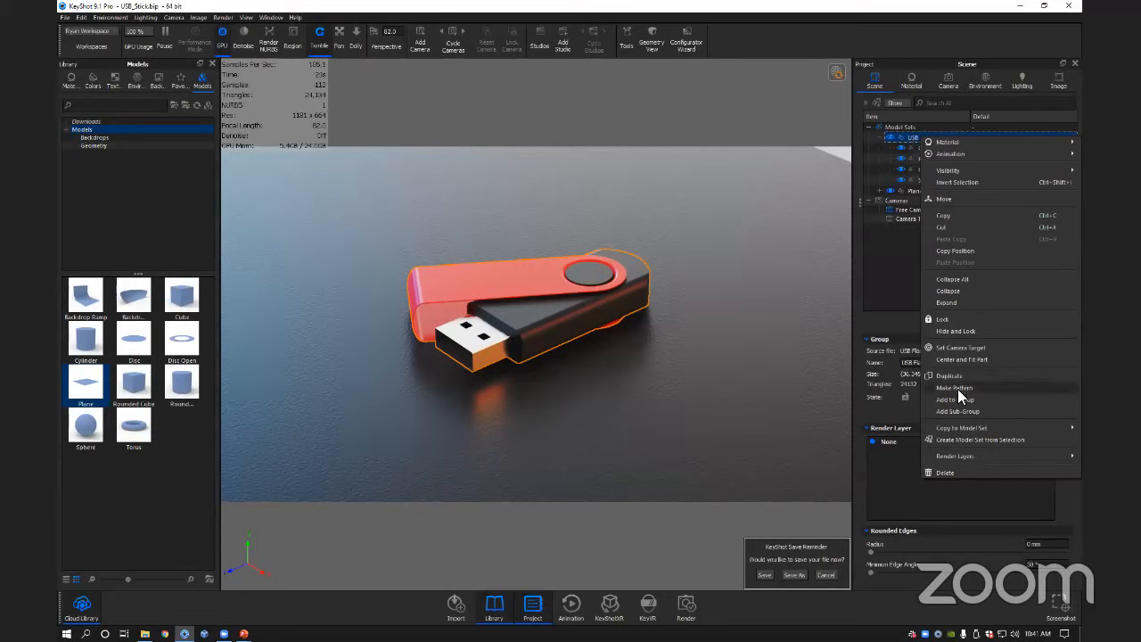
{"action": "left_click", "coordinate": [954, 388]}
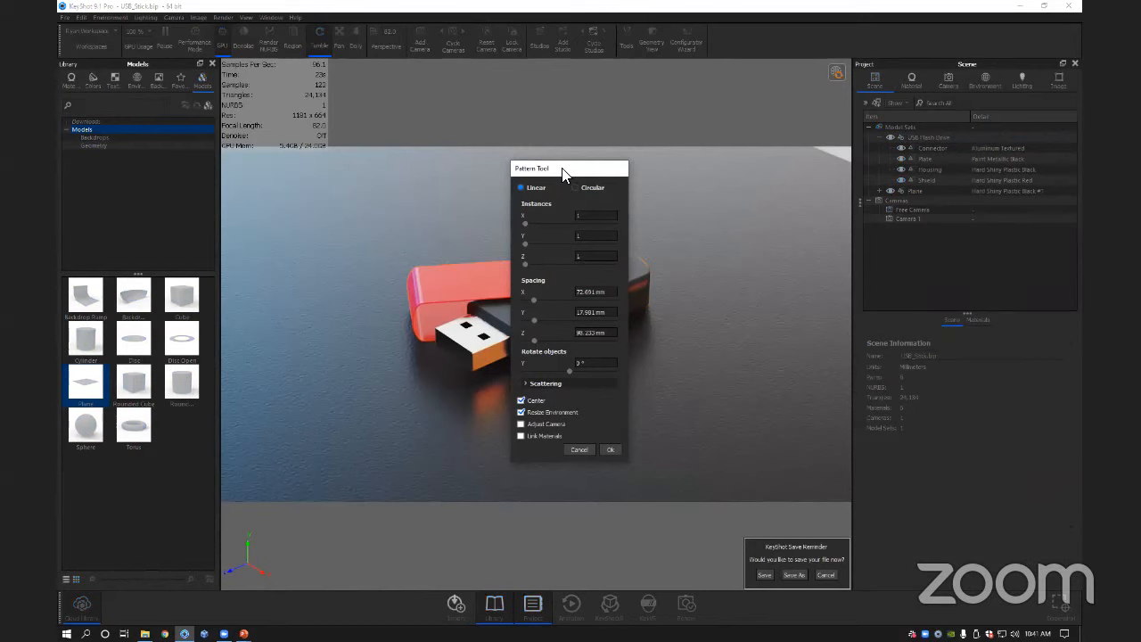
{"action": "left_click_drag", "start_coordinate": [633, 166], "coordinate": [813, 128]}
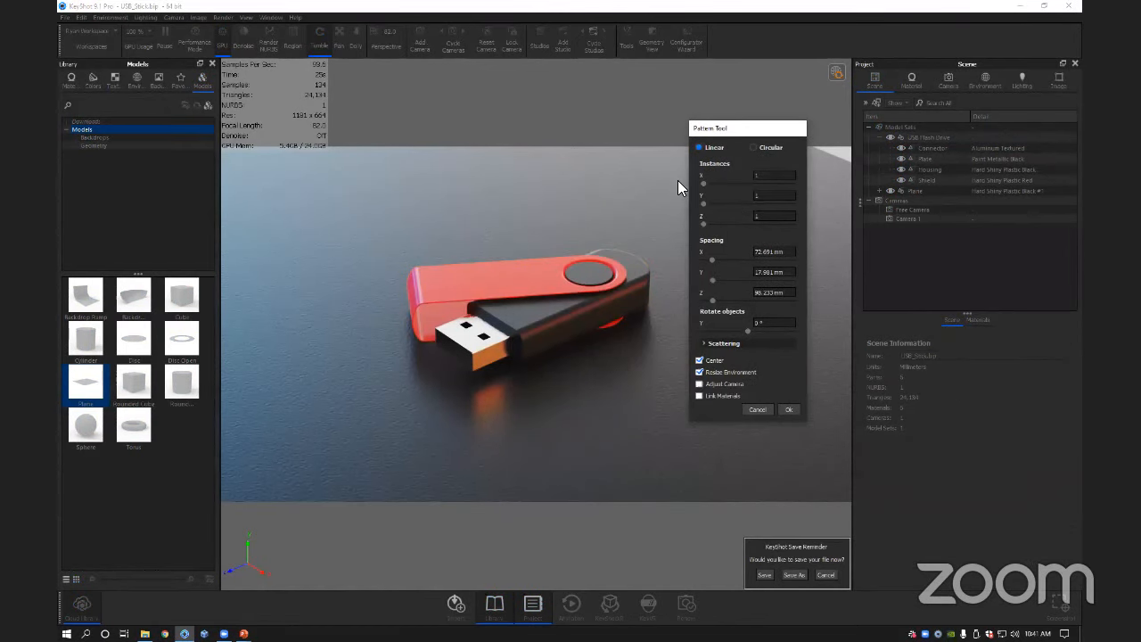
{"action": "left_click_drag", "start_coordinate": [704, 187], "coordinate": [713, 188]}
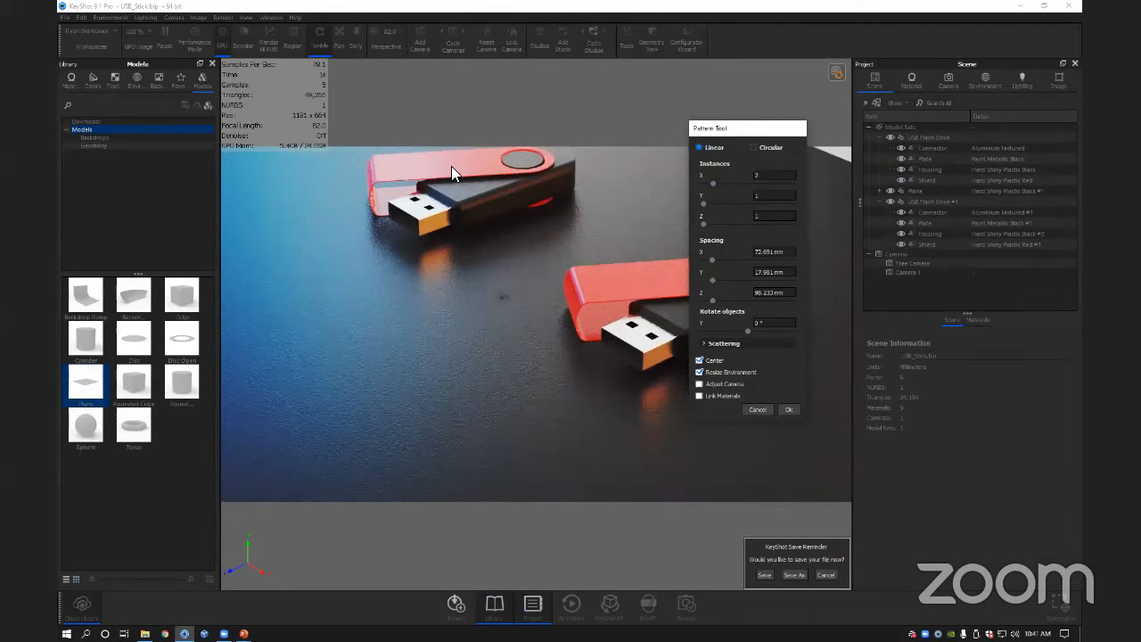
{"action": "left_click_drag", "start_coordinate": [703, 224], "coordinate": [714, 224]}
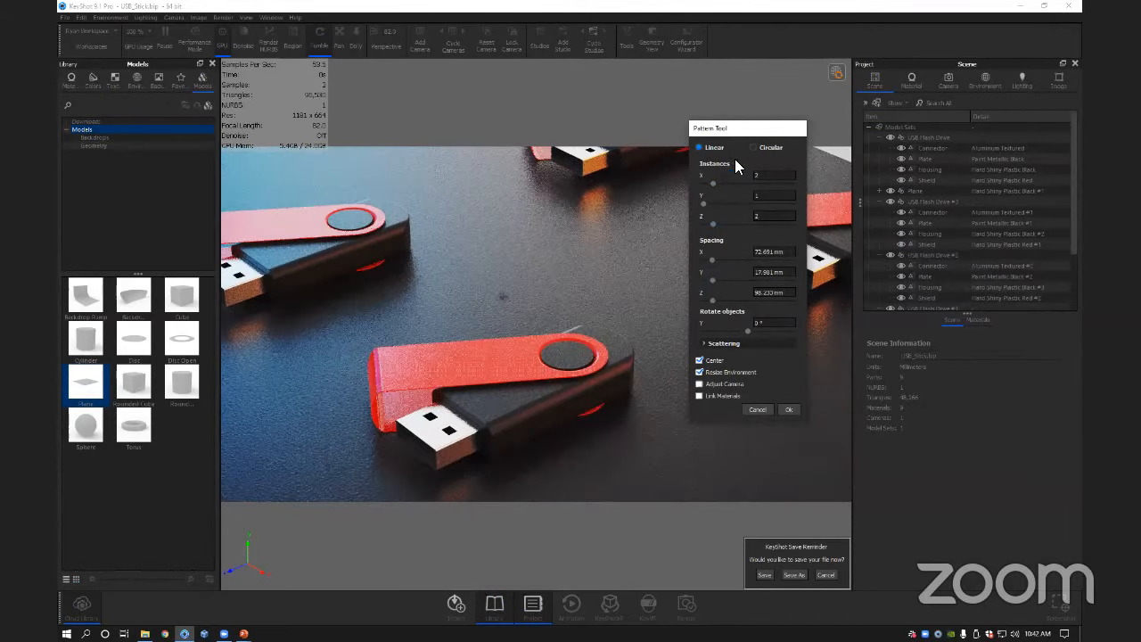
Try pattern spacing of 43.615 mm in X and 47.152 mm in Z with 11.4 % scattering displacement, and cancel the pattern.
{"action": "left_click_drag", "start_coordinate": [768, 135], "coordinate": [747, 142]}
{"action": "left_click_drag", "start_coordinate": [693, 269], "coordinate": [687, 269]}
{"action": "left_click_drag", "start_coordinate": [692, 310], "coordinate": [681, 308]}
{"action": "left_click", "coordinate": [704, 351]}
{"action": "mouse_move", "coordinate": [685, 374]}
{"action": "left_mouse_down"}
{"action": "mouse_move", "coordinate": [717, 375]}
{"action": "mouse_move", "coordinate": [694, 373]}
{"action": "left_mouse_up"}
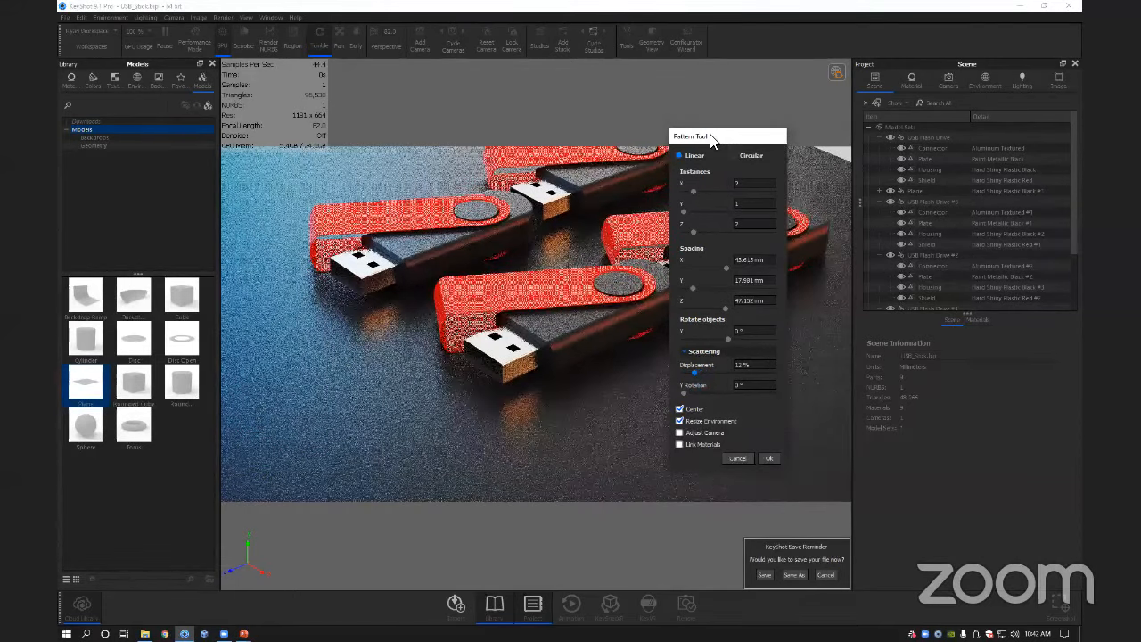
{"action": "left_click_drag", "start_coordinate": [711, 140], "coordinate": [648, 132]}
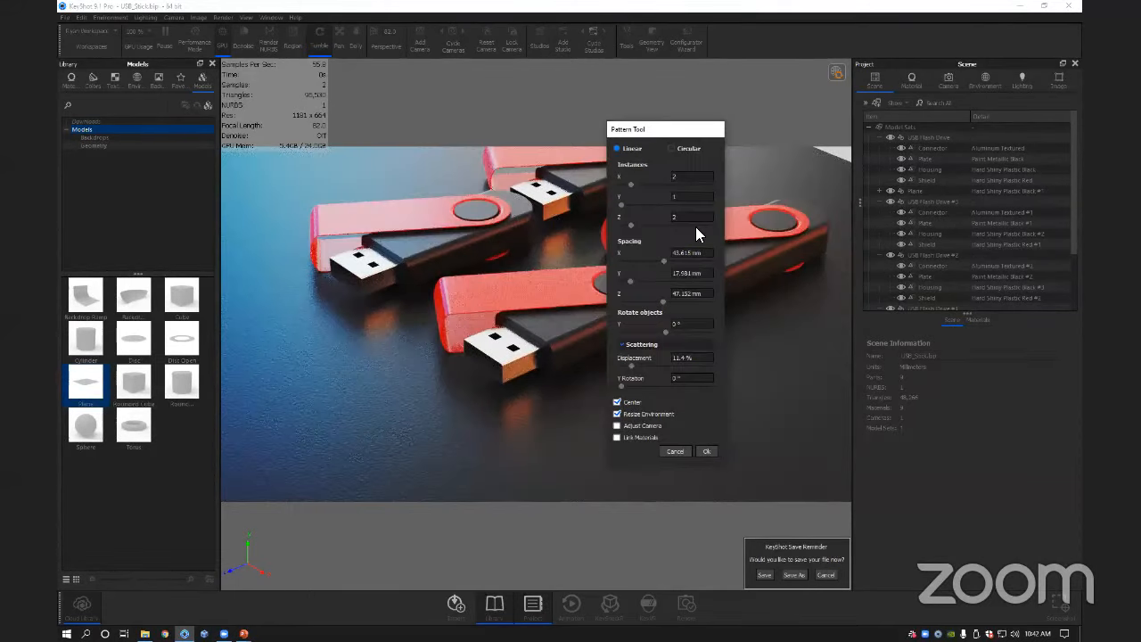
{"action": "left_click", "coordinate": [679, 450]}
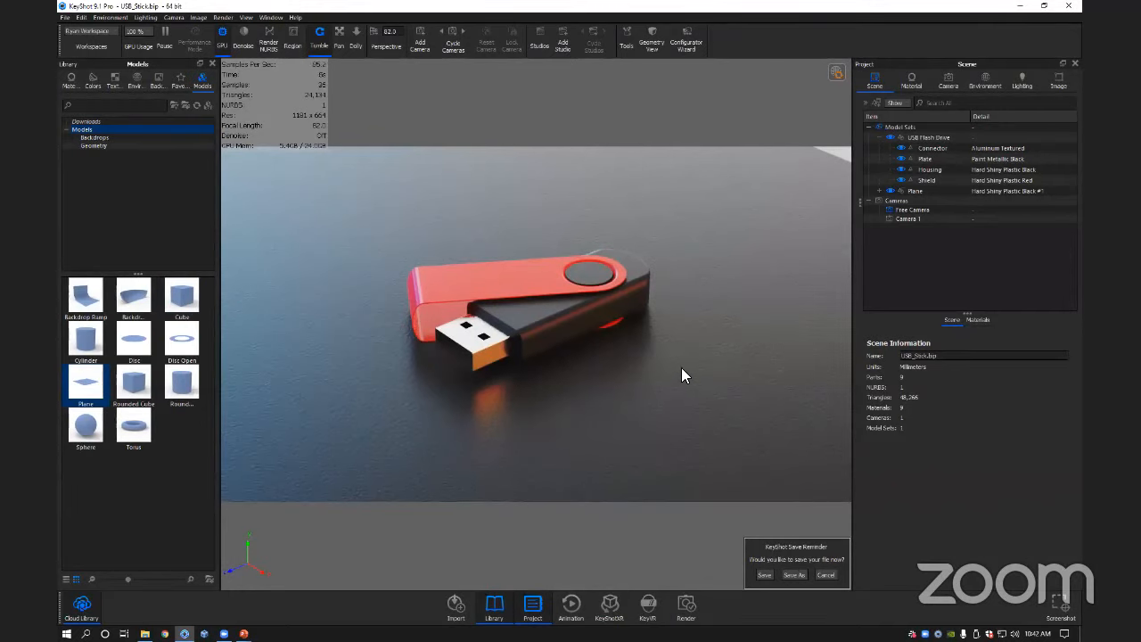
Return the real-time view to Camera 1 and close the render settings.
{"action": "left_click", "coordinate": [948, 79]}
{"action": "left_click", "coordinate": [902, 109]}
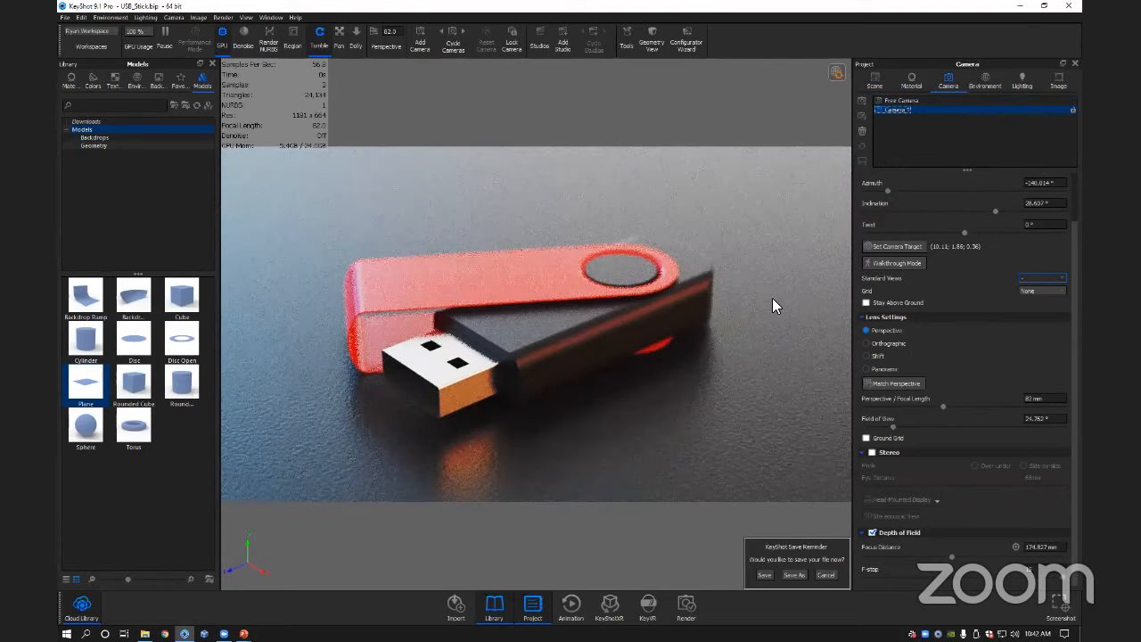
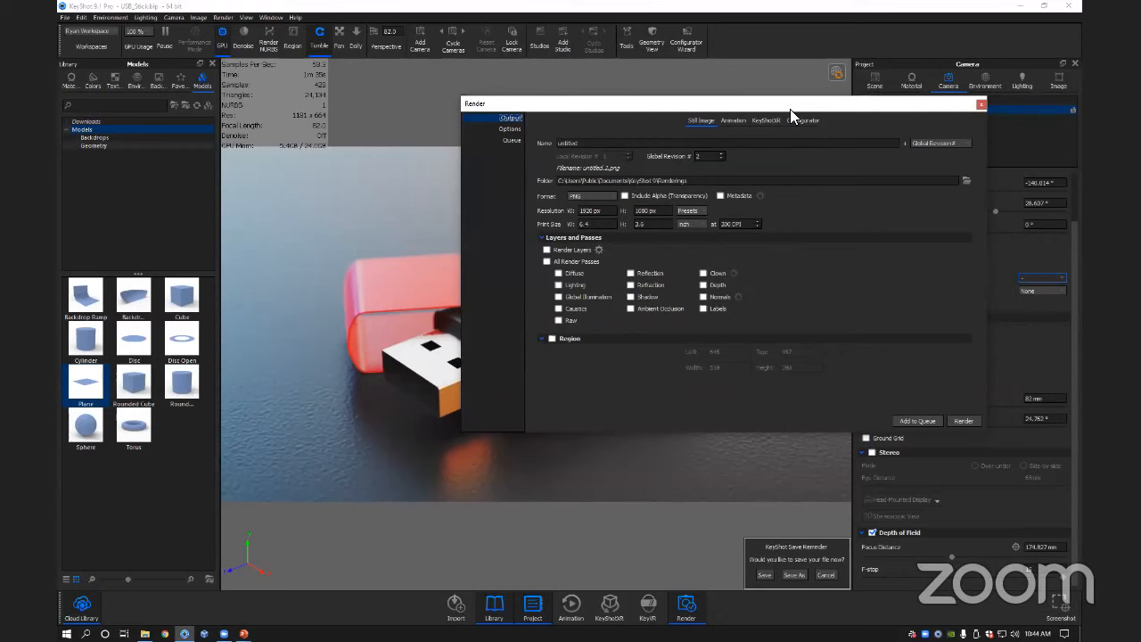
{"action": "left_click_drag", "start_coordinate": [790, 109], "coordinate": [794, 109]}
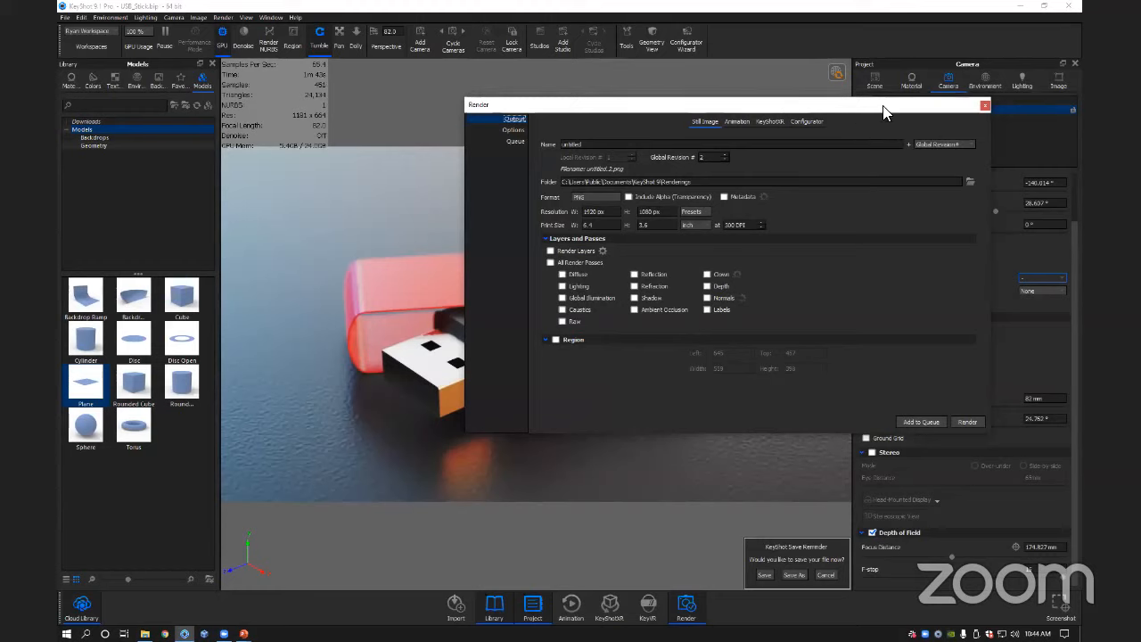
{"action": "left_click_drag", "start_coordinate": [879, 108], "coordinate": [873, 110]}
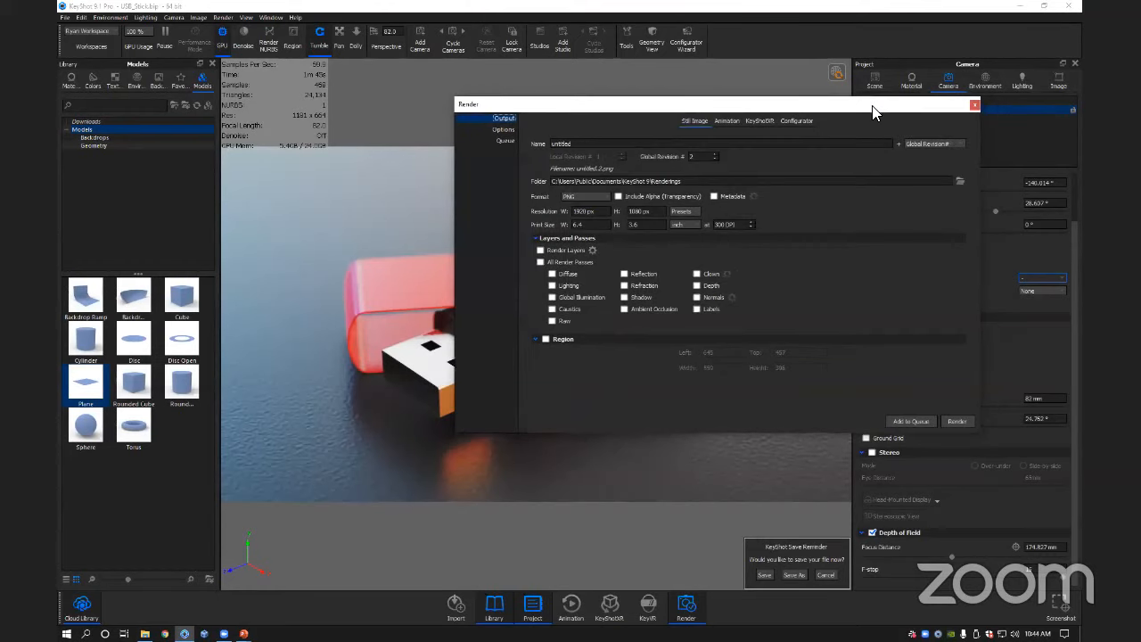
{"action": "left_click", "coordinate": [974, 106]}
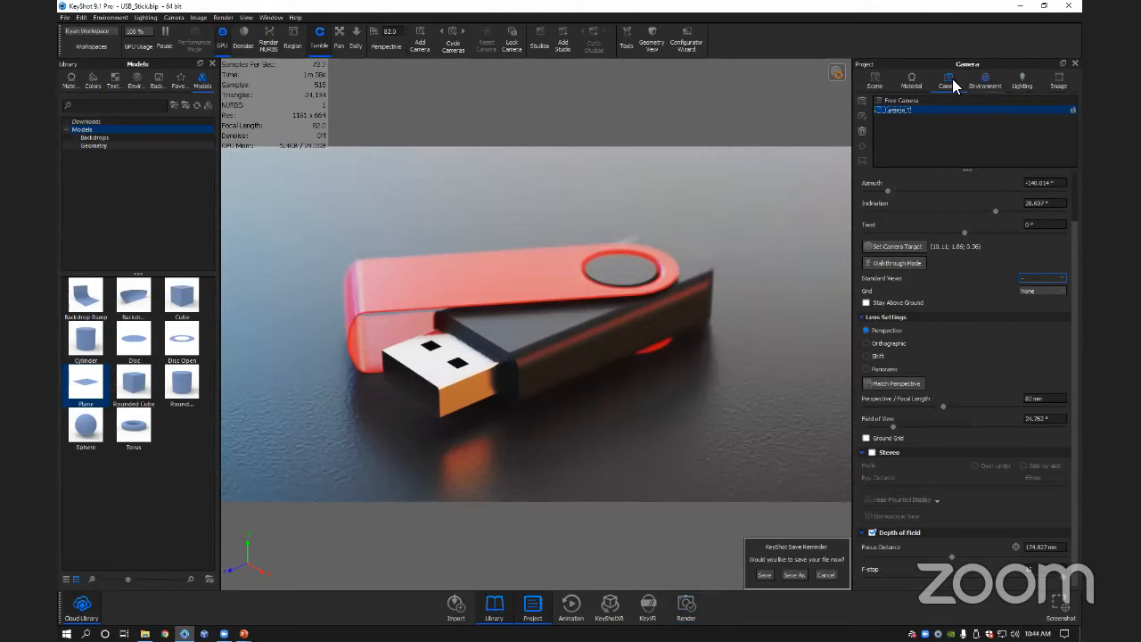
Display the label list of the red shield's Hard Shiny Plastic Red material.
{"action": "left_click", "coordinate": [911, 82]}
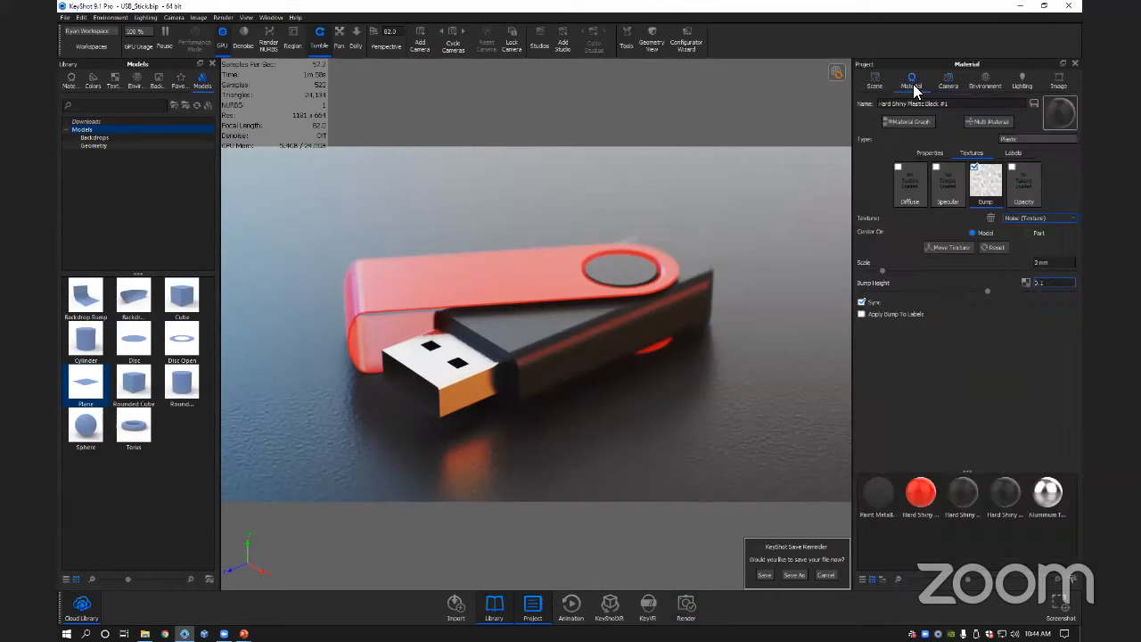
{"action": "double_click", "coordinate": [481, 291]}
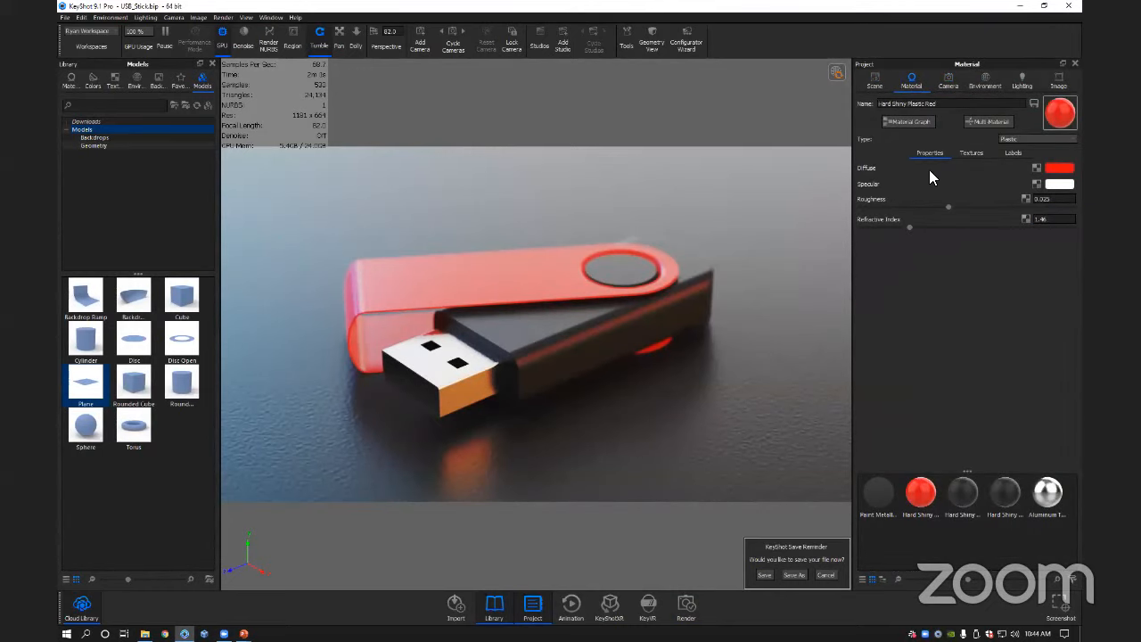
{"action": "left_click", "coordinate": [1011, 154]}
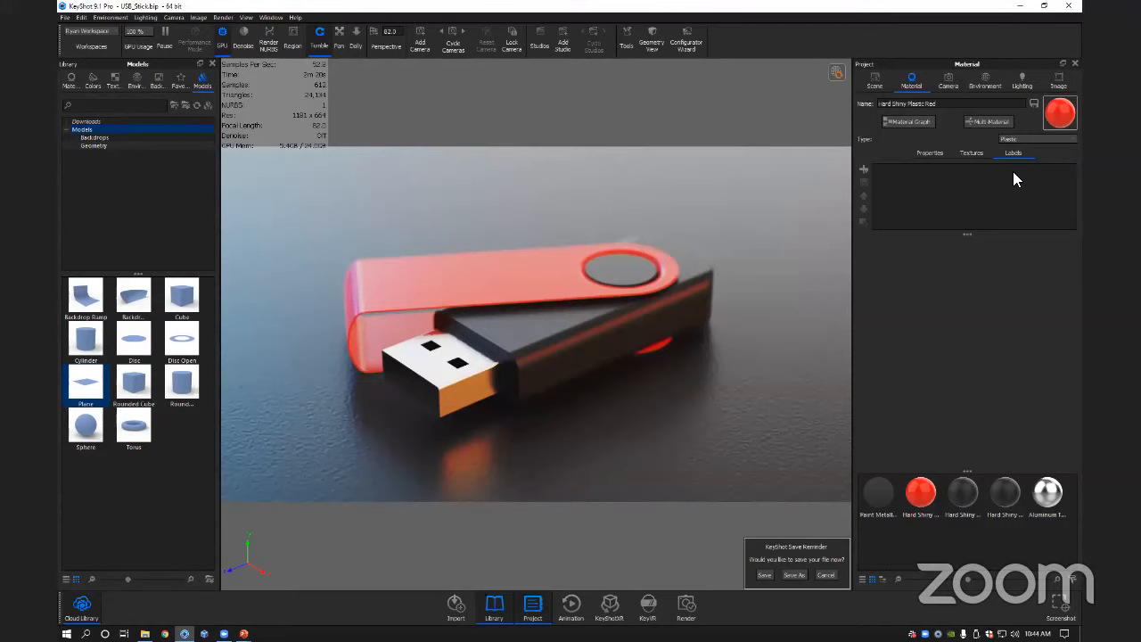
Activate the Free Camera without depth of field and frame the USB stick close up with the red shield's upper face visible.
{"action": "left_click_drag", "start_coordinate": [462, 412], "coordinate": [465, 459]}
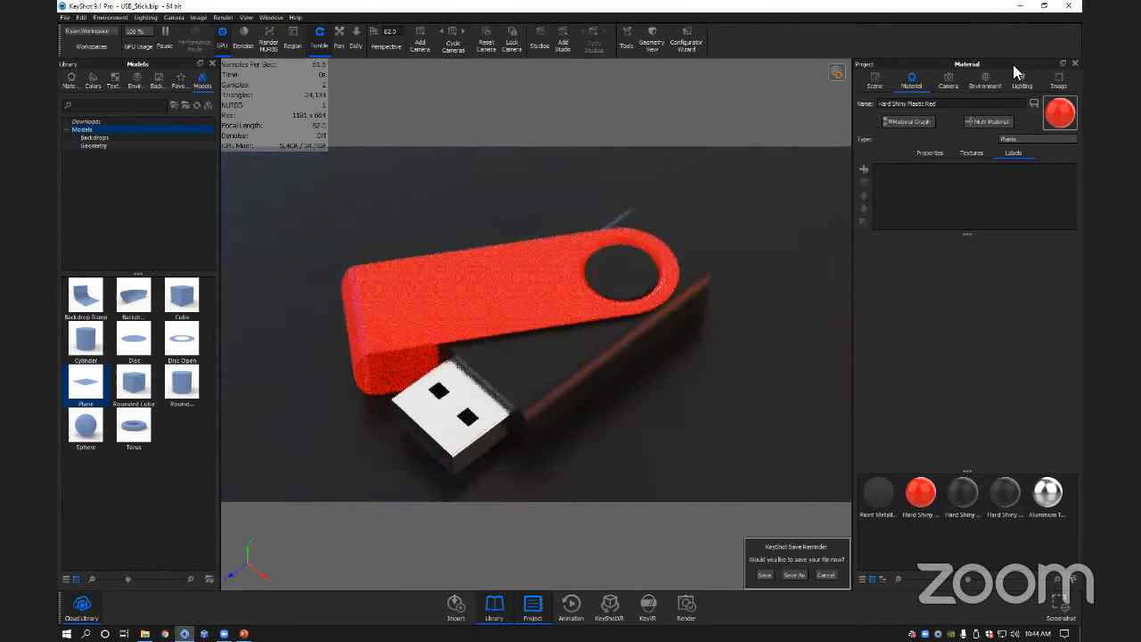
{"action": "left_click", "coordinate": [949, 81]}
{"action": "left_click", "coordinate": [900, 101]}
{"action": "left_click", "coordinate": [872, 532]}
{"action": "left_click_drag", "start_coordinate": [636, 378], "coordinate": [517, 306]}
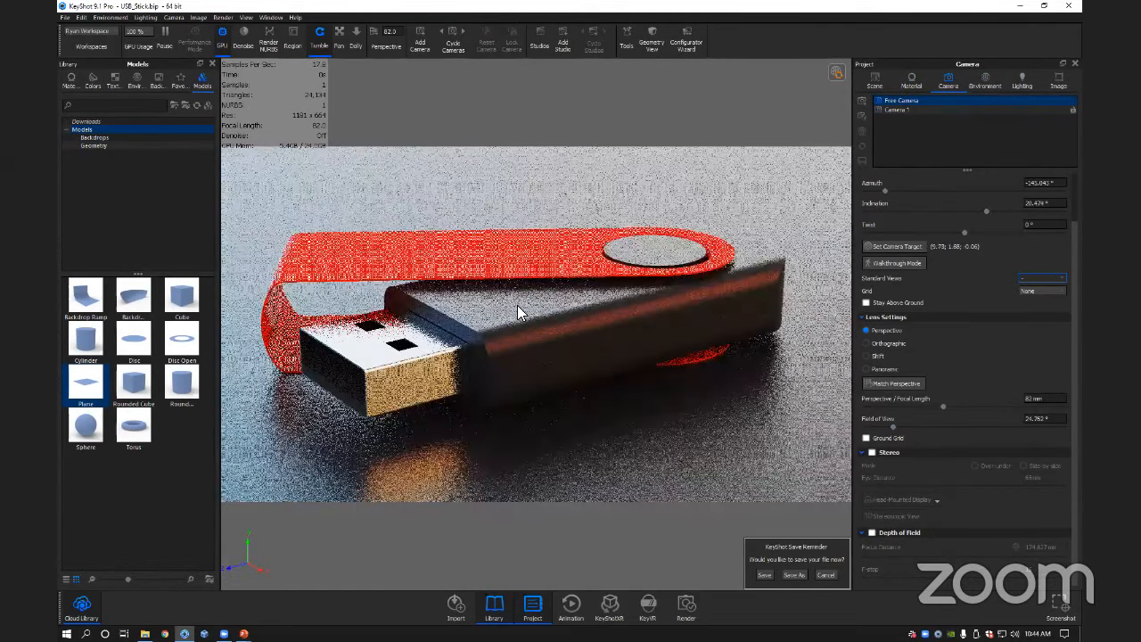
{"action": "middle_click_drag", "start_coordinate": [542, 331], "coordinate": [545, 339]}
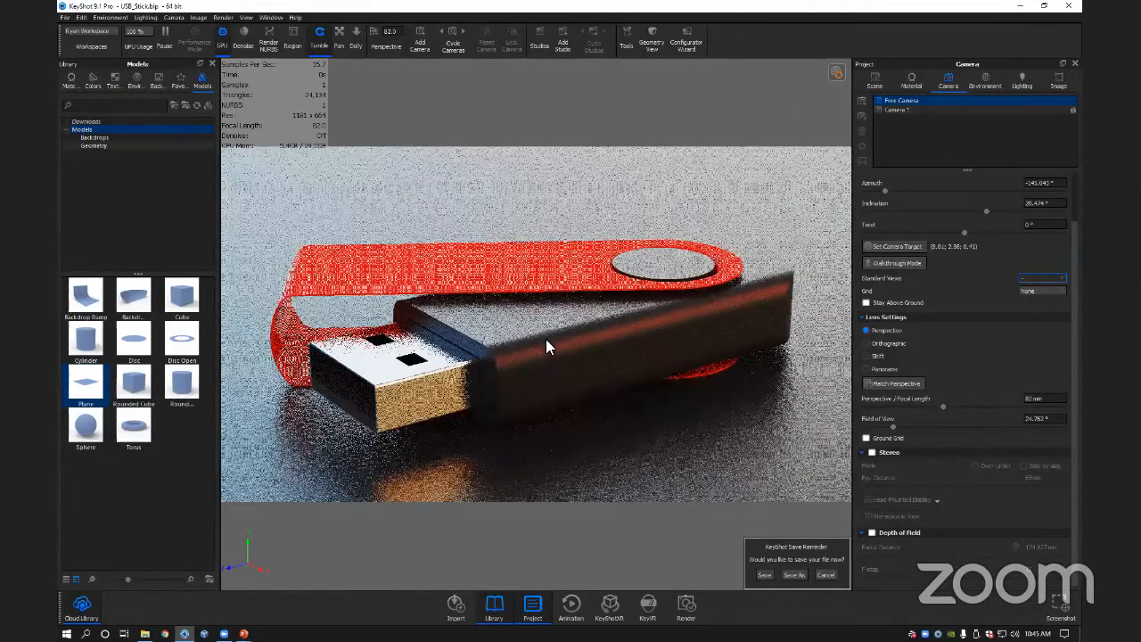
{"action": "left_click_drag", "start_coordinate": [542, 337], "coordinate": [508, 271]}
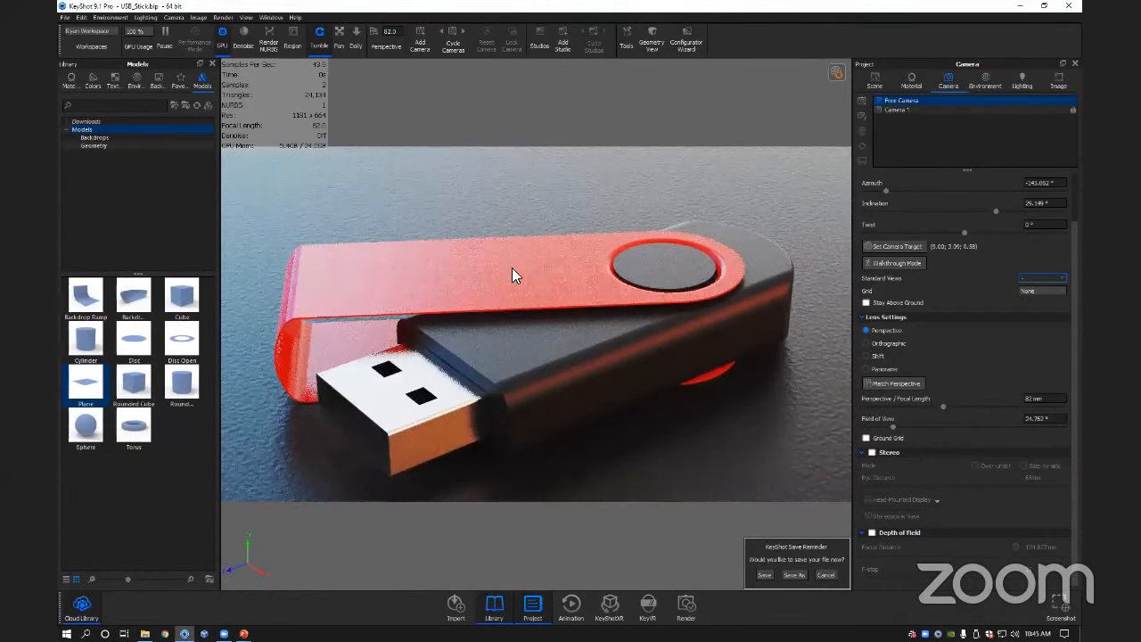
Try to add a texture label from an image file to the red shield's material.
{"action": "double_click", "coordinate": [513, 269]}
{"action": "left_click", "coordinate": [1012, 152]}
{"action": "left_click", "coordinate": [868, 170]}
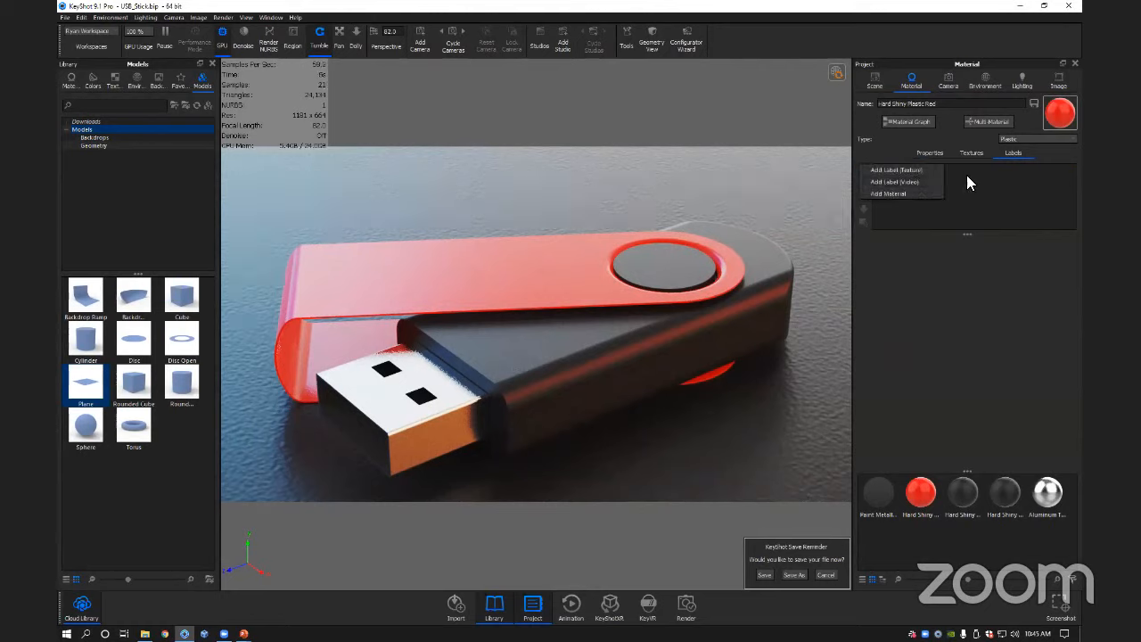
{"action": "left_click", "coordinate": [890, 168]}
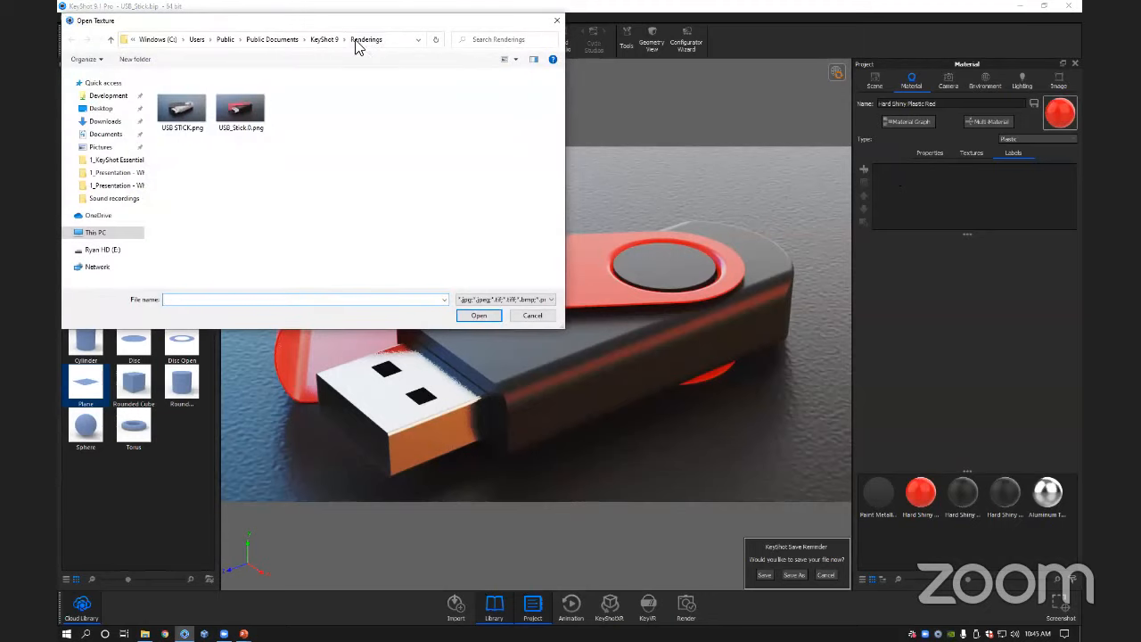
{"action": "left_click_drag", "start_coordinate": [347, 26], "coordinate": [527, 109]}
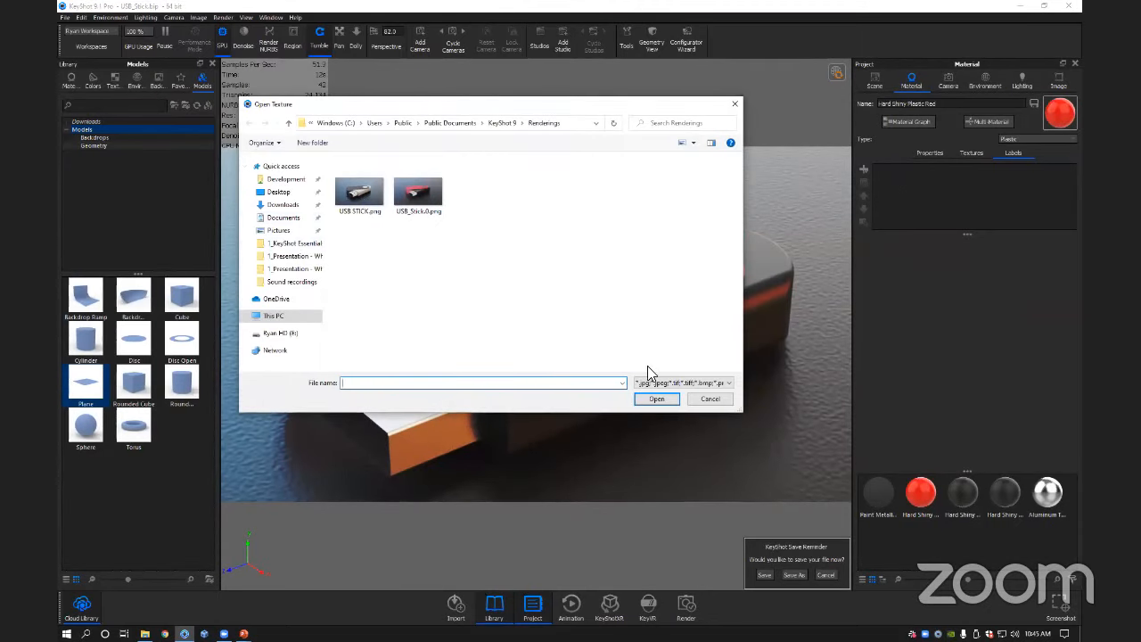
{"action": "left_click", "coordinate": [711, 399]}
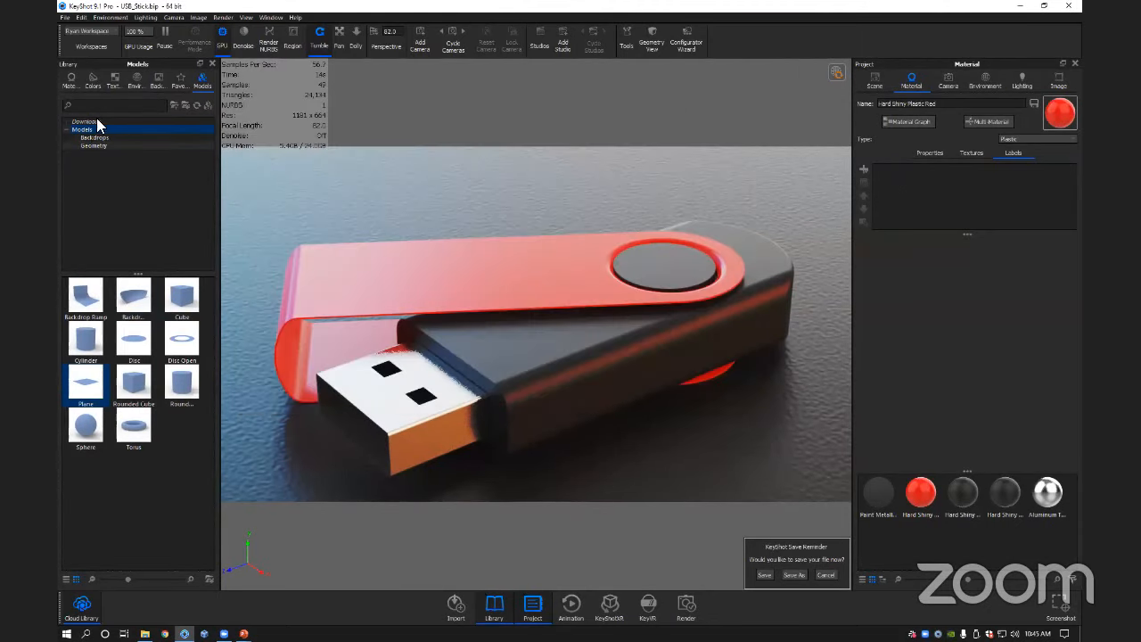
Apply the blue KeyShot Icon texture from the library's Labels to the red shield as a label and show its label properties.
{"action": "left_click", "coordinate": [115, 80]}
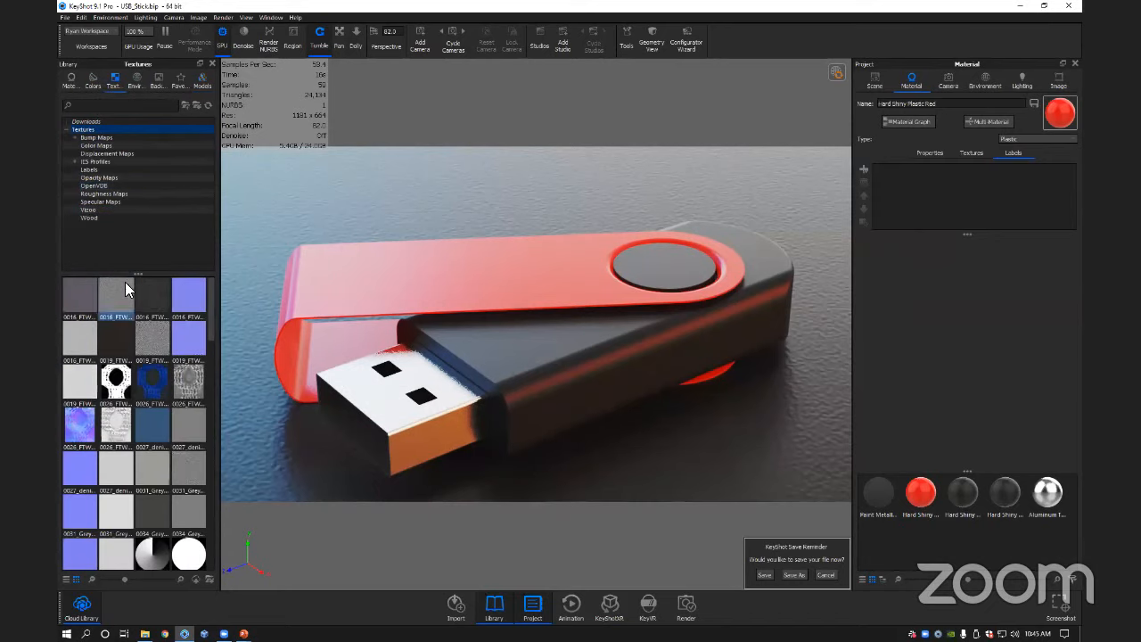
{"action": "left_click", "coordinate": [100, 179]}
{"action": "left_click", "coordinate": [96, 168]}
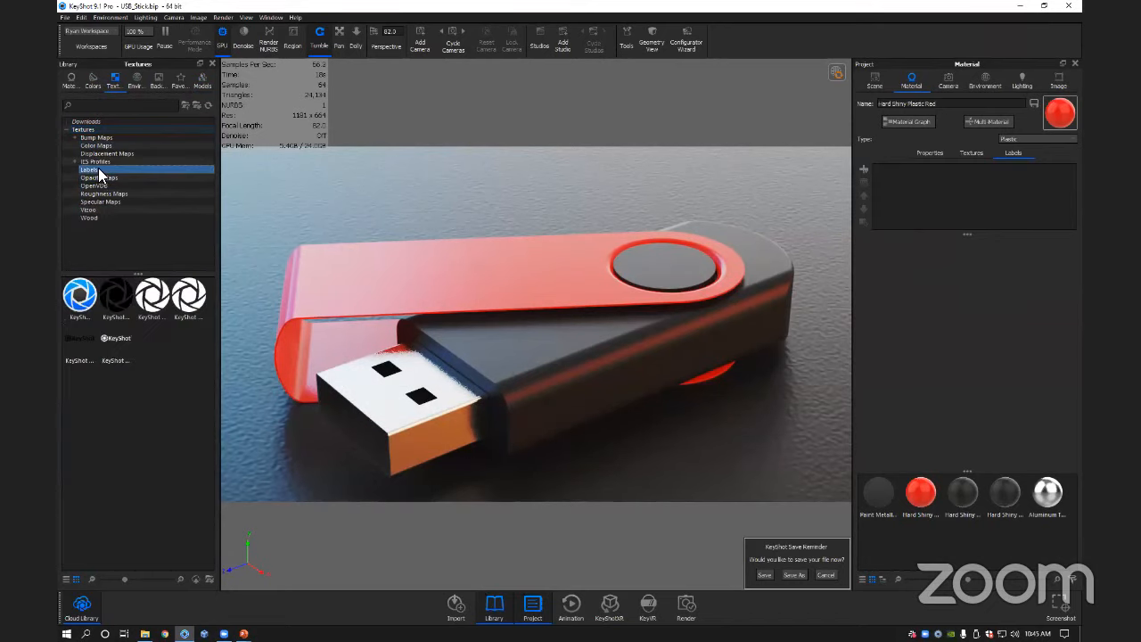
{"action": "left_click_drag", "start_coordinate": [80, 307], "coordinate": [495, 267]}
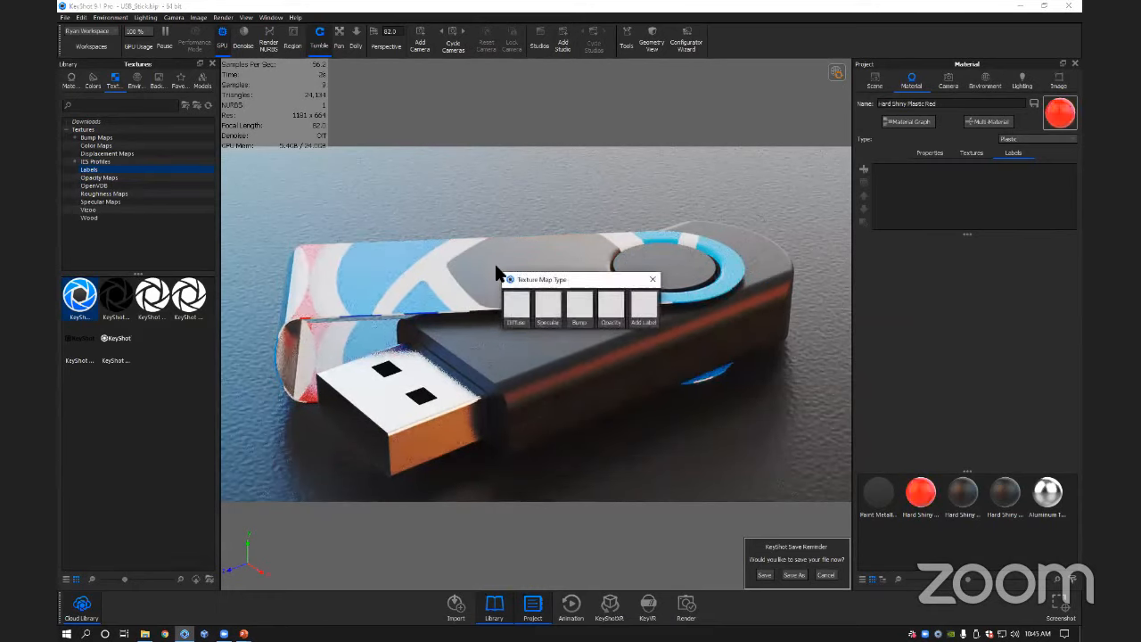
{"action": "left_click", "coordinate": [647, 311]}
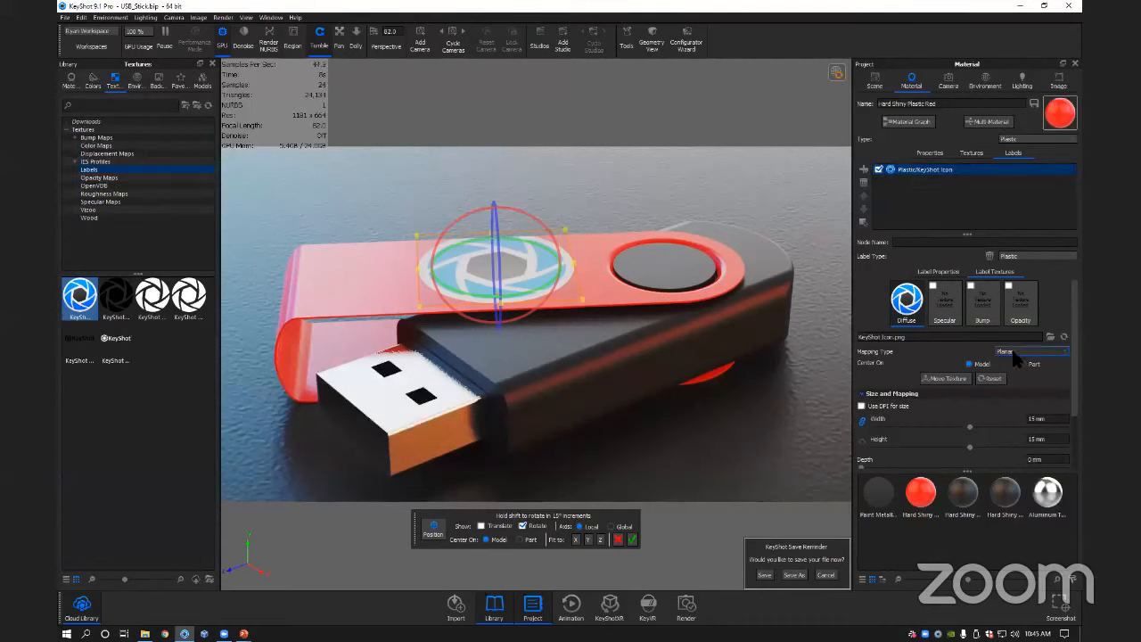
{"action": "left_click", "coordinate": [955, 277]}
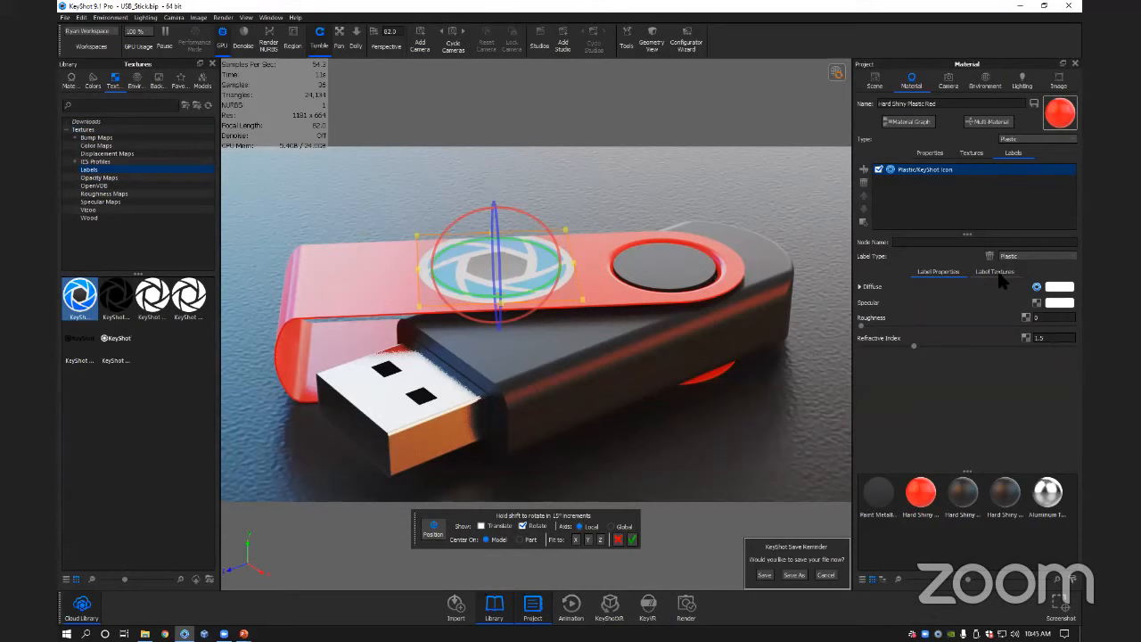
Center the KeyShot Icon label's diffuse texture mapping on the part and accept its placement on the red shield.
{"action": "left_click", "coordinate": [996, 273]}
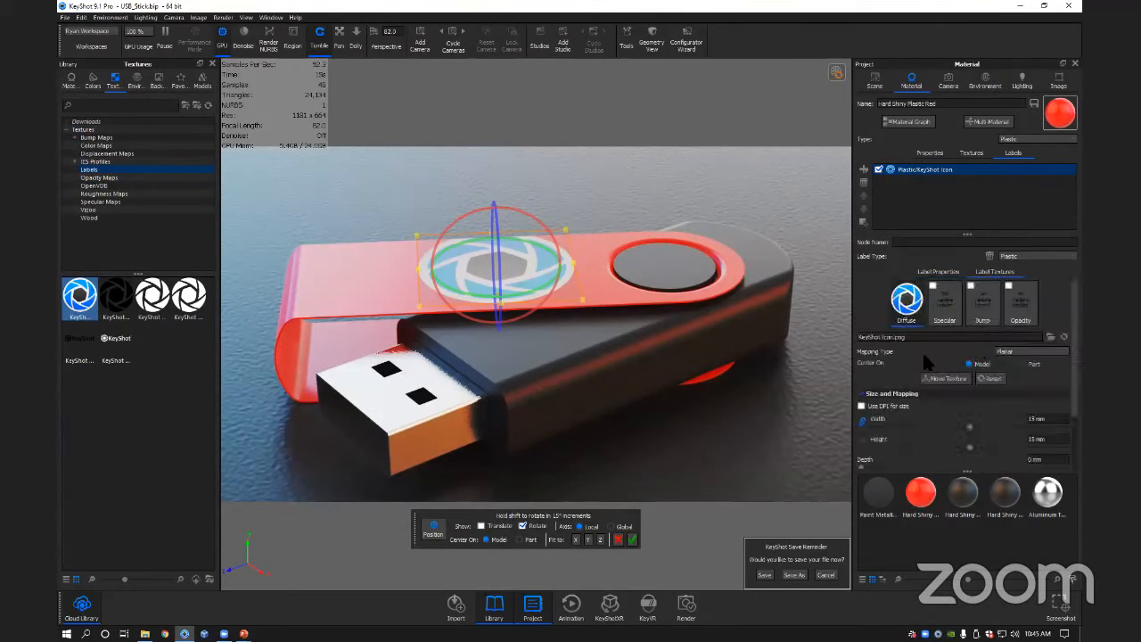
{"action": "left_click", "coordinate": [1032, 365]}
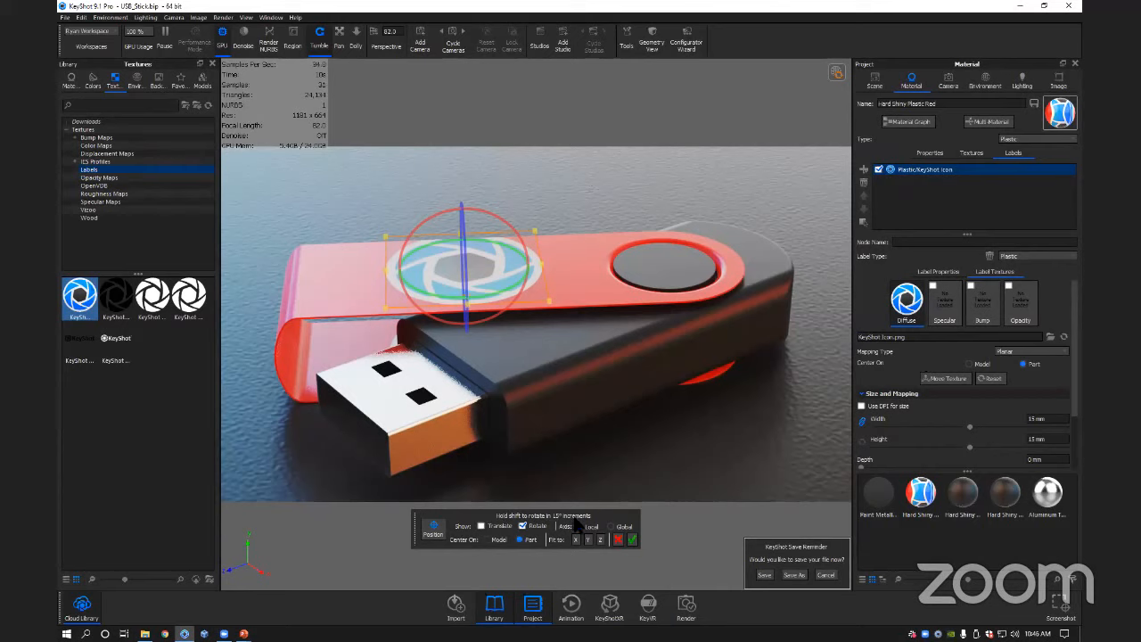
{"action": "left_click", "coordinate": [631, 539]}
{"action": "double_click", "coordinate": [597, 206]}
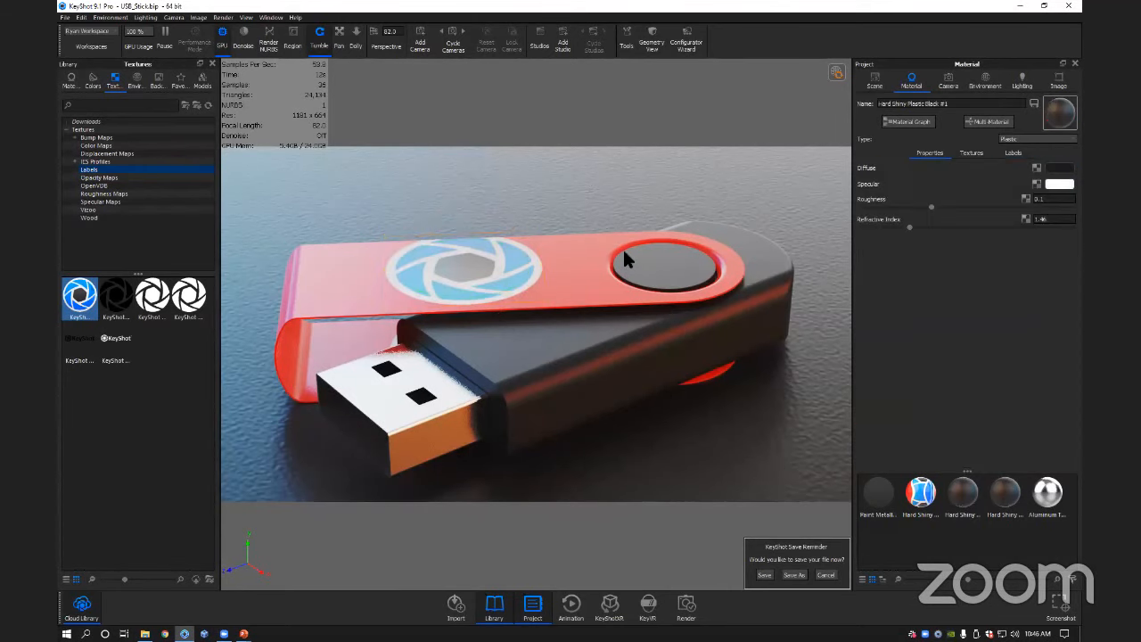
Scale the ground Plane under the USB stick to 200 and finally to 150.
{"action": "scroll", "coordinate": [626, 259], "scroll_direction": "down", "scroll_amount": 3}
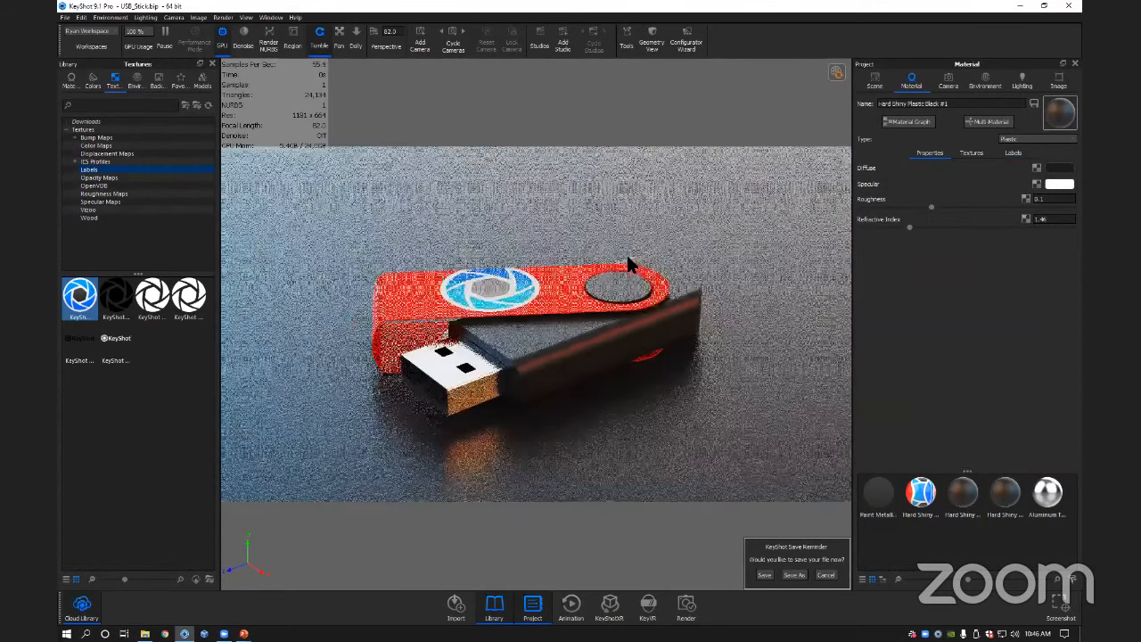
{"action": "scroll", "coordinate": [628, 260], "scroll_direction": "down", "scroll_amount": 5}
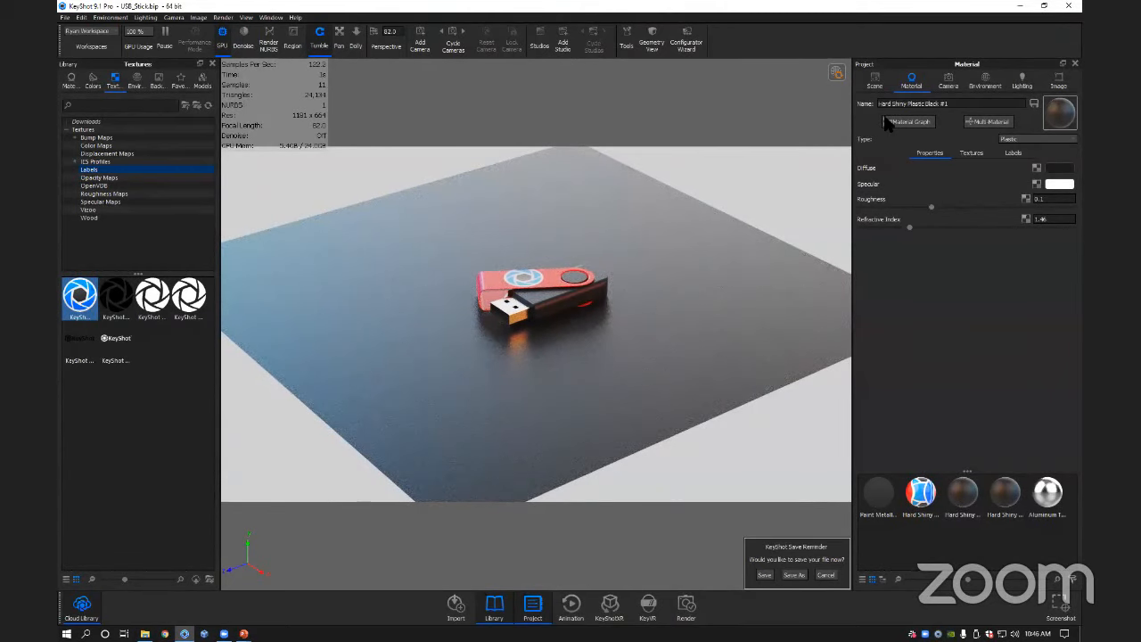
{"action": "left_click", "coordinate": [874, 79]}
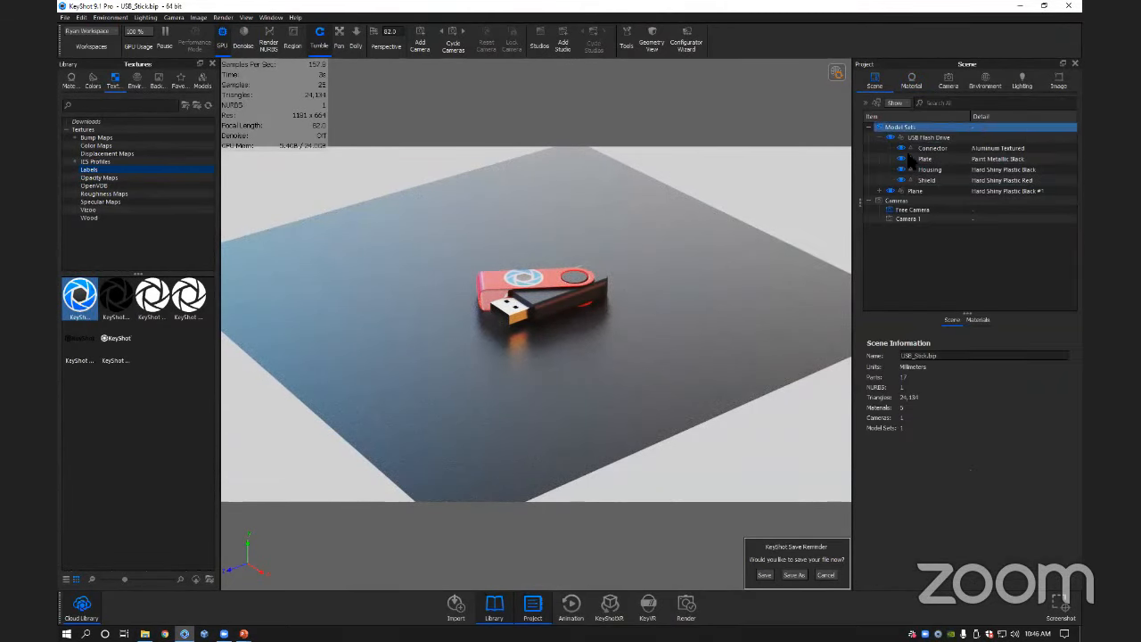
{"action": "left_click", "coordinate": [933, 149]}
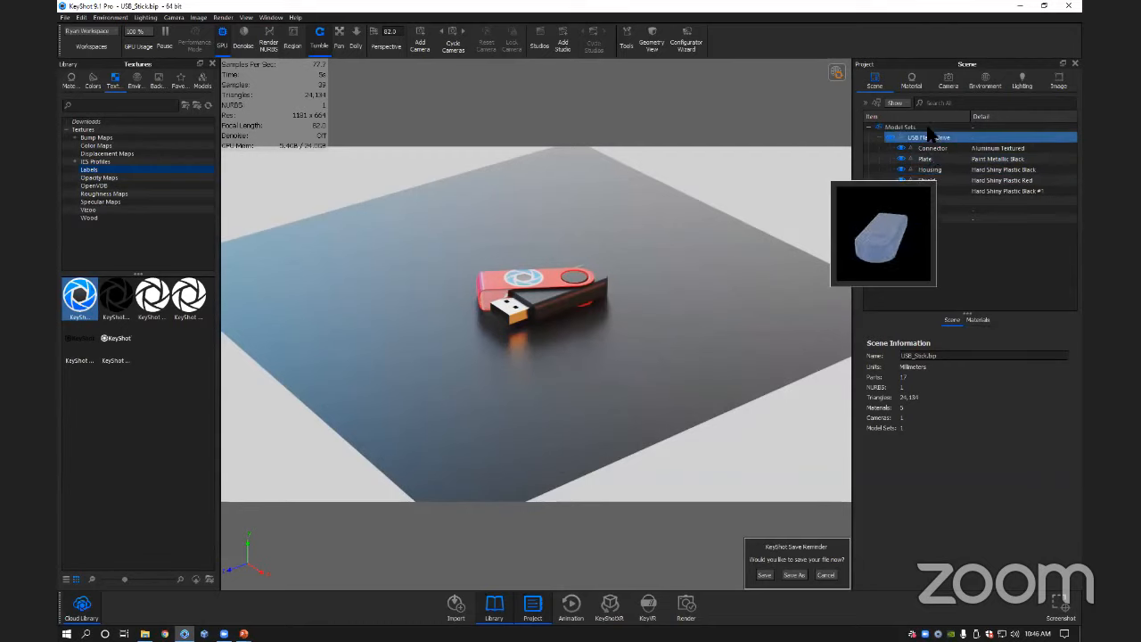
{"action": "left_click", "coordinate": [916, 191]}
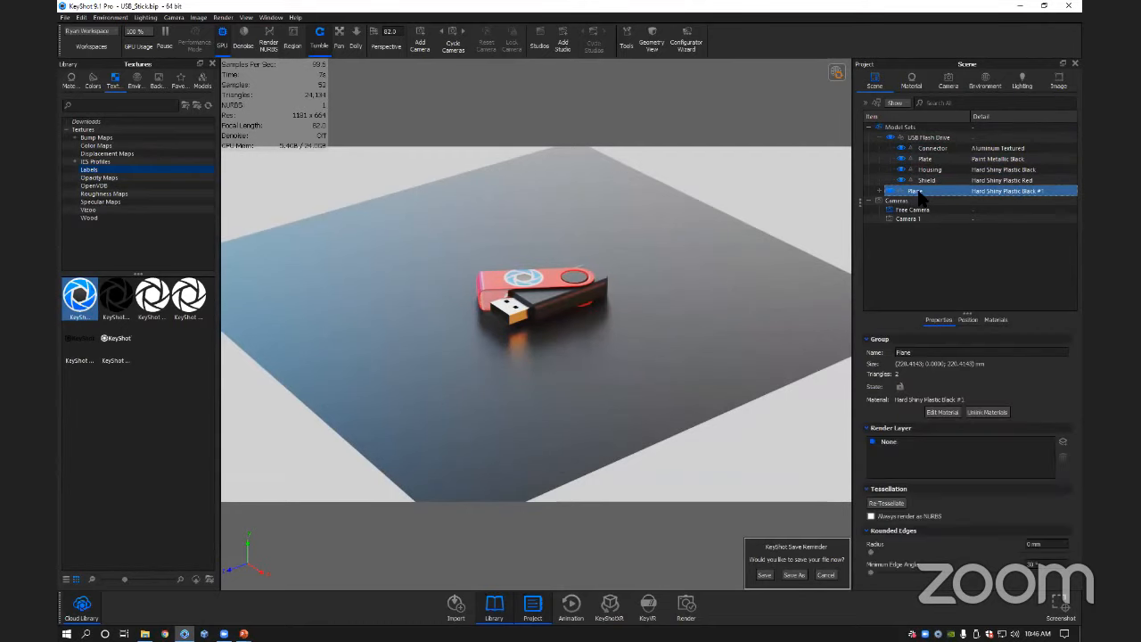
{"action": "left_click", "coordinate": [968, 320]}
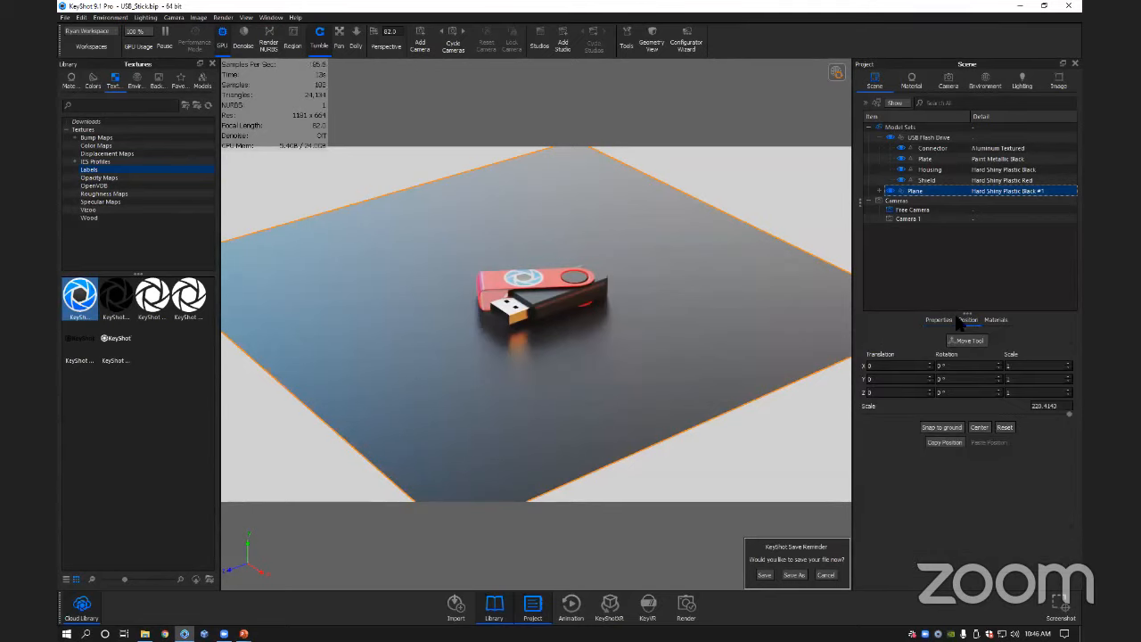
{"action": "left_click", "coordinate": [1065, 414]}
{"action": "left_click_drag", "start_coordinate": [1065, 412], "coordinate": [1019, 403]}
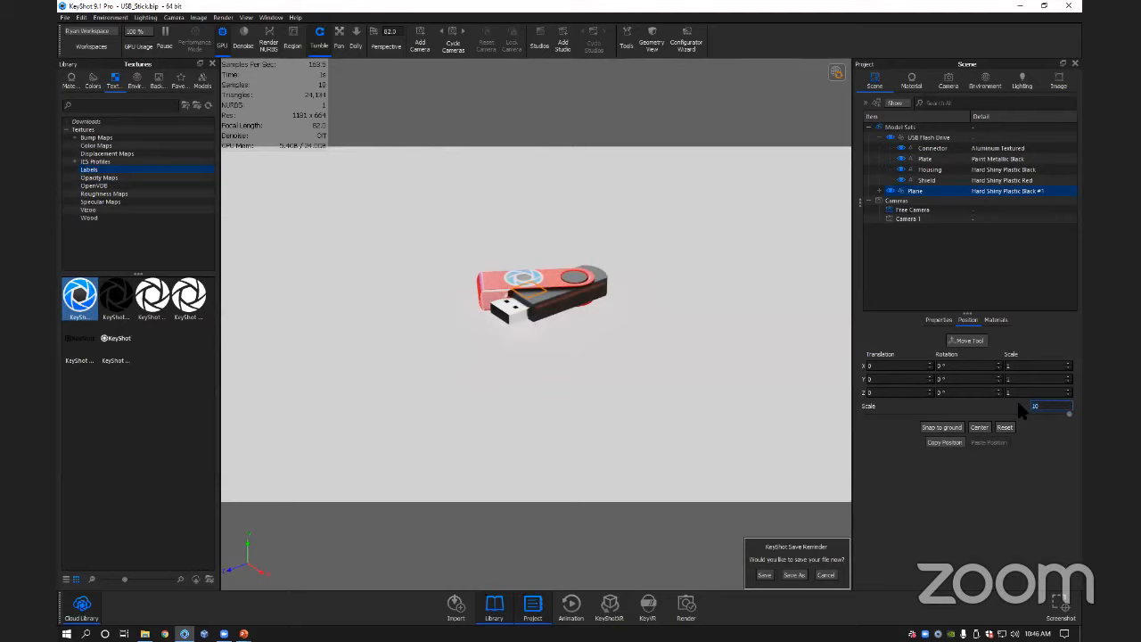
{"action": "type", "text": "200"}
{"action": "key", "text": "Return"}
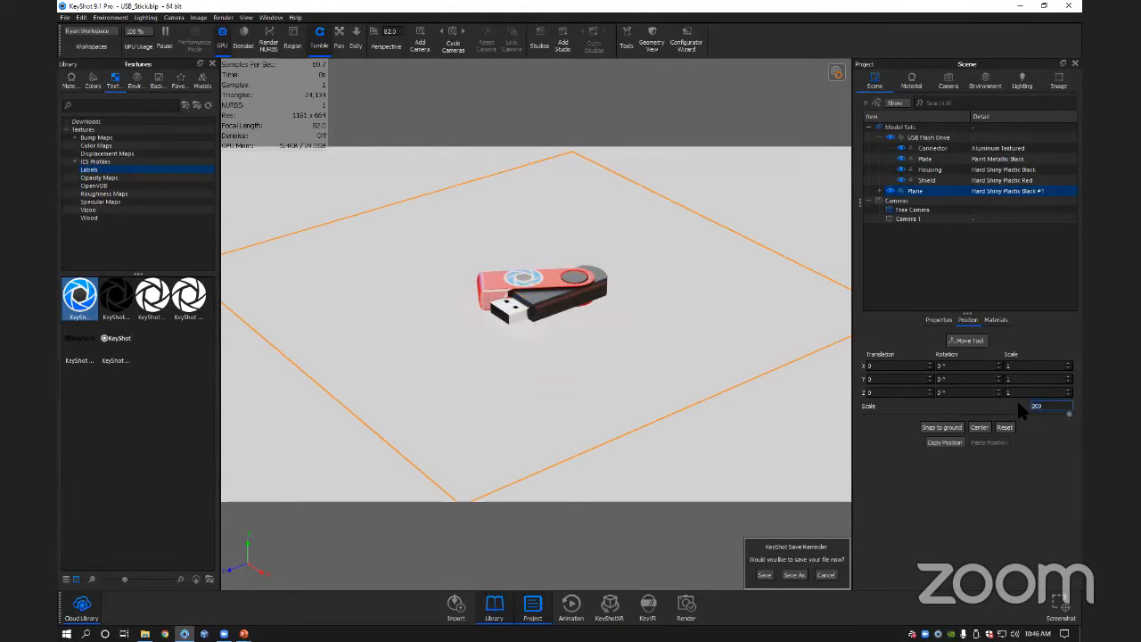
{"action": "type", "text": "150"}
{"action": "key", "text": "Return"}
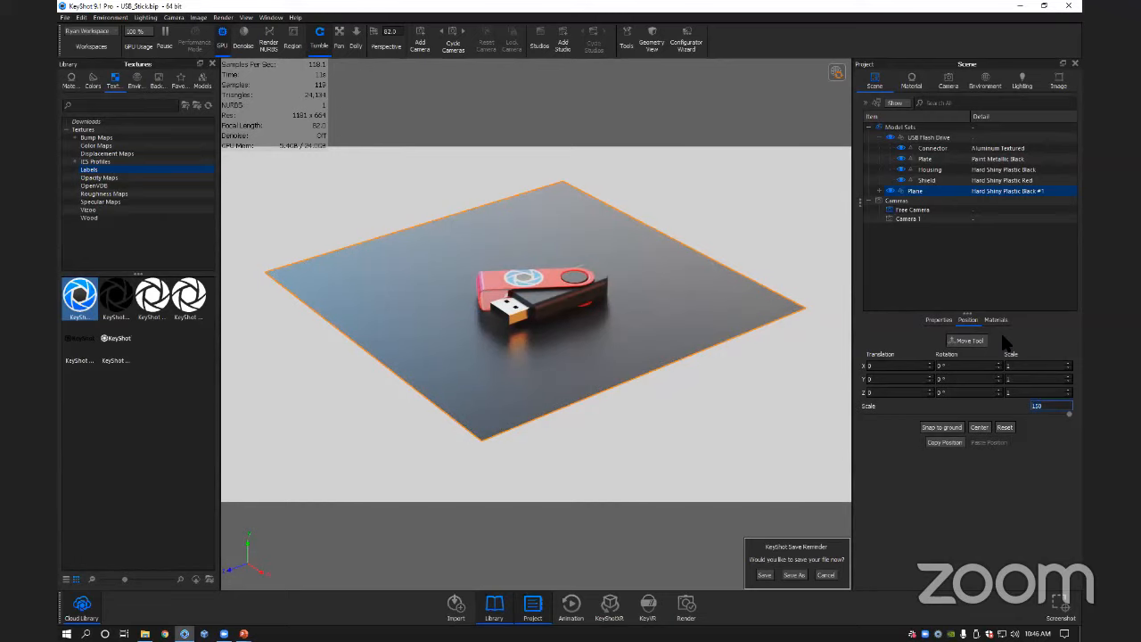
Review the render output settings and the job queue, and close the render settings.
{"action": "left_click", "coordinate": [685, 606]}
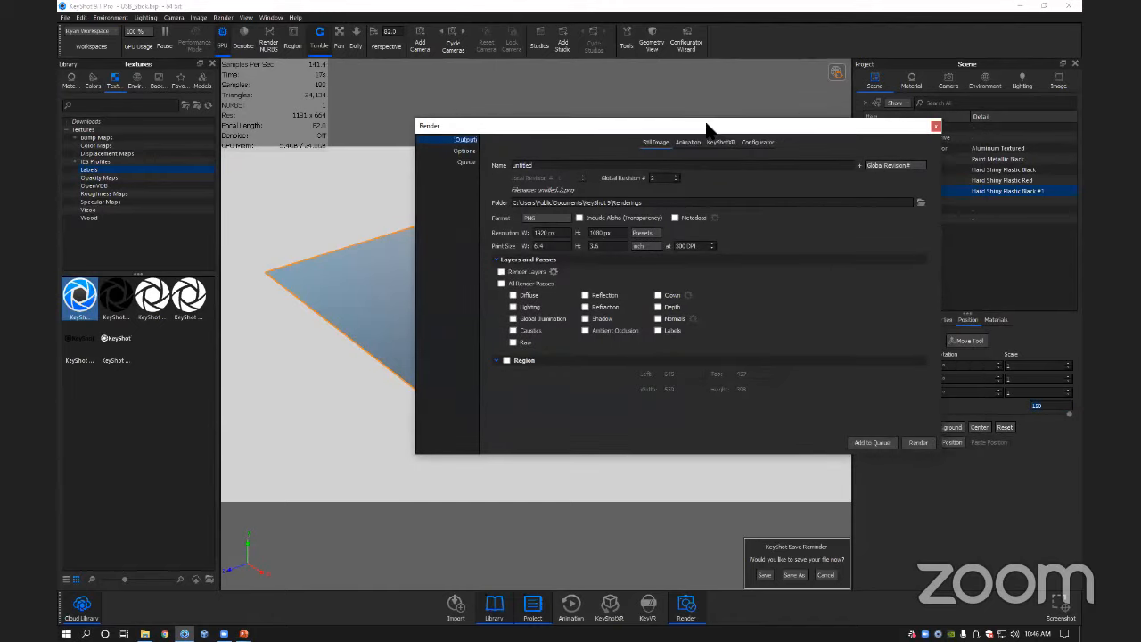
{"action": "left_click", "coordinate": [471, 155]}
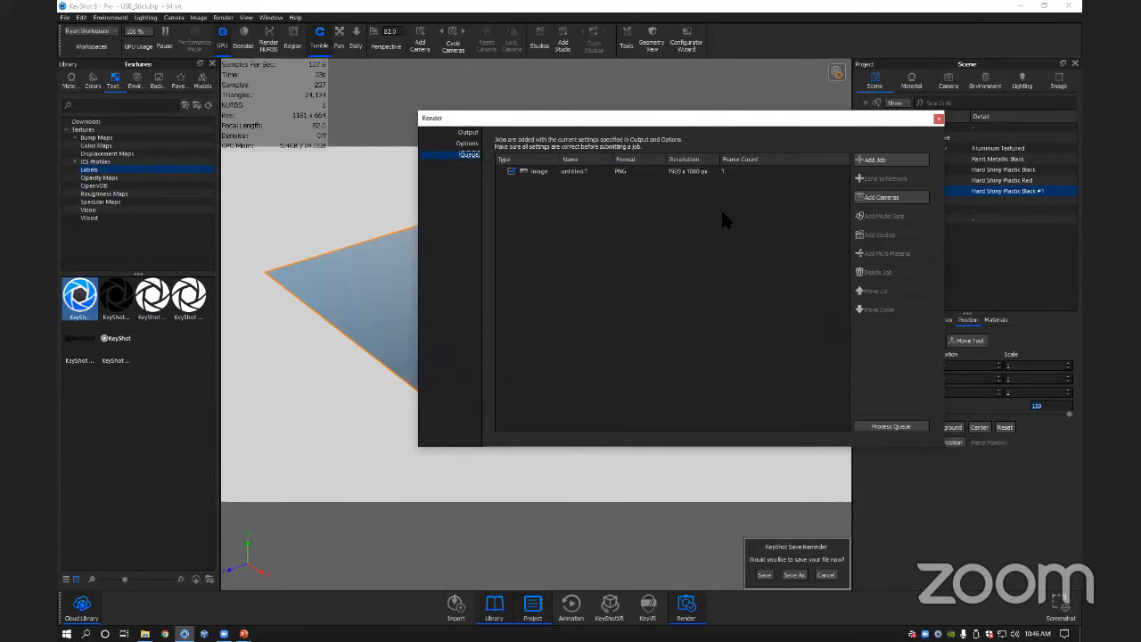
{"action": "left_click_drag", "start_coordinate": [673, 122], "coordinate": [752, 124]}
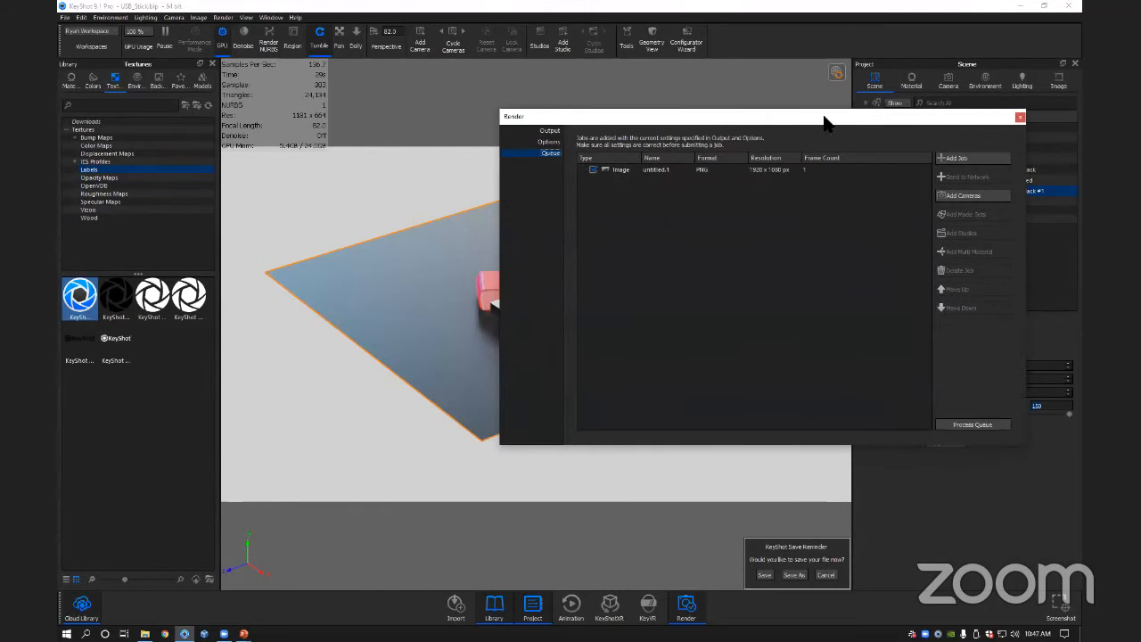
{"action": "left_click", "coordinate": [1019, 118]}
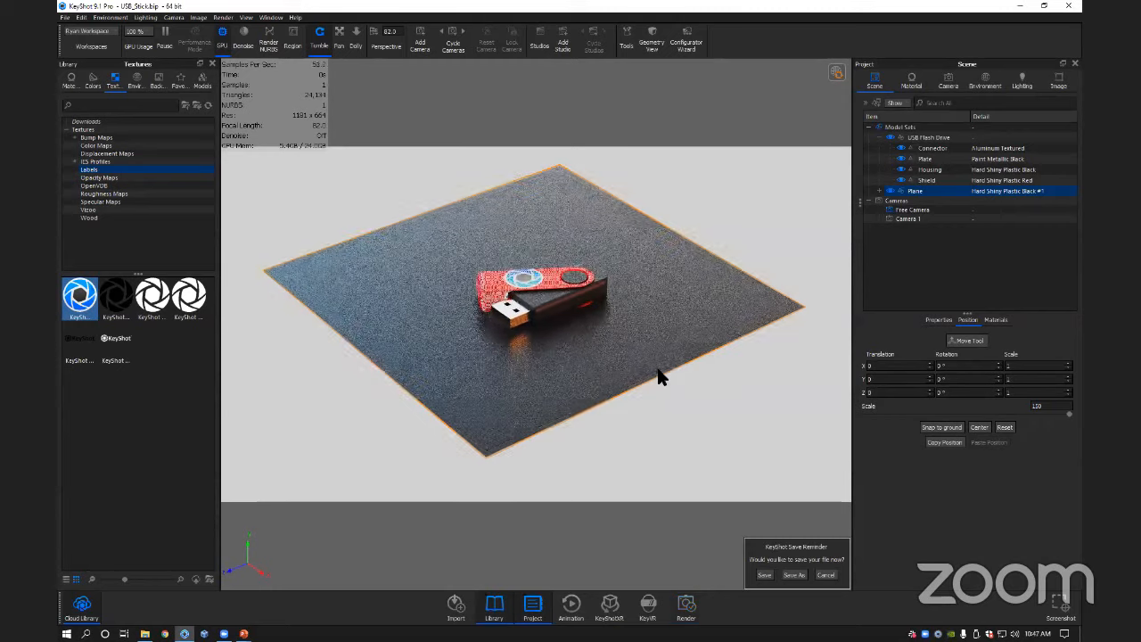
Reopen the render queue and examine the preview and render details of the queued untitled.1 image job.
{"action": "left_click", "coordinate": [686, 607]}
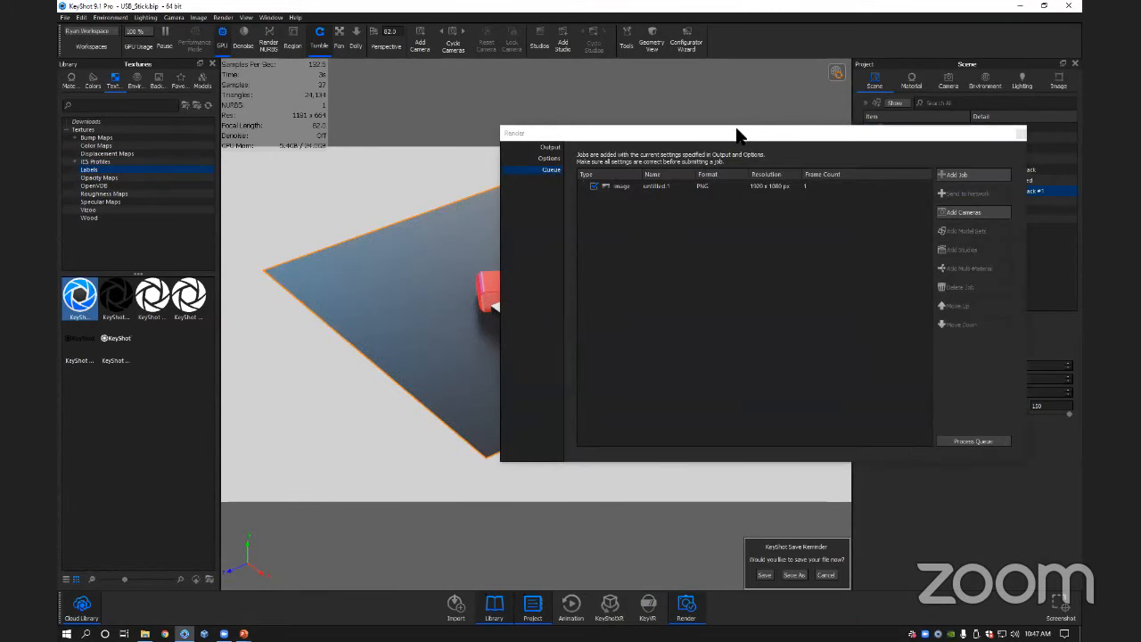
{"action": "left_click", "coordinate": [680, 170]}
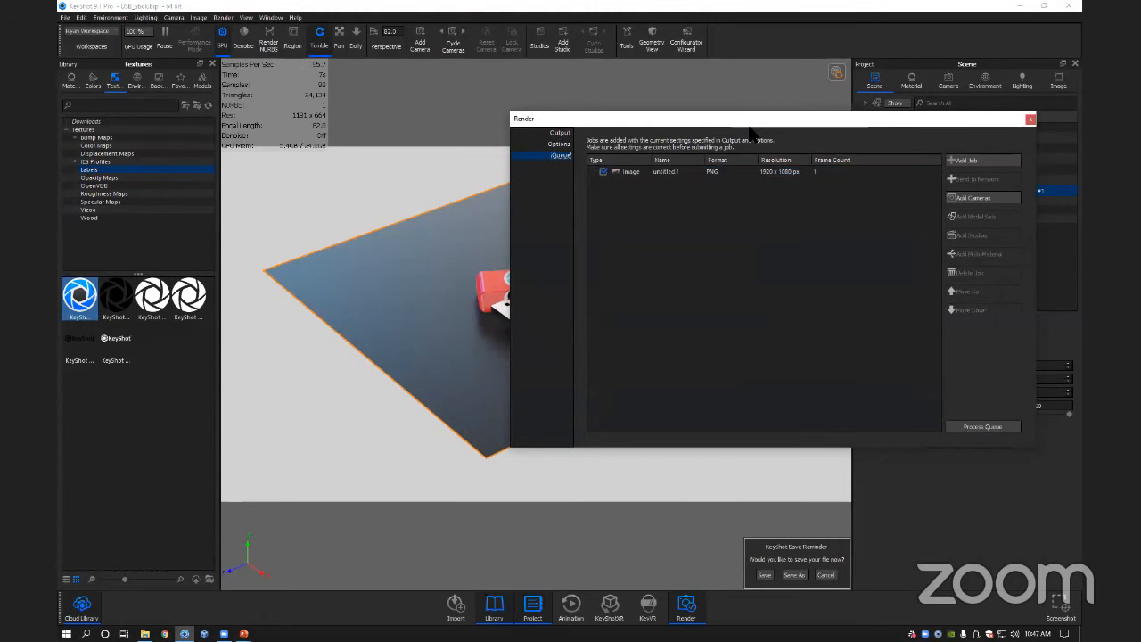
{"action": "left_click_drag", "start_coordinate": [756, 123], "coordinate": [754, 135]}
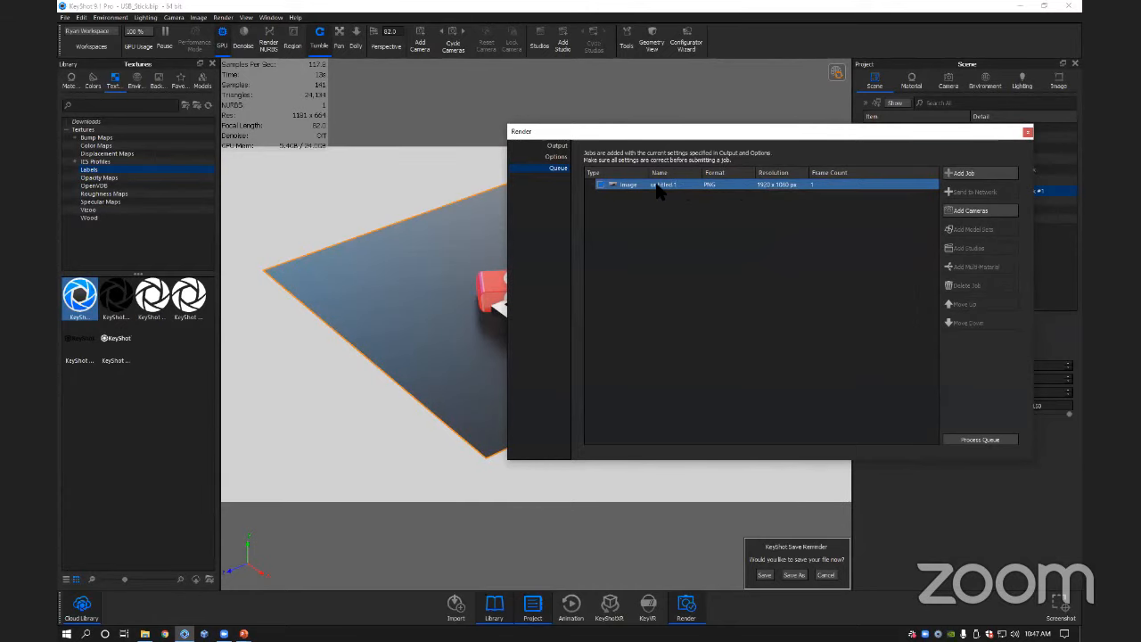
{"action": "mouse_move", "coordinate": [670, 196]}
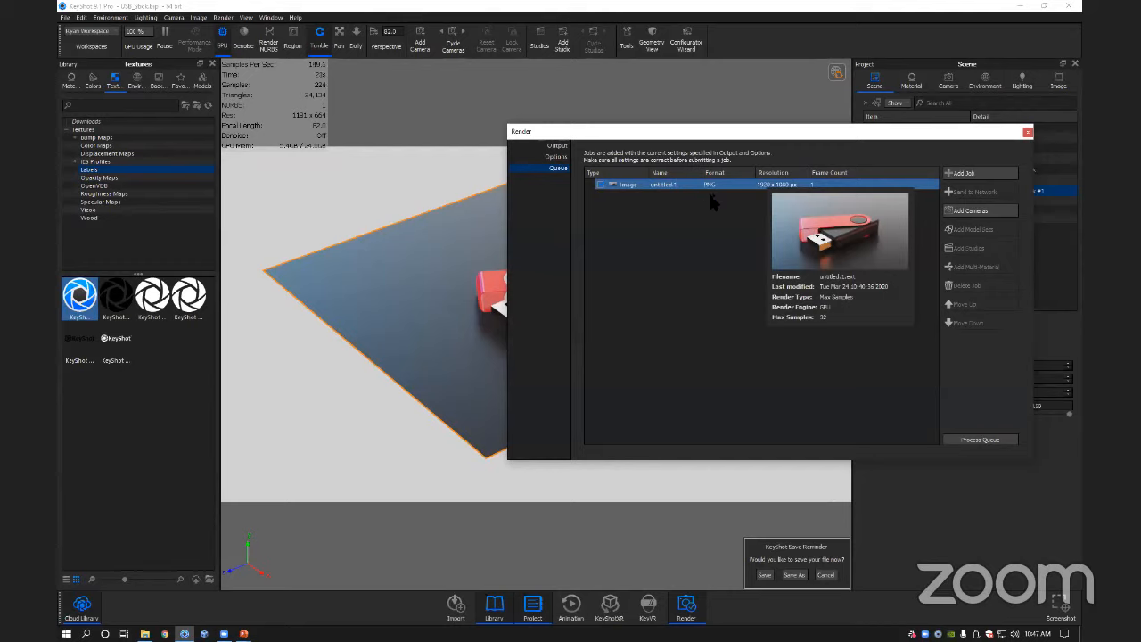
{"action": "left_click_drag", "start_coordinate": [712, 136], "coordinate": [702, 124]}
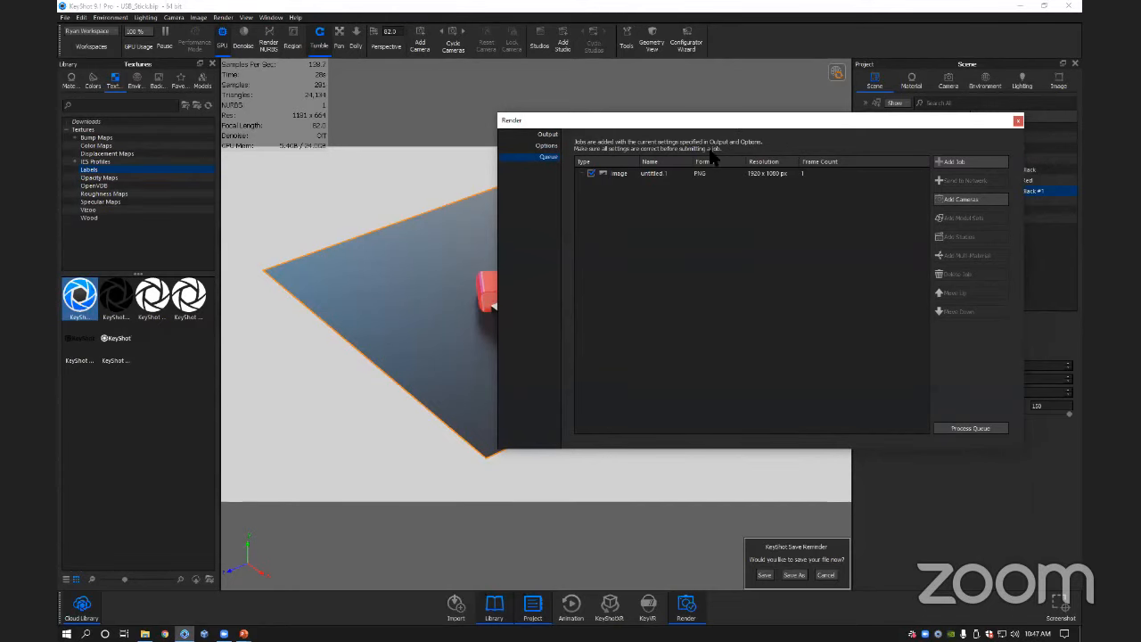
{"action": "left_click_drag", "start_coordinate": [760, 118], "coordinate": [766, 111]}
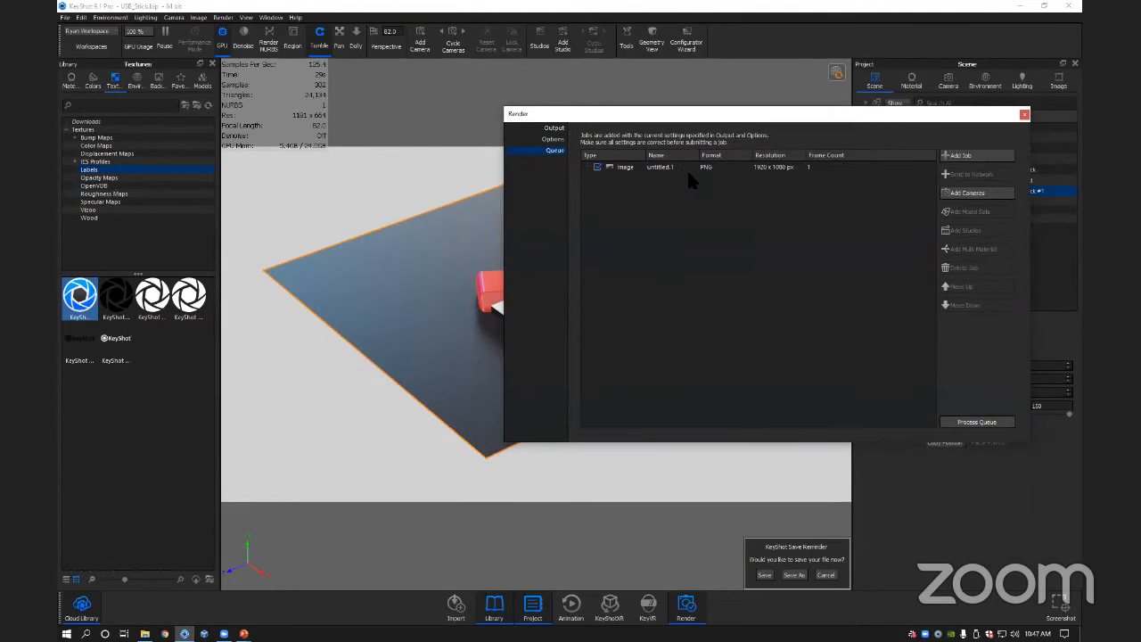
{"action": "left_click", "coordinate": [661, 170]}
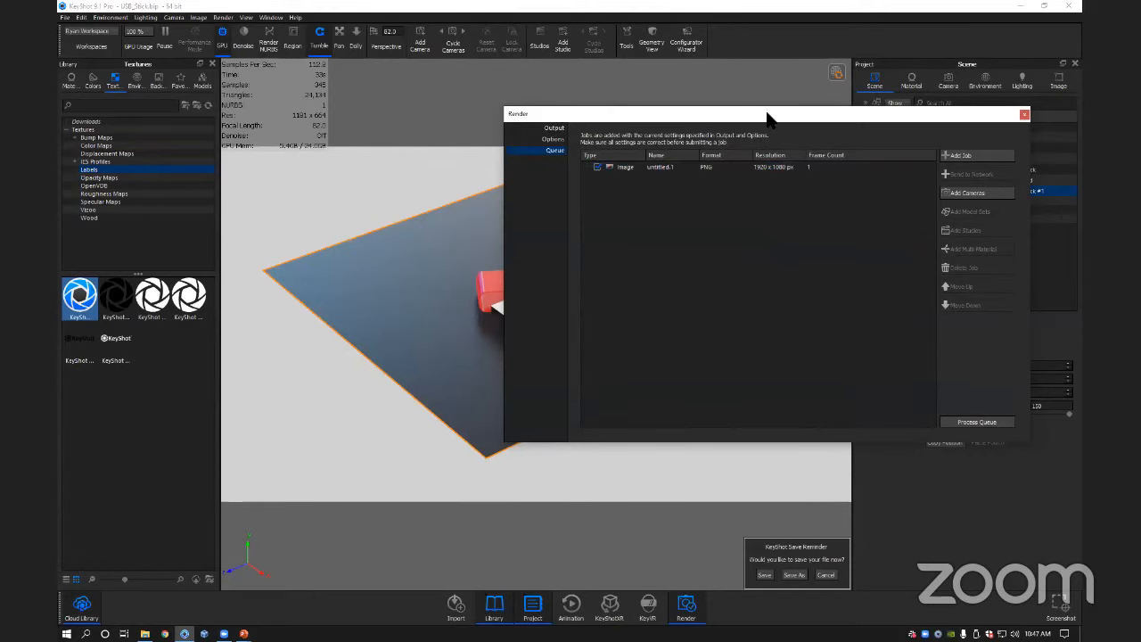
{"action": "left_click_drag", "start_coordinate": [767, 118], "coordinate": [764, 112]}
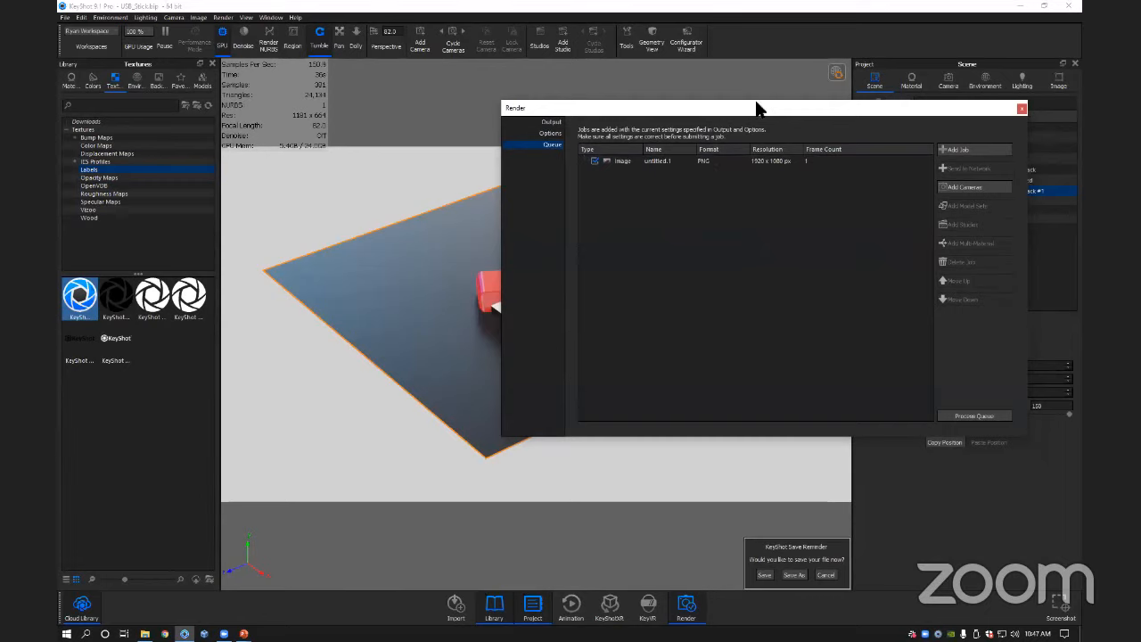
{"action": "left_click_drag", "start_coordinate": [815, 116], "coordinate": [817, 112]}
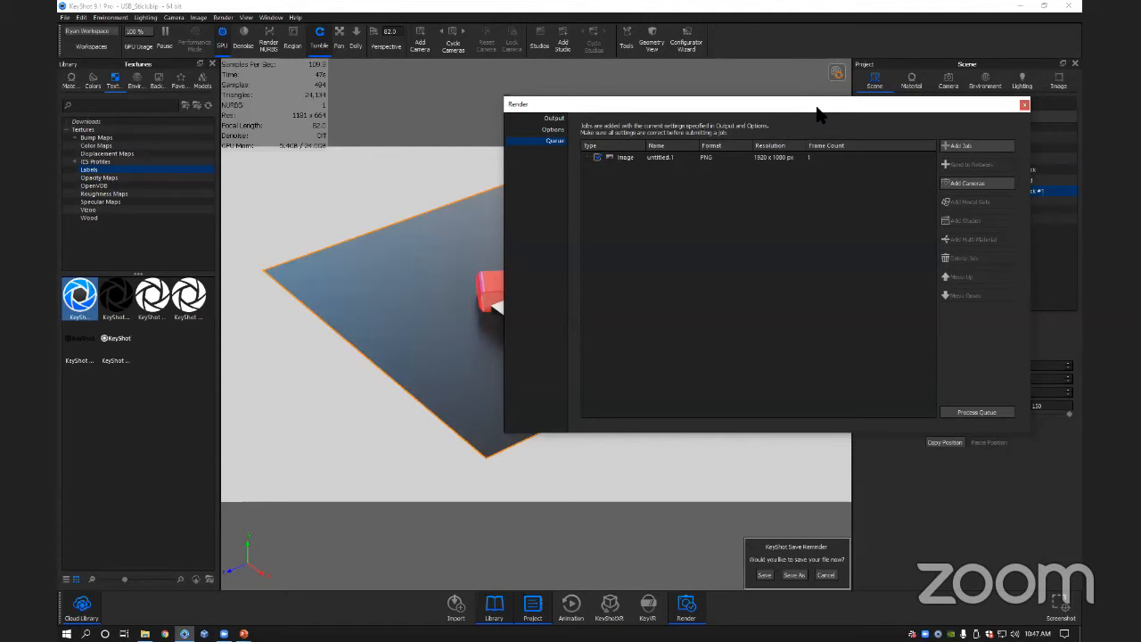
{"action": "left_click", "coordinate": [1024, 104]}
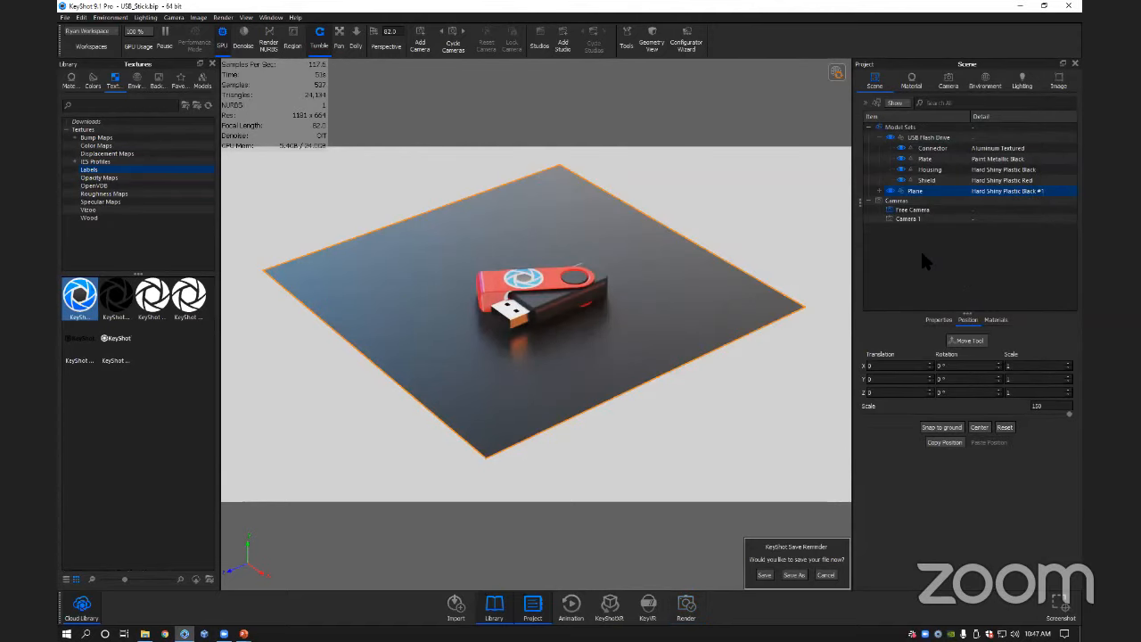
Move the USB Flash Drive group about 13 mm along the X axis with the Move Tool.
{"action": "left_click", "coordinate": [929, 137]}
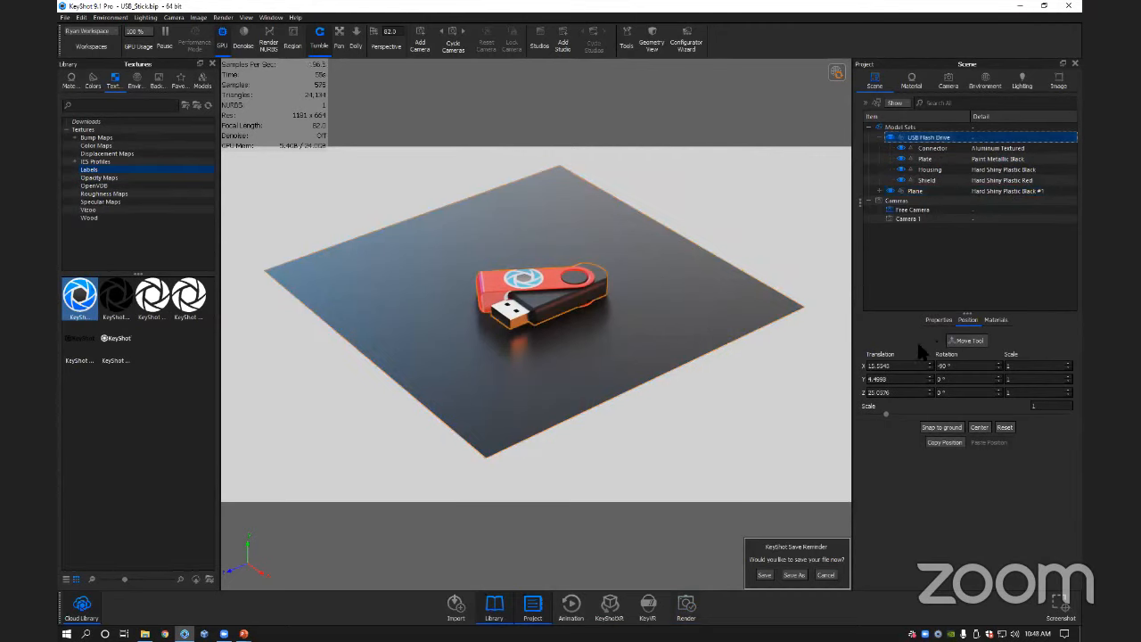
{"action": "left_click_drag", "start_coordinate": [738, 370], "coordinate": [745, 375]}
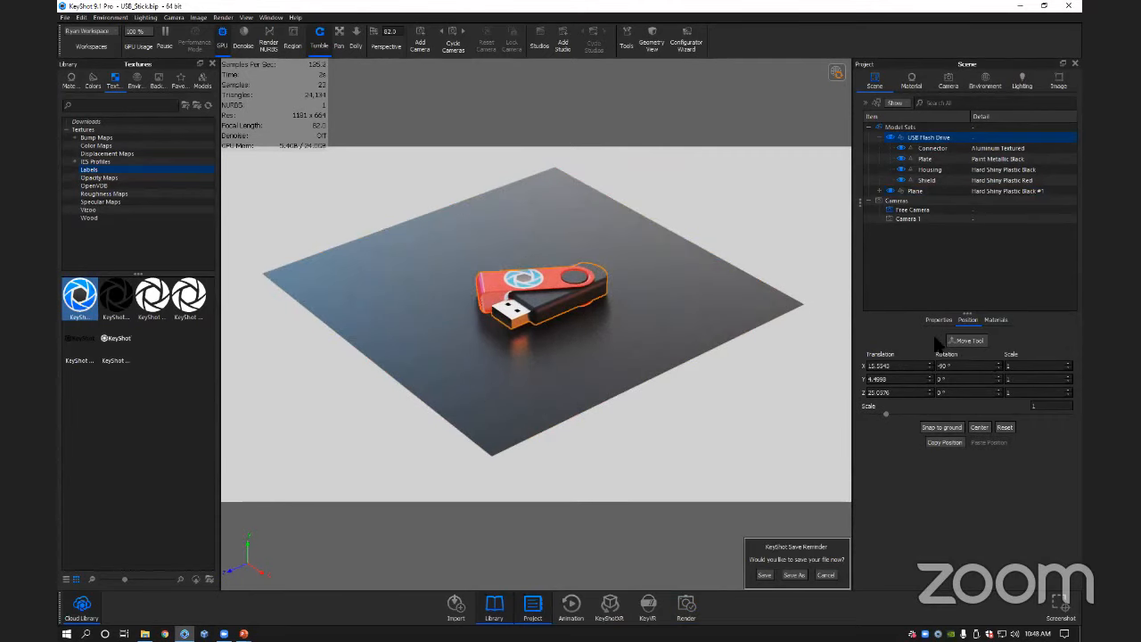
{"action": "left_click", "coordinate": [969, 341]}
{"action": "mouse_move", "coordinate": [590, 323]}
{"action": "left_mouse_down"}
{"action": "mouse_move", "coordinate": [565, 318]}
{"action": "mouse_move", "coordinate": [617, 337]}
{"action": "mouse_move", "coordinate": [597, 324]}
{"action": "left_mouse_up"}
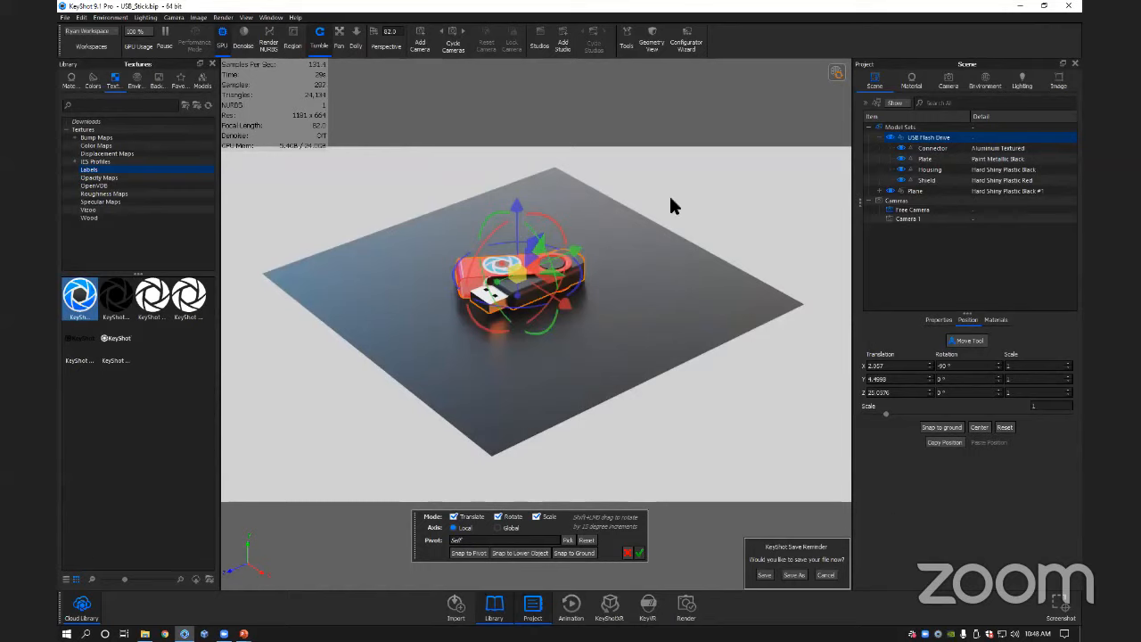
Open the USB drive's Connector in the Unwrap UV tool and bring its whole mesh into view.
{"action": "left_click", "coordinate": [627, 49]}
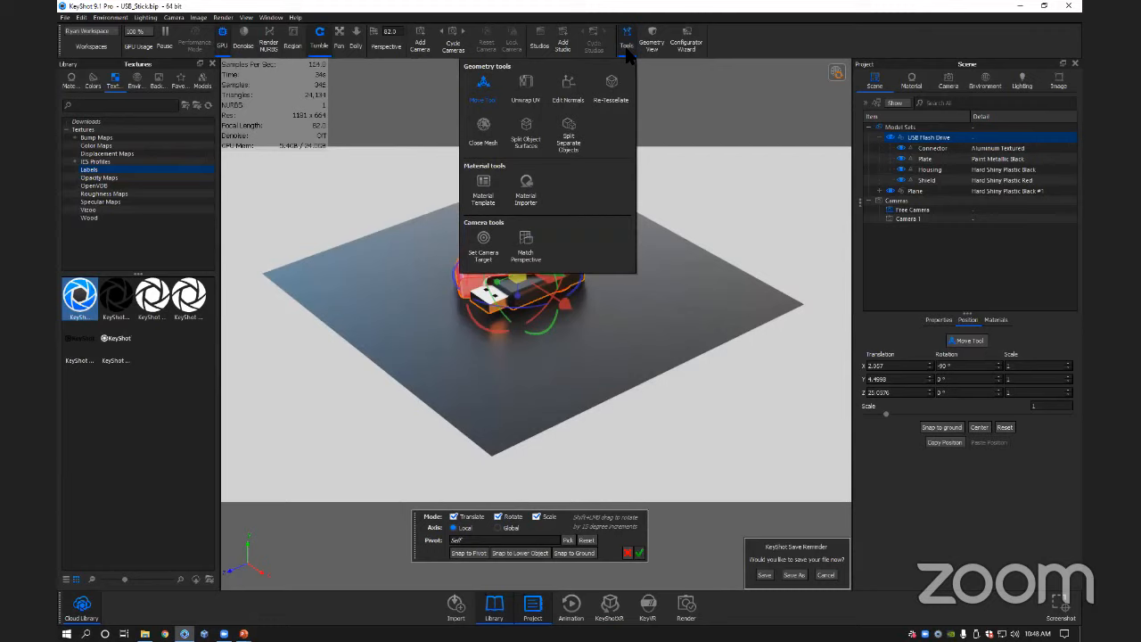
{"action": "left_click", "coordinate": [527, 88]}
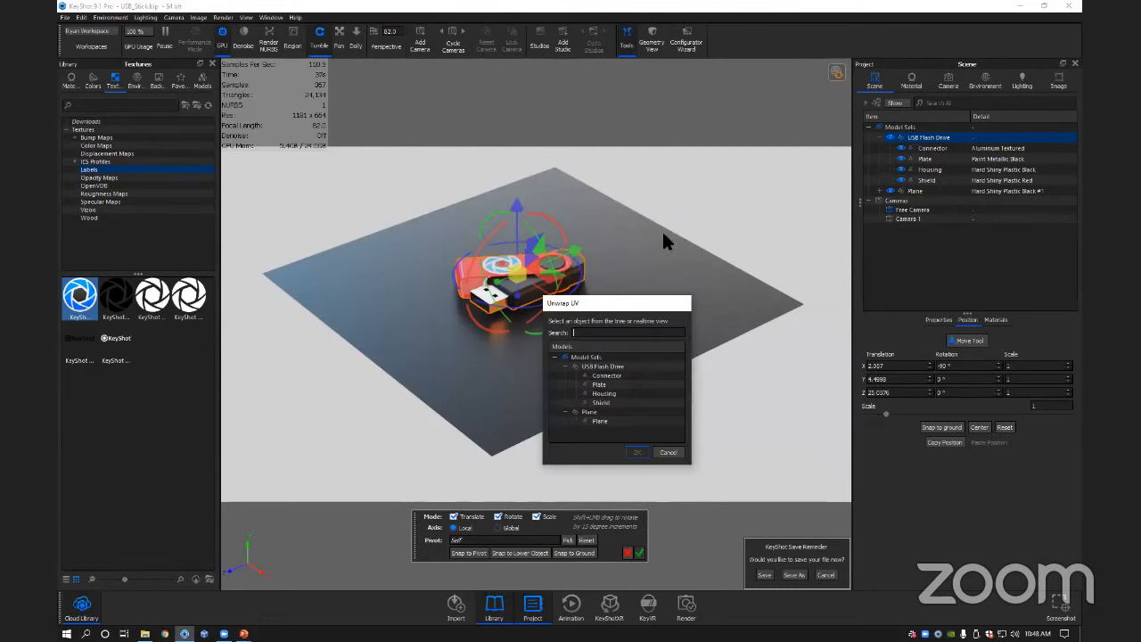
{"action": "left_click_drag", "start_coordinate": [657, 303], "coordinate": [717, 207]}
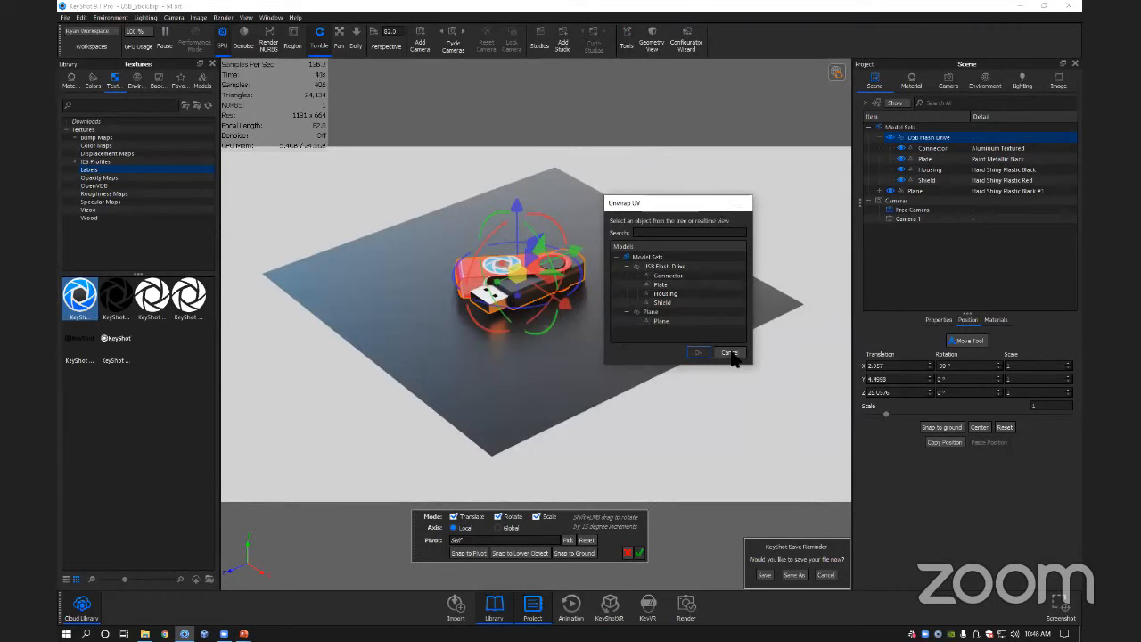
{"action": "left_click", "coordinate": [667, 277]}
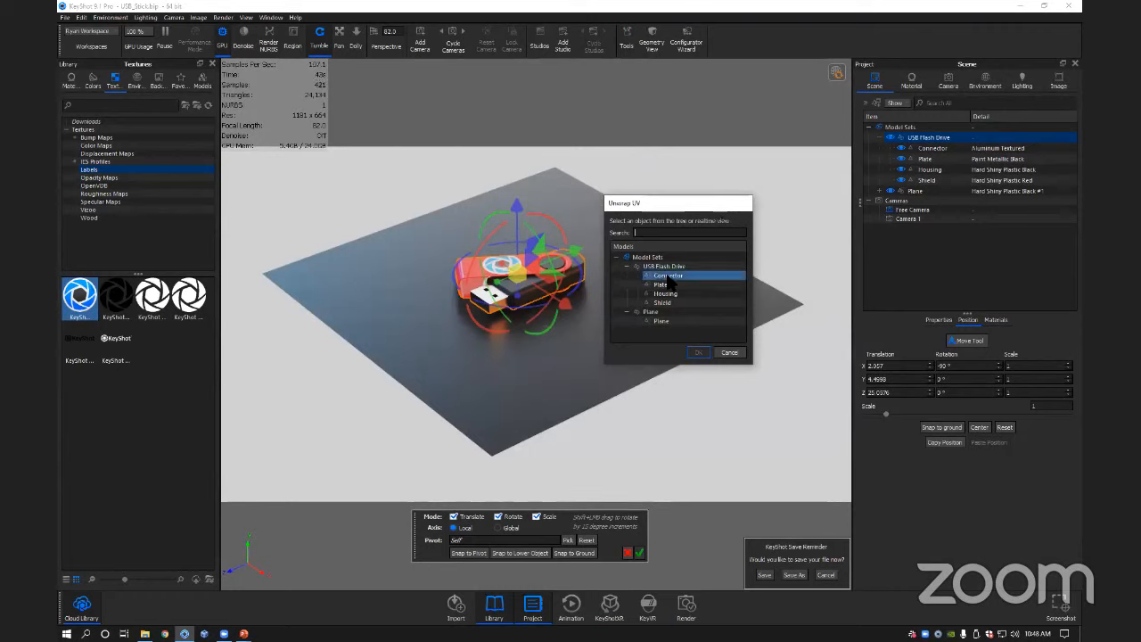
{"action": "left_click", "coordinate": [698, 352]}
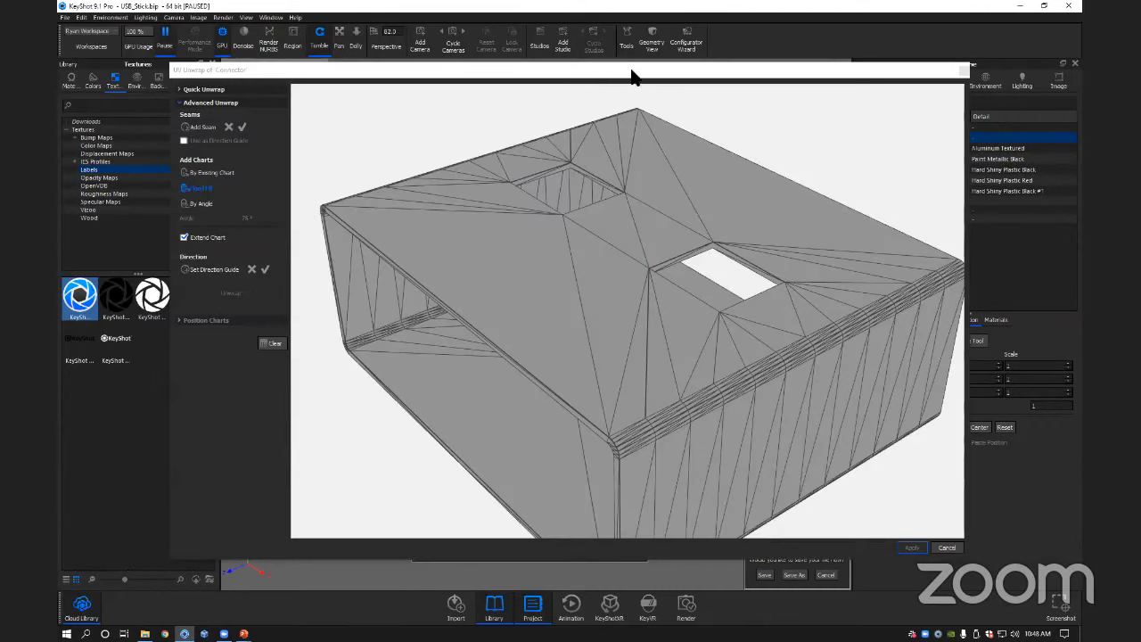
{"action": "left_click_drag", "start_coordinate": [631, 69], "coordinate": [588, 63]}
{"action": "scroll", "coordinate": [643, 276], "scroll_direction": "down", "scroll_amount": 4}
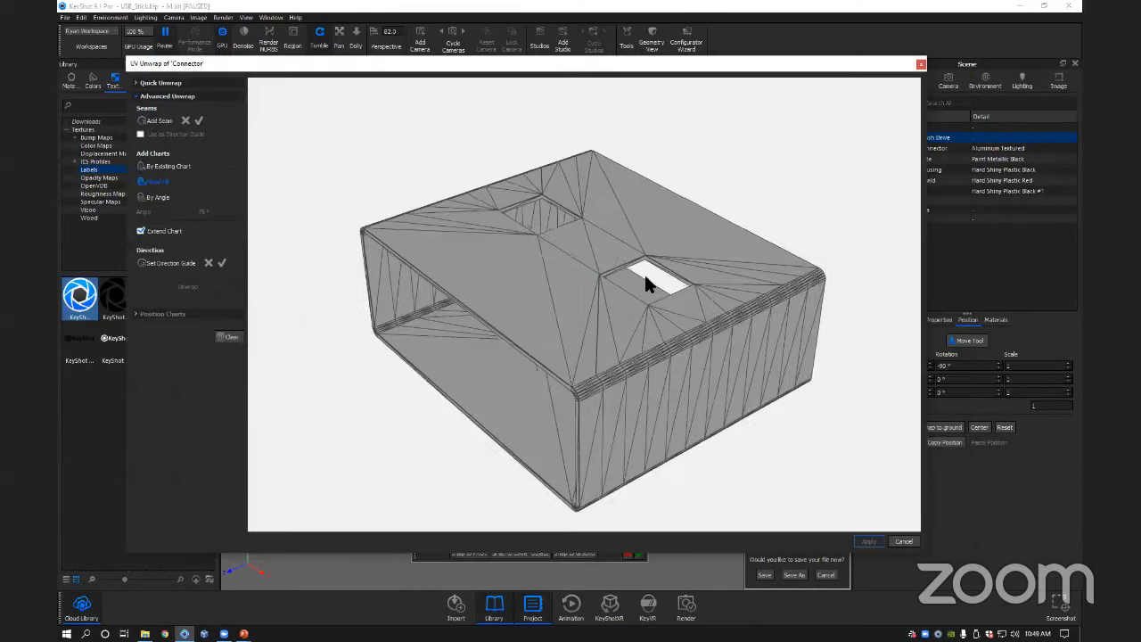
Inspect the Connector's mesh in the UV unwrap tool and close the tool without applying an unwrap.
{"action": "left_click_drag", "start_coordinate": [606, 304], "coordinate": [597, 274]}
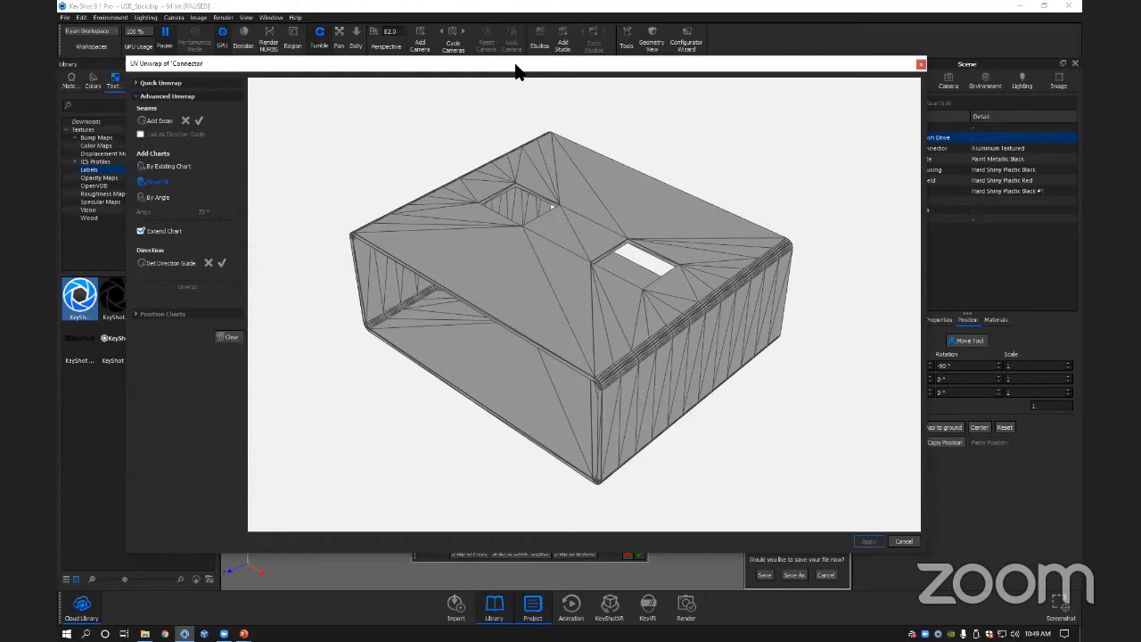
{"action": "mouse_move", "coordinate": [515, 65]}
{"action": "left_mouse_down"}
{"action": "mouse_move", "coordinate": [524, 71]}
{"action": "mouse_move", "coordinate": [515, 73]}
{"action": "left_mouse_up"}
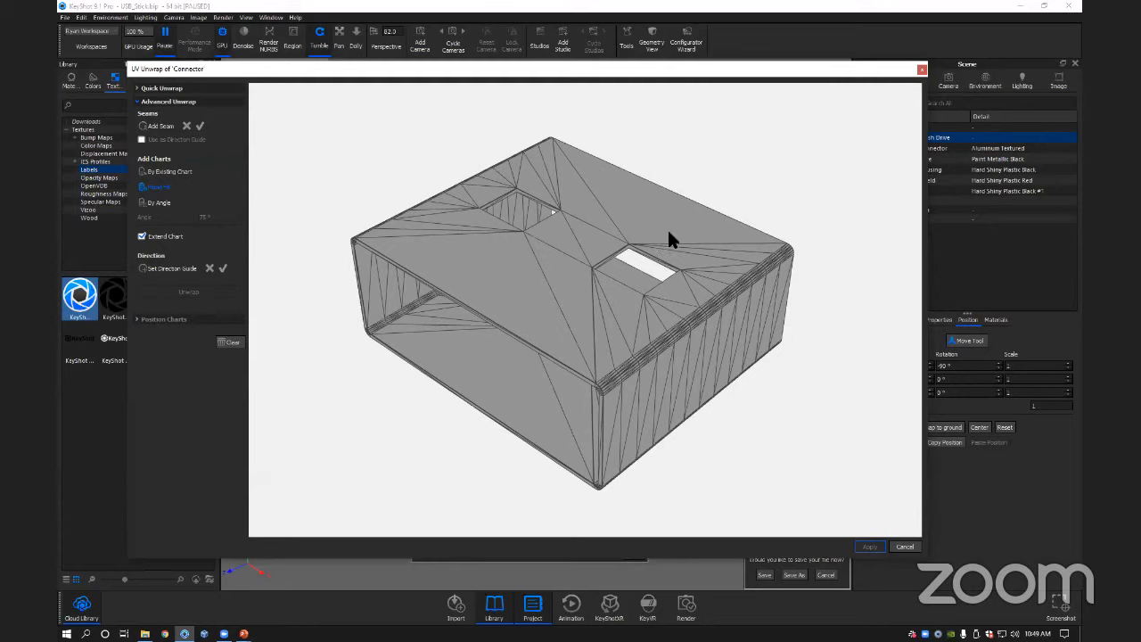
{"action": "left_click", "coordinate": [922, 69]}
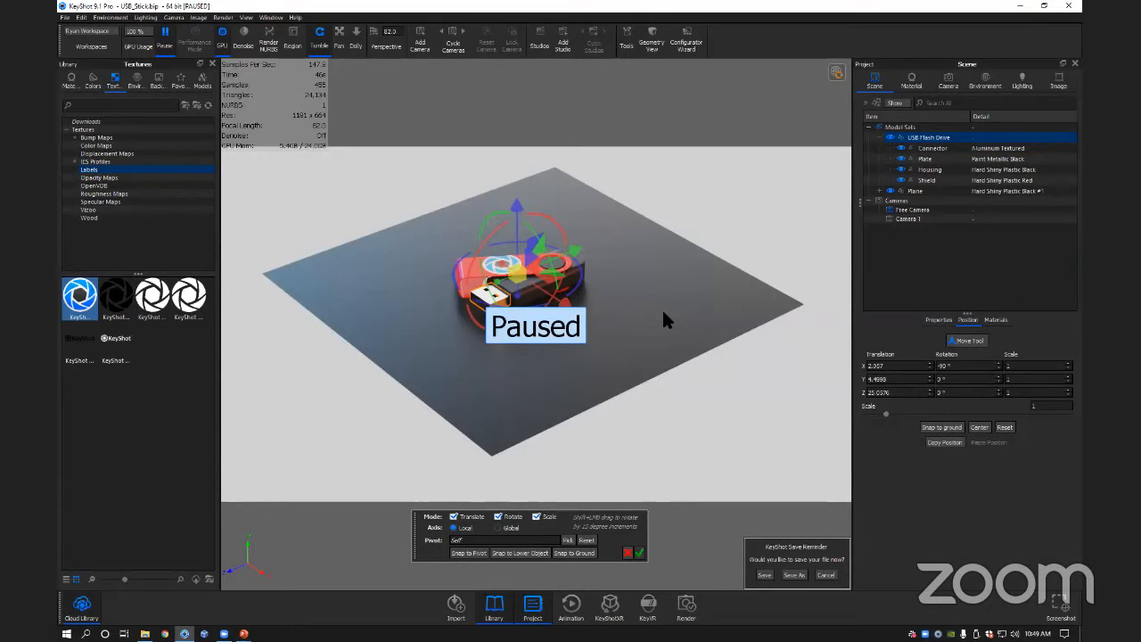
Resume real-time rendering and accept the USB Flash Drive group's new position.
{"action": "left_click", "coordinate": [167, 36]}
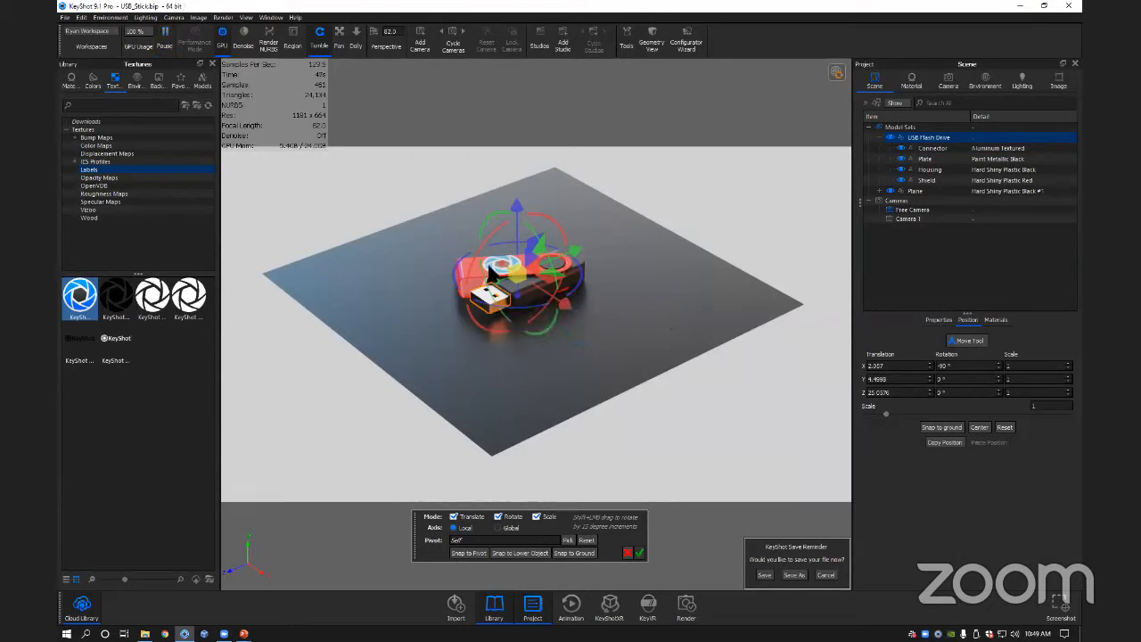
{"action": "left_click", "coordinate": [638, 552]}
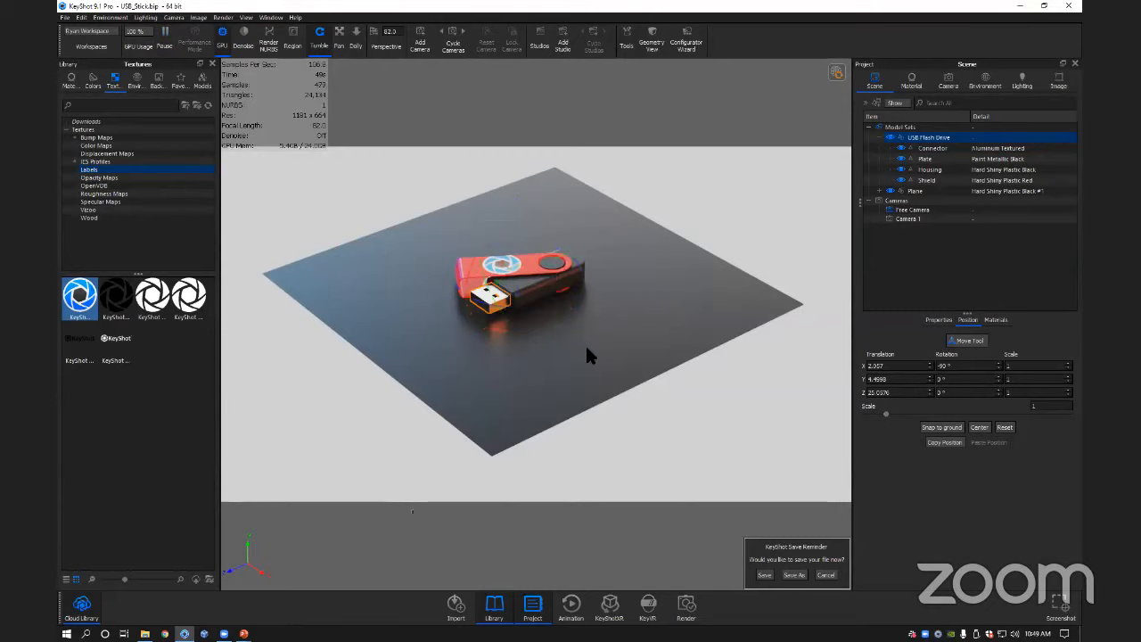
Examine the USB drive and its reflection on the textured plane from closer and different camera angles.
{"action": "left_click", "coordinate": [586, 348]}
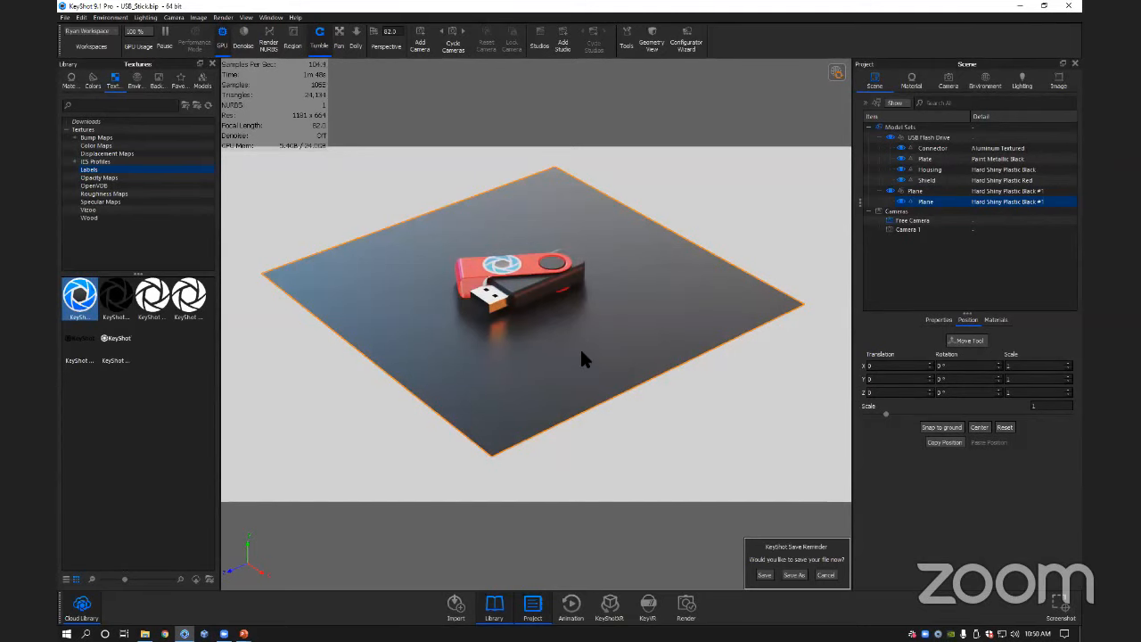
{"action": "mouse_move", "coordinate": [582, 345]}
{"action": "middle_mouse_down"}
{"action": "mouse_move", "coordinate": [602, 371]}
{"action": "mouse_move", "coordinate": [594, 359]}
{"action": "middle_mouse_up"}
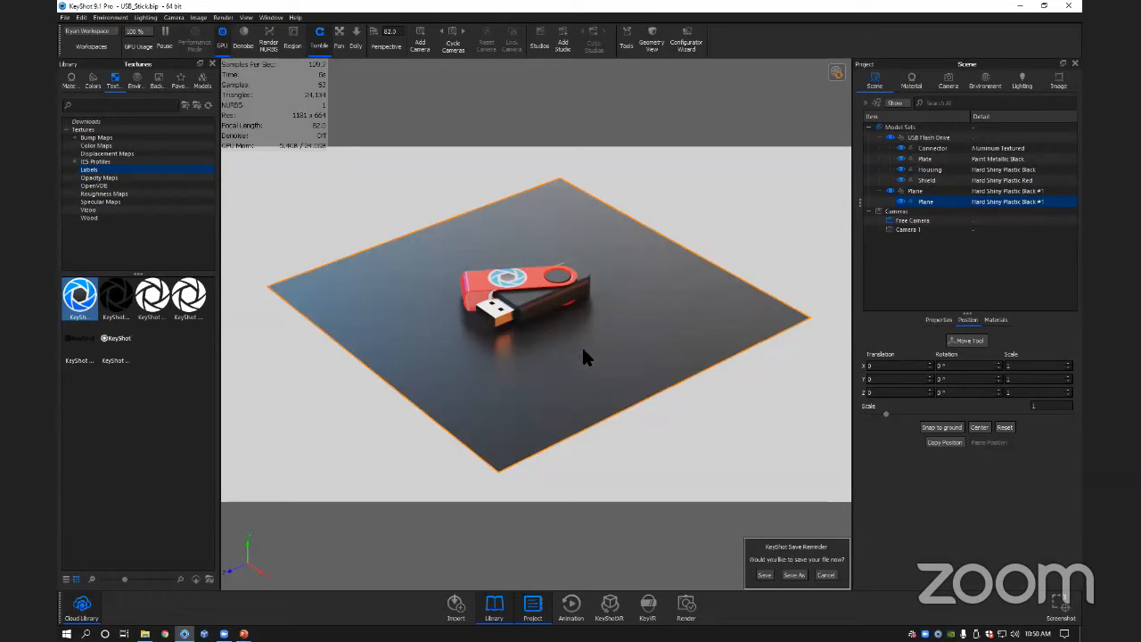
{"action": "left_click", "coordinate": [682, 239]}
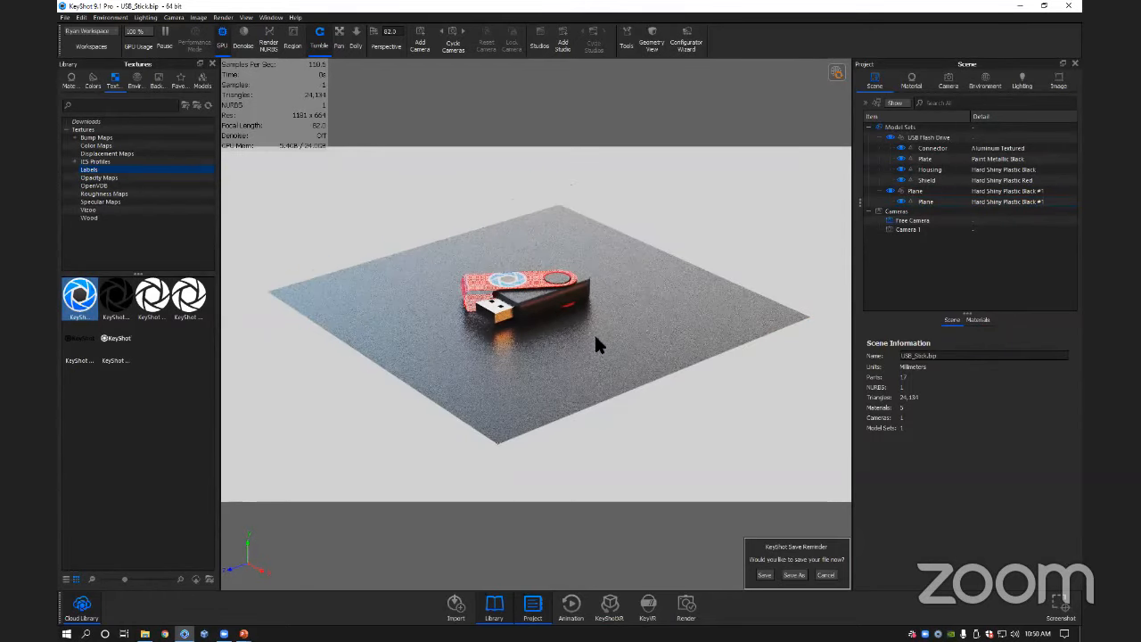
{"action": "scroll", "coordinate": [599, 355], "scroll_direction": "up", "scroll_amount": 4}
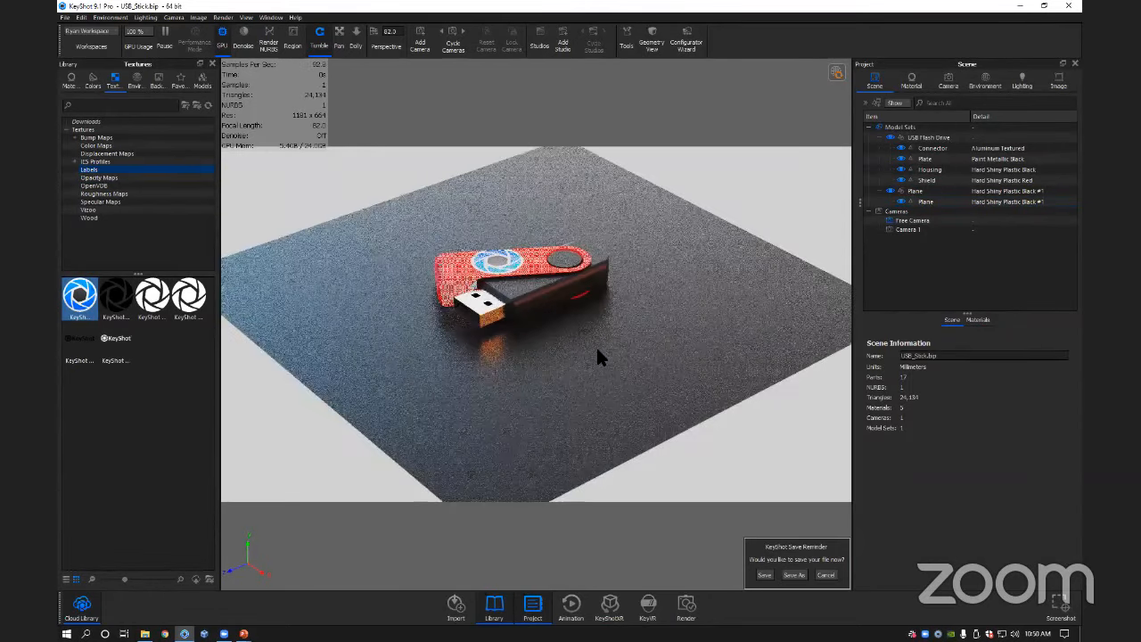
{"action": "left_click_drag", "start_coordinate": [600, 384], "coordinate": [598, 364]}
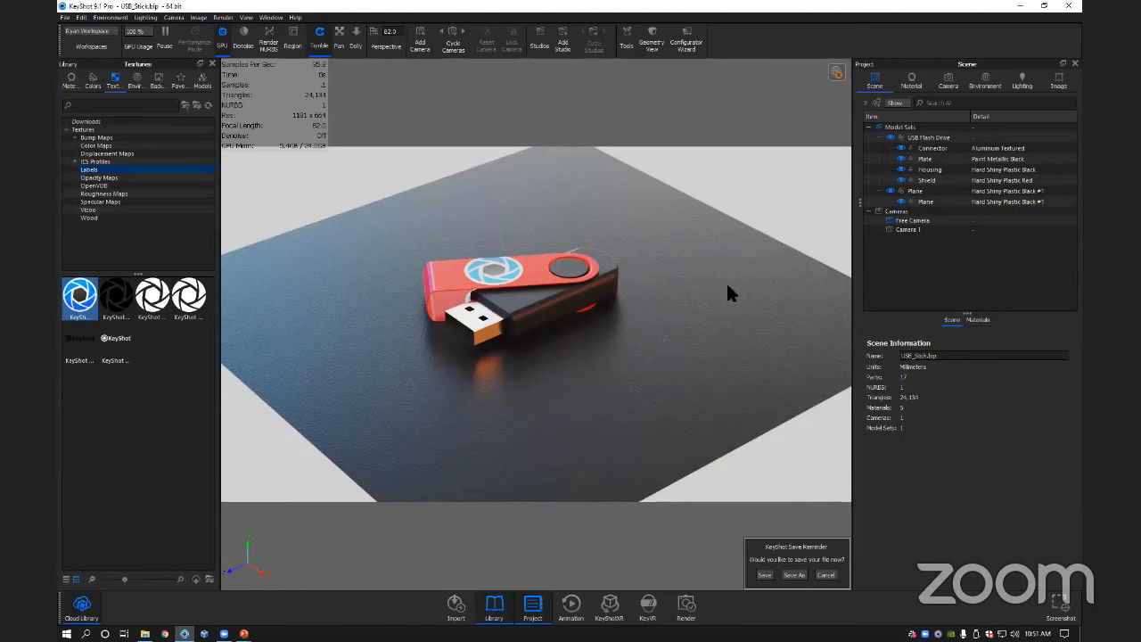
{"action": "left_click_drag", "start_coordinate": [728, 294], "coordinate": [693, 318]}
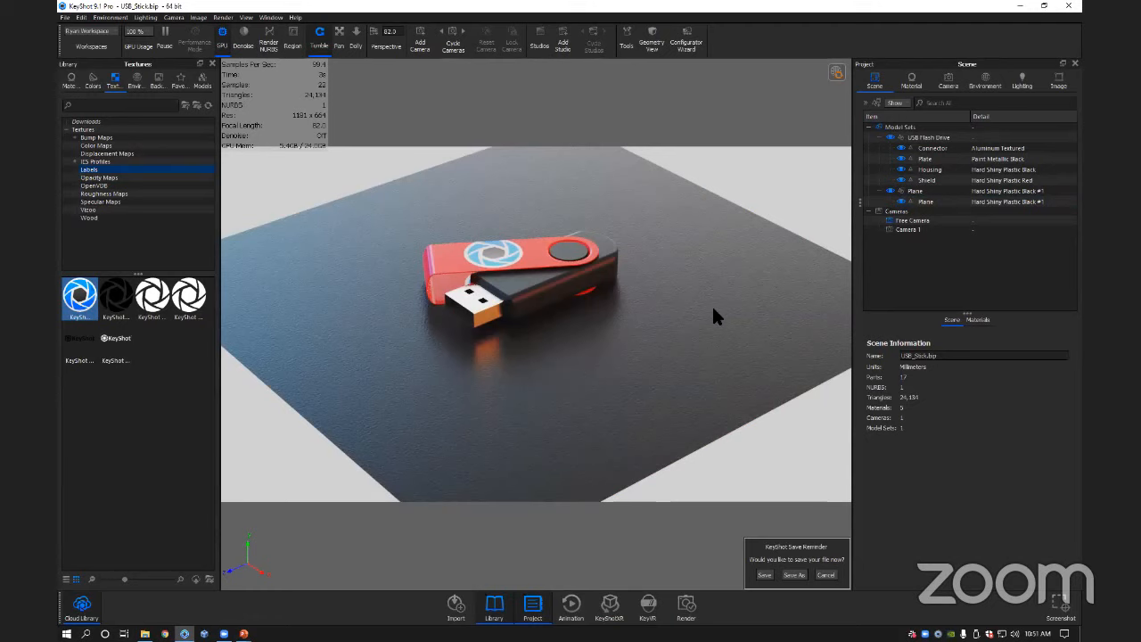
{"action": "left_click_drag", "start_coordinate": [713, 310], "coordinate": [664, 341]}
{"action": "scroll", "coordinate": [663, 341], "scroll_direction": "up", "scroll_amount": 4}
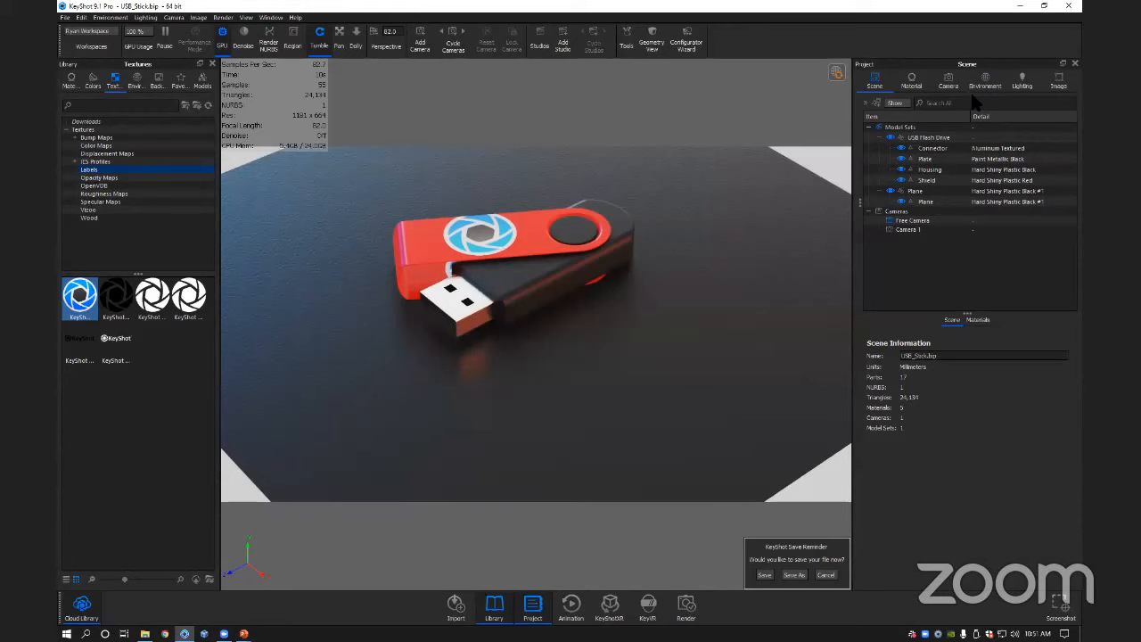
{"action": "left_click", "coordinate": [712, 325]}
{"action": "left_click_drag", "start_coordinate": [713, 325], "coordinate": [741, 306]}
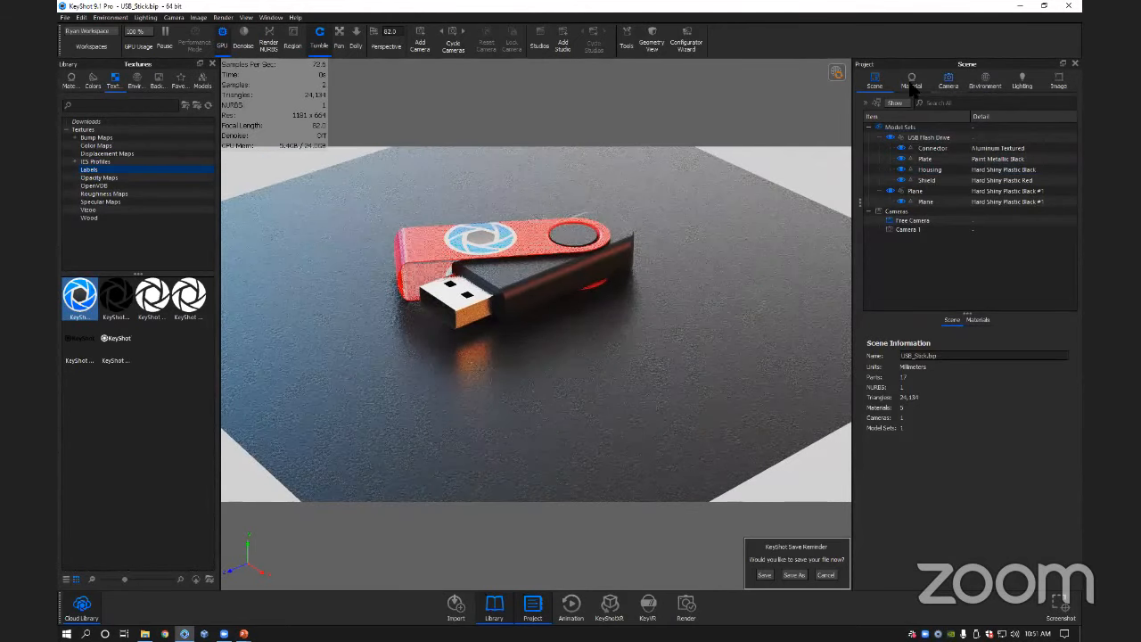
Open the USB housing's Hard Shiny Plastic Black material and review the label types that can be added.
{"action": "double_click", "coordinate": [527, 290]}
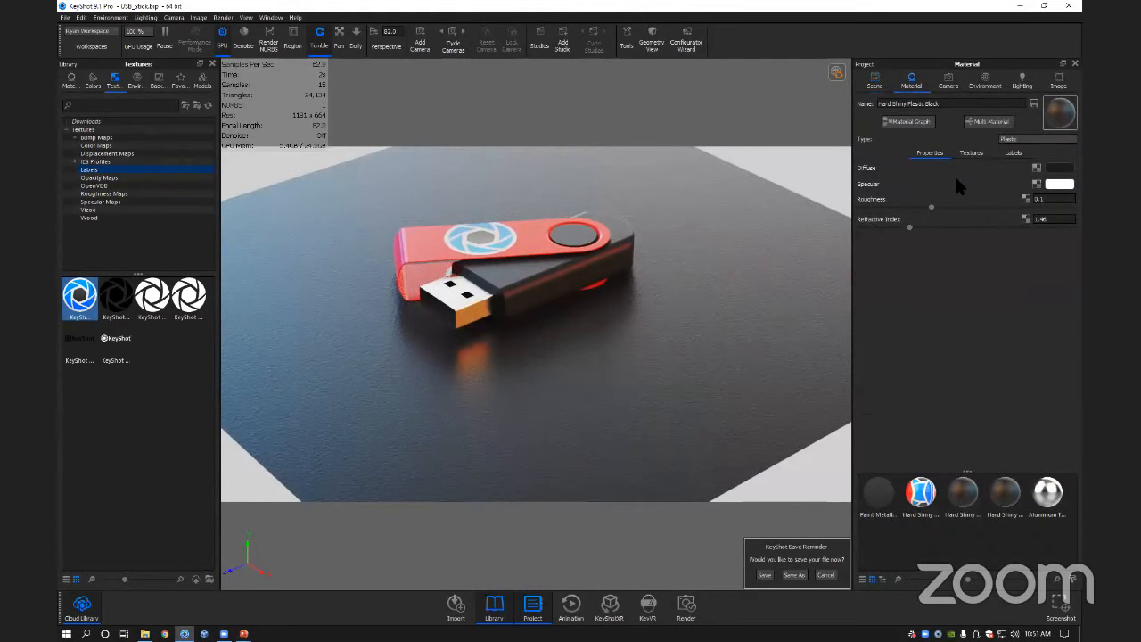
{"action": "left_click", "coordinate": [1015, 155]}
{"action": "left_click", "coordinate": [867, 166]}
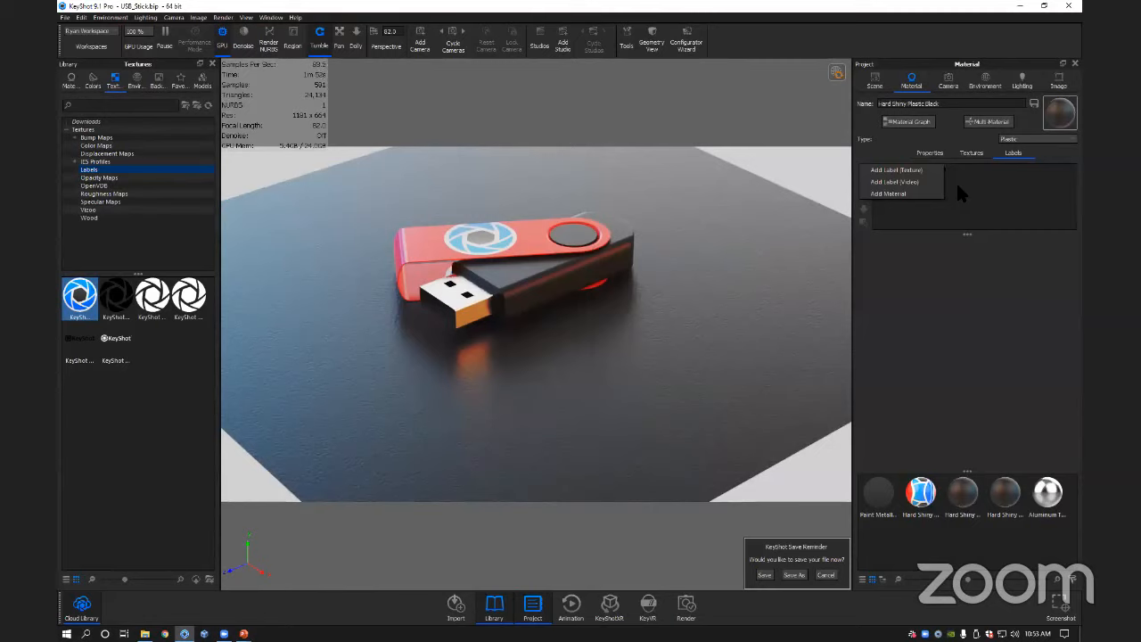
{"action": "left_click", "coordinate": [955, 181]}
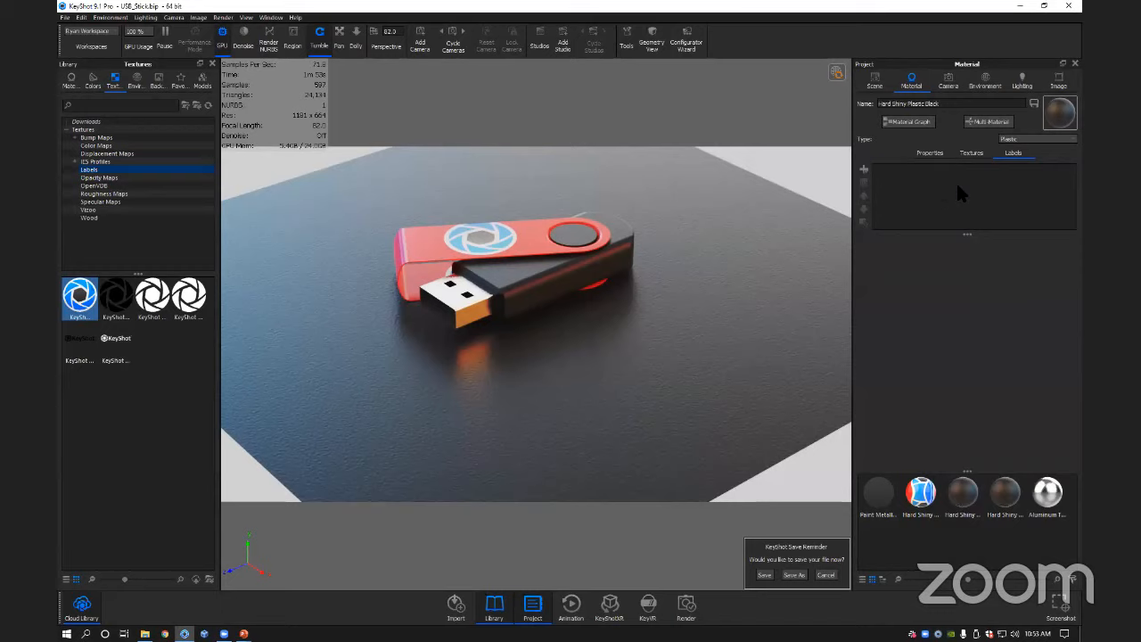
Set the render mode to Background in the render options and close the render settings.
{"action": "left_click", "coordinate": [687, 608]}
{"action": "left_click", "coordinate": [553, 145]}
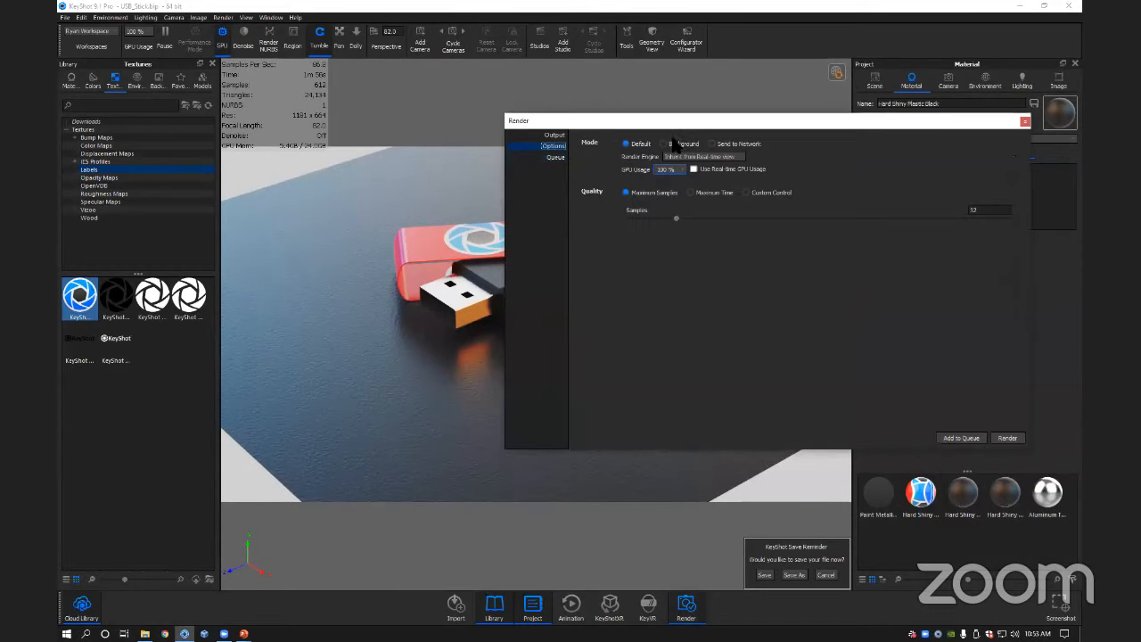
{"action": "left_click", "coordinate": [675, 145]}
{"action": "left_click_drag", "start_coordinate": [713, 118], "coordinate": [723, 96]}
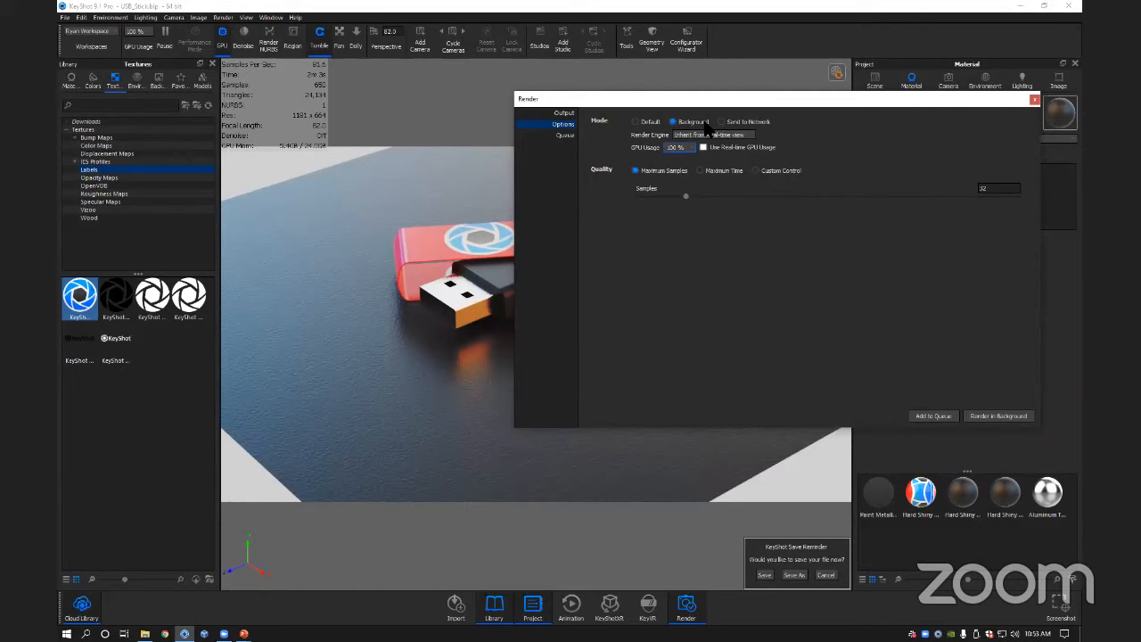
{"action": "left_click_drag", "start_coordinate": [721, 99], "coordinate": [702, 104]}
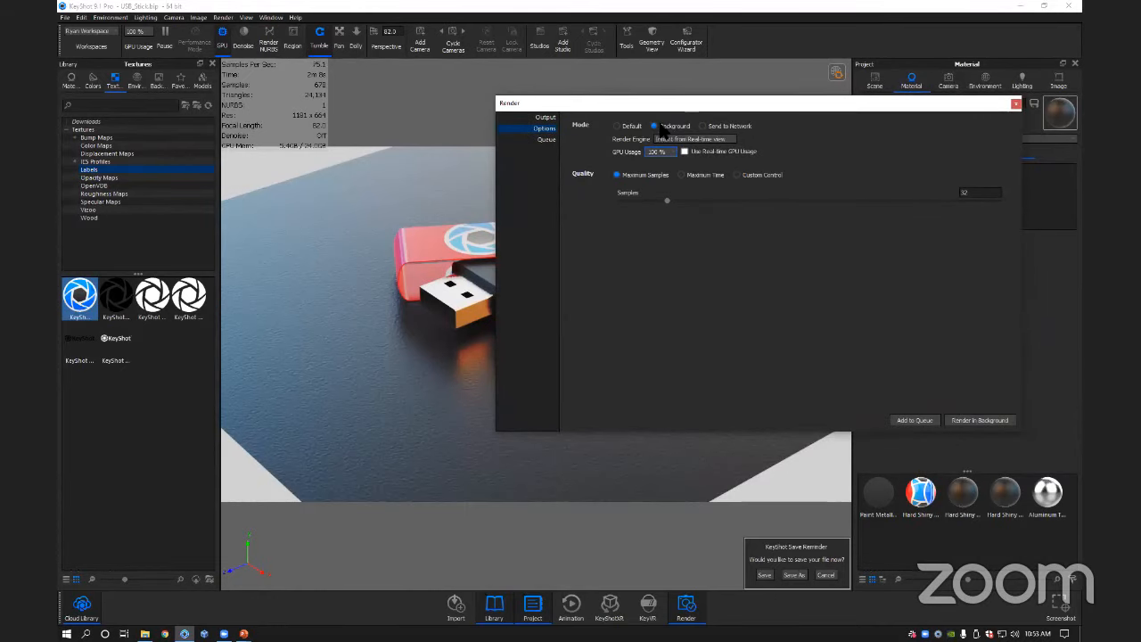
{"action": "mouse_move", "coordinate": [687, 108]}
{"action": "left_mouse_down"}
{"action": "mouse_move", "coordinate": [669, 118]}
{"action": "mouse_move", "coordinate": [683, 100]}
{"action": "left_mouse_up"}
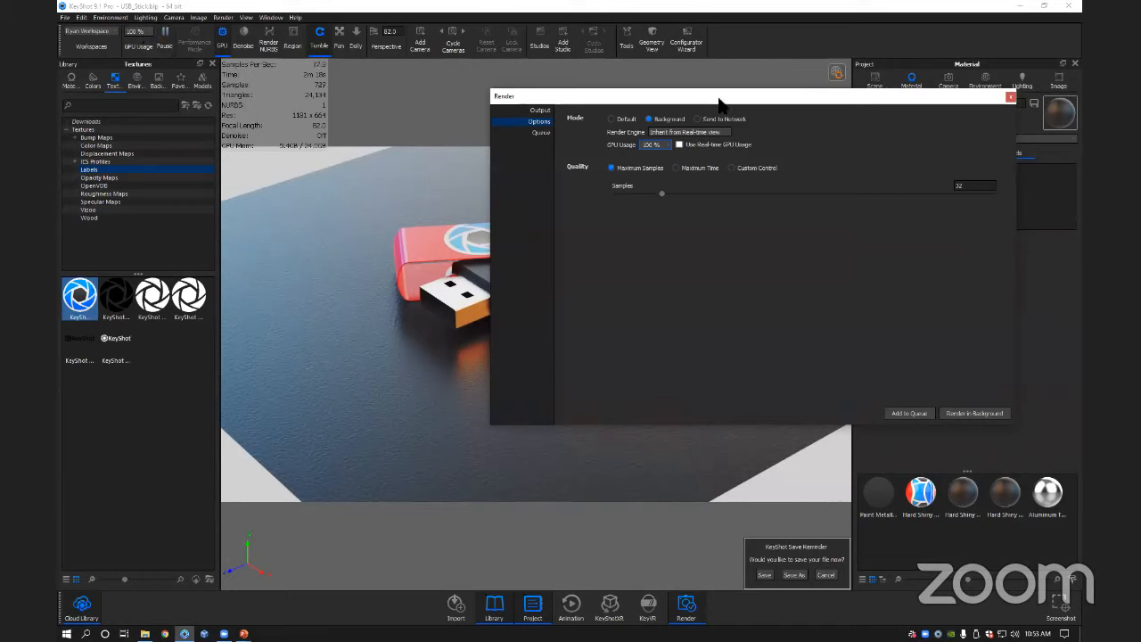
{"action": "left_click_drag", "start_coordinate": [713, 105], "coordinate": [702, 110]}
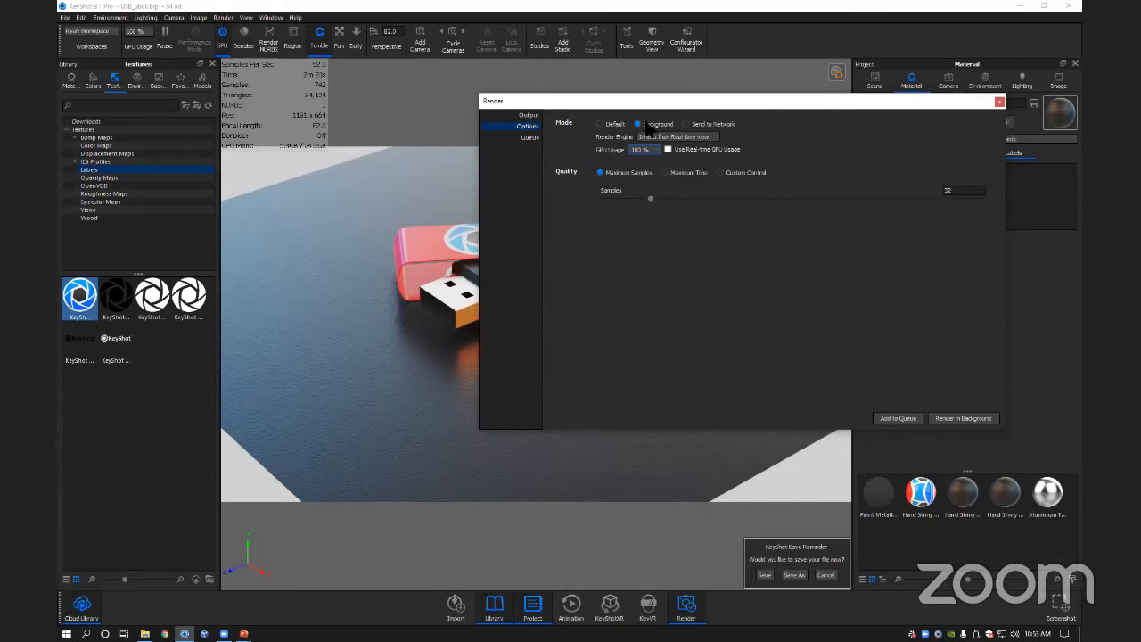
{"action": "left_click_drag", "start_coordinate": [692, 104], "coordinate": [745, 96]}
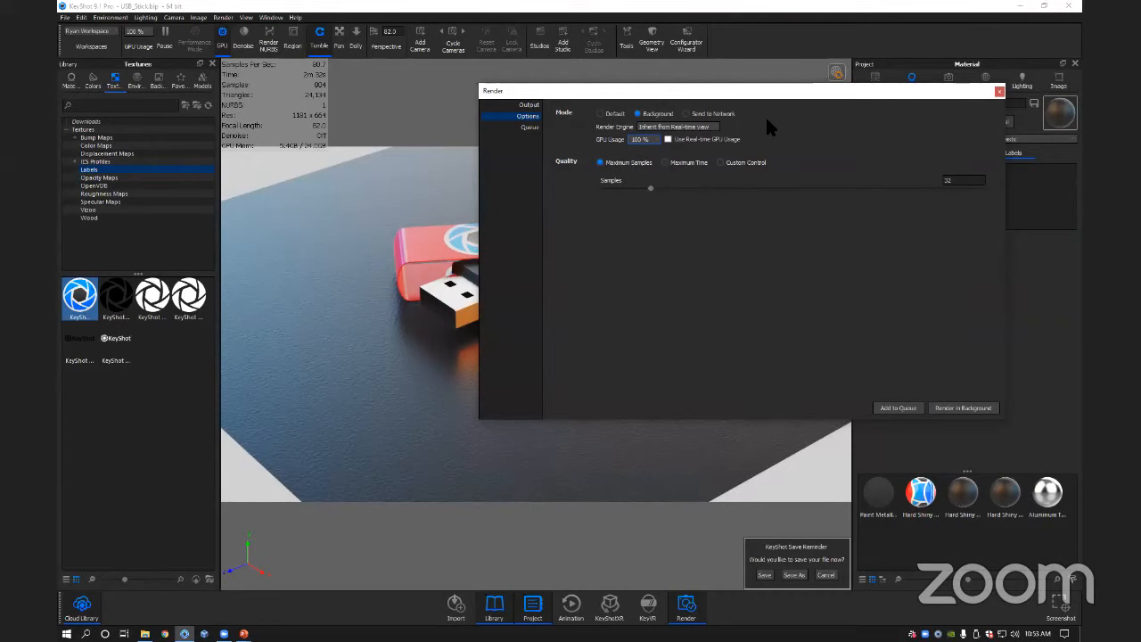
{"action": "left_click", "coordinate": [999, 91]}
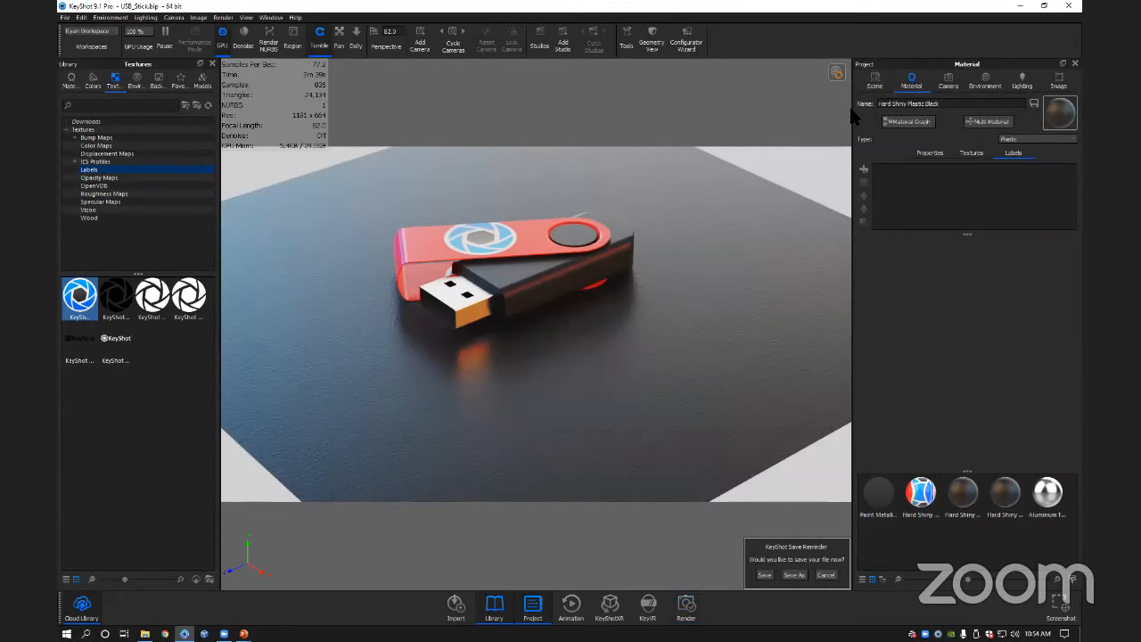
Raise the USB Flash Drive group about 4.7 mm above the plane with the Move Tool and snap it to the ground.
{"action": "left_click", "coordinate": [647, 318]}
{"action": "left_click_drag", "start_coordinate": [647, 317], "coordinate": [619, 349]}
{"action": "scroll", "coordinate": [634, 310], "scroll_direction": "up", "scroll_amount": 5}
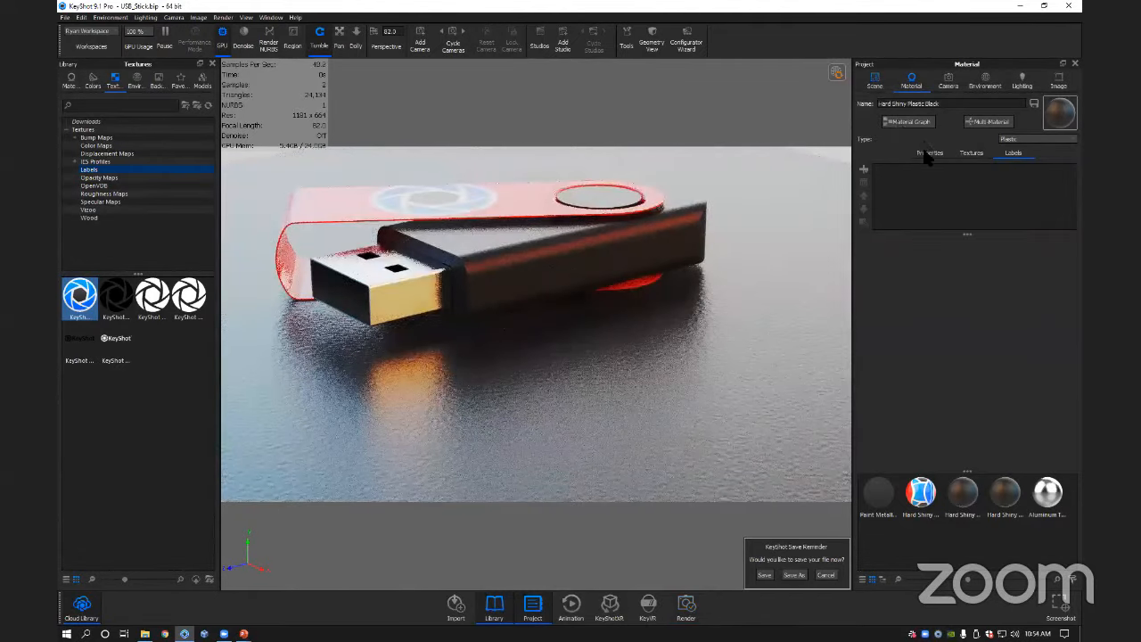
{"action": "left_click", "coordinate": [875, 81]}
{"action": "left_click", "coordinate": [927, 137]}
{"action": "key", "text": "ctrl+d"}
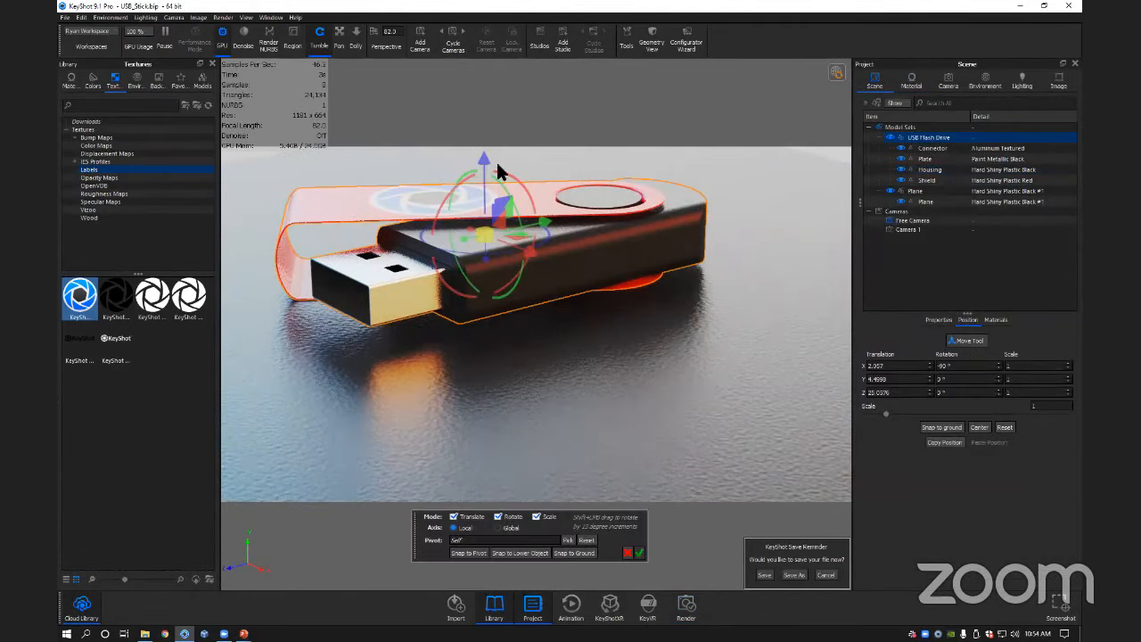
{"action": "left_click_drag", "start_coordinate": [484, 149], "coordinate": [483, 115]}
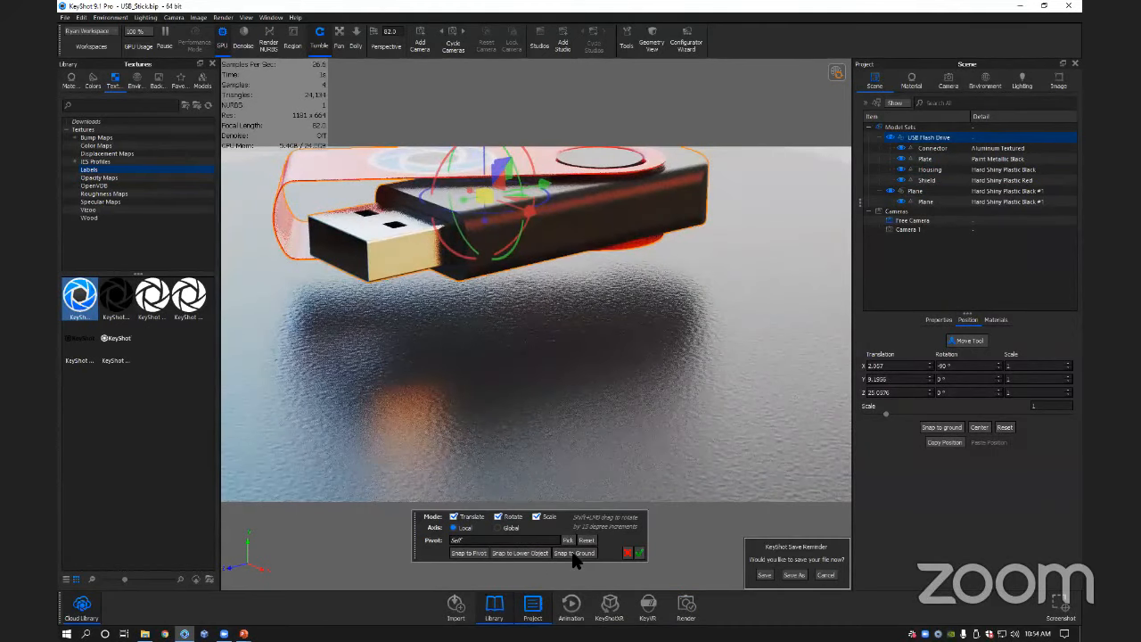
{"action": "left_click", "coordinate": [575, 552]}
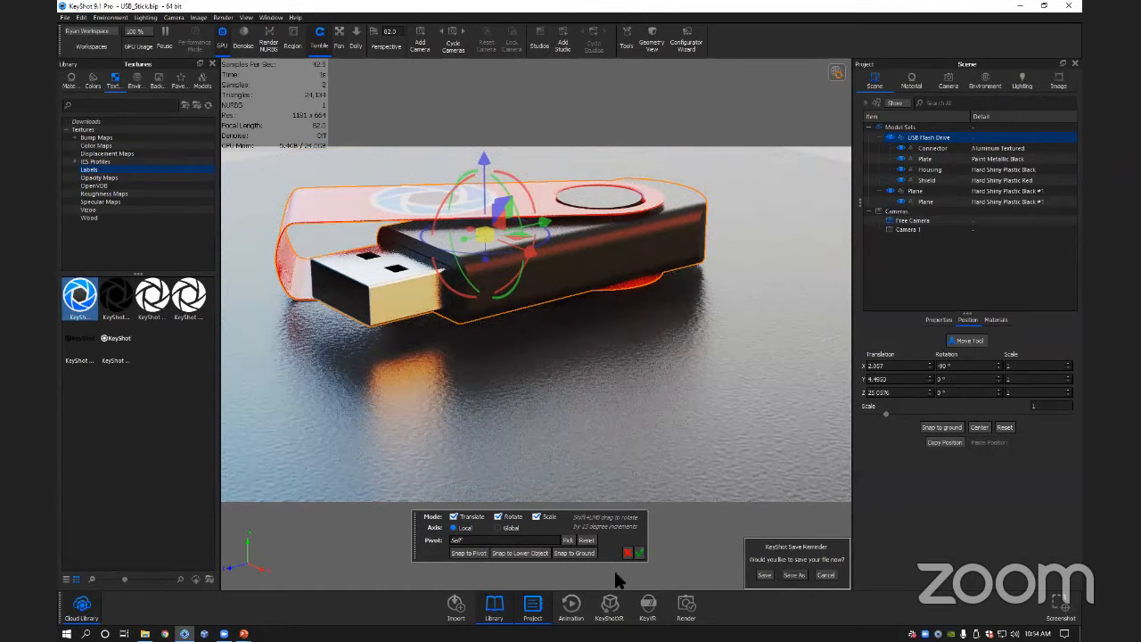
{"action": "left_click", "coordinate": [638, 553]}
Turn on Denoise for the real-time view of the USB drive and show the Default image style's settings.
{"action": "left_click_drag", "start_coordinate": [473, 313], "coordinate": [576, 334]}
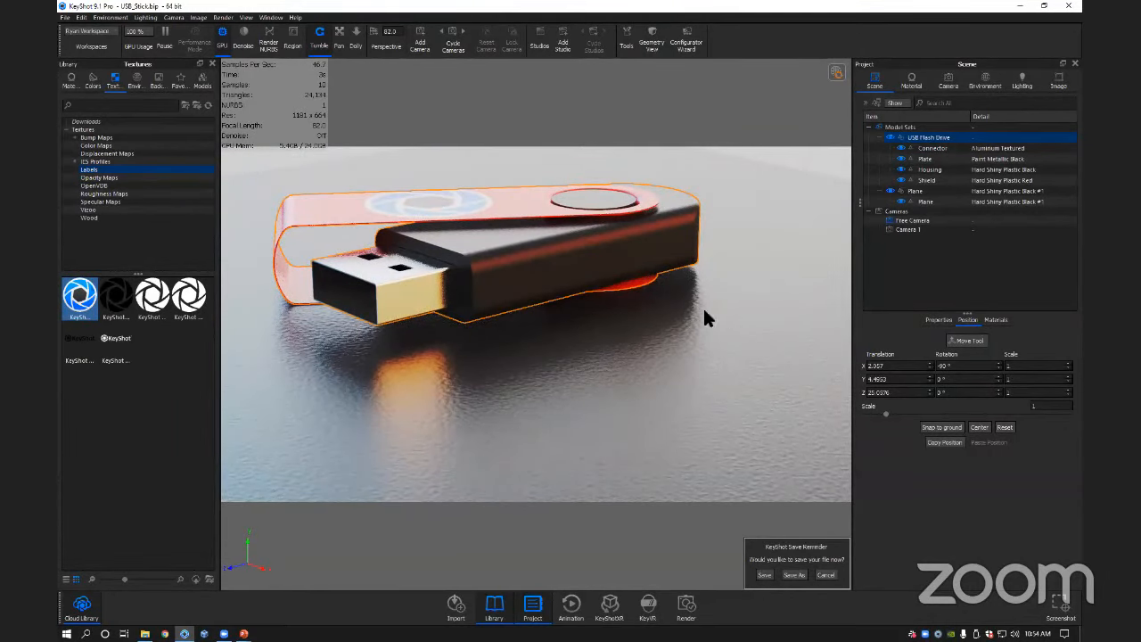
{"action": "mouse_move", "coordinate": [679, 331]}
{"action": "left_mouse_down"}
{"action": "mouse_move", "coordinate": [655, 329]}
{"action": "mouse_move", "coordinate": [666, 377]}
{"action": "mouse_move", "coordinate": [725, 387]}
{"action": "mouse_move", "coordinate": [741, 375]}
{"action": "mouse_move", "coordinate": [687, 377]}
{"action": "mouse_move", "coordinate": [636, 348]}
{"action": "mouse_move", "coordinate": [657, 330]}
{"action": "left_mouse_up"}
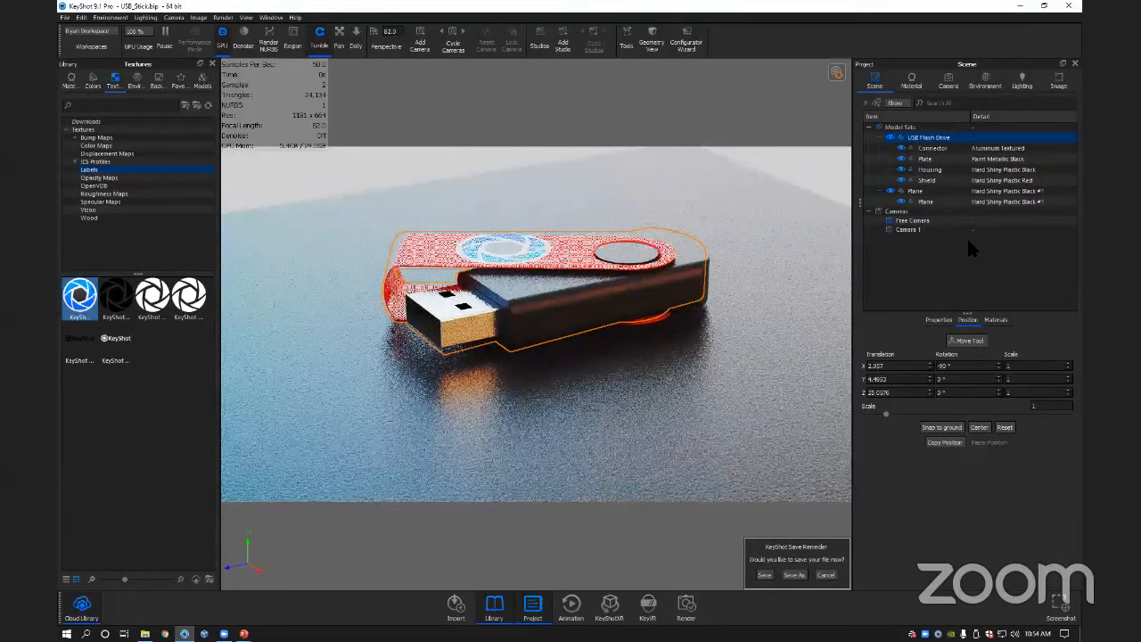
{"action": "left_click", "coordinate": [967, 236]}
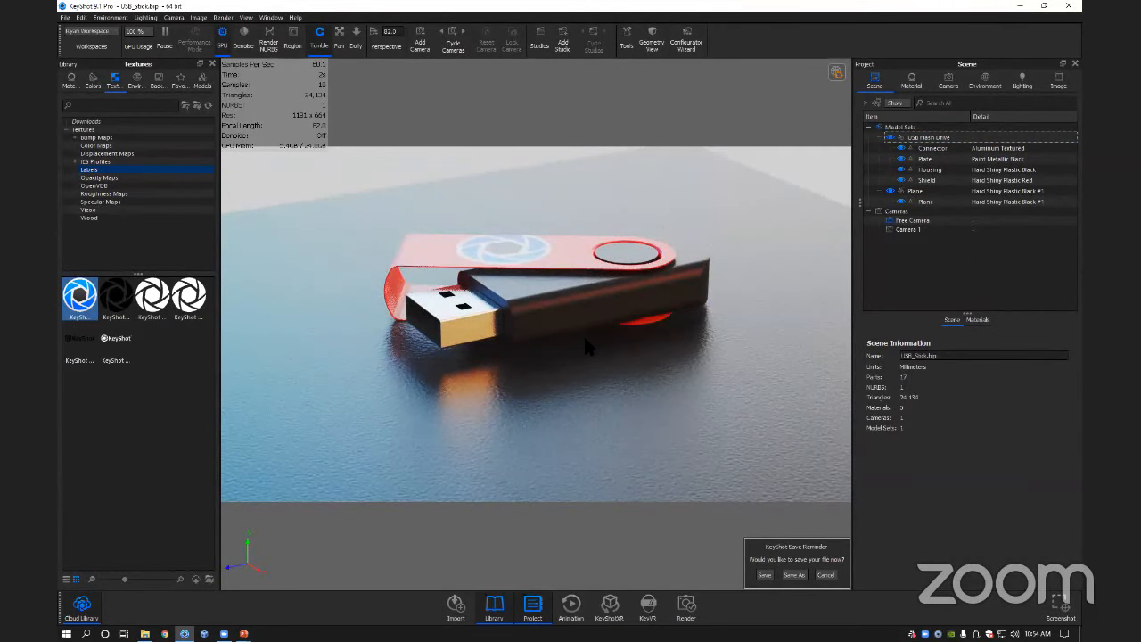
{"action": "left_click_drag", "start_coordinate": [576, 354], "coordinate": [603, 367]}
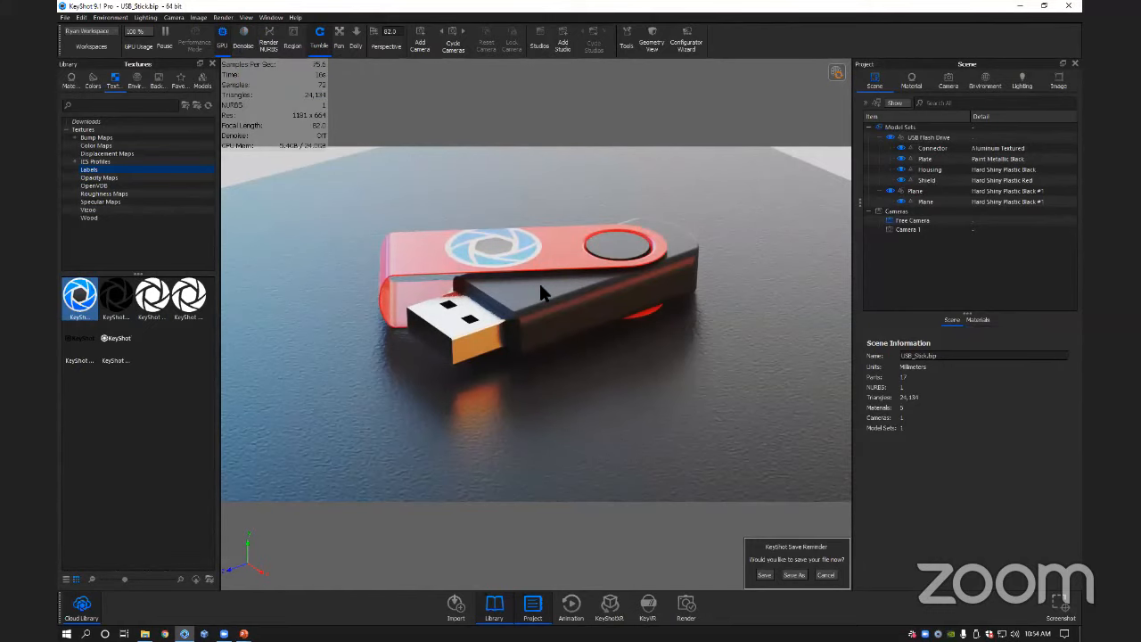
{"action": "mouse_move", "coordinate": [538, 280]}
{"action": "left_mouse_down"}
{"action": "mouse_move", "coordinate": [548, 325]}
{"action": "mouse_move", "coordinate": [542, 288]}
{"action": "left_mouse_up"}
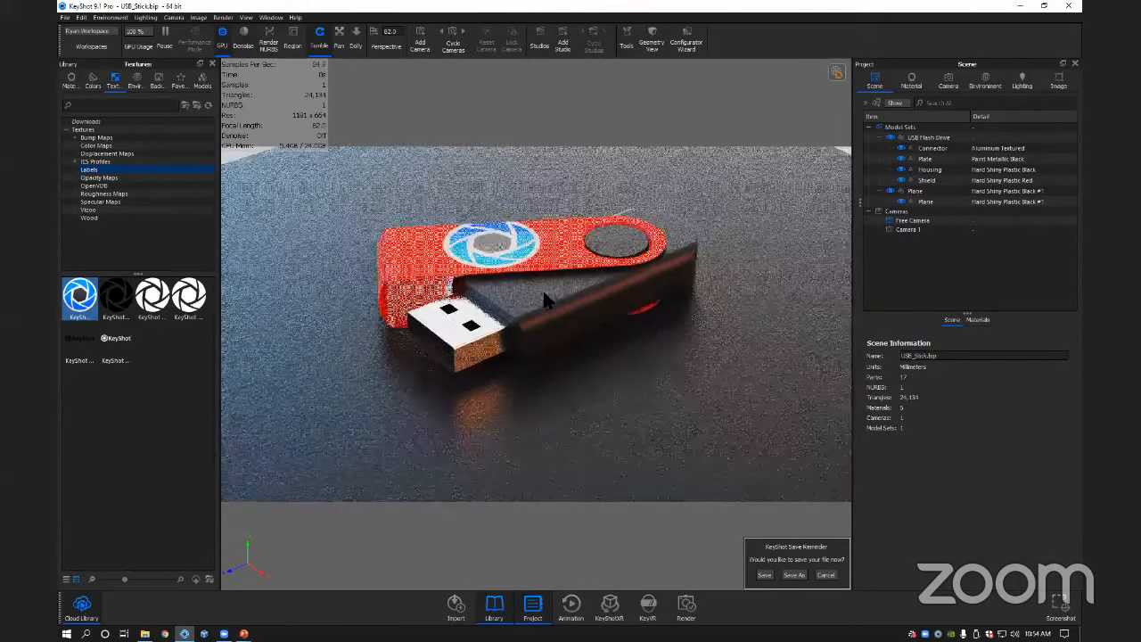
{"action": "left_click", "coordinate": [243, 35]}
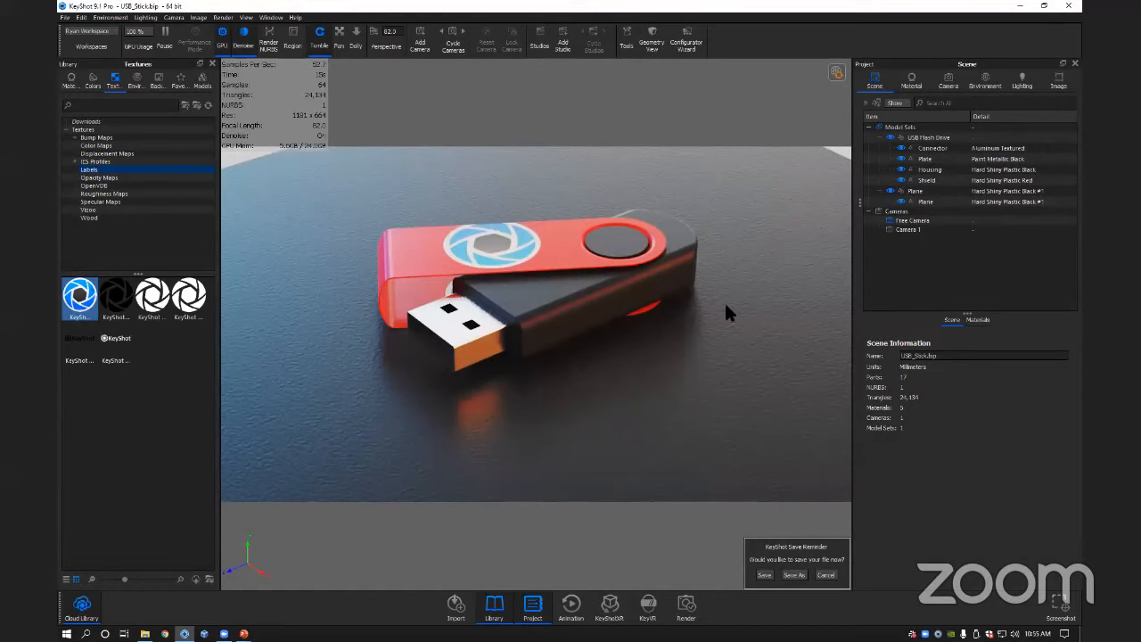
{"action": "left_click_drag", "start_coordinate": [649, 362], "coordinate": [619, 348]}
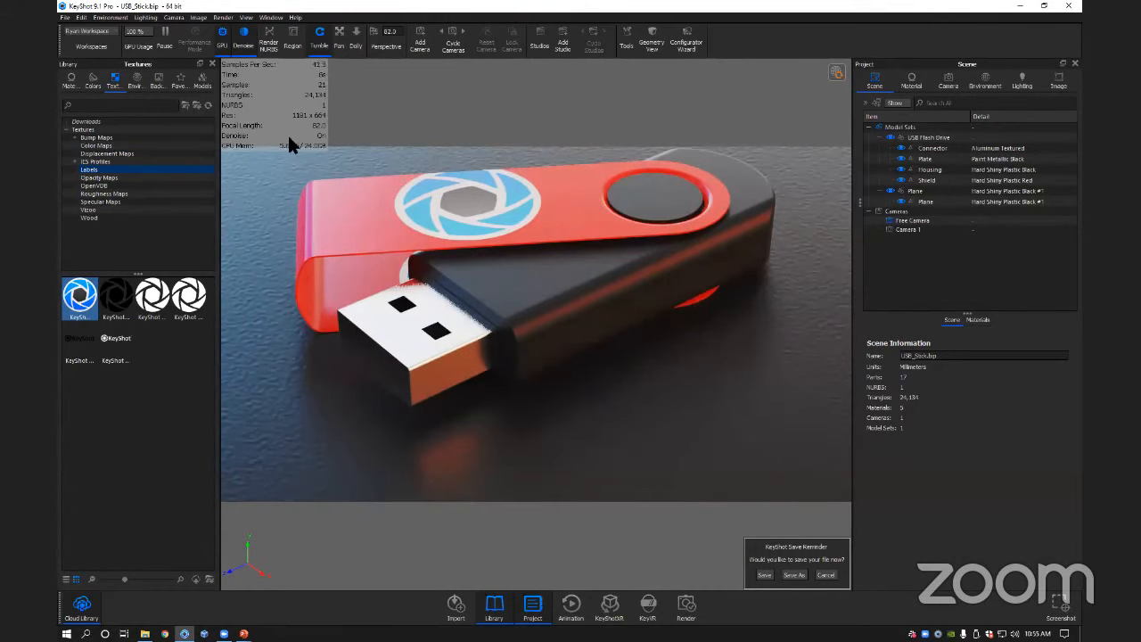
{"action": "left_click", "coordinate": [1057, 80]}
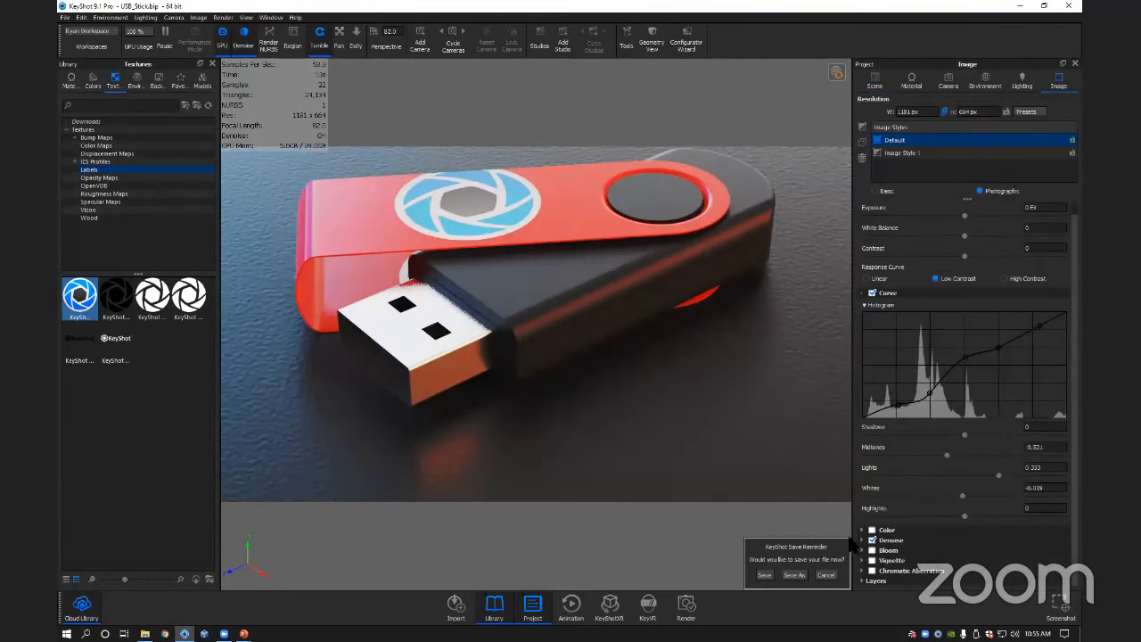
Show the Denoise settings of the Default image style and examine the Denoise Blend value.
{"action": "left_click", "coordinate": [862, 540]}
{"action": "scroll", "coordinate": [955, 527], "scroll_direction": "down", "scroll_amount": 1}
{"action": "left_click", "coordinate": [1043, 535]}
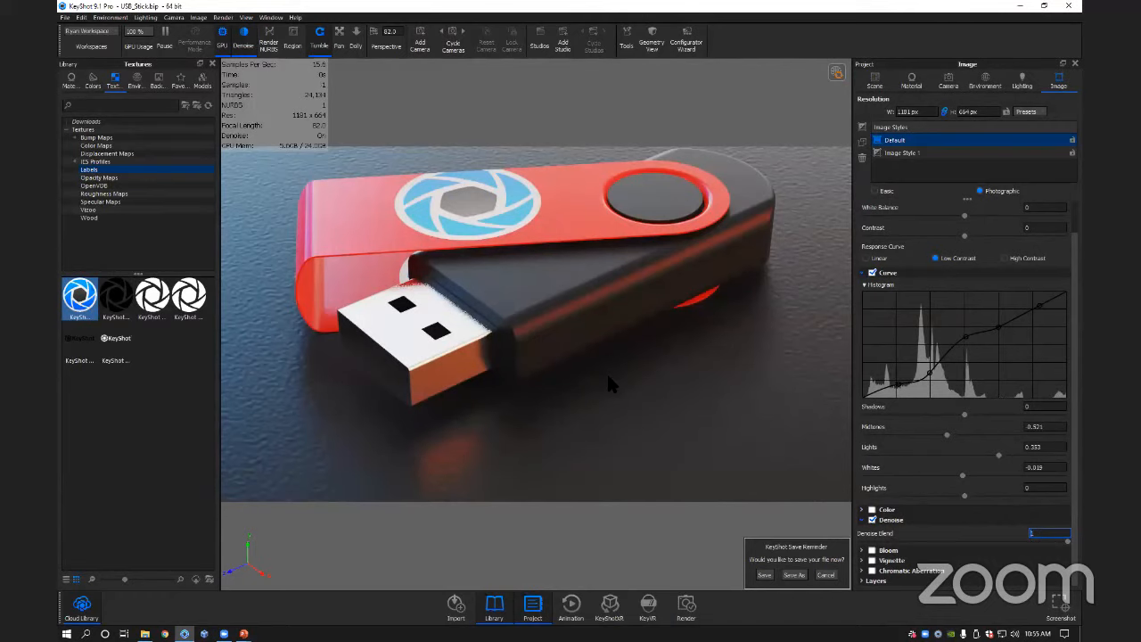
{"action": "scroll", "coordinate": [604, 372], "scroll_direction": "down", "scroll_amount": 2}
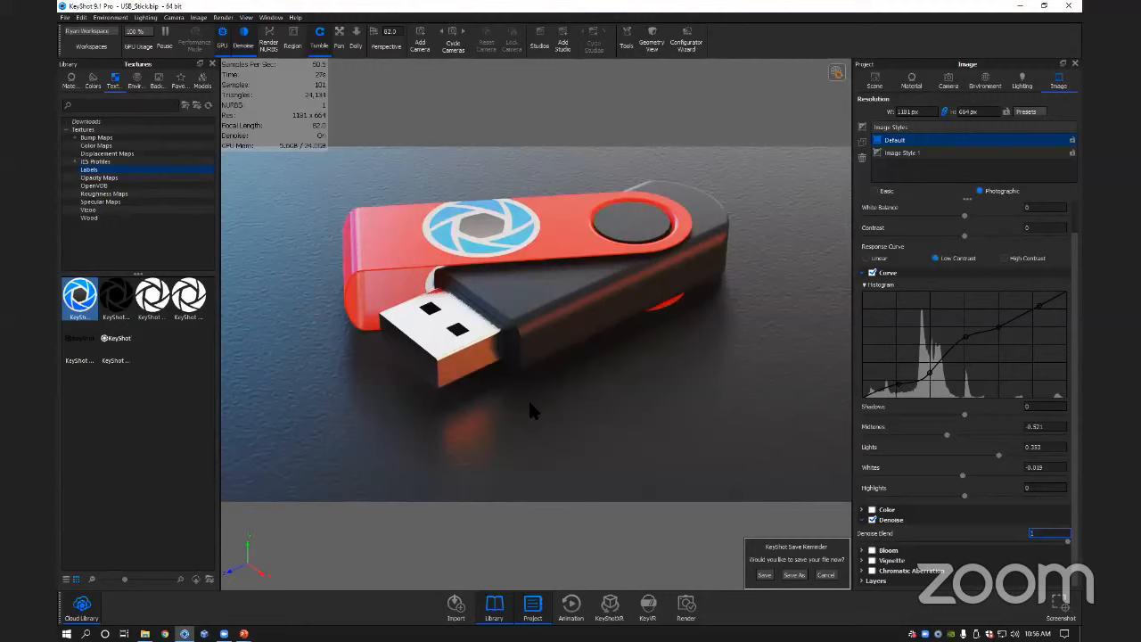
Add three new cameras to the scene's camera list.
{"action": "left_click", "coordinate": [949, 81]}
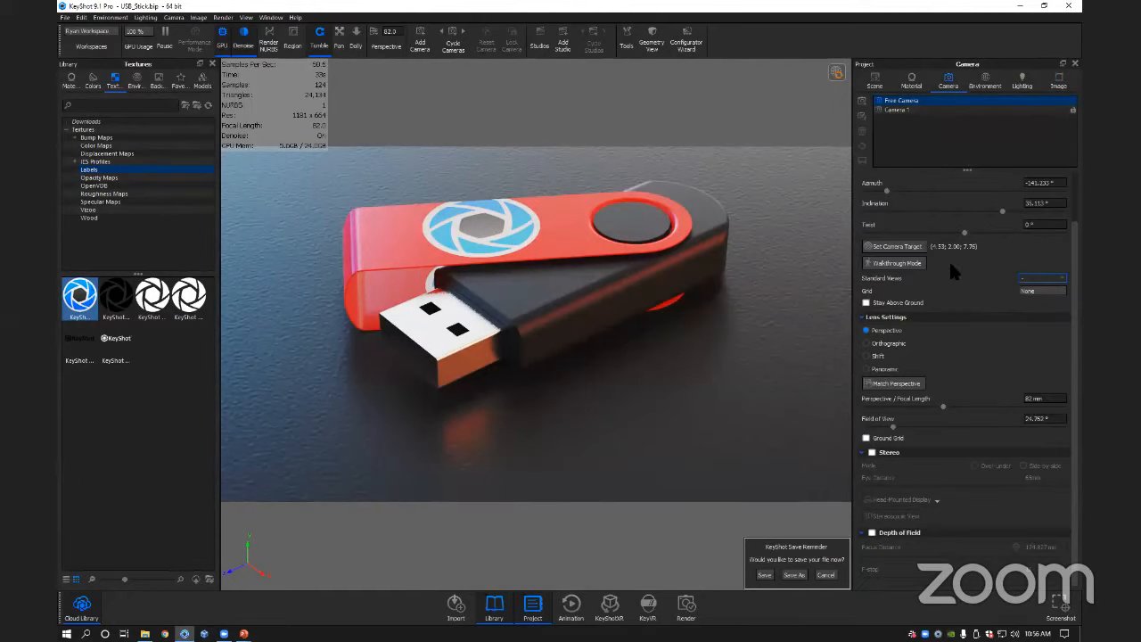
{"action": "left_click", "coordinate": [862, 103]}
{"action": "left_click", "coordinate": [862, 104]}
{"action": "left_click", "coordinate": [862, 103]}
{"action": "left_click", "coordinate": [930, 130]}
Give Camera 3, Camera 4 and Camera 2 different viewing angles on the USB drive and save each camera.
{"action": "left_click_drag", "start_coordinate": [731, 218], "coordinate": [570, 219]}
{"action": "left_click_drag", "start_coordinate": [703, 397], "coordinate": [700, 350]}
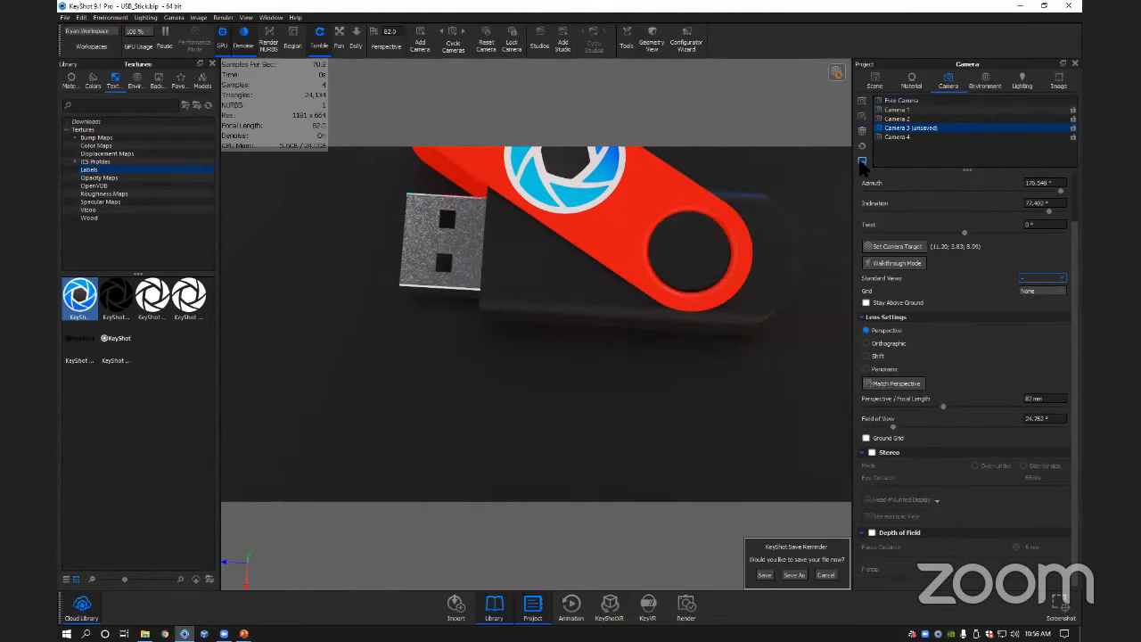
{"action": "left_click", "coordinate": [869, 139]}
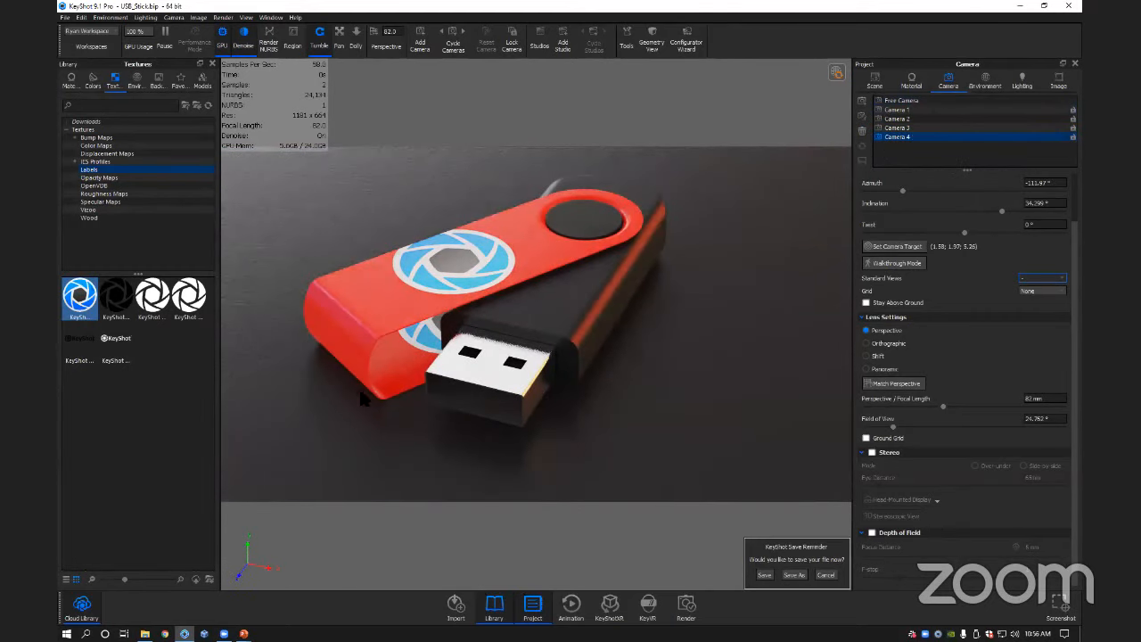
{"action": "left_click_drag", "start_coordinate": [427, 392], "coordinate": [503, 389]}
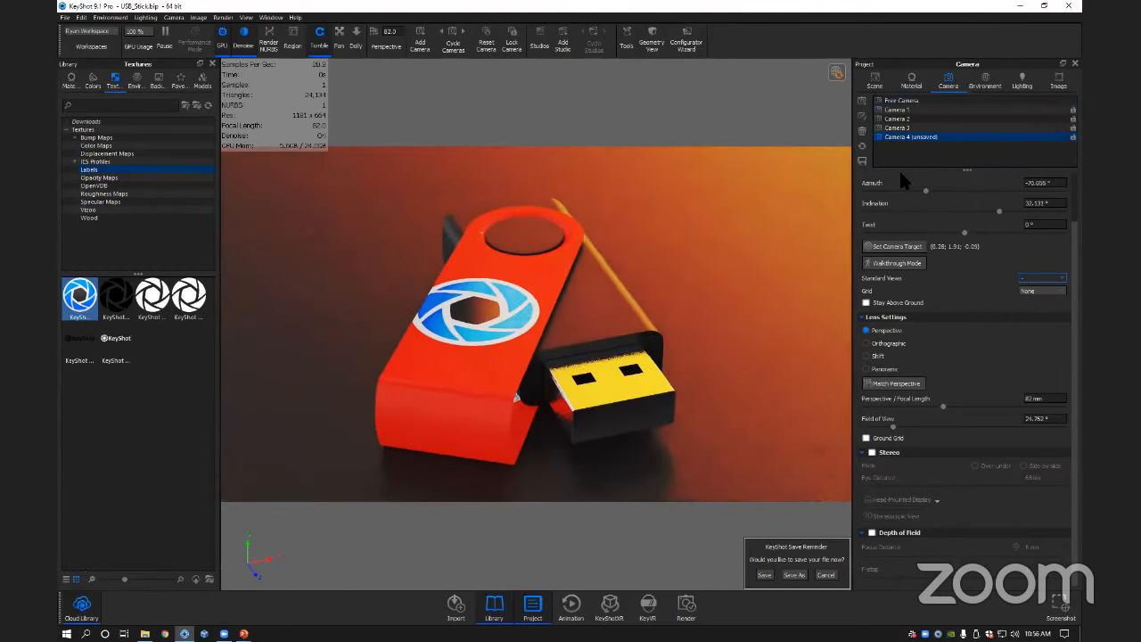
{"action": "left_click", "coordinate": [862, 161]}
{"action": "left_click", "coordinate": [897, 118]}
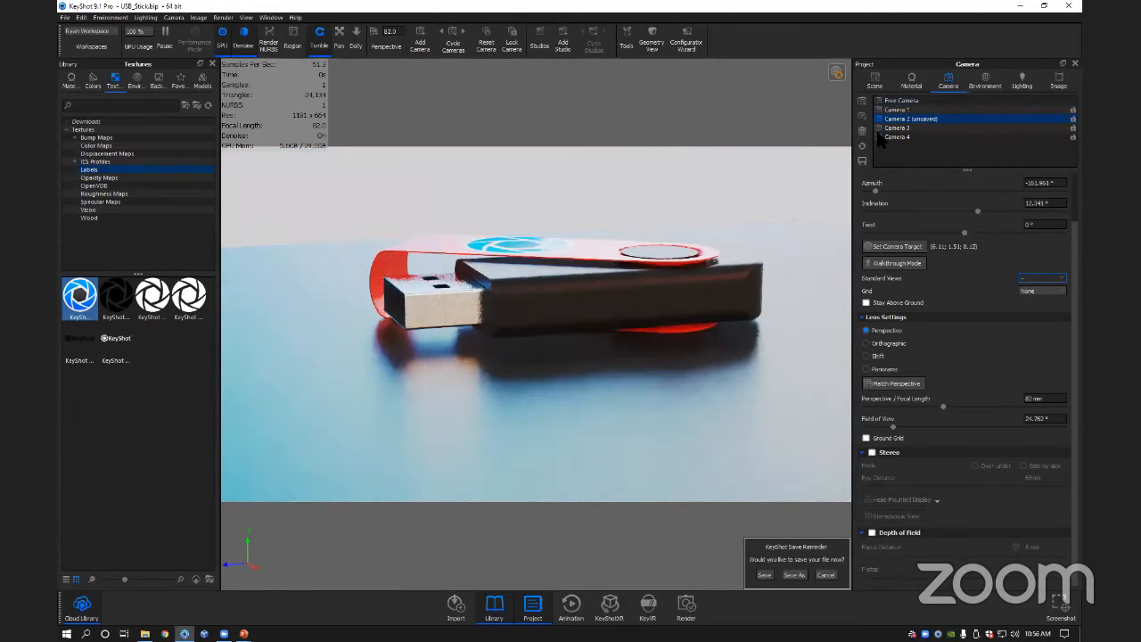
{"action": "left_click", "coordinate": [862, 161]}
Compare the saved views of Cameras 1 to 4 one after another in the camera list.
{"action": "left_click", "coordinate": [897, 110]}
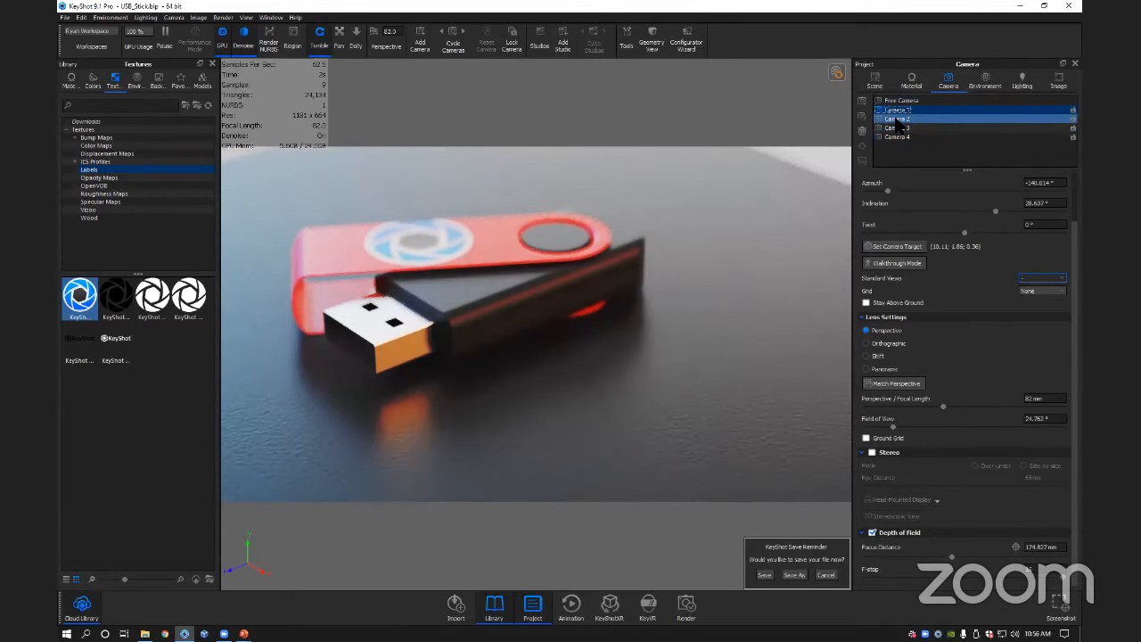
{"action": "left_click", "coordinate": [897, 119]}
{"action": "left_click", "coordinate": [897, 127]}
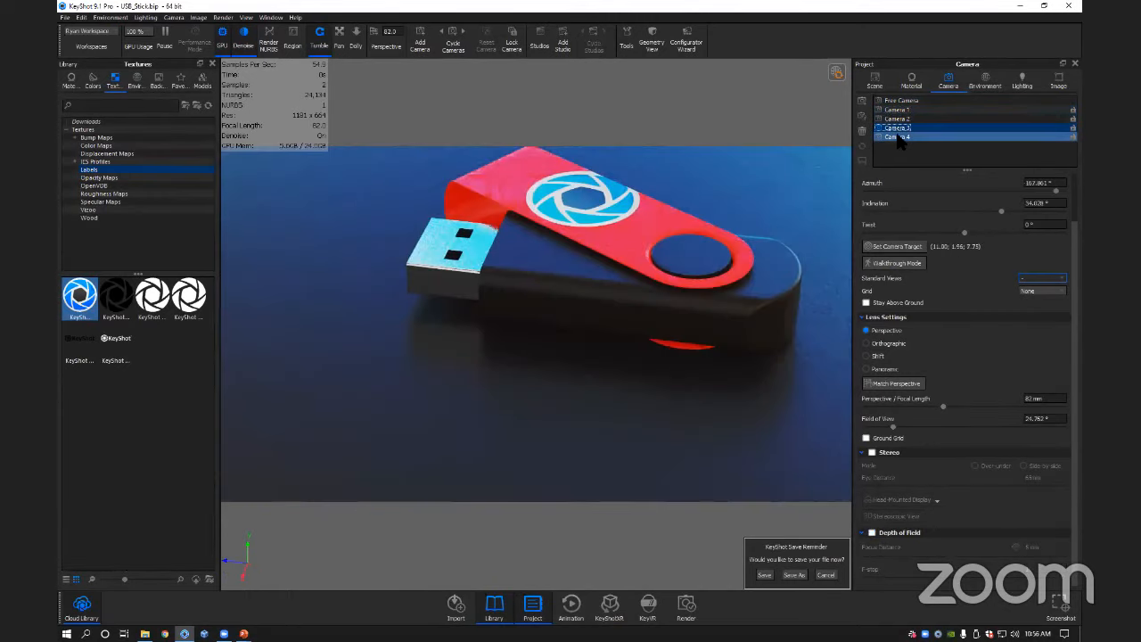
{"action": "left_click", "coordinate": [897, 138]}
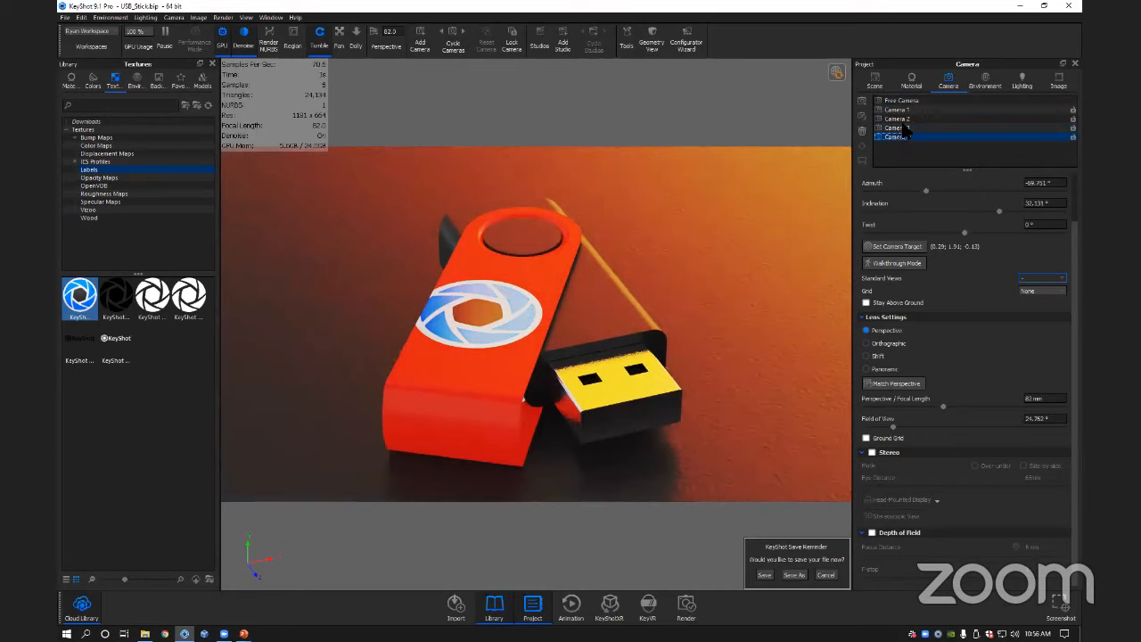
Preview Camera 2 and Camera 1 from the scene tree and collapse the Cameras group.
{"action": "left_click", "coordinate": [875, 84]}
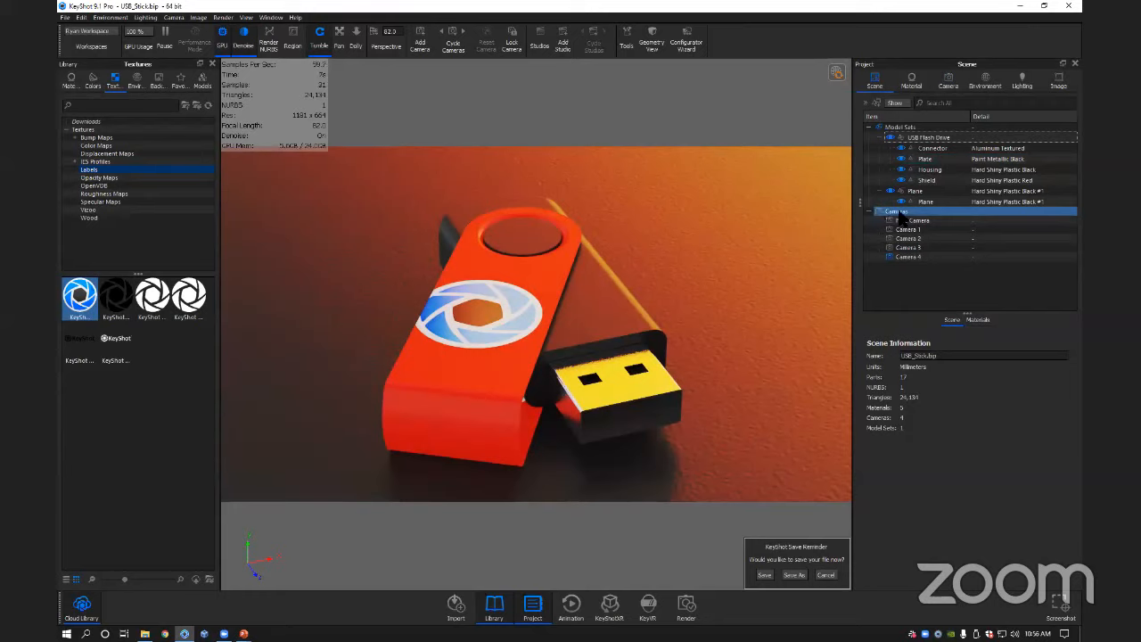
{"action": "left_click", "coordinate": [907, 246]}
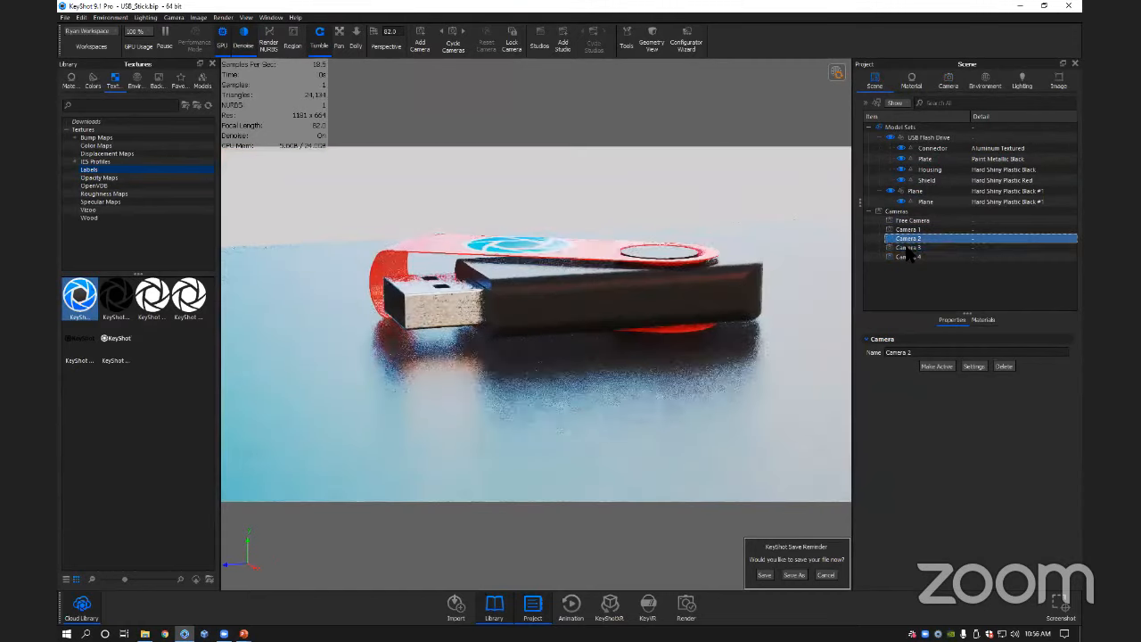
{"action": "left_click", "coordinate": [907, 230]}
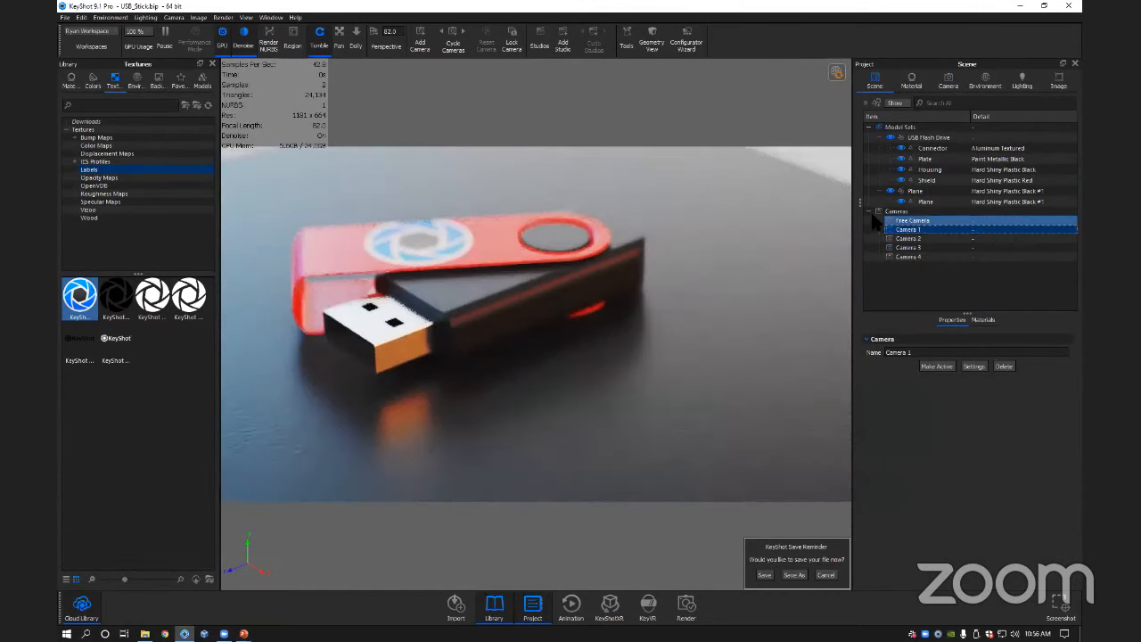
{"action": "left_click", "coordinate": [868, 211]}
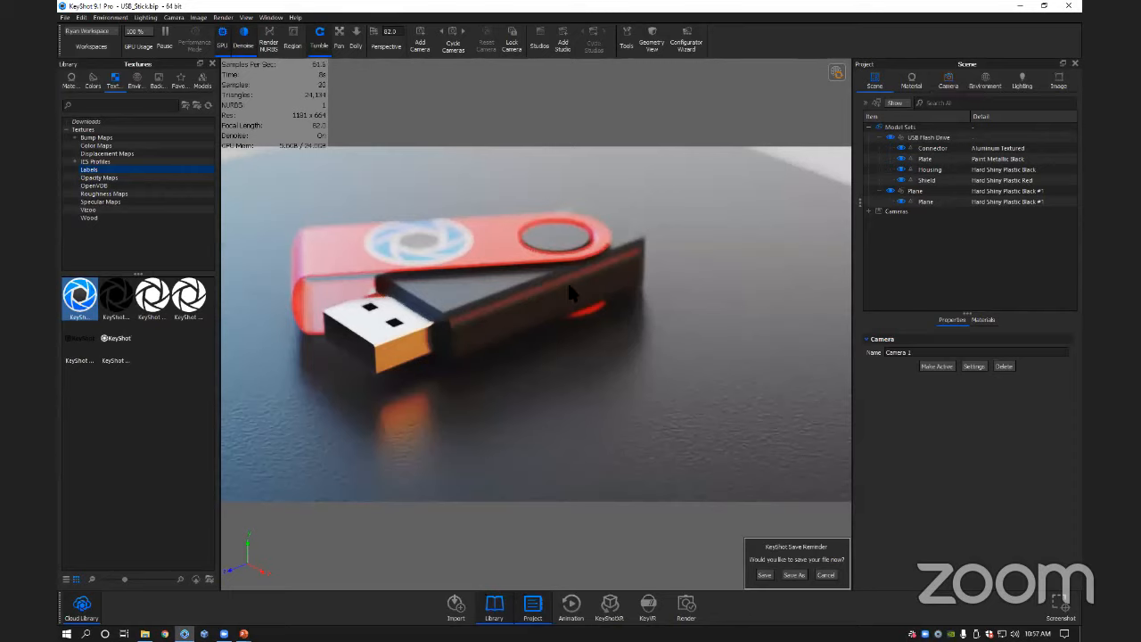
Turn off Depth of Field on the free camera and hide the textured ground plane beneath the USB drive.
{"action": "double_click", "coordinate": [428, 249]}
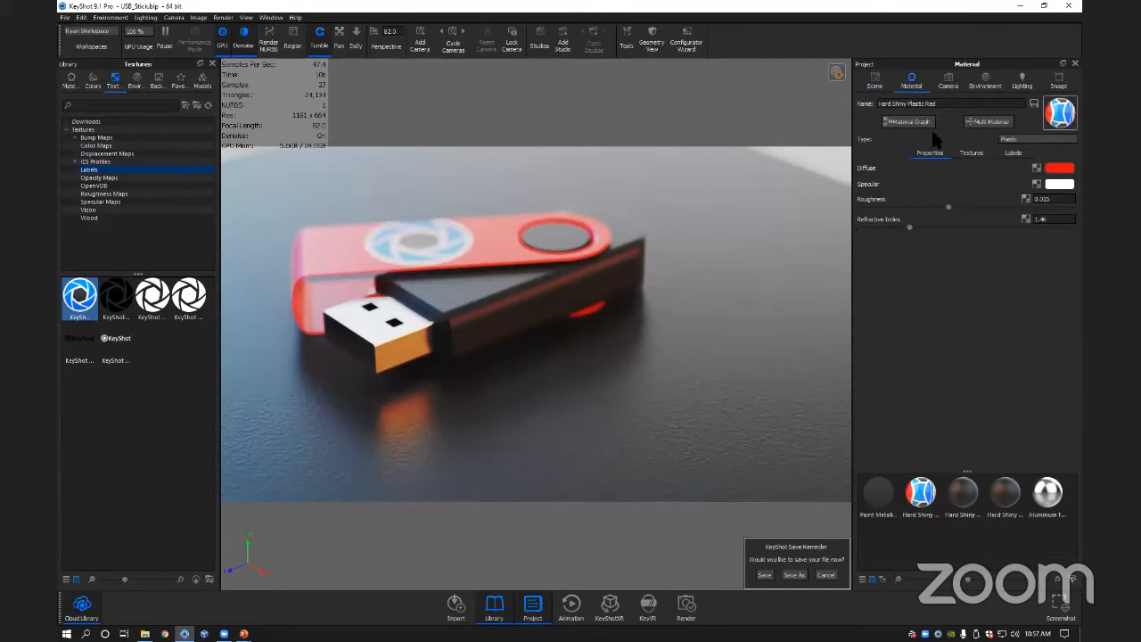
{"action": "left_click", "coordinate": [947, 81]}
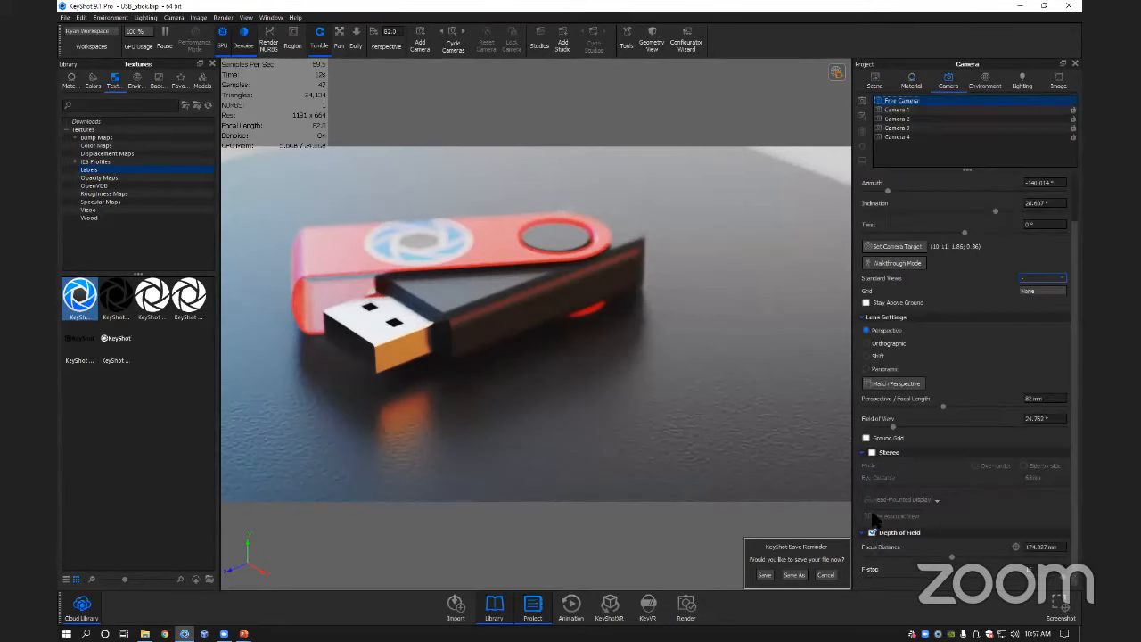
{"action": "right_click", "coordinate": [744, 313]}
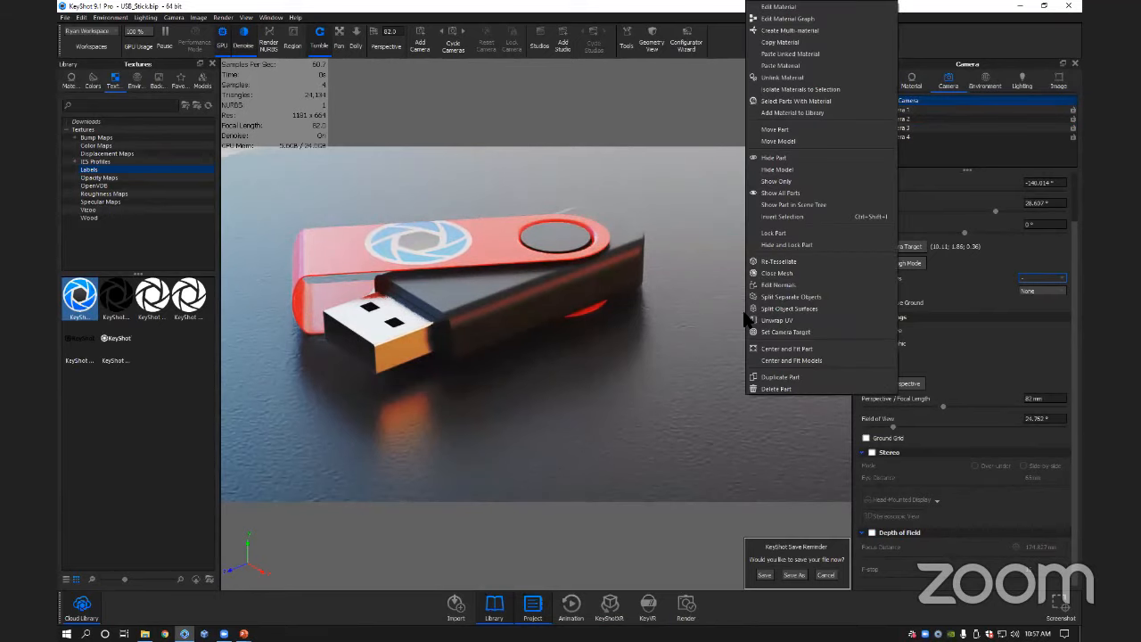
{"action": "left_click", "coordinate": [773, 159]}
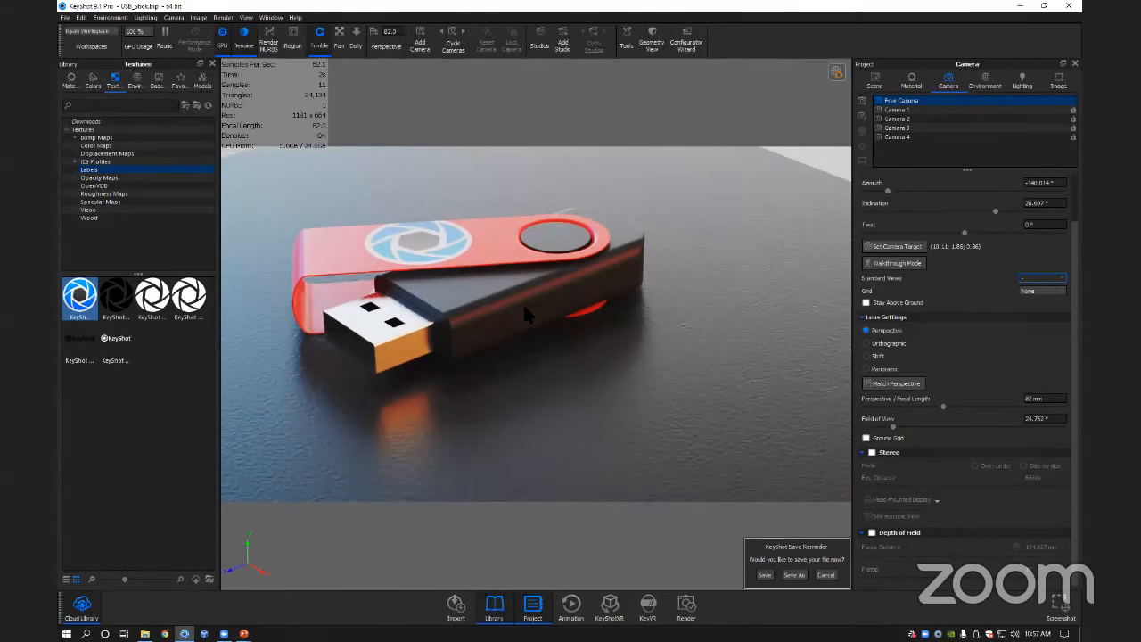
{"action": "left_click_drag", "start_coordinate": [522, 302], "coordinate": [379, 247]}
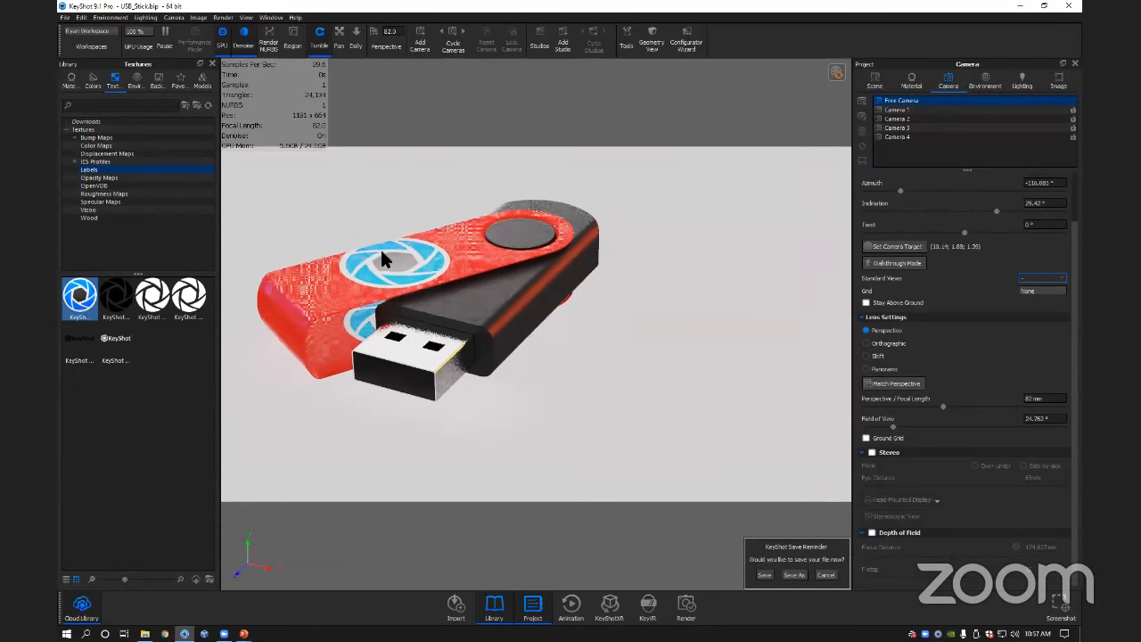
Turn off the Two Sided option for the KeyShot Icon label on the red shield's plastic material.
{"action": "double_click", "coordinate": [401, 263]}
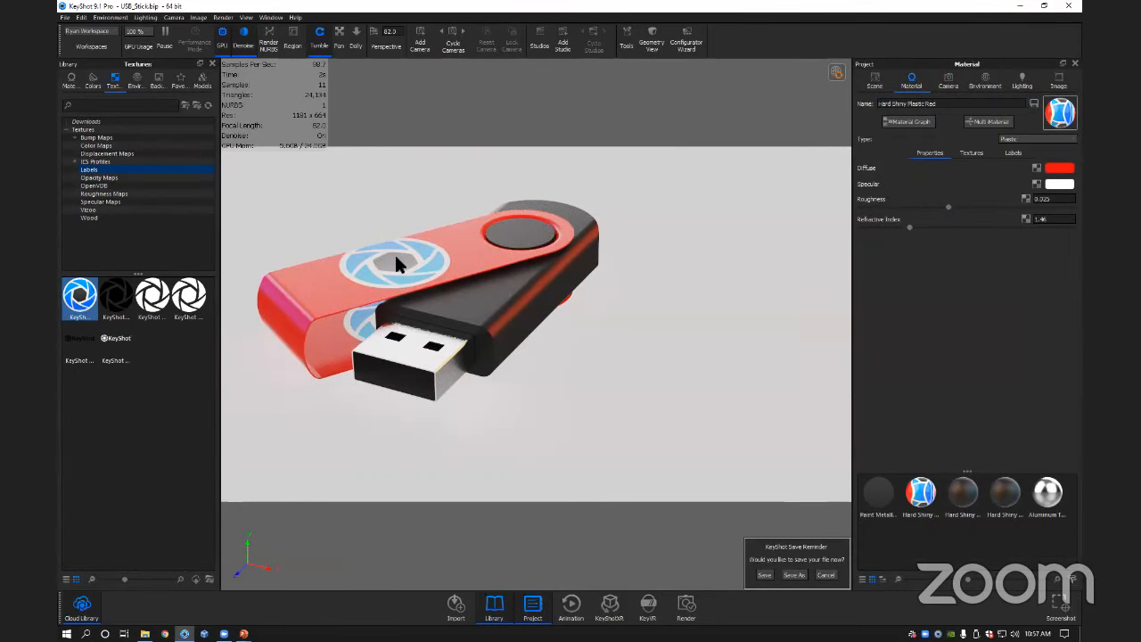
{"action": "left_click", "coordinate": [1009, 155]}
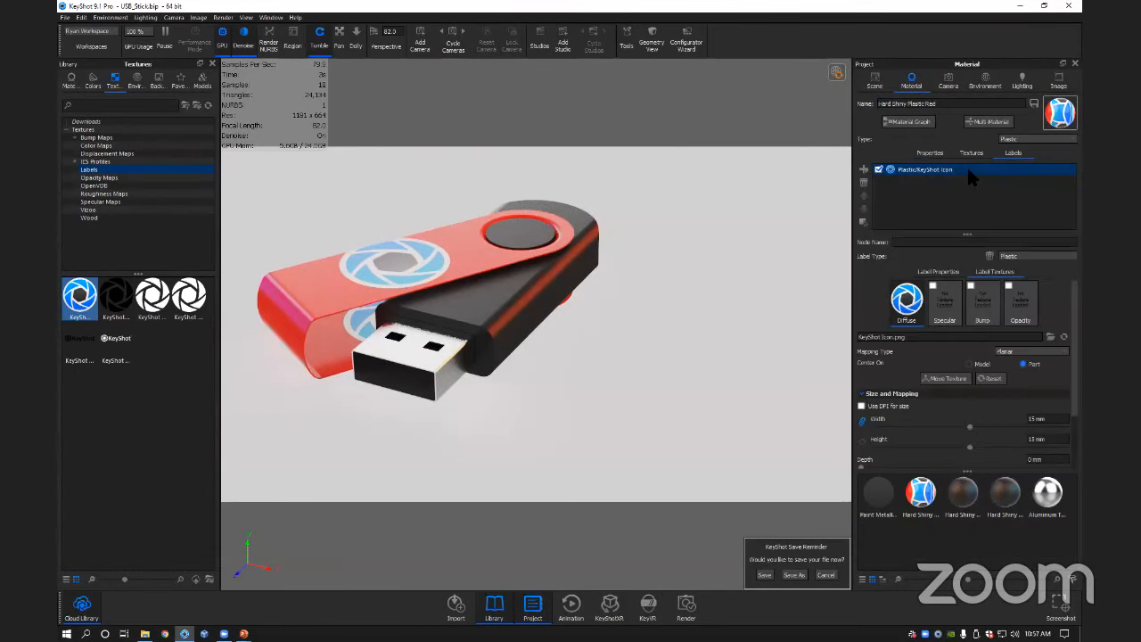
{"action": "left_click", "coordinate": [918, 174]}
{"action": "scroll", "coordinate": [903, 416], "scroll_direction": "down", "scroll_amount": 2}
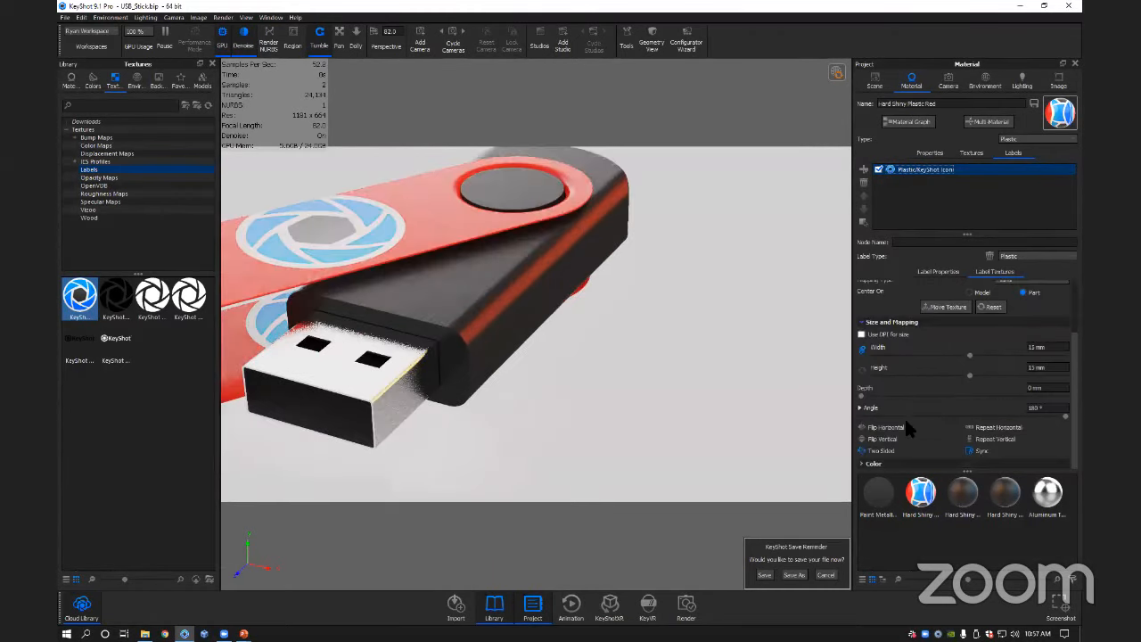
{"action": "left_click", "coordinate": [880, 450]}
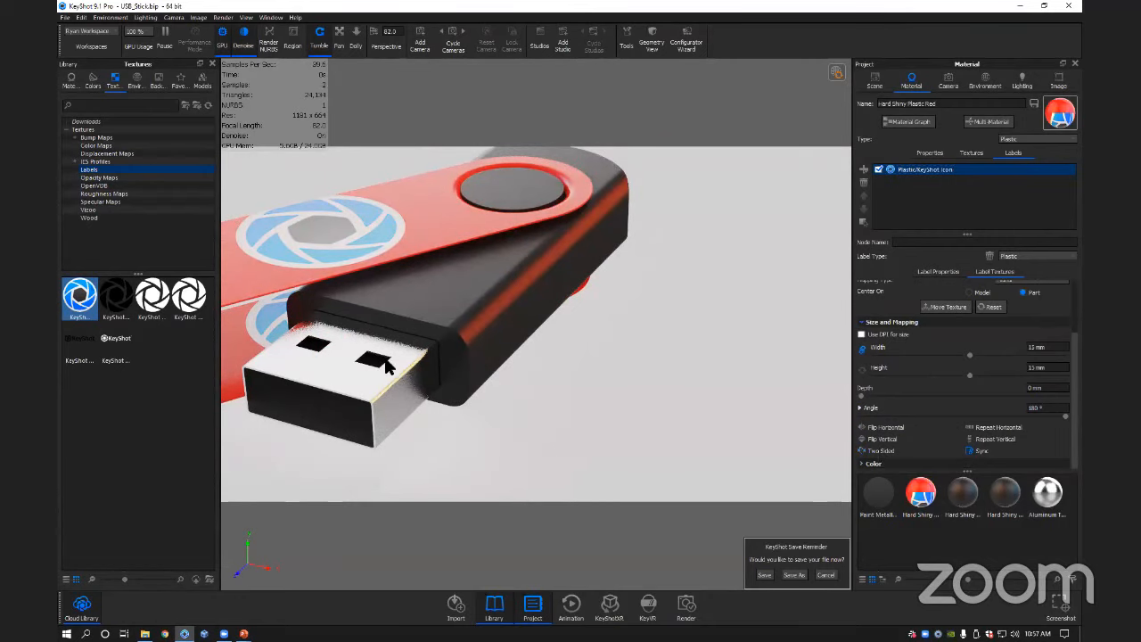
Examine the icon label on the shield's outer, inner and underside faces from above and below.
{"action": "middle_click_drag", "start_coordinate": [656, 387], "coordinate": [951, 457]}
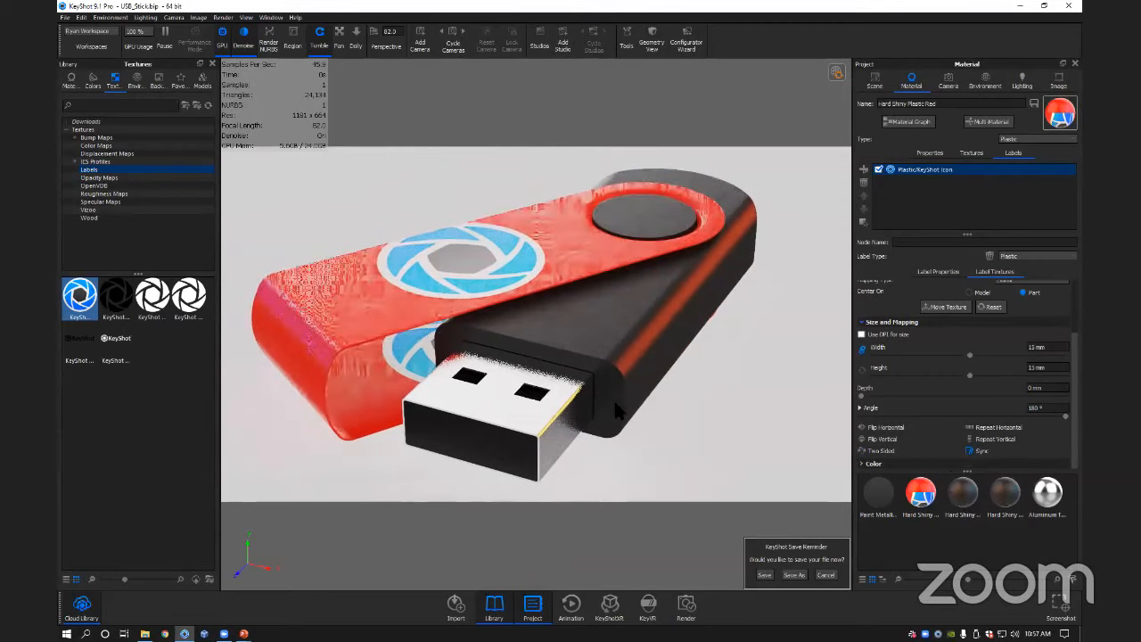
{"action": "left_click_drag", "start_coordinate": [626, 332], "coordinate": [449, 332]}
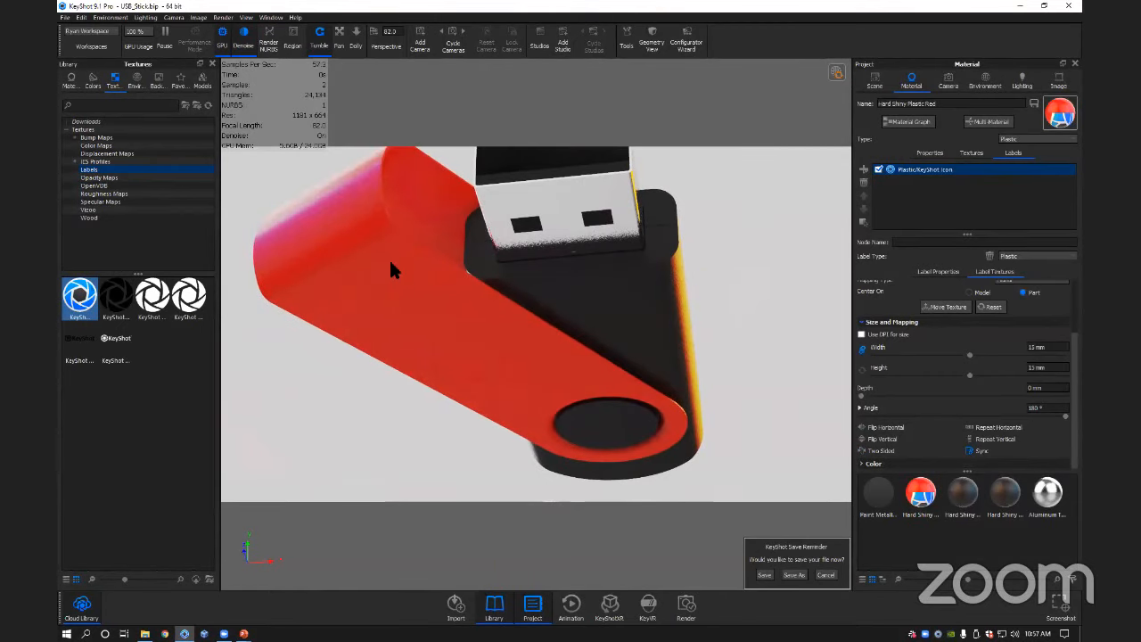
{"action": "left_click_drag", "start_coordinate": [560, 393], "coordinate": [452, 298]}
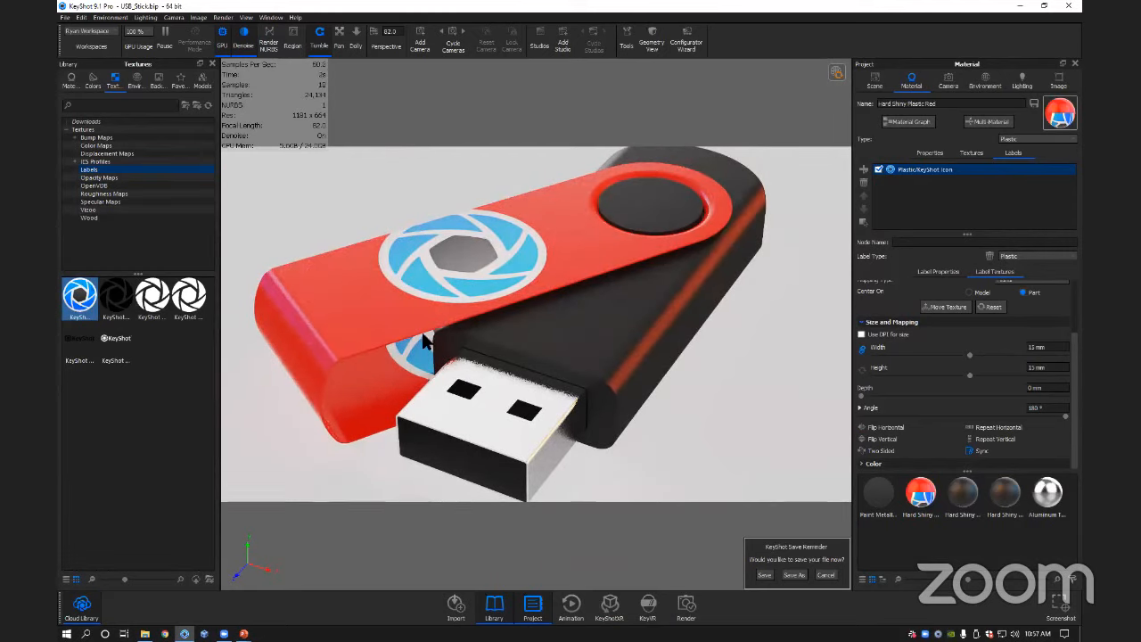
{"action": "left_click_drag", "start_coordinate": [491, 403], "coordinate": [492, 378]}
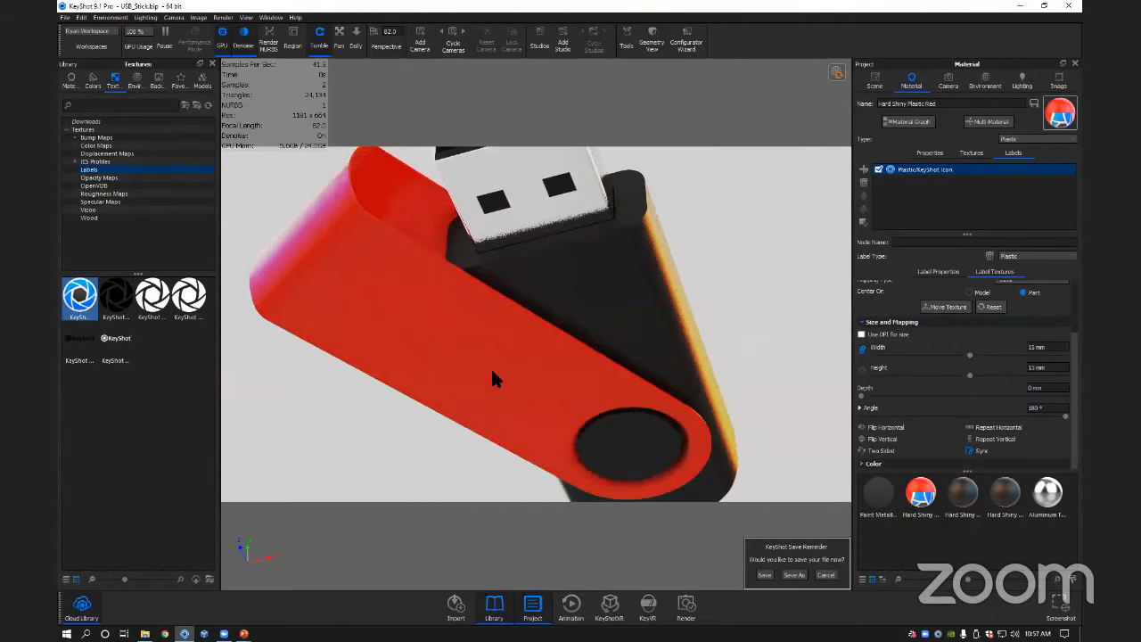
{"action": "left_click_drag", "start_coordinate": [517, 249], "coordinate": [528, 401]}
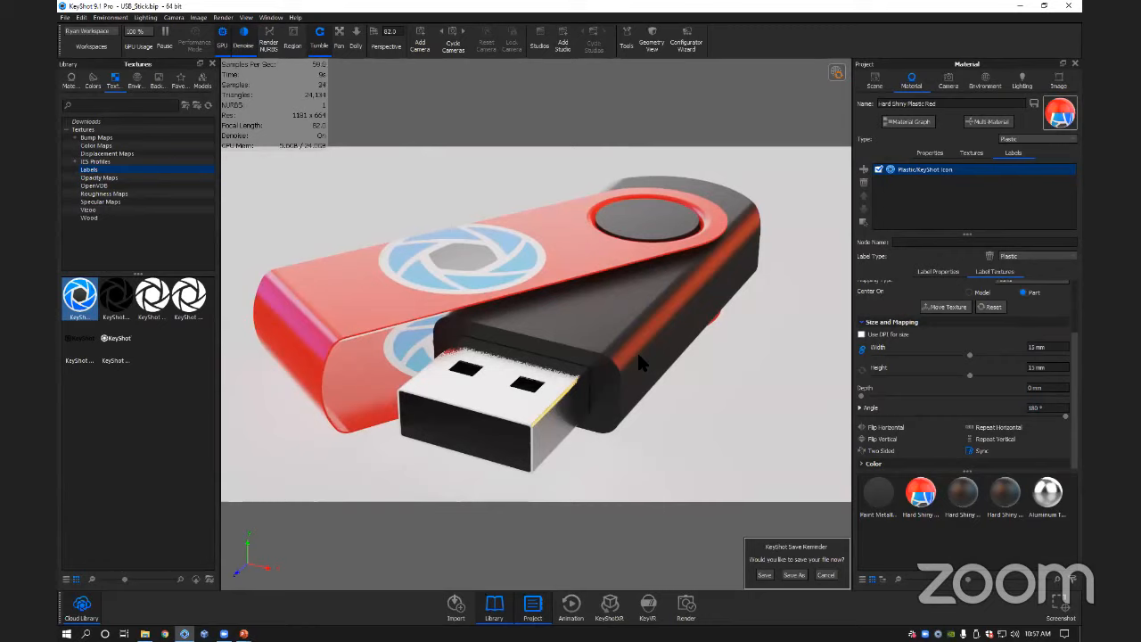
{"action": "scroll", "coordinate": [636, 351], "scroll_direction": "down", "scroll_amount": 5}
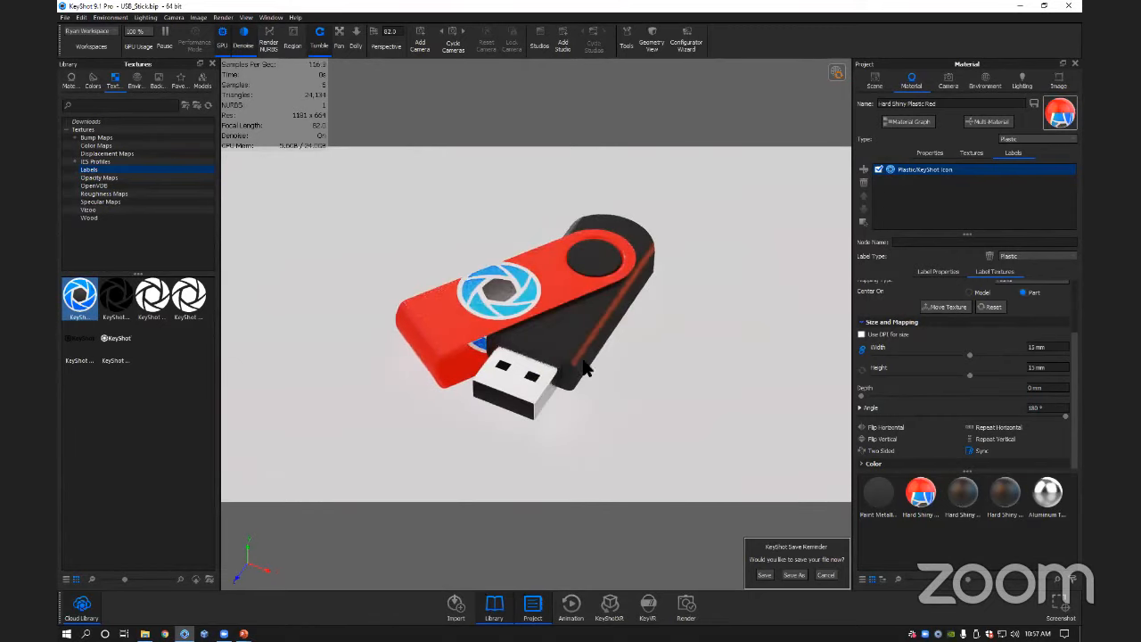
{"action": "left_click_drag", "start_coordinate": [583, 359], "coordinate": [583, 360]}
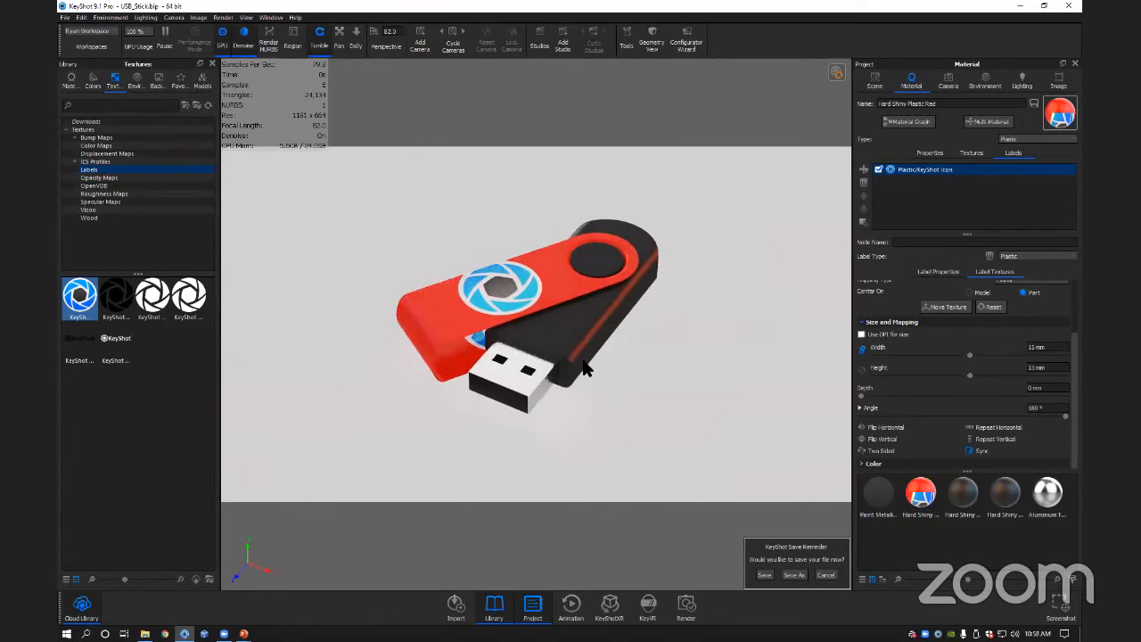
{"action": "left_click_drag", "start_coordinate": [582, 360], "coordinate": [579, 328]}
Review the views of Cameras 1 to 4 with the ground plane hidden.
{"action": "left_click", "coordinate": [950, 82]}
{"action": "left_click", "coordinate": [896, 109]}
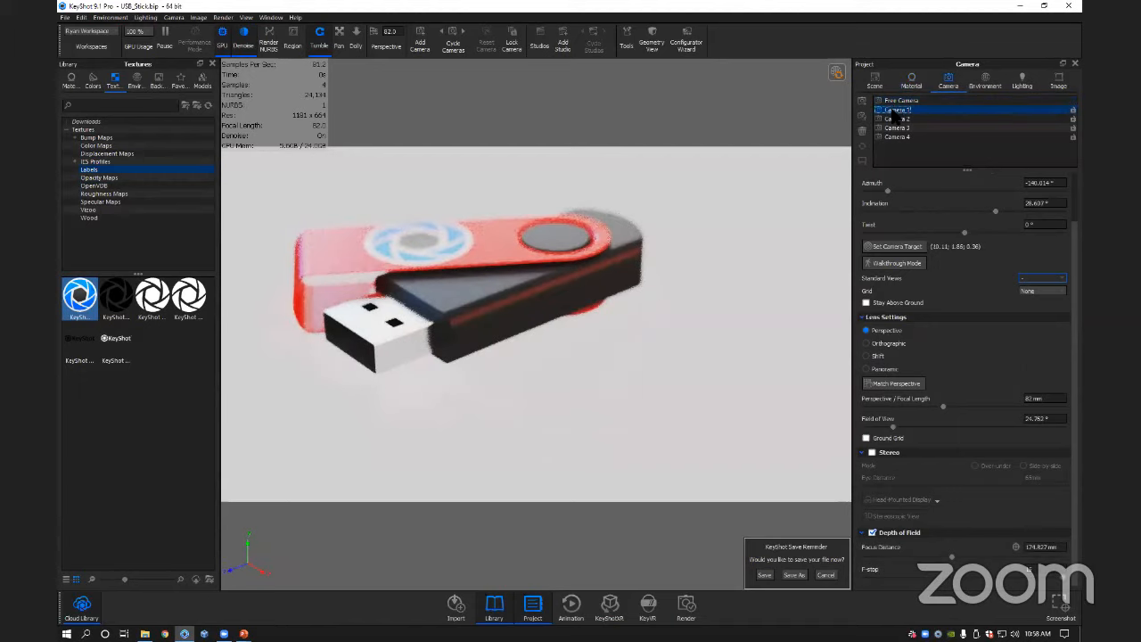
{"action": "left_click", "coordinate": [896, 118]}
{"action": "left_click", "coordinate": [897, 128]}
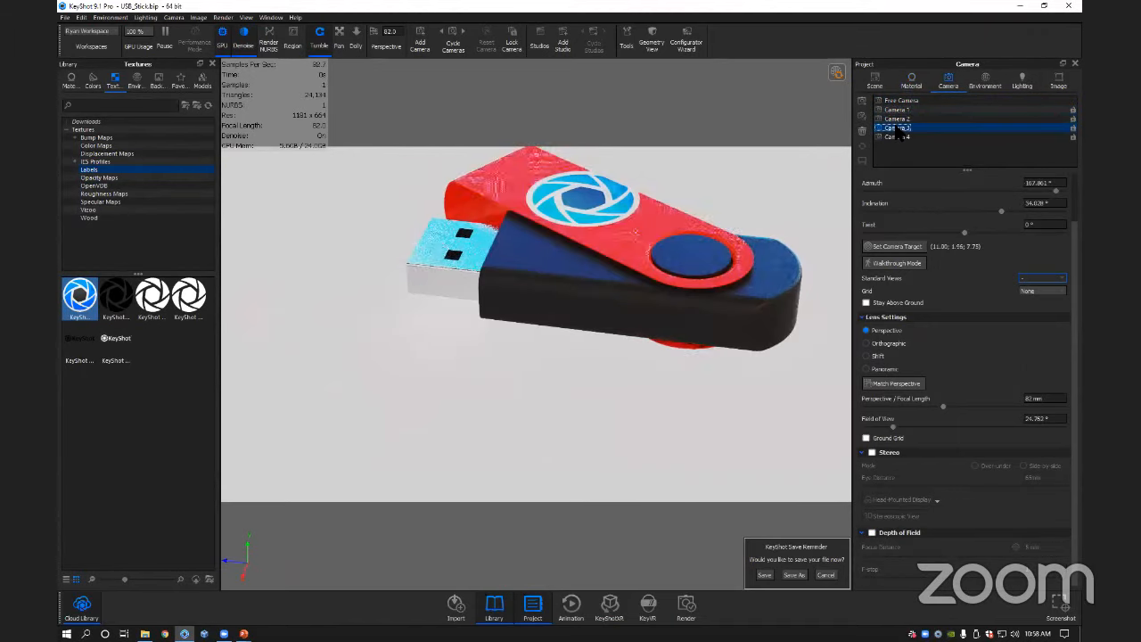
{"action": "left_click", "coordinate": [898, 137]}
Show the hidden ground plane again and turn the Camera 4 view toward the USB connector.
{"action": "right_click", "coordinate": [697, 274]}
{"action": "left_click", "coordinate": [715, 293]}
{"action": "left_click_drag", "start_coordinate": [713, 288], "coordinate": [558, 293]}
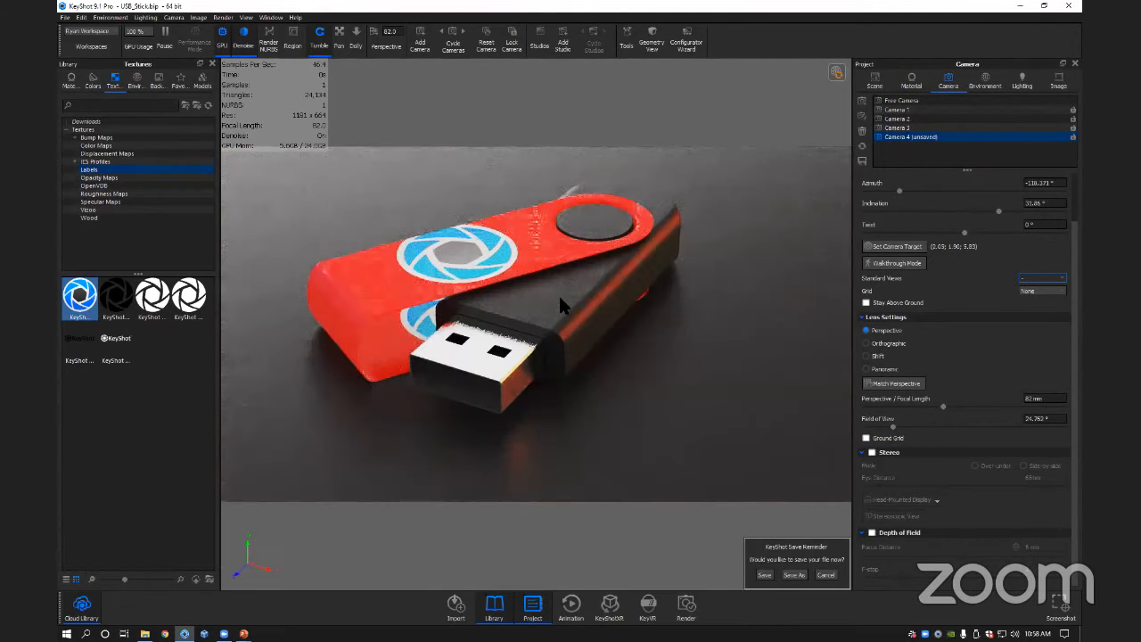
Delete the KeyShot Icon label from the red shield's Hard Shiny Plastic Red material.
{"action": "double_click", "coordinate": [502, 268]}
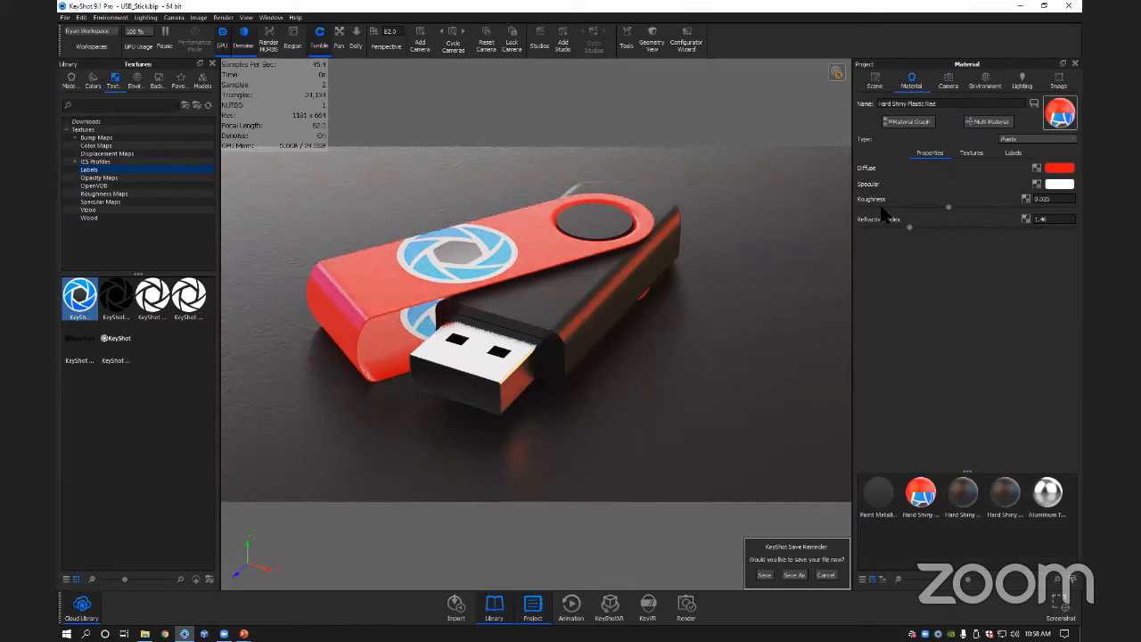
{"action": "left_click", "coordinate": [1014, 154]}
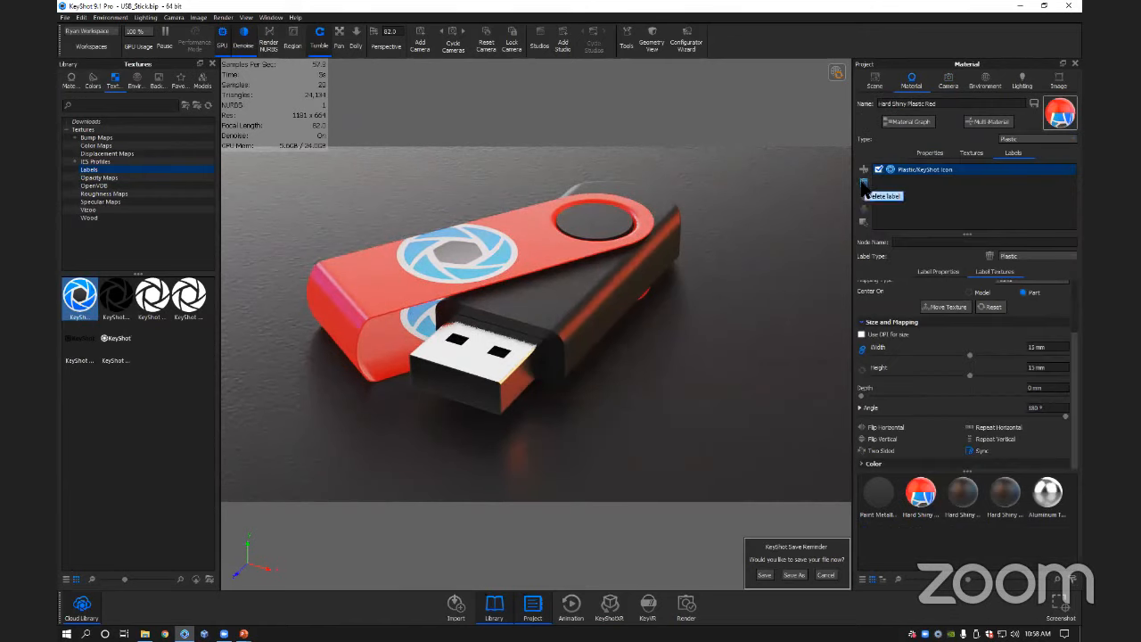
{"action": "left_click", "coordinate": [864, 186]}
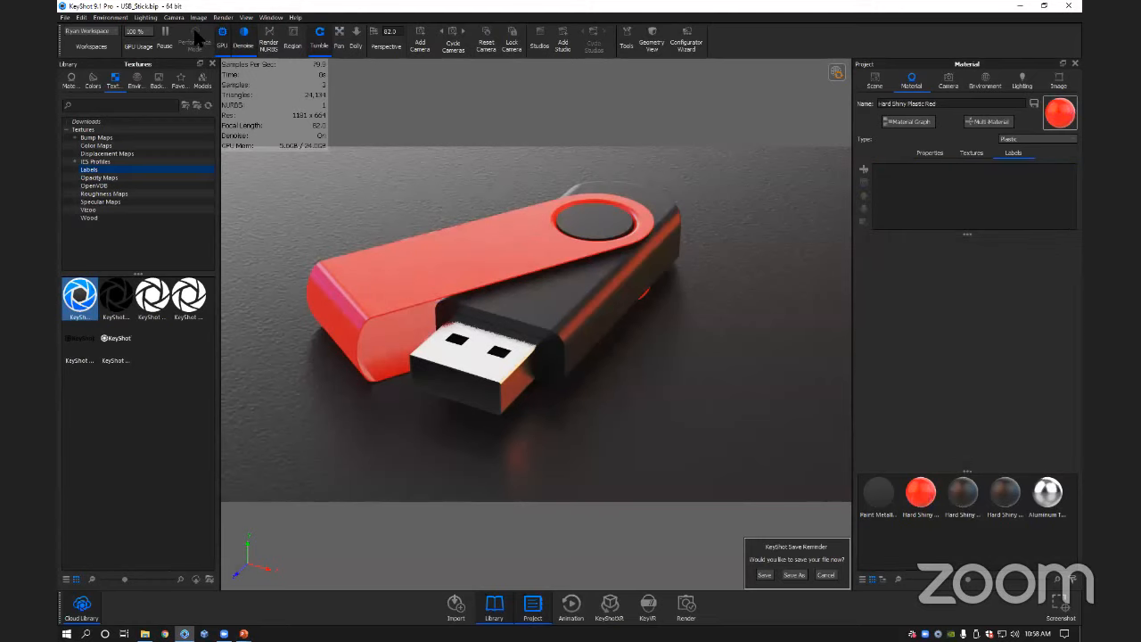
Switch off GPU rendering, enable Performance Mode and view the USB stick from slightly different angles.
{"action": "left_click", "coordinate": [223, 42]}
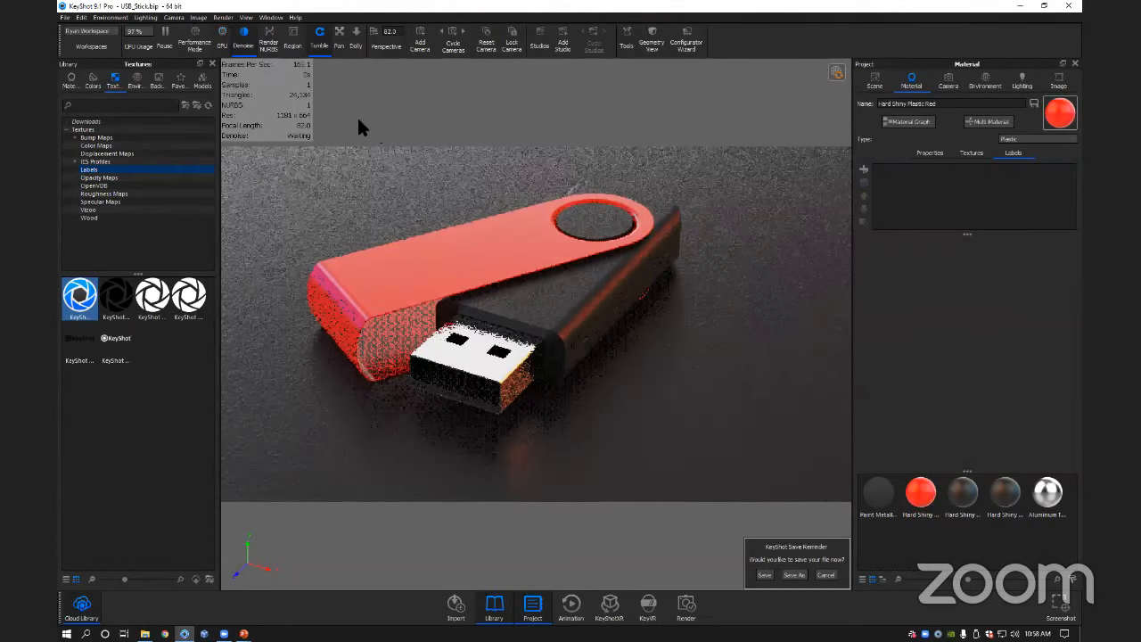
{"action": "left_click_drag", "start_coordinate": [600, 297], "coordinate": [562, 297]}
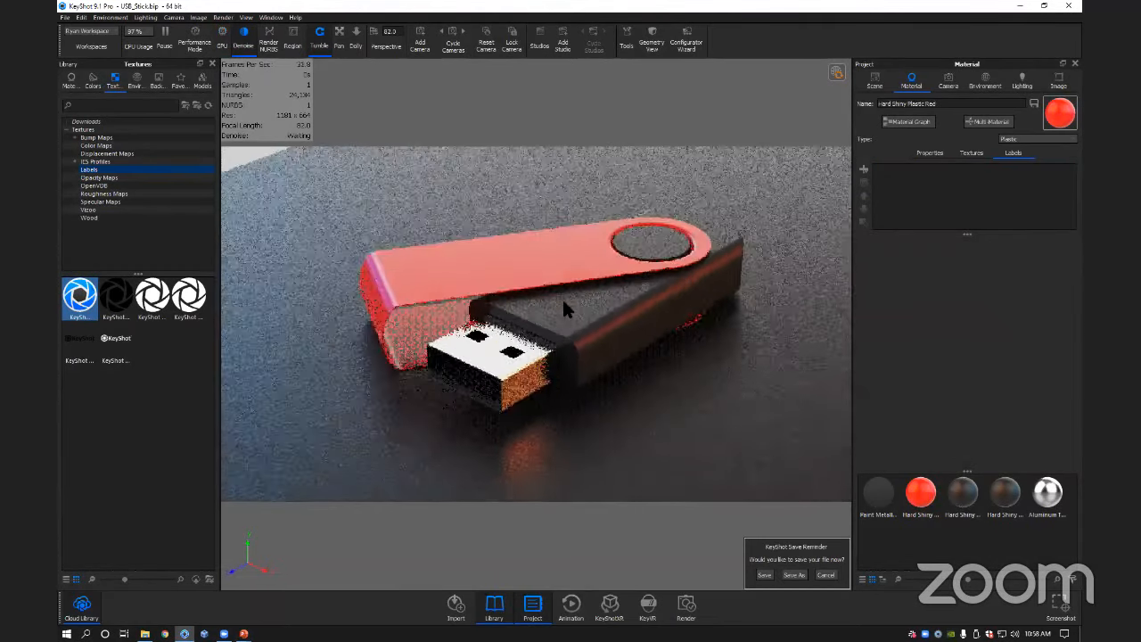
{"action": "left_click", "coordinate": [194, 41]}
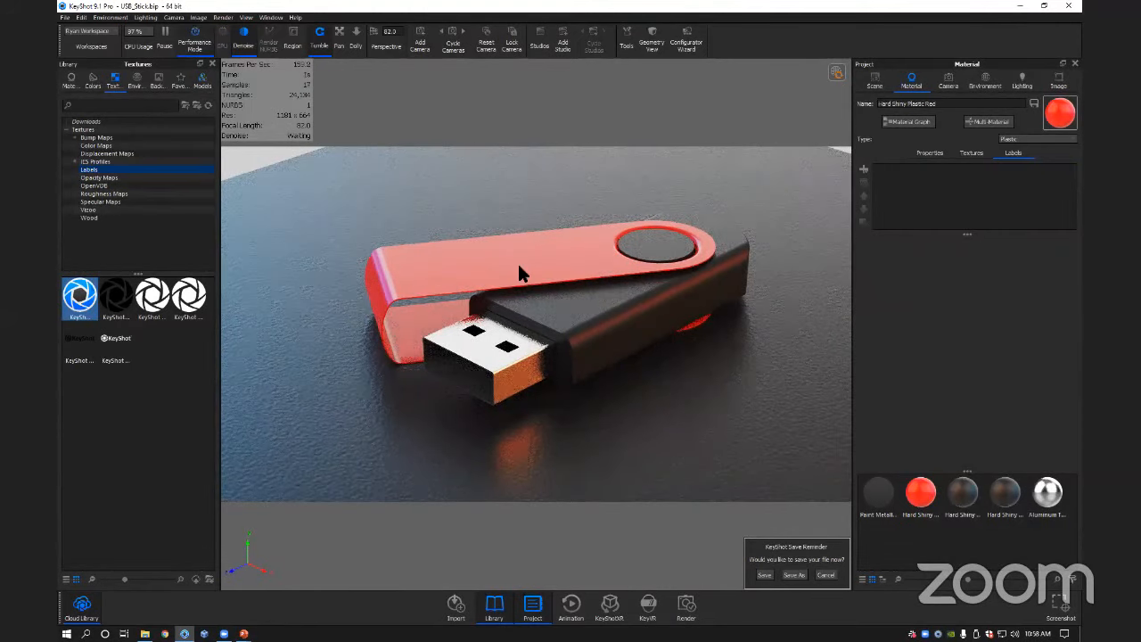
{"action": "mouse_move", "coordinate": [519, 264]}
{"action": "left_mouse_down"}
{"action": "mouse_move", "coordinate": [535, 322]}
{"action": "mouse_move", "coordinate": [506, 263]}
{"action": "mouse_move", "coordinate": [441, 236]}
{"action": "mouse_move", "coordinate": [405, 250]}
{"action": "mouse_move", "coordinate": [492, 306]}
{"action": "mouse_move", "coordinate": [540, 288]}
{"action": "mouse_move", "coordinate": [547, 259]}
{"action": "mouse_move", "coordinate": [506, 245]}
{"action": "left_mouse_up"}
{"action": "left_click_drag", "start_coordinate": [501, 287], "coordinate": [528, 287]}
{"action": "left_click_drag", "start_coordinate": [613, 132], "coordinate": [613, 116]}
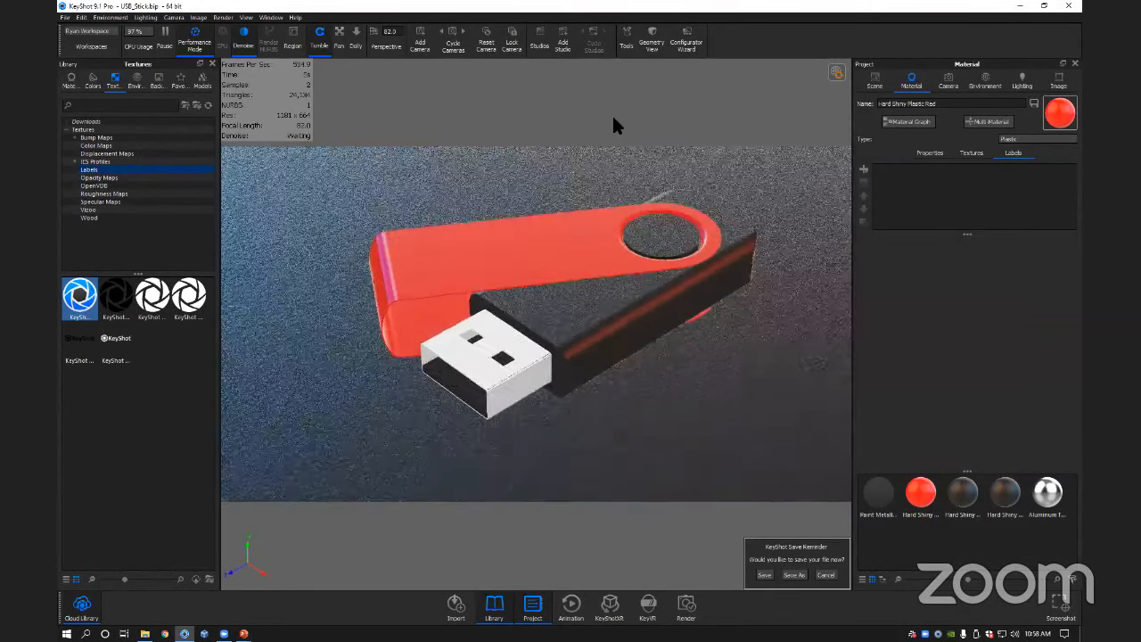
Open the Geometry View in an enlarged window over the viewport and examine the USB stick on its ground plane from a low angle.
{"action": "left_click", "coordinate": [652, 39]}
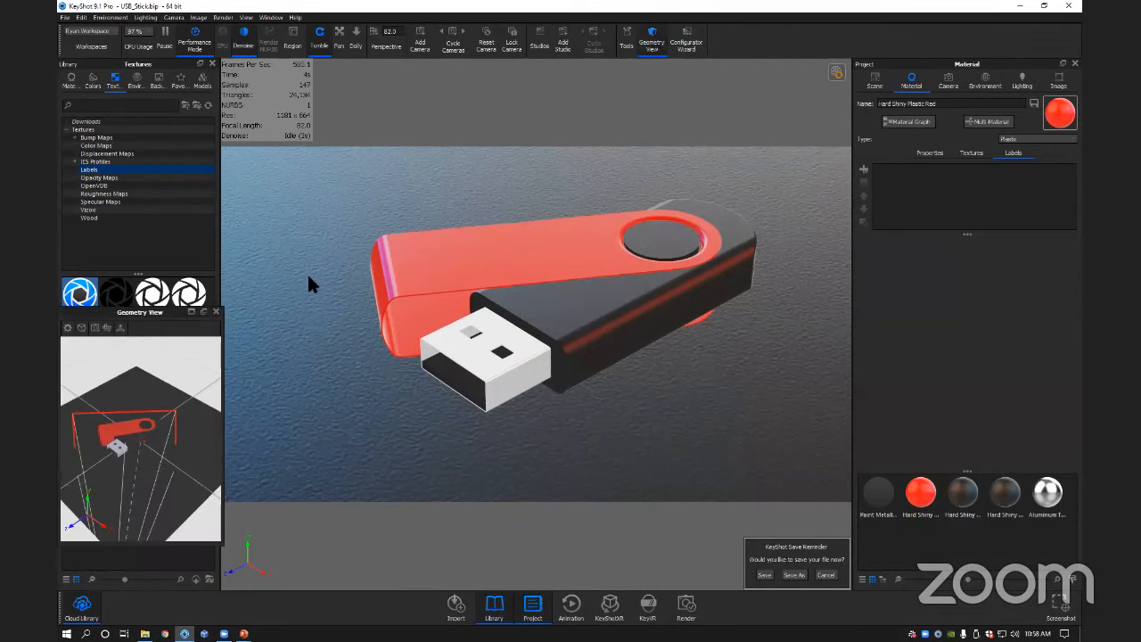
{"action": "left_click_drag", "start_coordinate": [160, 312], "coordinate": [385, 218]}
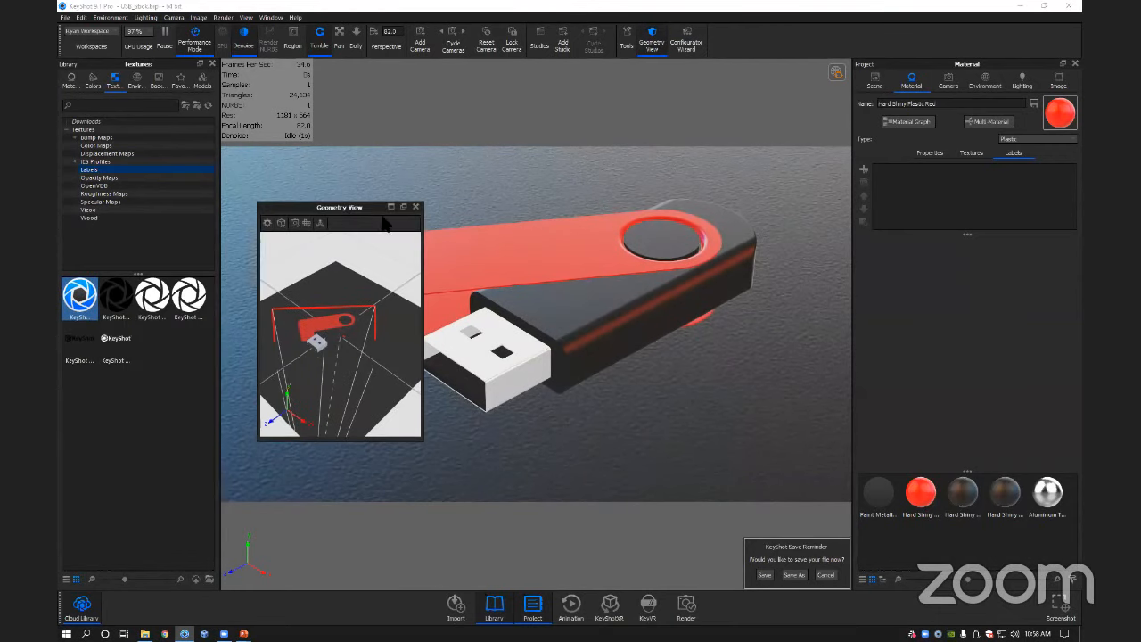
{"action": "left_click", "coordinate": [416, 207]}
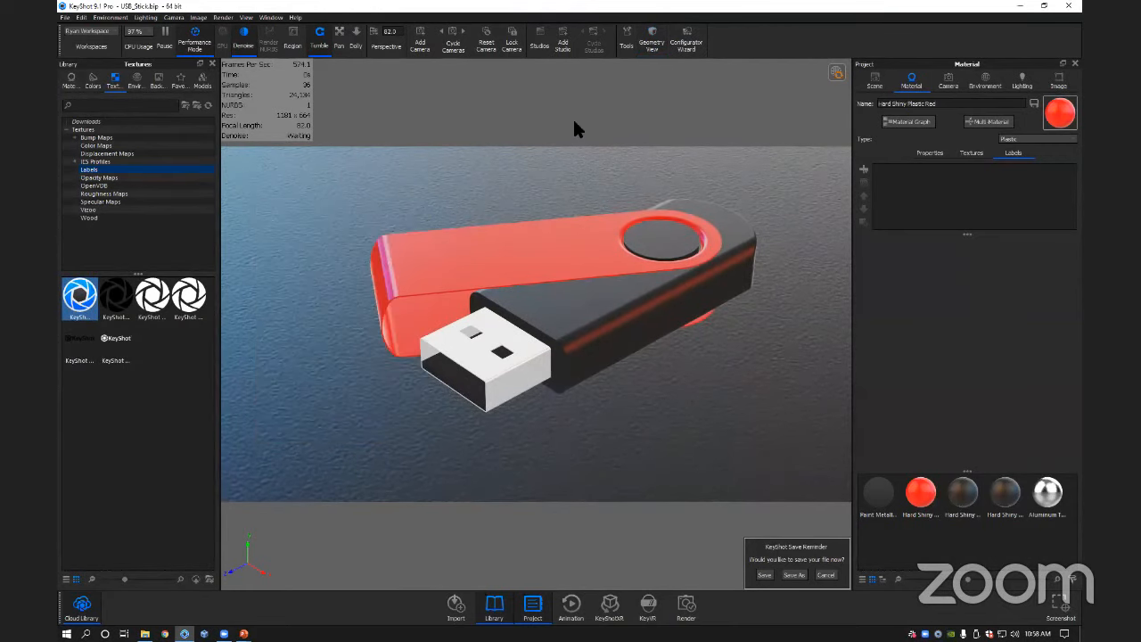
{"action": "left_click", "coordinate": [654, 41]}
{"action": "left_click_drag", "start_coordinate": [317, 208], "coordinate": [310, 152]}
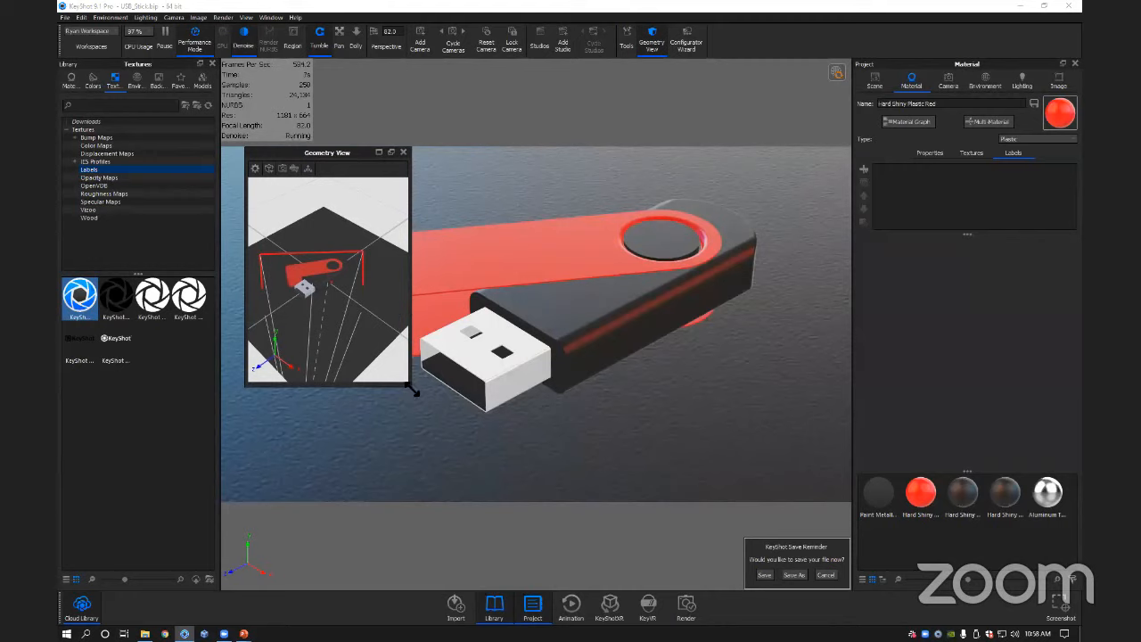
{"action": "left_click_drag", "start_coordinate": [412, 389], "coordinate": [553, 515]}
{"action": "left_click_drag", "start_coordinate": [451, 414], "coordinate": [410, 214]}
{"action": "left_click_drag", "start_coordinate": [439, 152], "coordinate": [447, 115]}
{"action": "left_click_drag", "start_coordinate": [374, 297], "coordinate": [421, 295]}
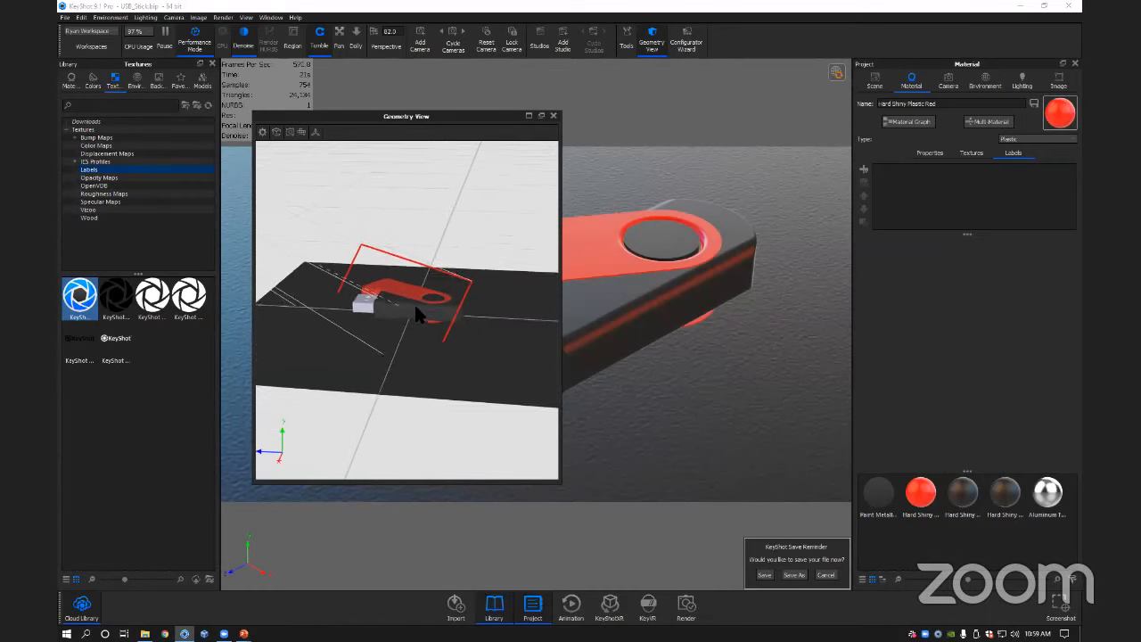
{"action": "scroll", "coordinate": [415, 305], "scroll_direction": "down", "scroll_amount": 2}
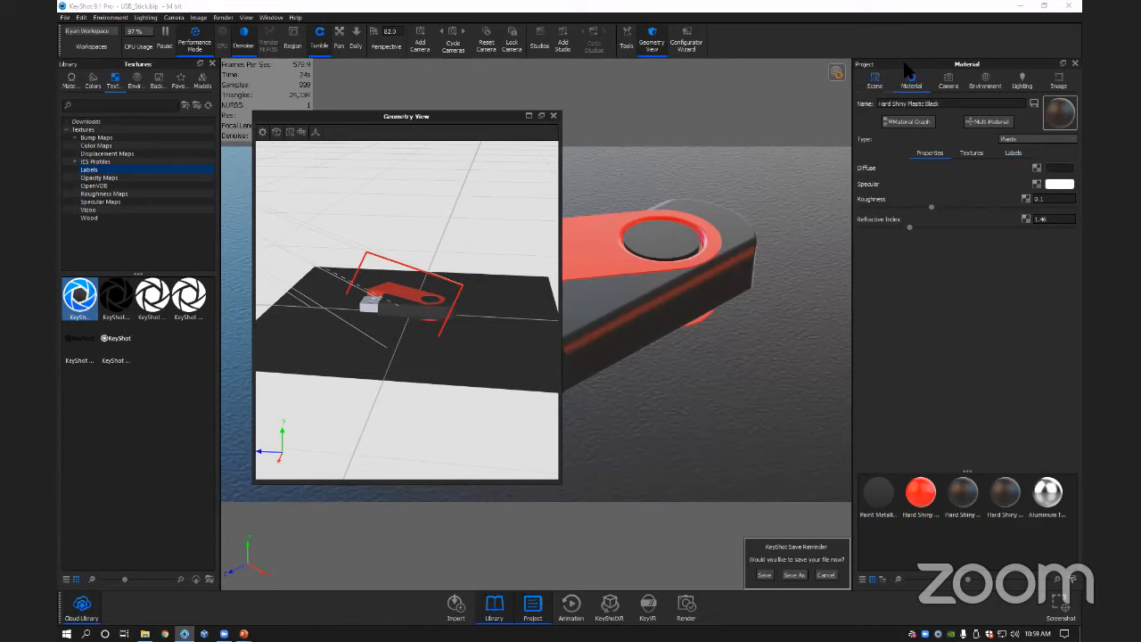
Try the Move tool on the USB Flash Drive group with the Geometry View open, and exit the tool.
{"action": "left_click", "coordinate": [874, 80]}
{"action": "left_click_drag", "start_coordinate": [484, 116], "coordinate": [490, 115]}
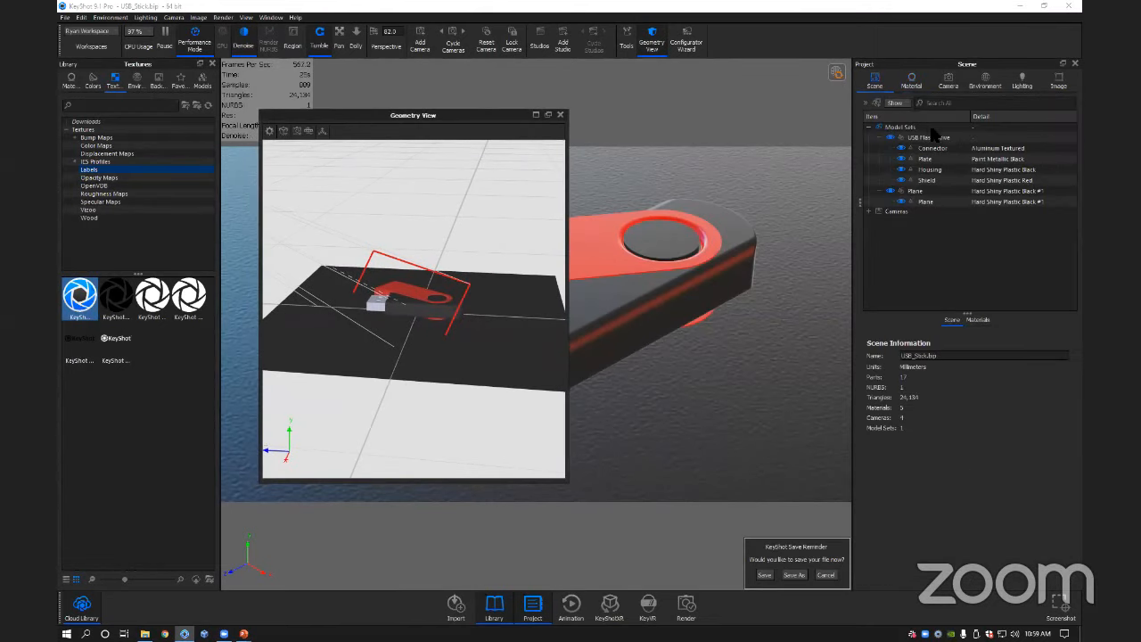
{"action": "left_click", "coordinate": [932, 138]}
{"action": "right_click", "coordinate": [924, 140]}
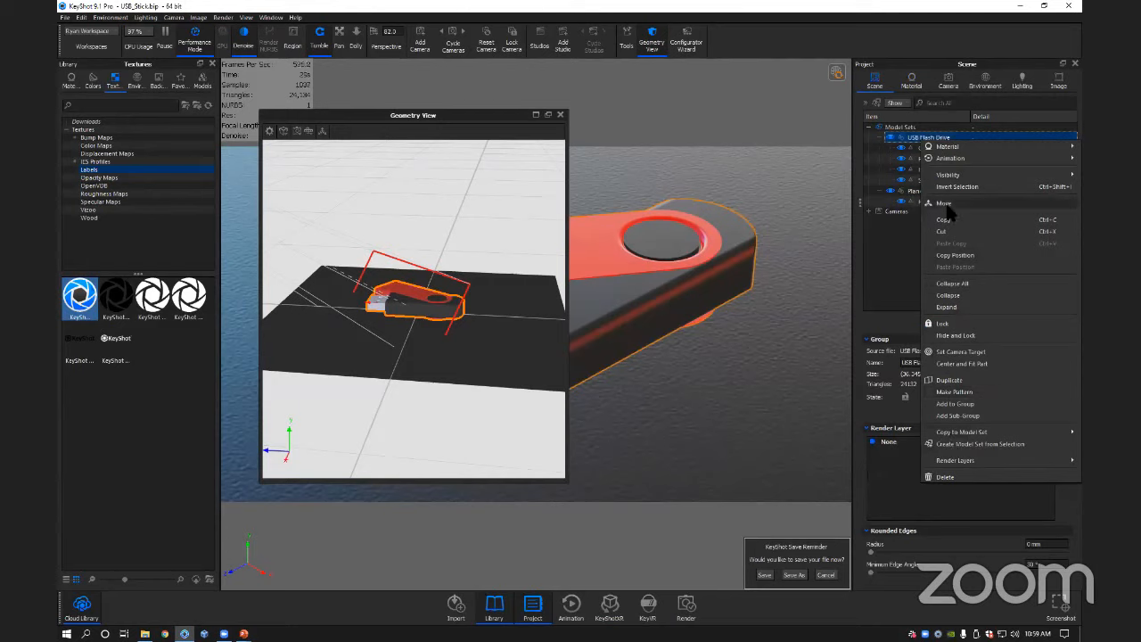
{"action": "left_click", "coordinate": [945, 204]}
{"action": "left_click_drag", "start_coordinate": [495, 114], "coordinate": [468, 114]}
{"action": "double_click", "coordinate": [405, 305]}
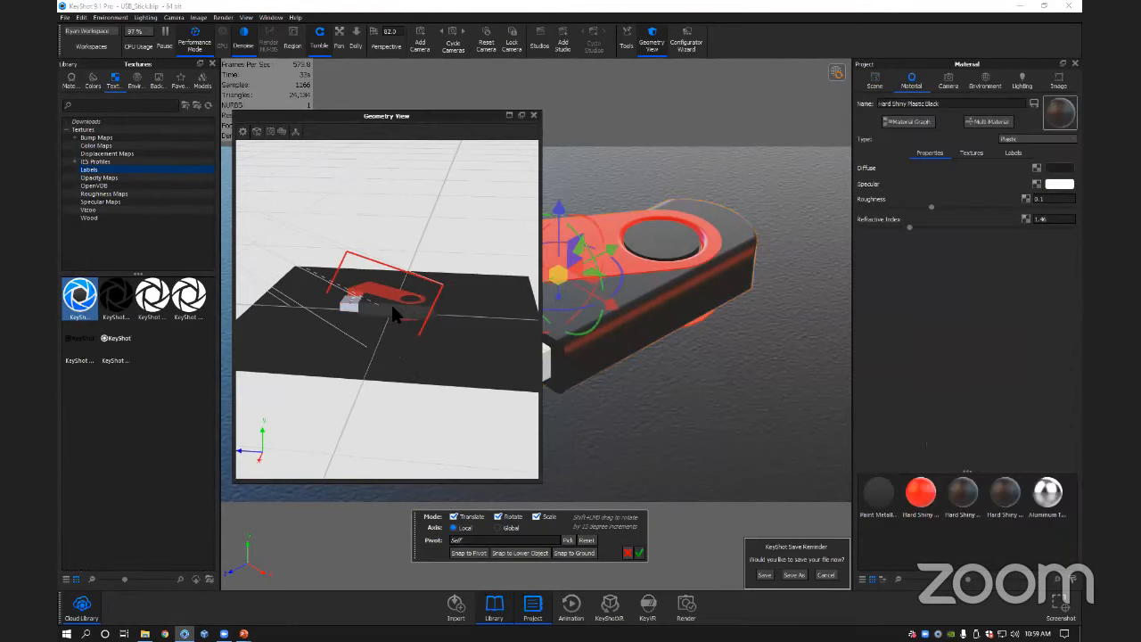
{"action": "left_click_drag", "start_coordinate": [403, 302], "coordinate": [406, 328]}
{"action": "left_click", "coordinate": [637, 552]}
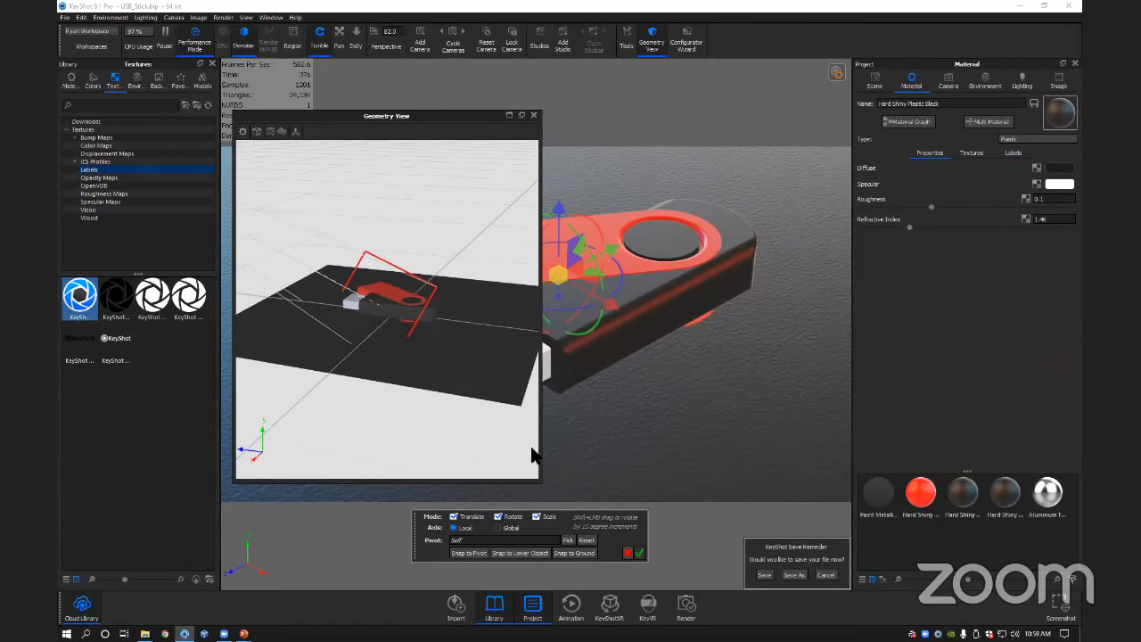
Examine where the saved cameras sit around the model in the Geometry View.
{"action": "left_click_drag", "start_coordinate": [423, 331], "coordinate": [395, 322]}
{"action": "scroll", "coordinate": [394, 323], "scroll_direction": "down", "scroll_amount": 3}
{"action": "scroll", "coordinate": [422, 333], "scroll_direction": "down", "scroll_amount": 3}
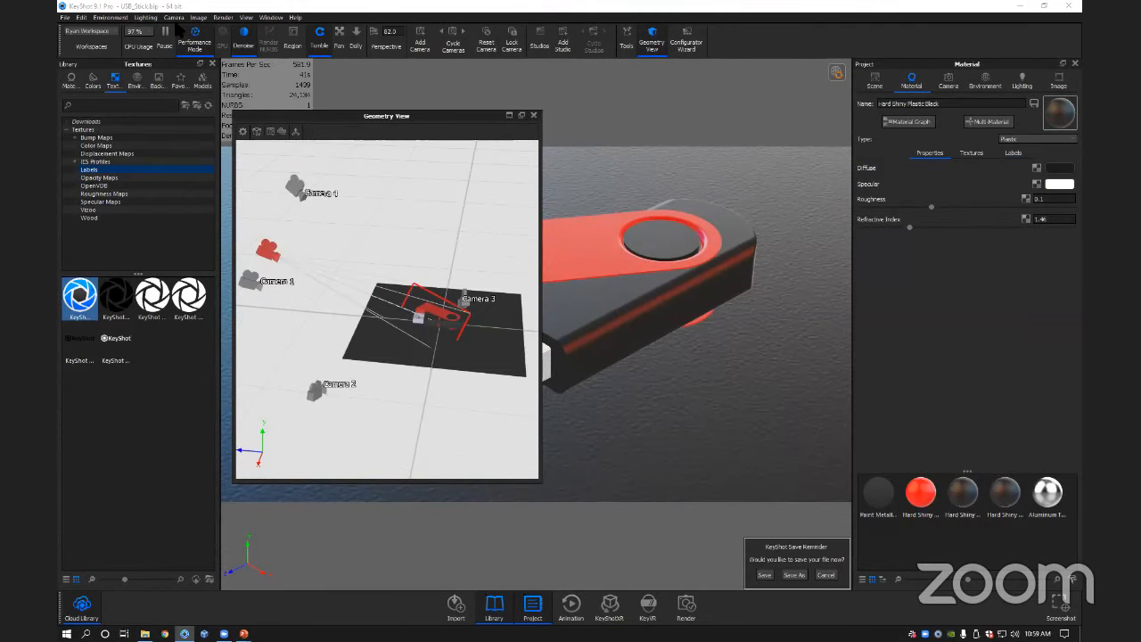
Close the Geometry View and turn GPU rendering back on.
{"action": "left_click", "coordinate": [534, 115]}
{"action": "left_click", "coordinate": [219, 36]}
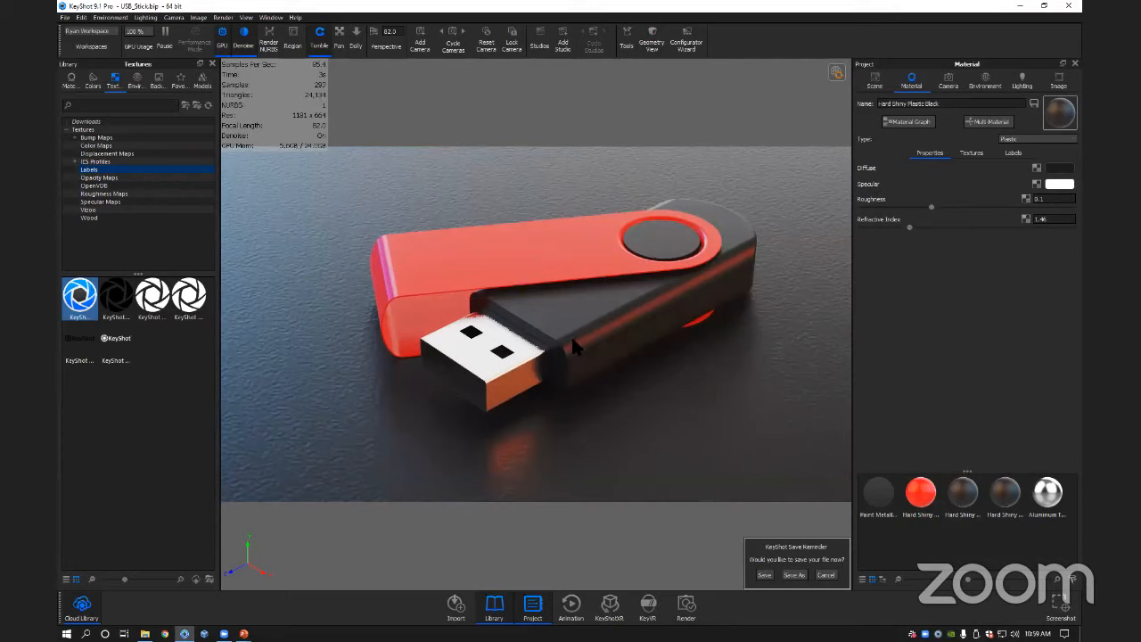
{"action": "left_click", "coordinate": [834, 72]}
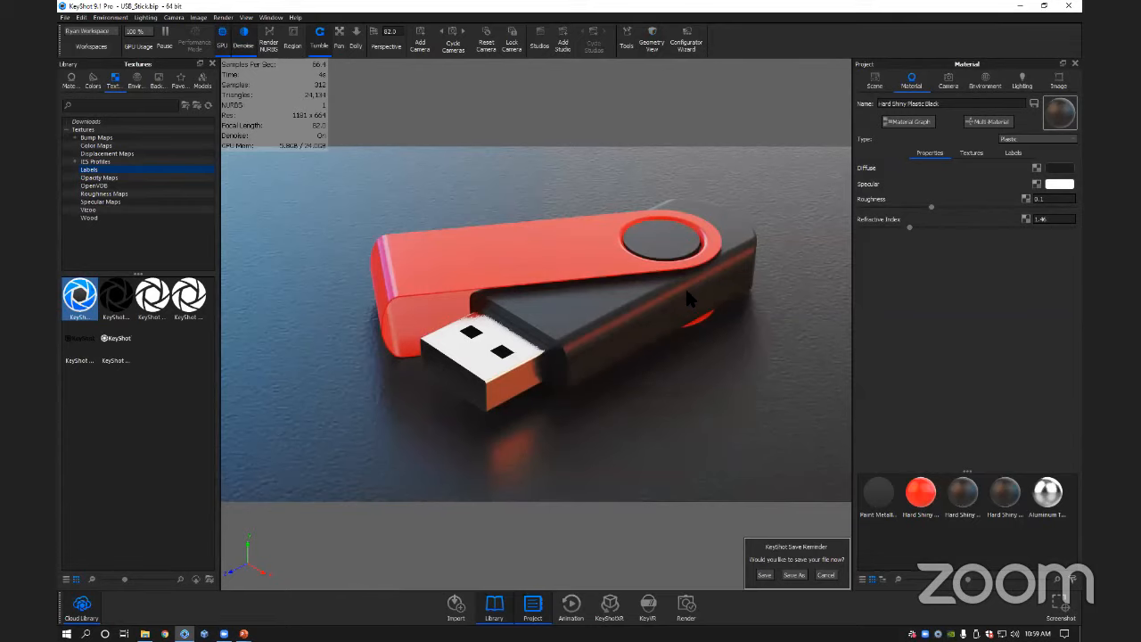
Examine the denoised USB stick's shading and ground reflections from lower and higher viewing angles.
{"action": "left_click_drag", "start_coordinate": [613, 324], "coordinate": [548, 340]}
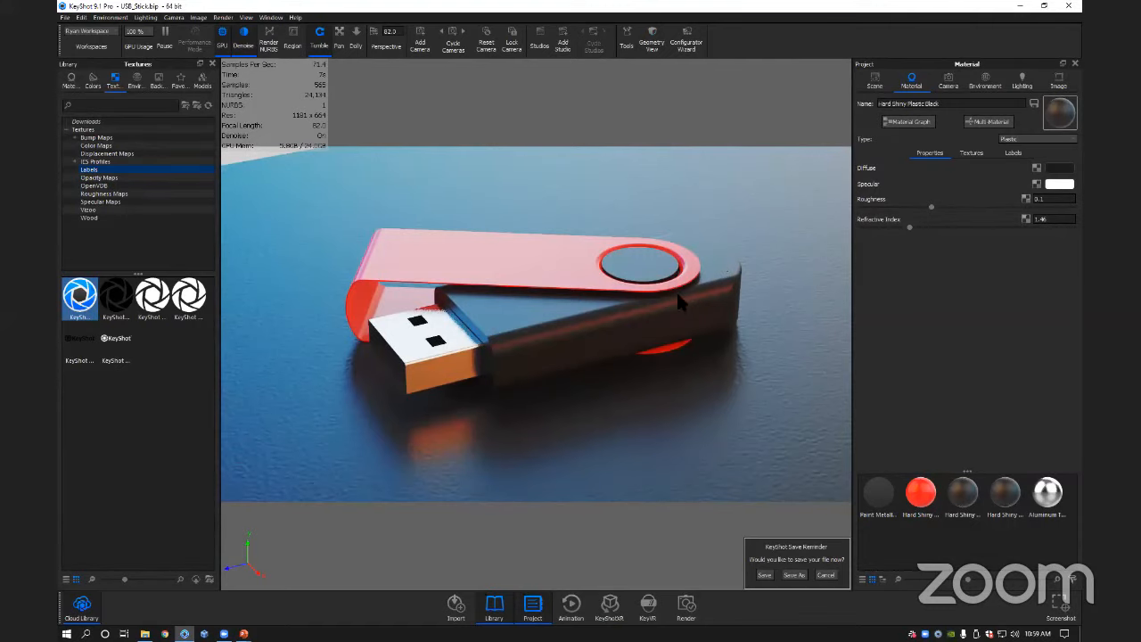
{"action": "left_click_drag", "start_coordinate": [678, 295], "coordinate": [690, 309]}
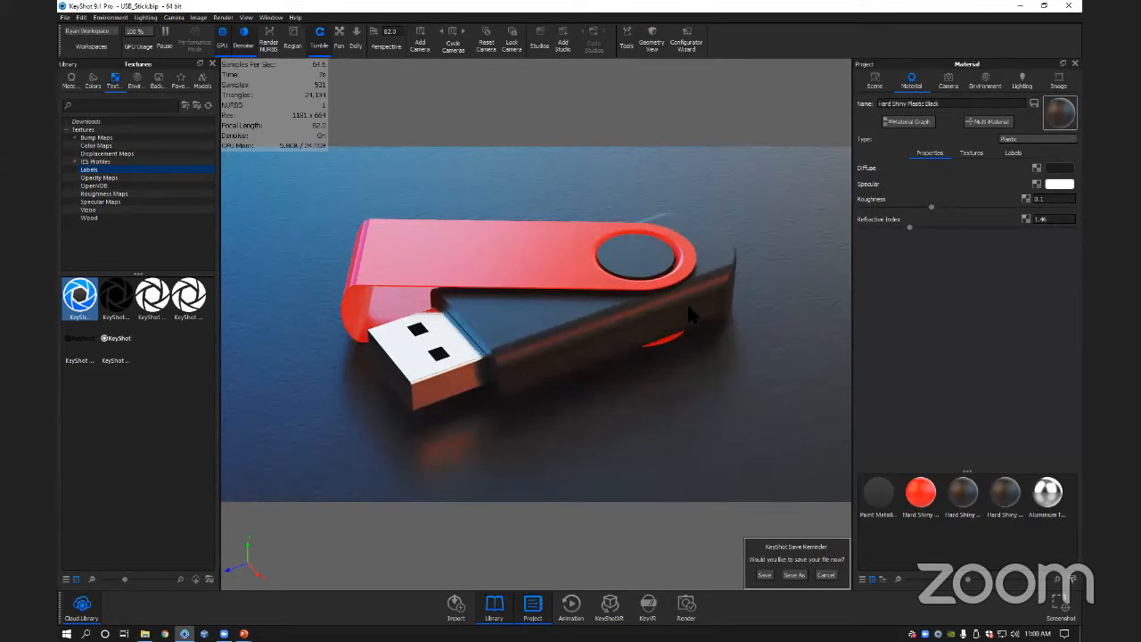
{"action": "scroll", "coordinate": [688, 313], "scroll_direction": "down", "scroll_amount": 3}
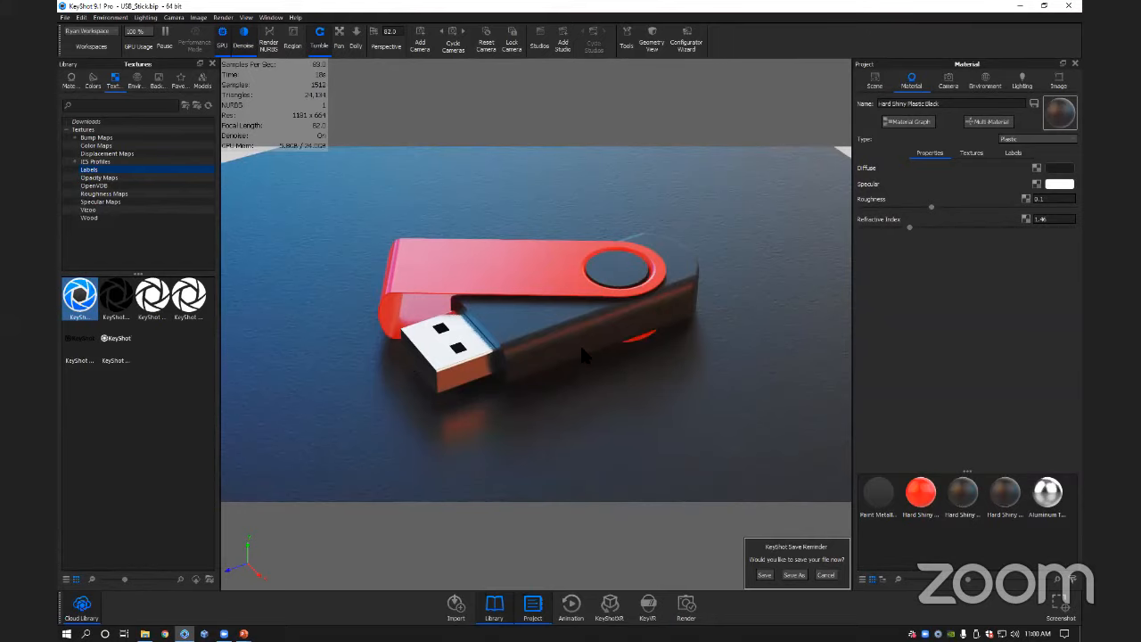
{"action": "left_click_drag", "start_coordinate": [575, 331], "coordinate": [570, 348]}
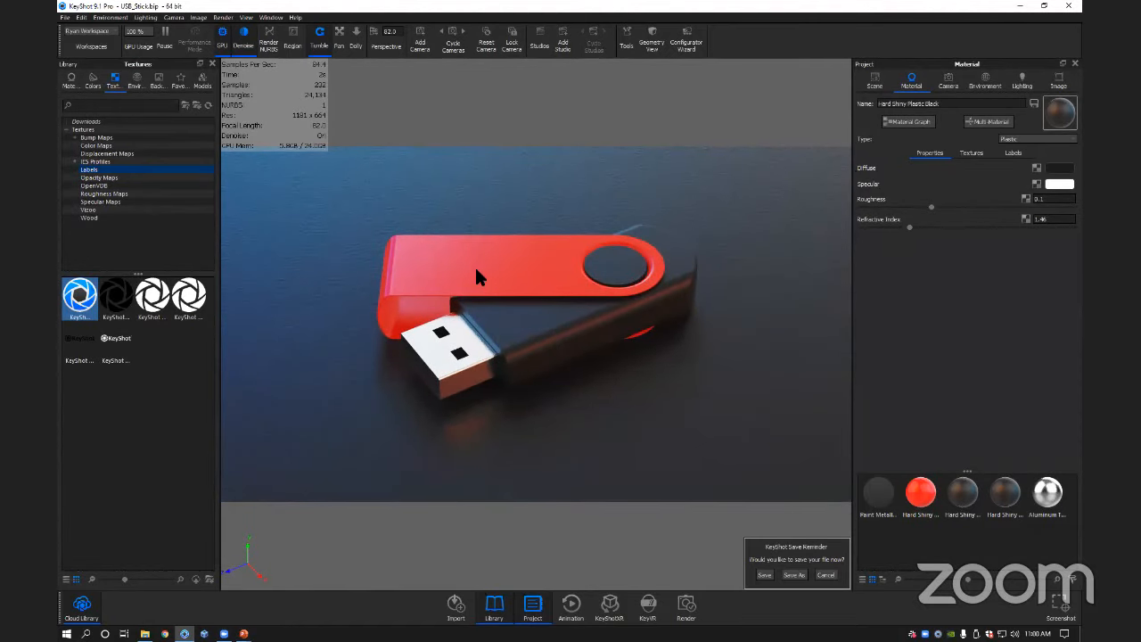
{"action": "left_click_drag", "start_coordinate": [515, 266], "coordinate": [531, 318]}
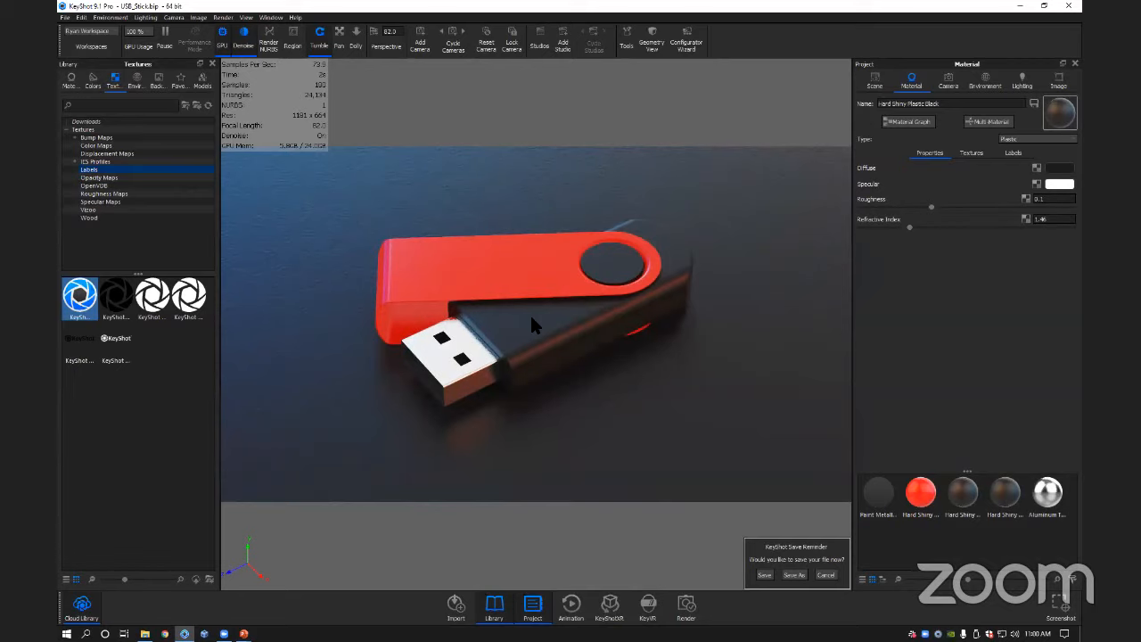
{"action": "left_click_drag", "start_coordinate": [530, 269], "coordinate": [533, 311]}
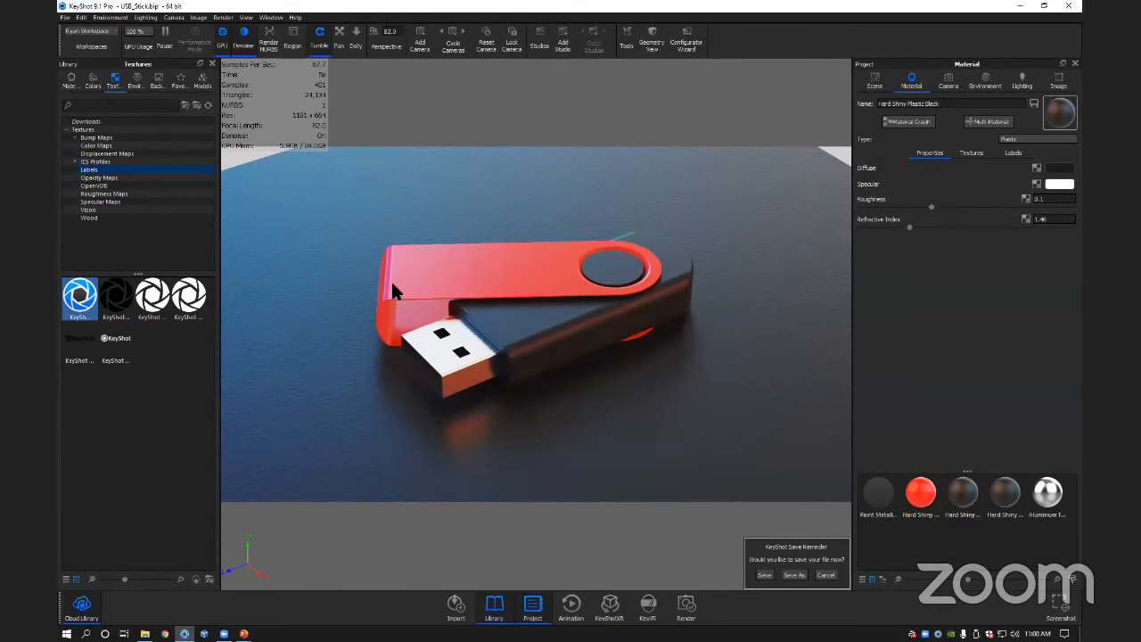
Turn off denoising and turn the view to a low angle on the USB stick.
{"action": "double_click", "coordinate": [553, 316]}
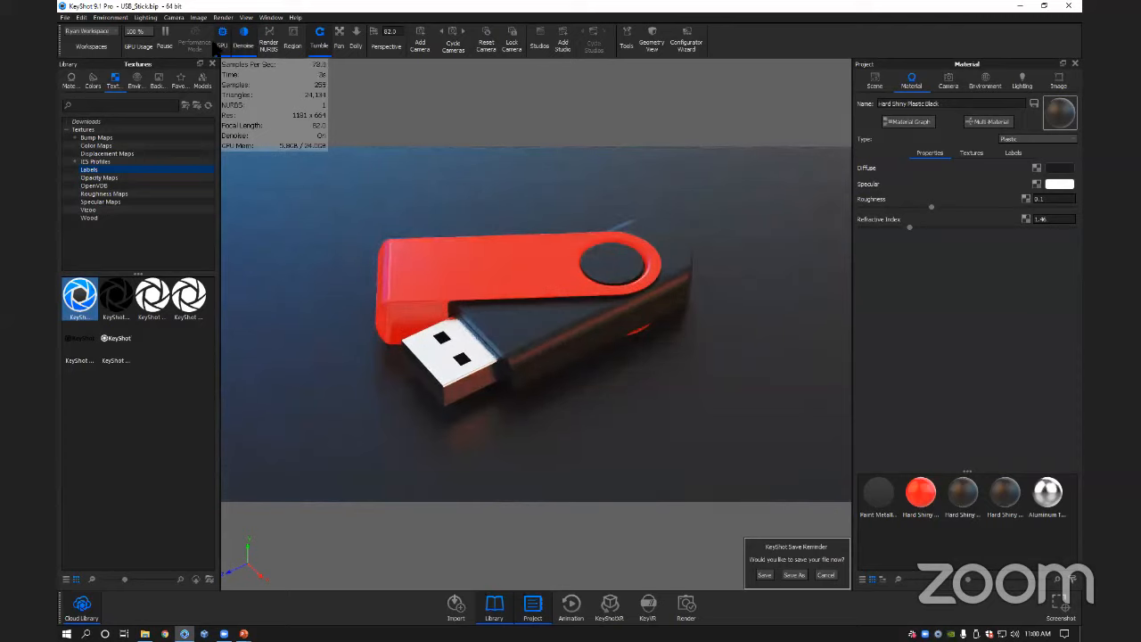
{"action": "left_click_drag", "start_coordinate": [484, 343], "coordinate": [474, 325]}
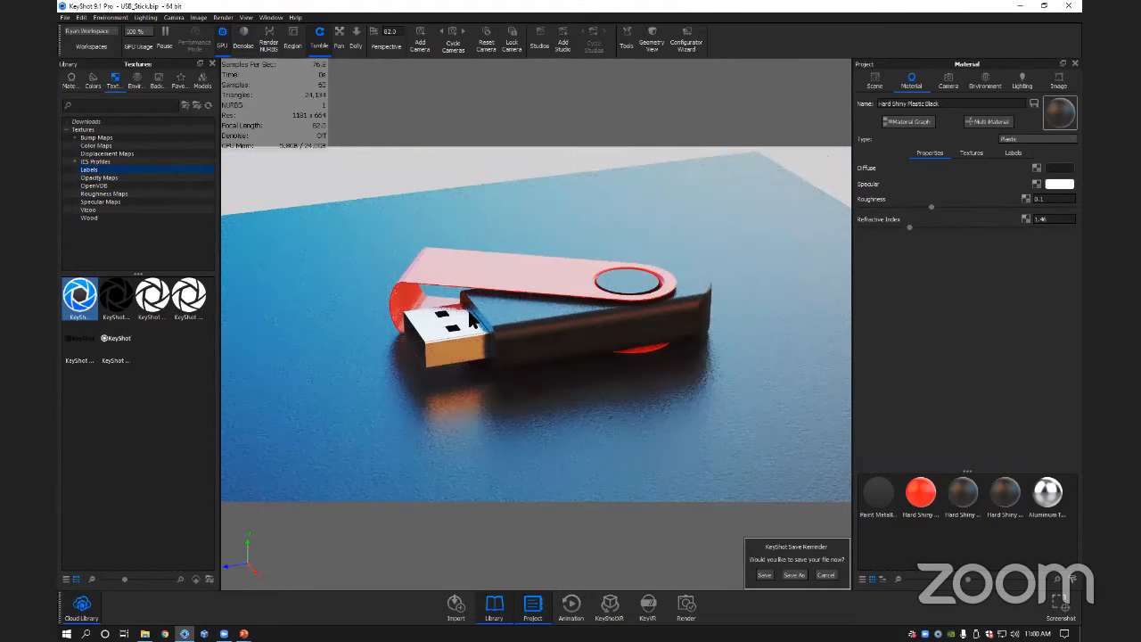